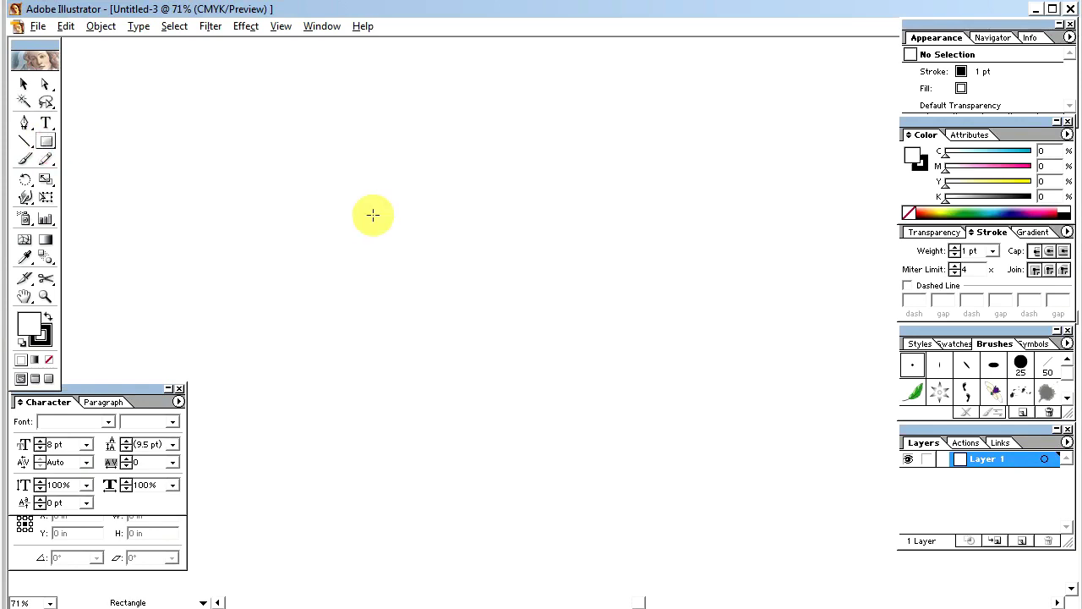
Step: Draw a 3.25 in wide by 2 in tall rectangle as the card base using the Rectangle dialog
{"action": "left_click", "coordinate": [373, 216]}
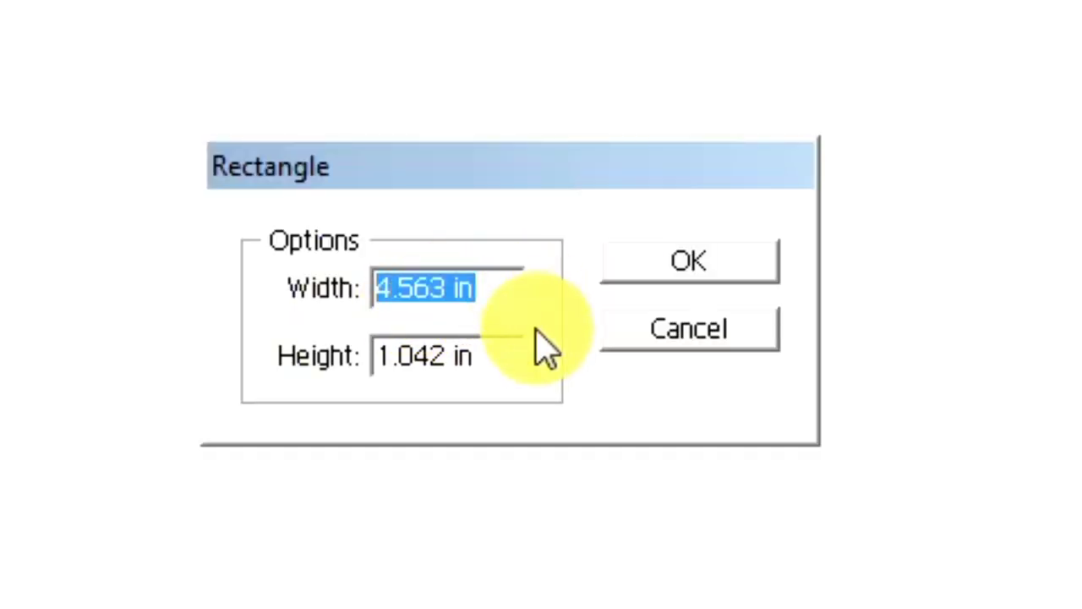
{"action": "type", "text": "3.25"}
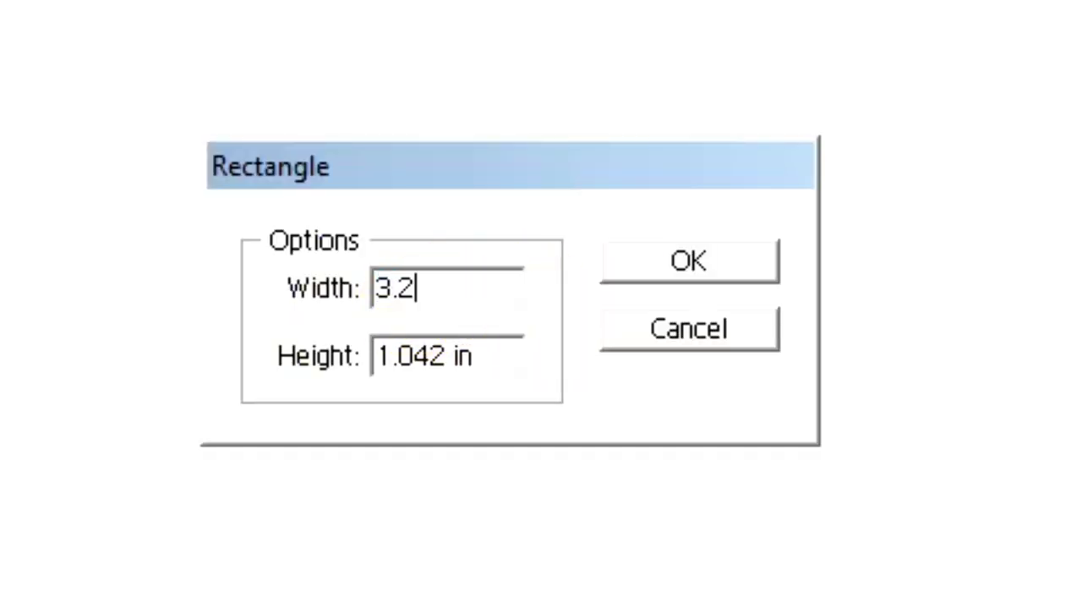
{"action": "key", "text": "Tab"}
{"action": "type", "text": "2"}
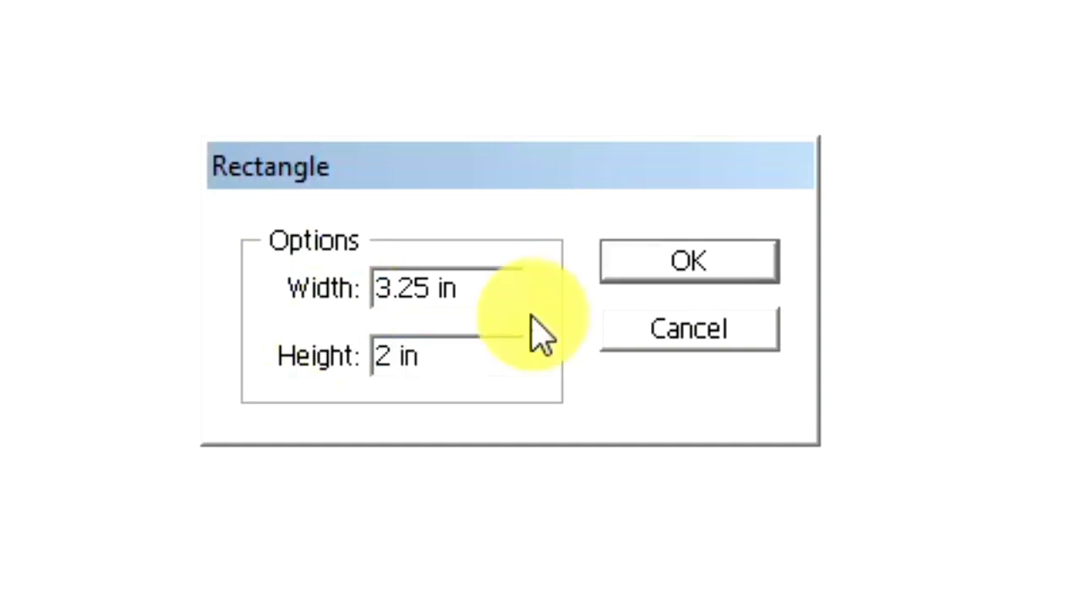
{"action": "left_click", "coordinate": [702, 259]}
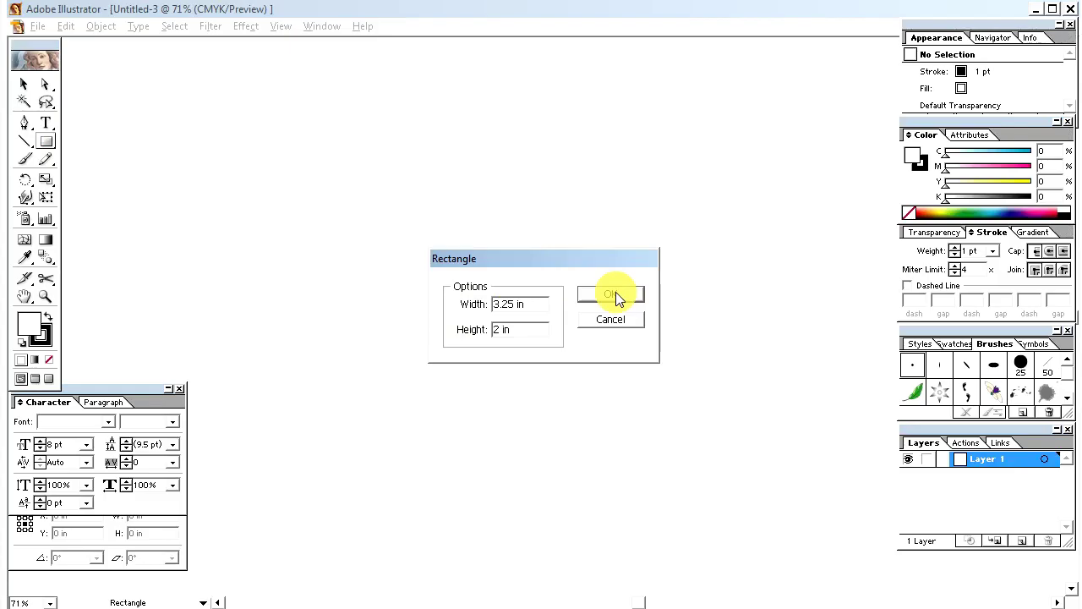
Step: Set the card rectangle's stroke to None and show the transparency grid
{"action": "left_click", "coordinate": [24, 84]}
{"action": "left_click_drag", "start_coordinate": [341, 198], "coordinate": [664, 364]}
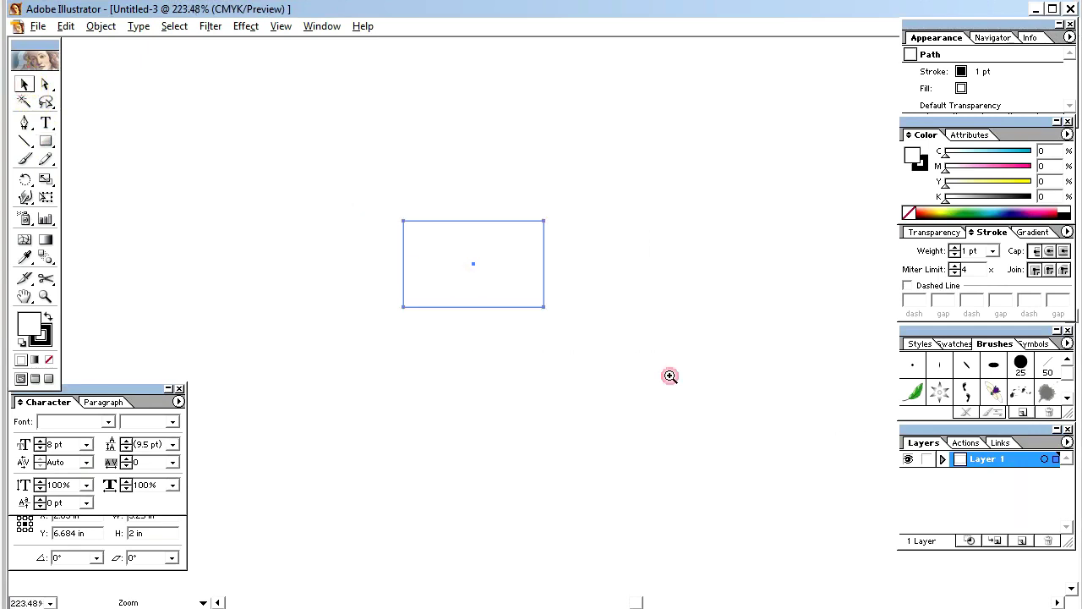
{"action": "left_click", "coordinate": [42, 339]}
{"action": "left_click", "coordinate": [49, 362]}
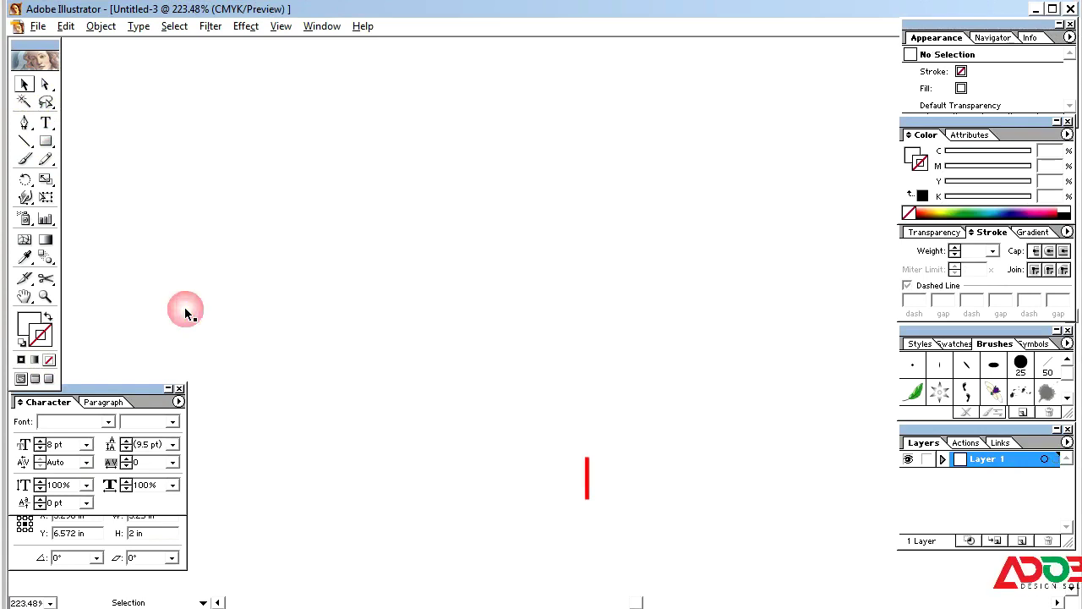
{"action": "key", "text": "ctrl+shift+d"}
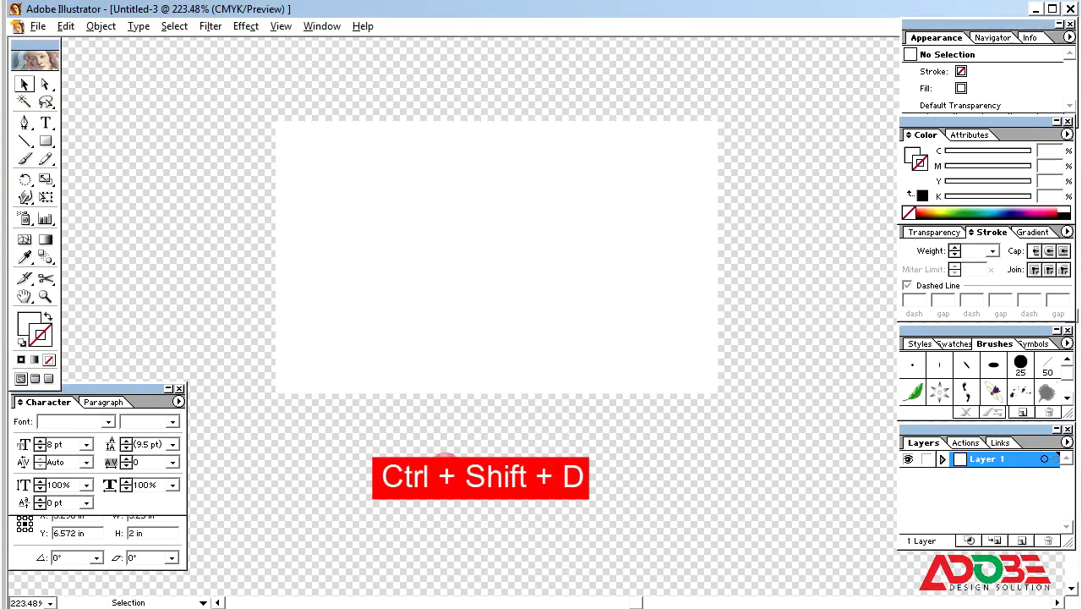
Step: Paste a copy of the card in front and shrink it into a full-width strip along the bottom edge
{"action": "left_click", "coordinate": [65, 26]}
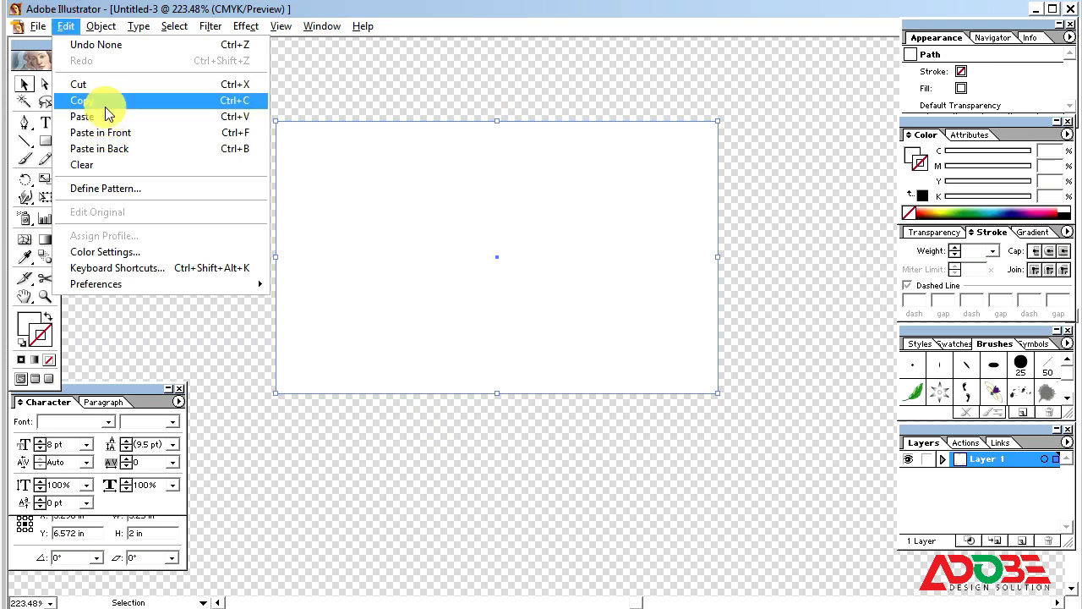
{"action": "left_click", "coordinate": [105, 101]}
{"action": "double_click", "coordinate": [68, 28]}
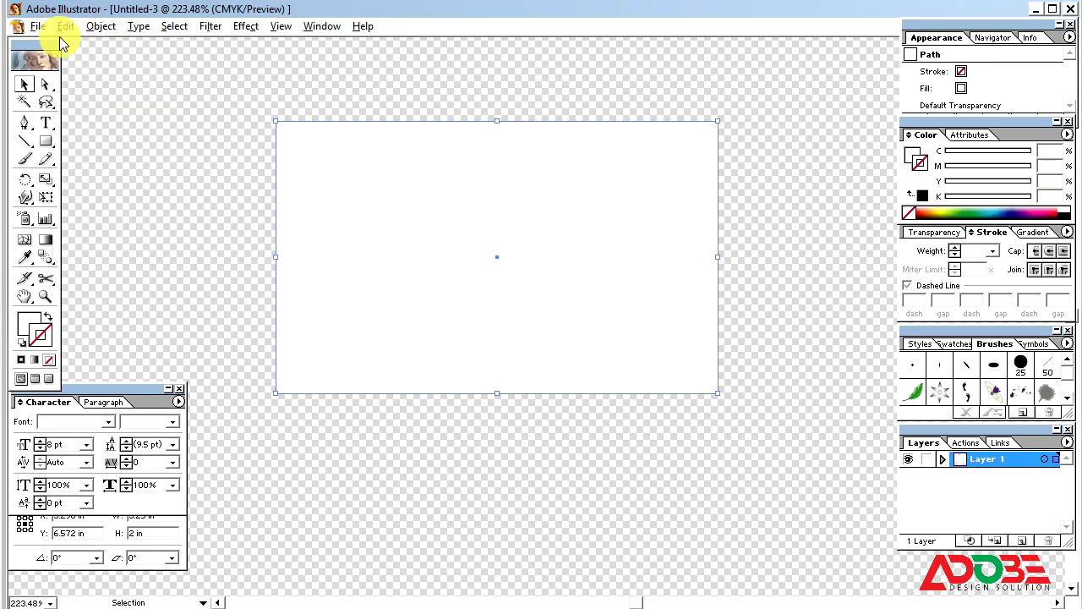
{"action": "left_click", "coordinate": [65, 26]}
{"action": "left_click", "coordinate": [115, 133]}
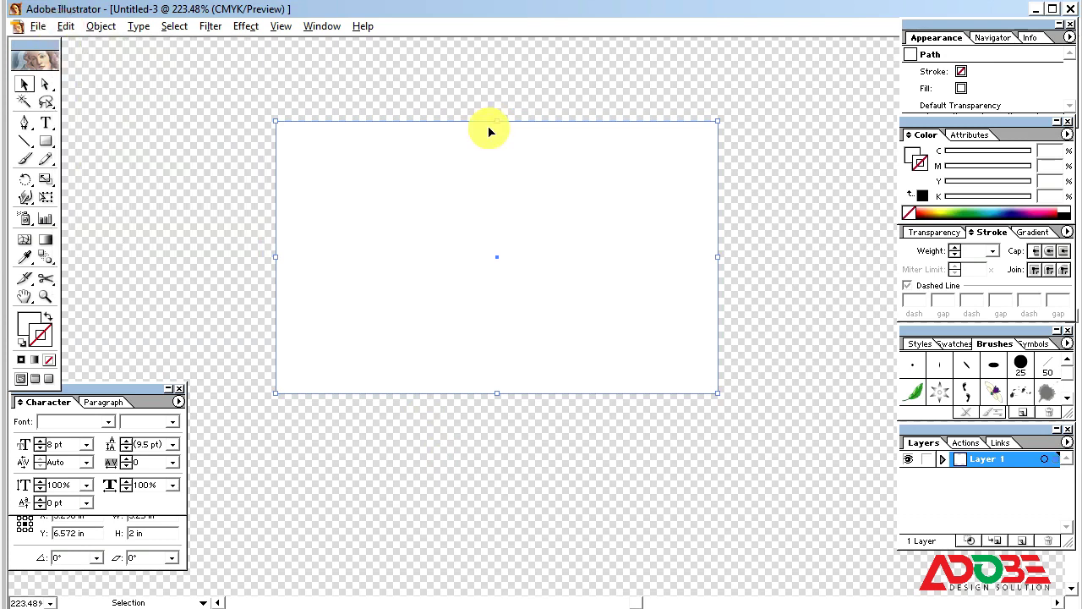
{"action": "left_click_drag", "start_coordinate": [494, 122], "coordinate": [478, 351]}
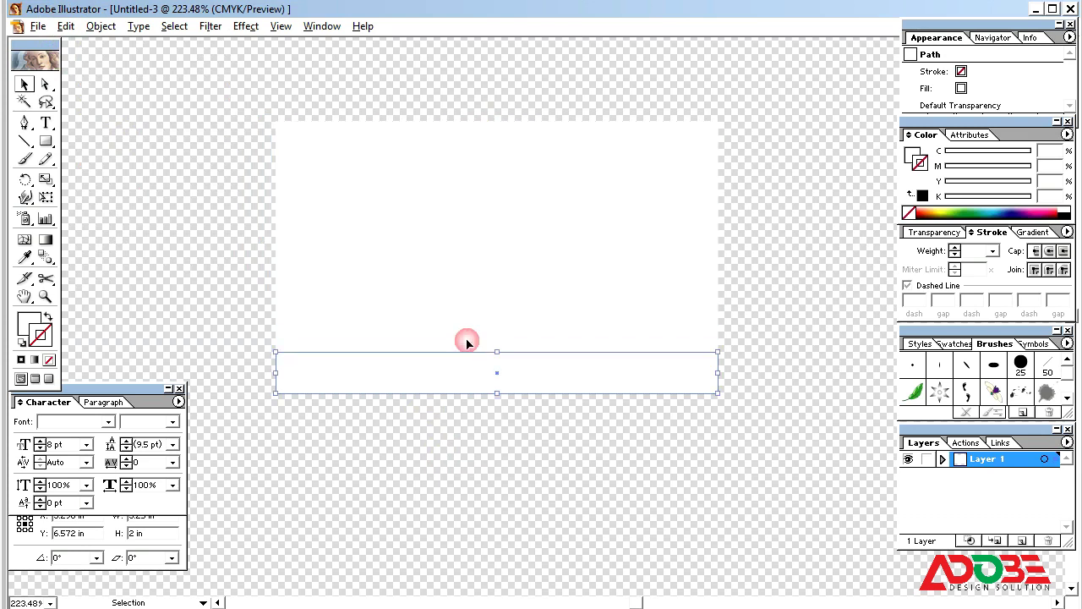
Step: Fill the bottom strip with dark blue at C 100, M 70, Y 0, K 0
{"action": "left_click", "coordinate": [914, 157]}
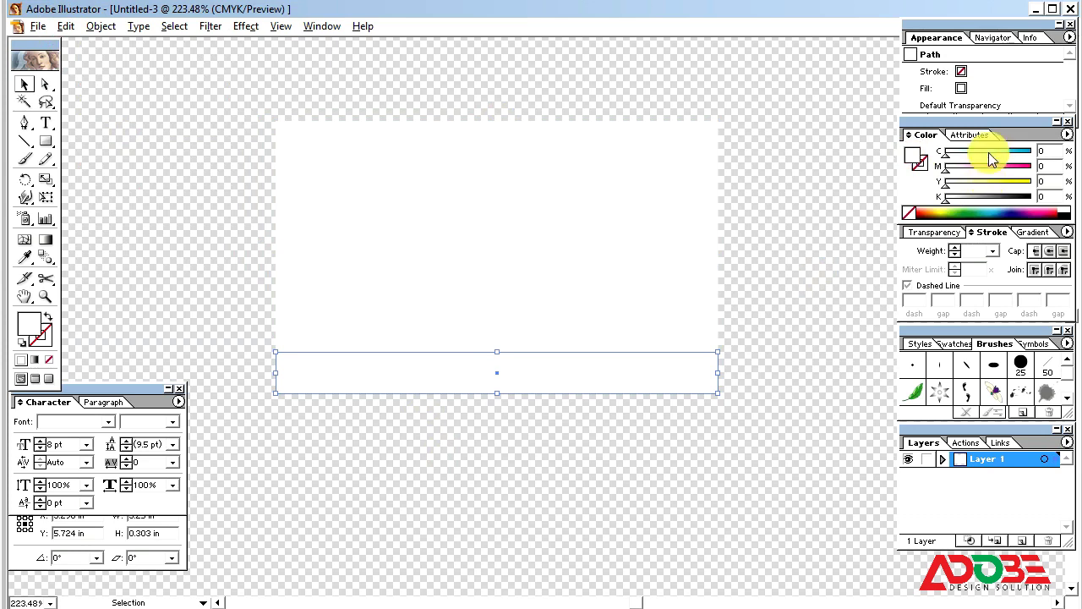
{"action": "left_click_drag", "start_coordinate": [987, 154], "coordinate": [1080, 164]}
{"action": "left_click_drag", "start_coordinate": [1017, 174], "coordinate": [1080, 177]}
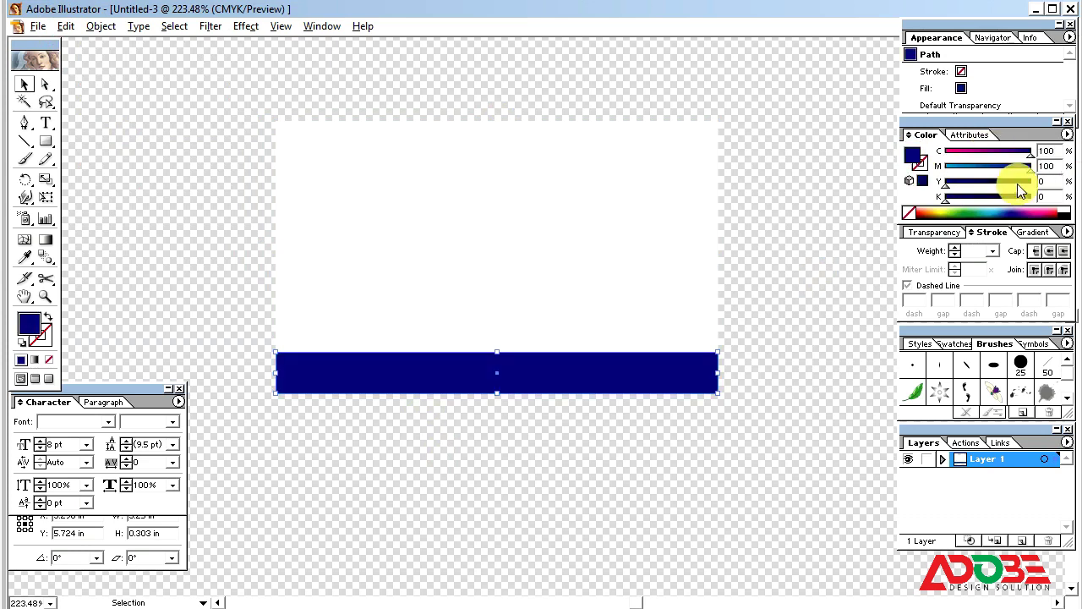
{"action": "left_click", "coordinate": [1048, 166]}
{"action": "type", "text": "60"}
{"action": "key", "text": "Return"}
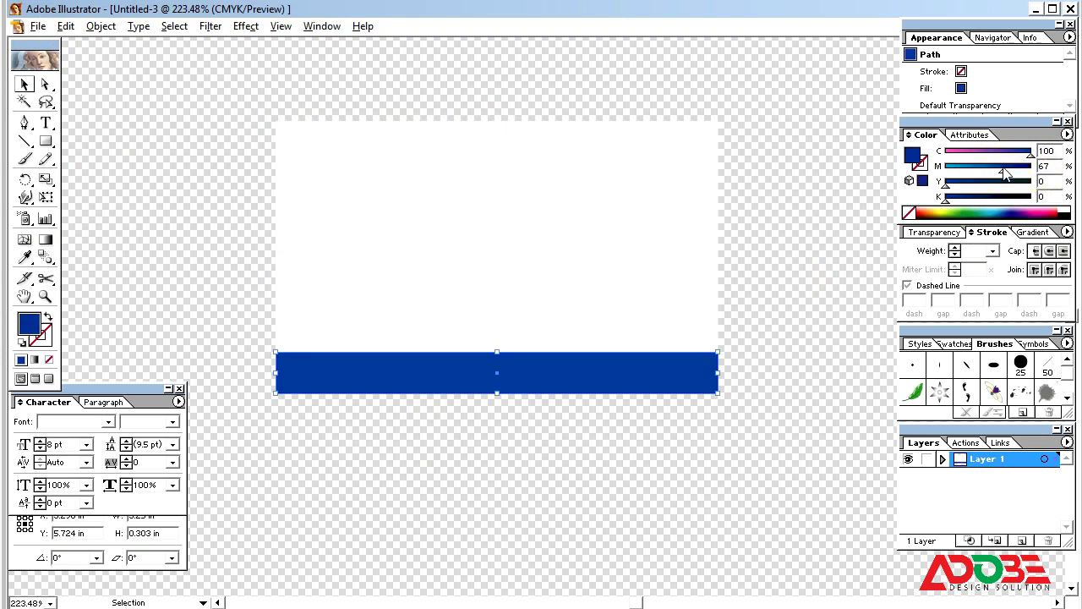
{"action": "mouse_move", "coordinate": [1004, 168]}
{"action": "left_mouse_down"}
{"action": "mouse_move", "coordinate": [983, 160]}
{"action": "mouse_move", "coordinate": [987, 168]}
{"action": "left_mouse_up"}
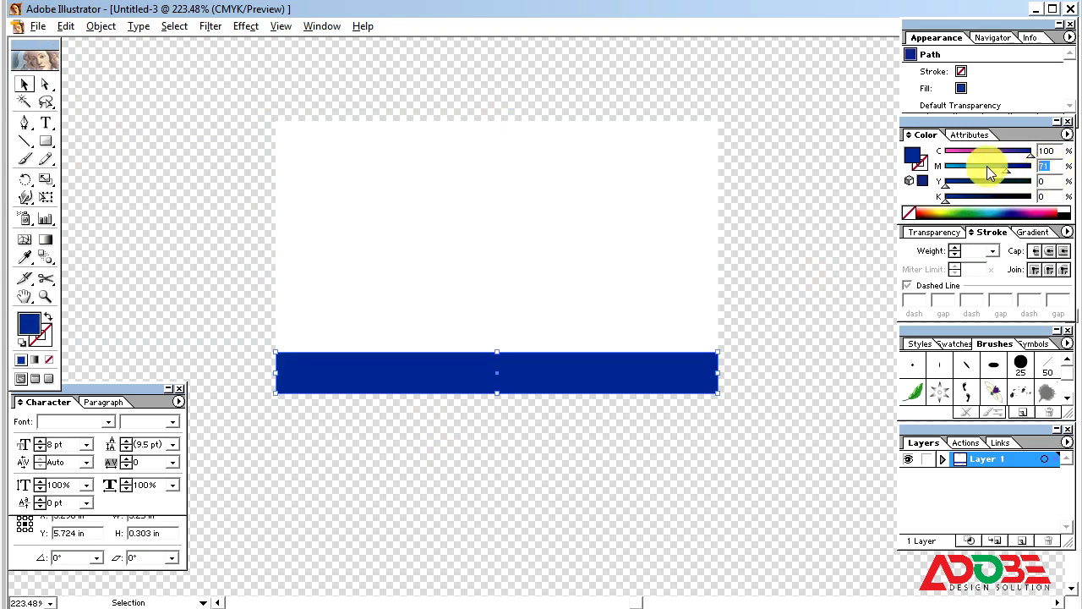
{"action": "type", "text": "70"}
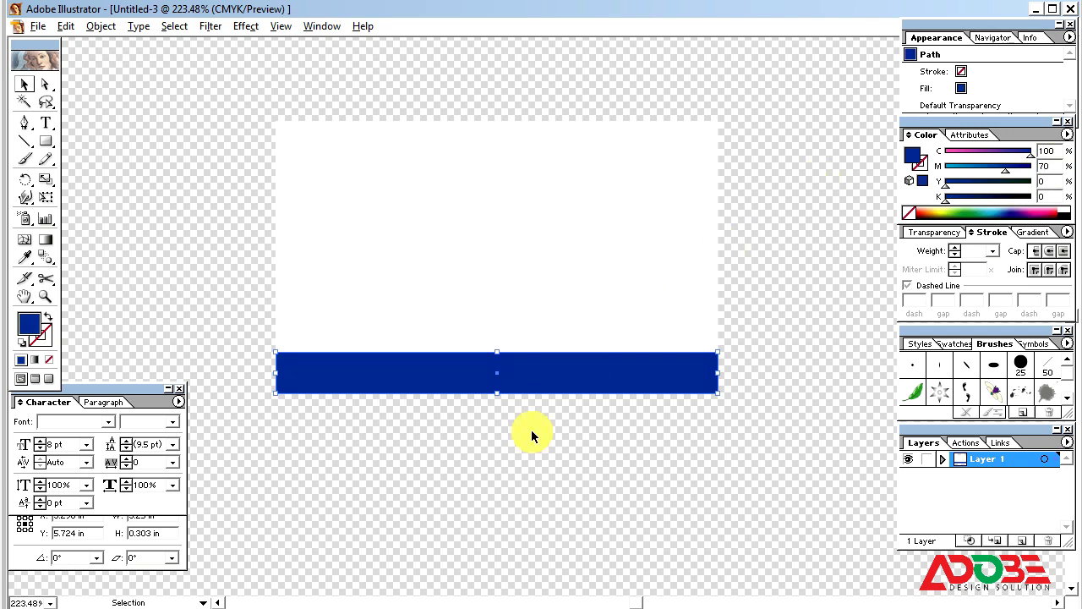
Step: Nudge the blue strip's top edge so its height becomes 0.316 in
{"action": "left_click", "coordinate": [532, 430]}
{"action": "left_click", "coordinate": [506, 370]}
{"action": "left_click_drag", "start_coordinate": [498, 351], "coordinate": [497, 347]}
{"action": "left_click", "coordinate": [524, 439]}
{"action": "left_click", "coordinate": [508, 388]}
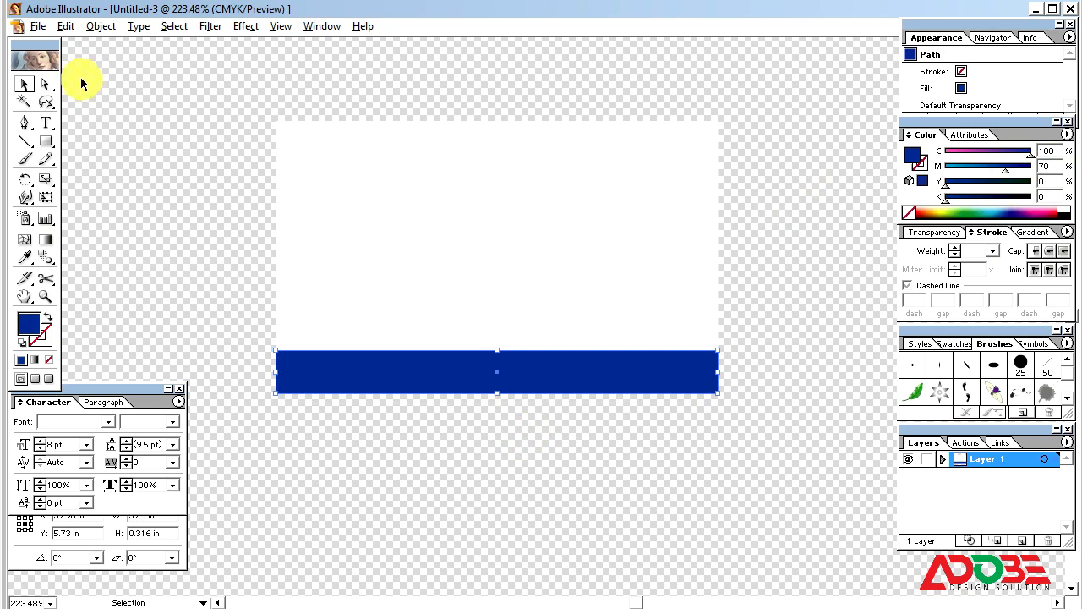
Step: Paste a copy of the blue strip in front and shrink it to a thin band on its top
{"action": "left_click", "coordinate": [98, 26]}
{"action": "mouse_move", "coordinate": [69, 27]}
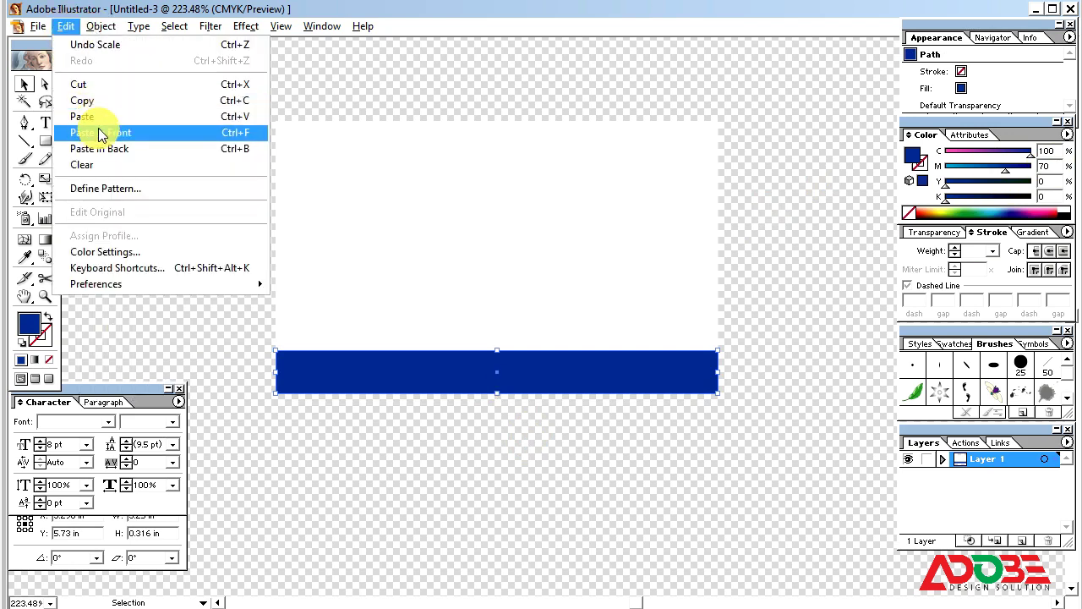
{"action": "left_click", "coordinate": [93, 100]}
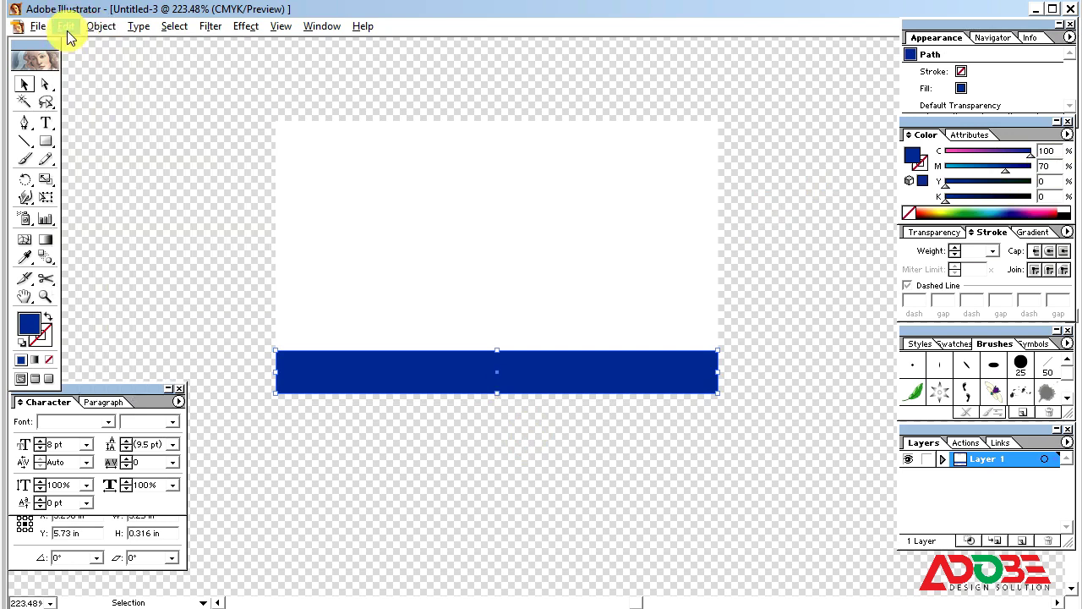
{"action": "left_click", "coordinate": [66, 26]}
{"action": "left_click", "coordinate": [119, 135]}
{"action": "left_click", "coordinate": [498, 389]}
{"action": "left_click_drag", "start_coordinate": [498, 356], "coordinate": [498, 343]}
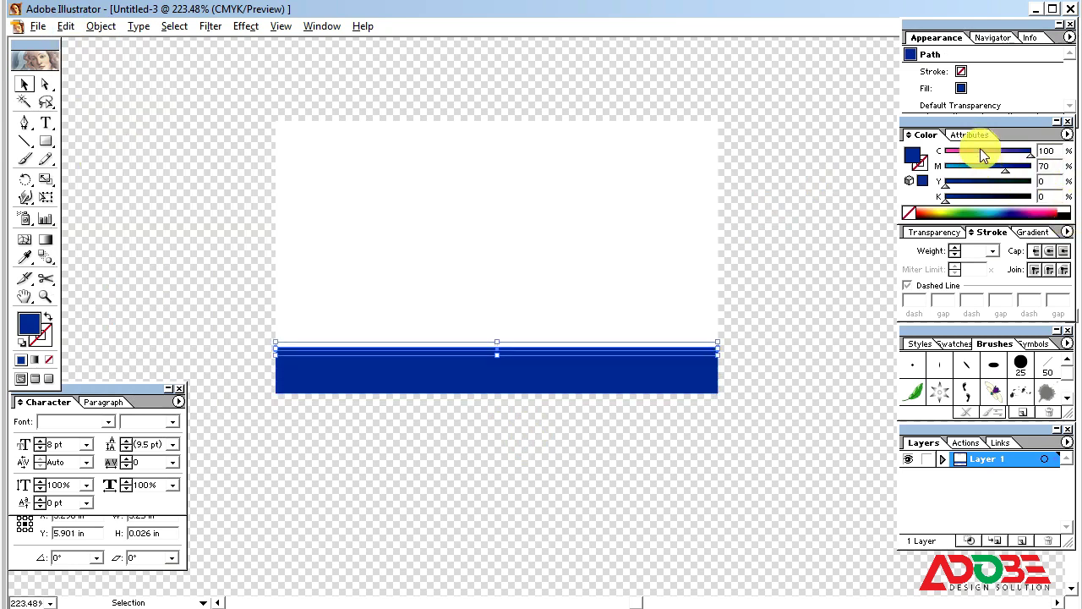
Step: Fill the band red at C0 M100 Y100 K0 and thin it to about 0.011 in
{"action": "left_click_drag", "start_coordinate": [980, 156], "coordinate": [1077, 168]}
{"action": "left_click_drag", "start_coordinate": [997, 184], "coordinate": [1081, 195]}
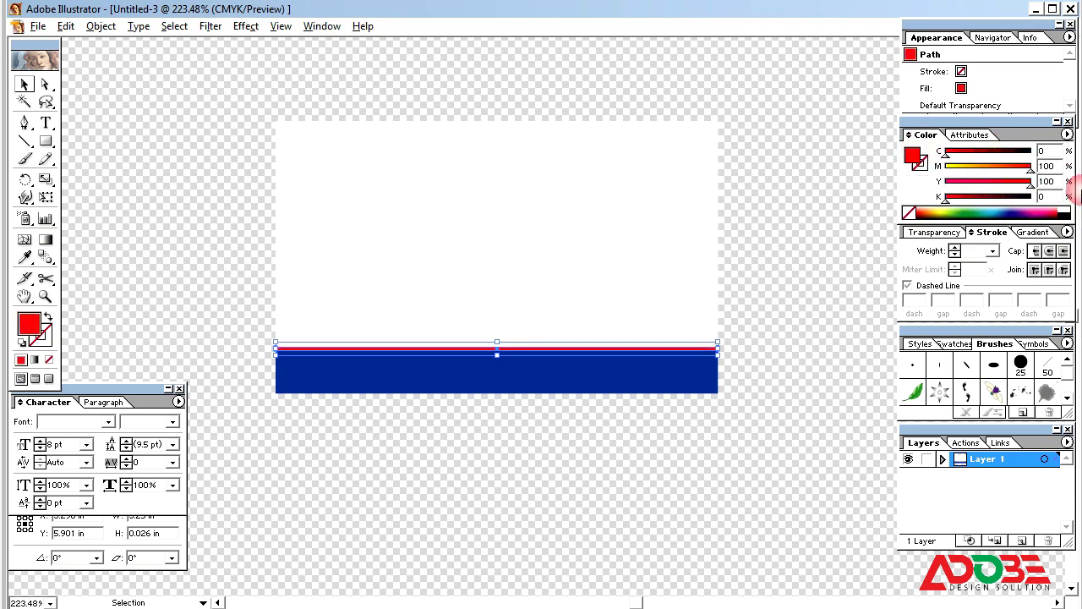
{"action": "left_click", "coordinate": [804, 390]}
{"action": "left_click", "coordinate": [583, 349]}
{"action": "key", "text": "ctrl+space"}
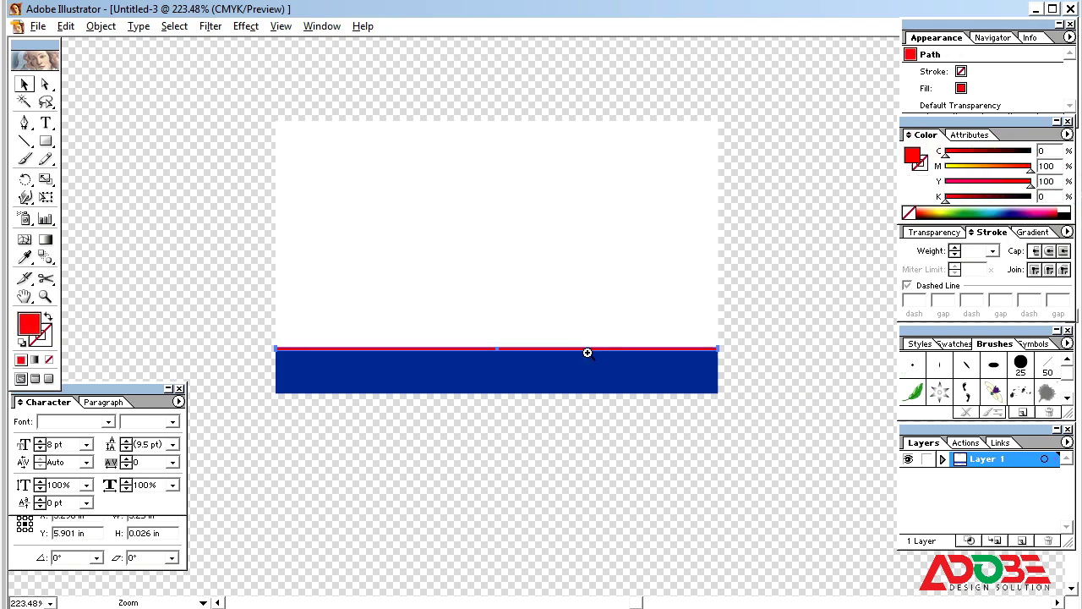
{"action": "left_click_drag", "start_coordinate": [468, 321], "coordinate": [584, 410]}
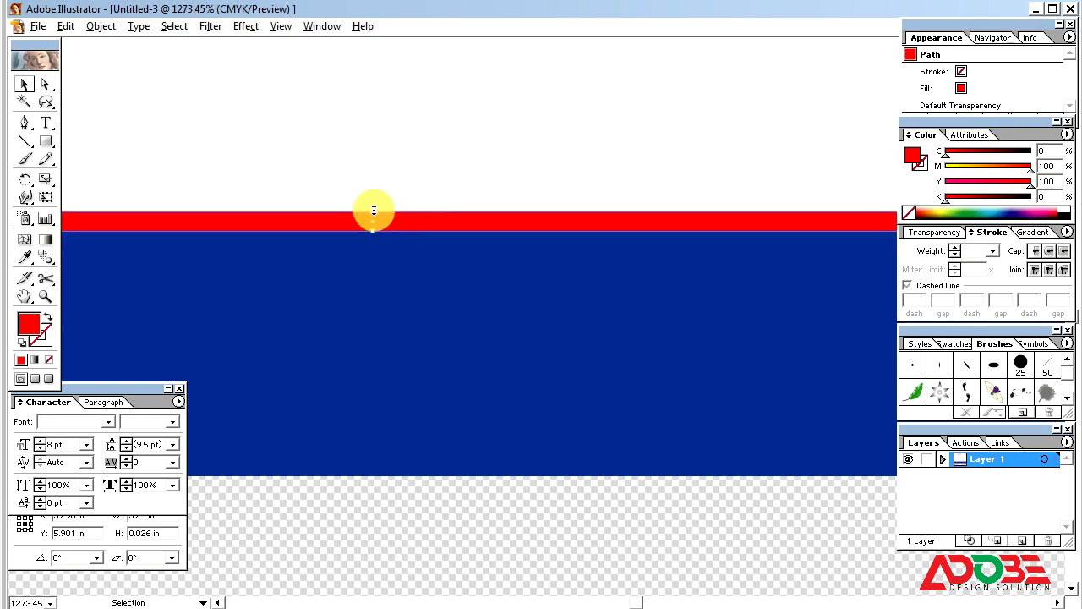
{"action": "left_click_drag", "start_coordinate": [374, 209], "coordinate": [373, 222]}
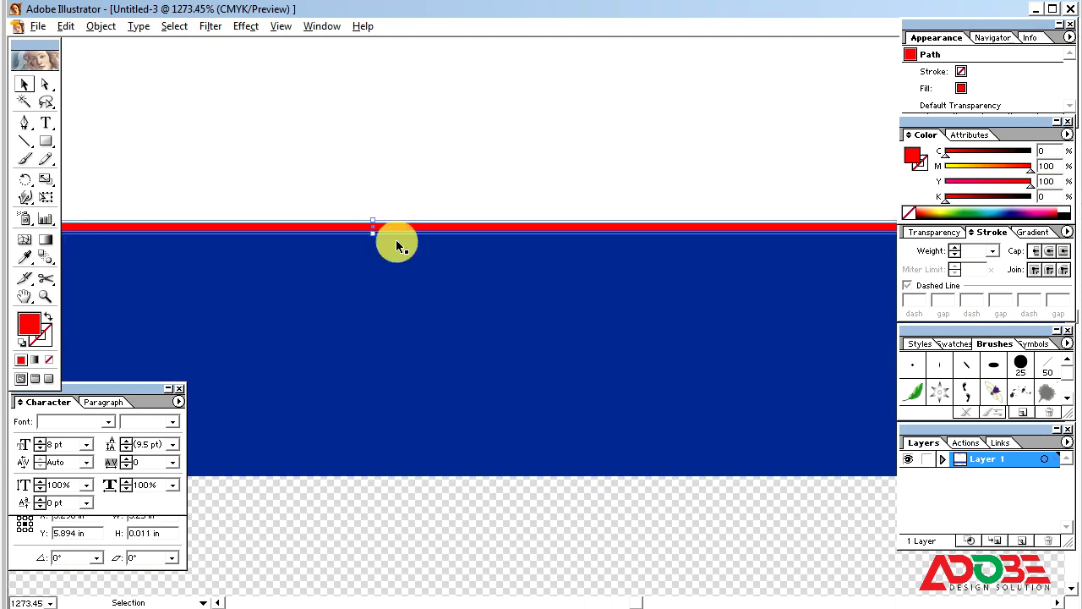
{"action": "key", "text": "ctrl+minus"}
{"action": "key", "text": "ctrl+minus"}
{"action": "key", "text": "ctrl+minus"}
{"action": "key", "text": "ctrl+minus"}
{"action": "key", "text": "ctrl+minus"}
{"action": "key", "text": "ctrl+minus"}
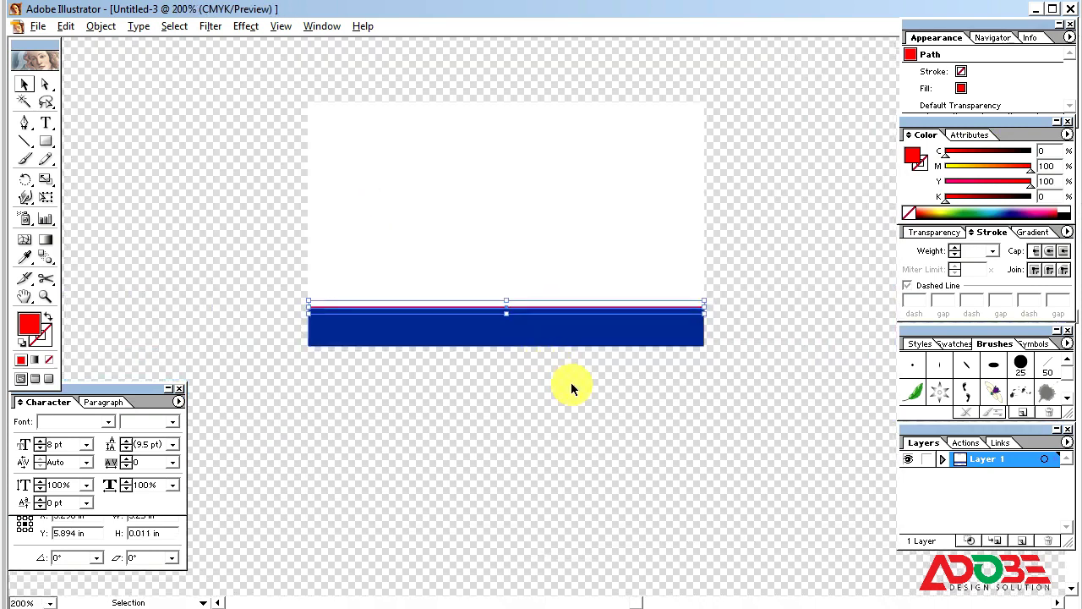
Step: Zoom in to check the red line, then return to 200% view
{"action": "left_click", "coordinate": [571, 386]}
{"action": "key", "text": "ctrl+space"}
{"action": "left_click_drag", "start_coordinate": [254, 126], "coordinate": [769, 413]}
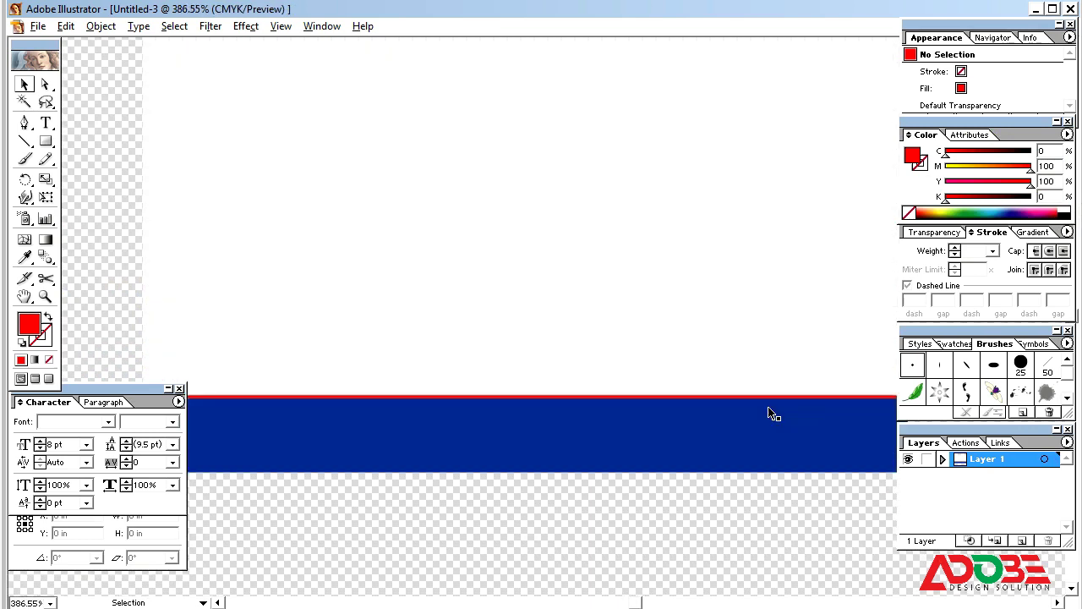
{"action": "left_click", "coordinate": [779, 347]}
{"action": "key", "text": "ctrl+minus"}
{"action": "key", "text": "ctrl+minus"}
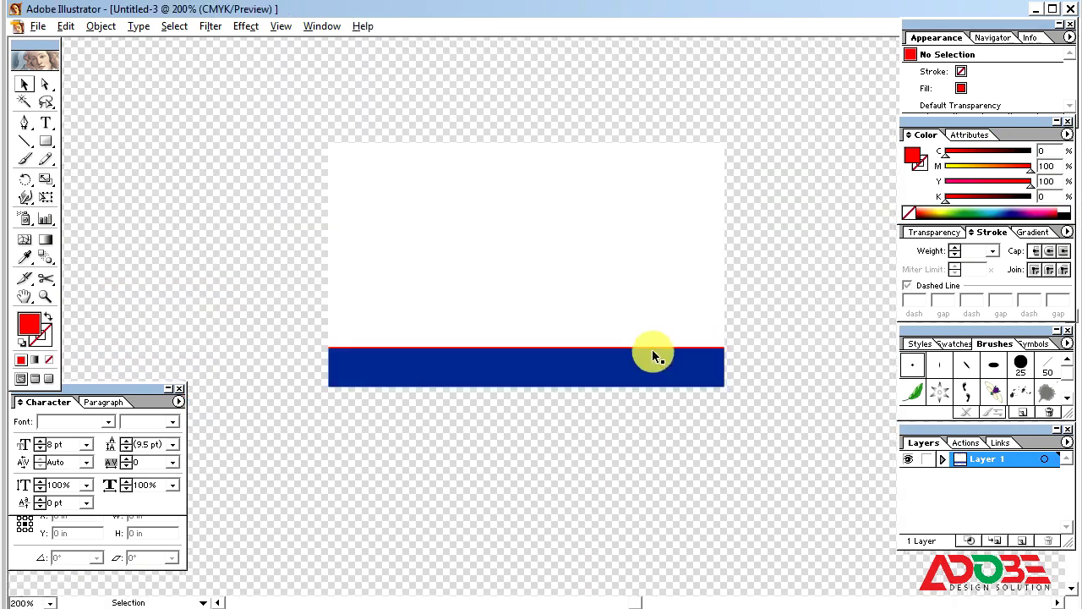
{"action": "left_click", "coordinate": [634, 303]}
{"action": "key", "text": "space"}
{"action": "left_click_drag", "start_coordinate": [784, 426], "coordinate": [758, 418]}
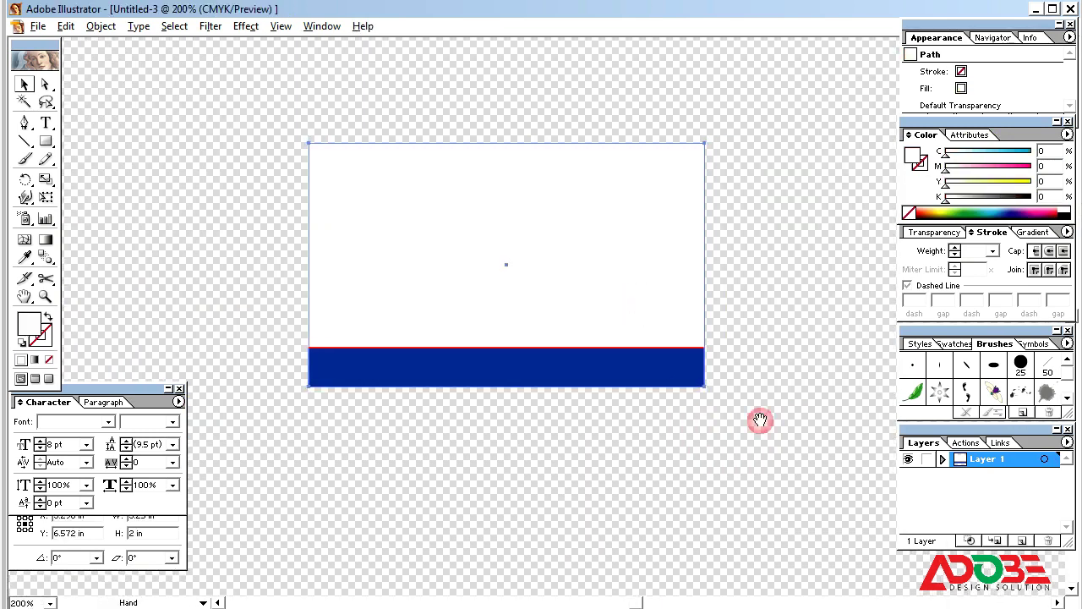
{"action": "left_click", "coordinate": [236, 285]}
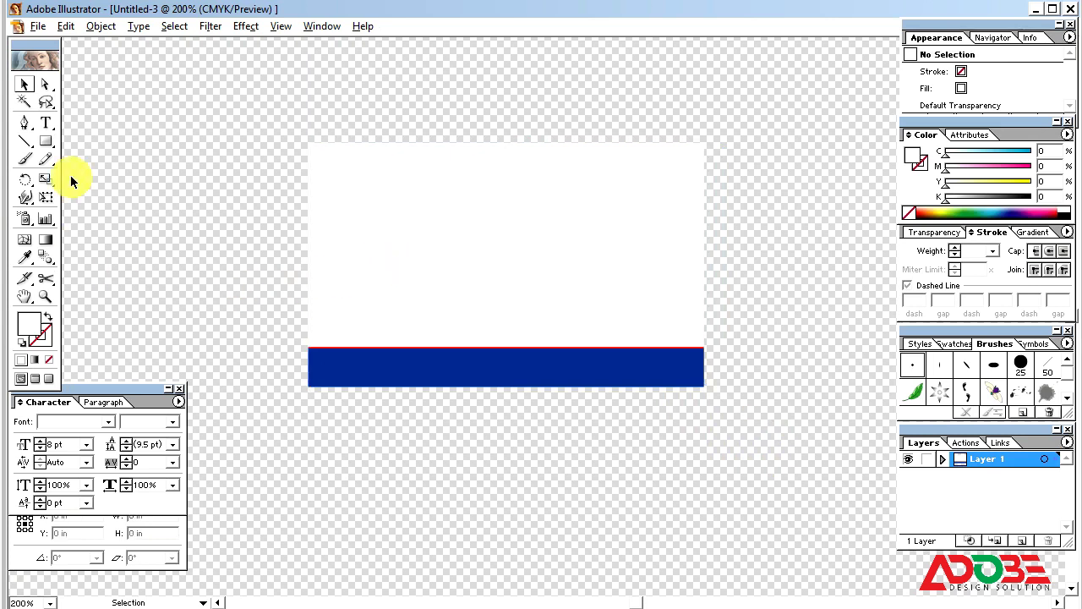
Step: Add a text line in the SutonnyMJ font containing the proprietor's name
{"action": "left_click", "coordinate": [46, 123]}
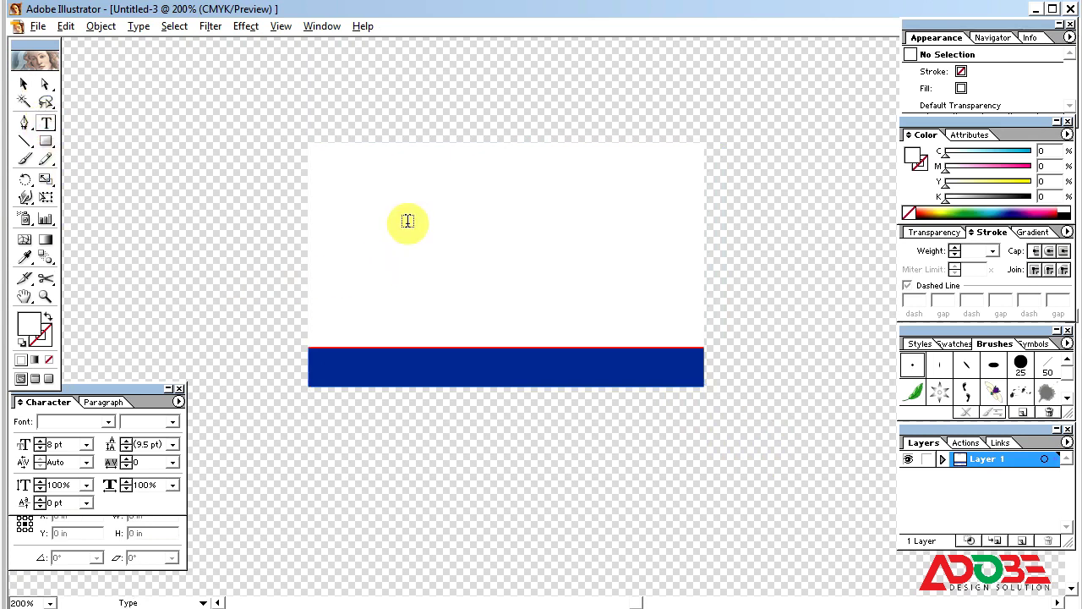
{"action": "left_click", "coordinate": [408, 221]}
{"action": "type", "text": "dfsdf"}
{"action": "left_click", "coordinate": [24, 84]}
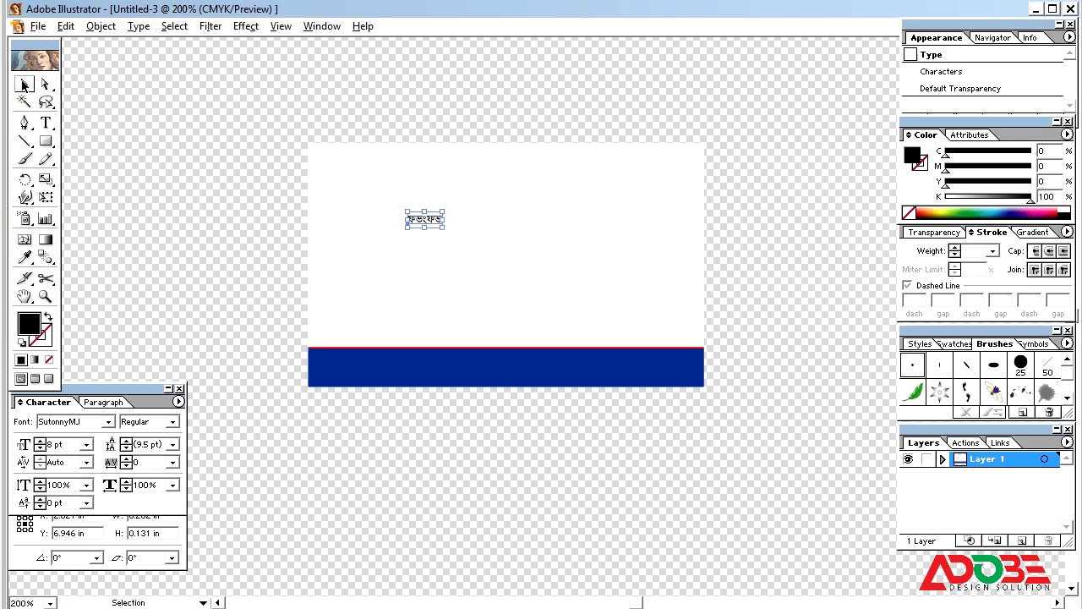
{"action": "left_click", "coordinate": [71, 421]}
{"action": "type", "text": "S"}
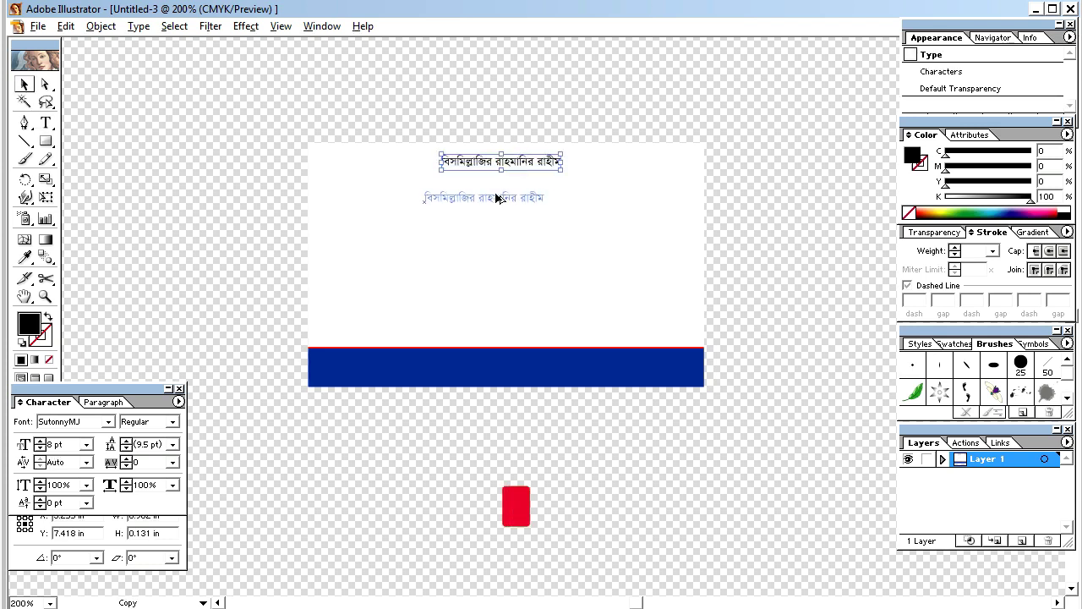
{"action": "type", "text": "েে"}
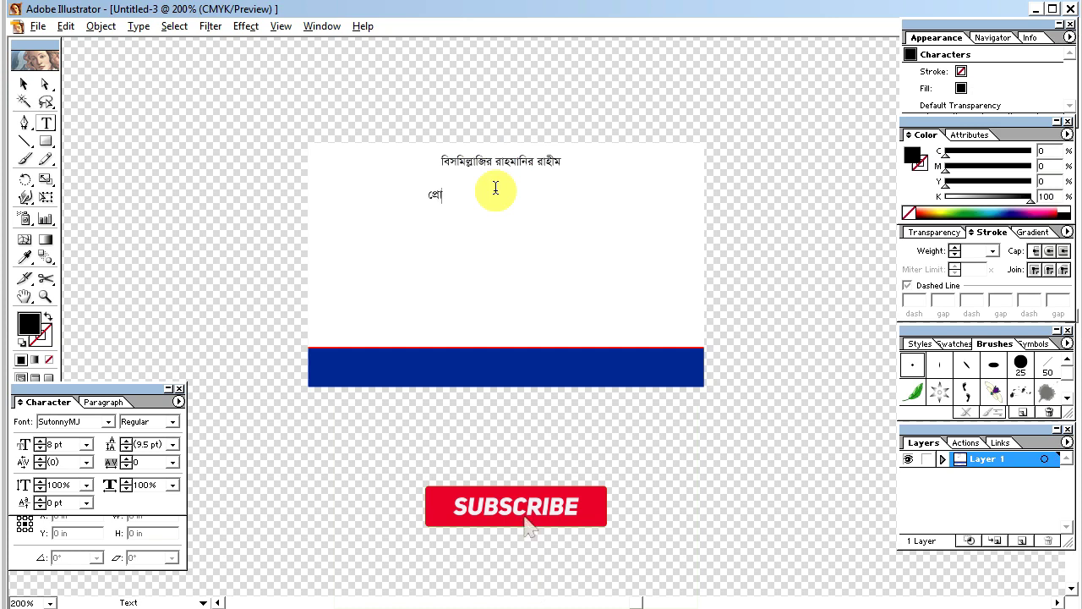
{"action": "key", "text": "Escape"}
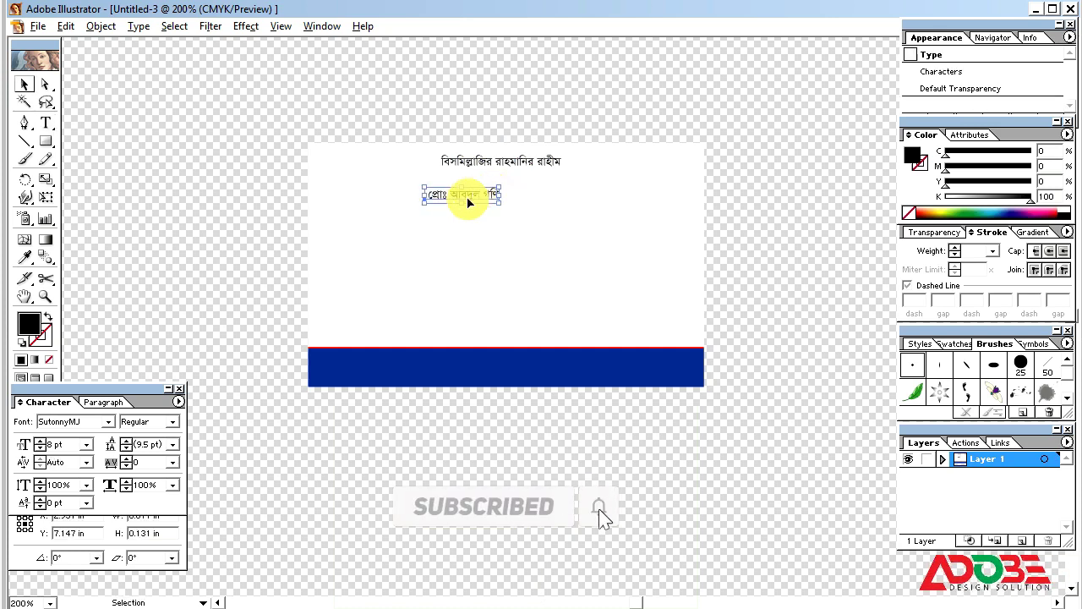
Step: Copy the name line below and retype it as the phone number
{"action": "left_click_drag", "start_coordinate": [467, 201], "coordinate": [496, 229]}
{"action": "double_click", "coordinate": [497, 226]}
{"action": "key", "text": "ctrl+a"}
{"action": "type", "text": "০১০"}
{"action": "key", "text": "BackSpace"}
{"action": "type", "text": "৮"}
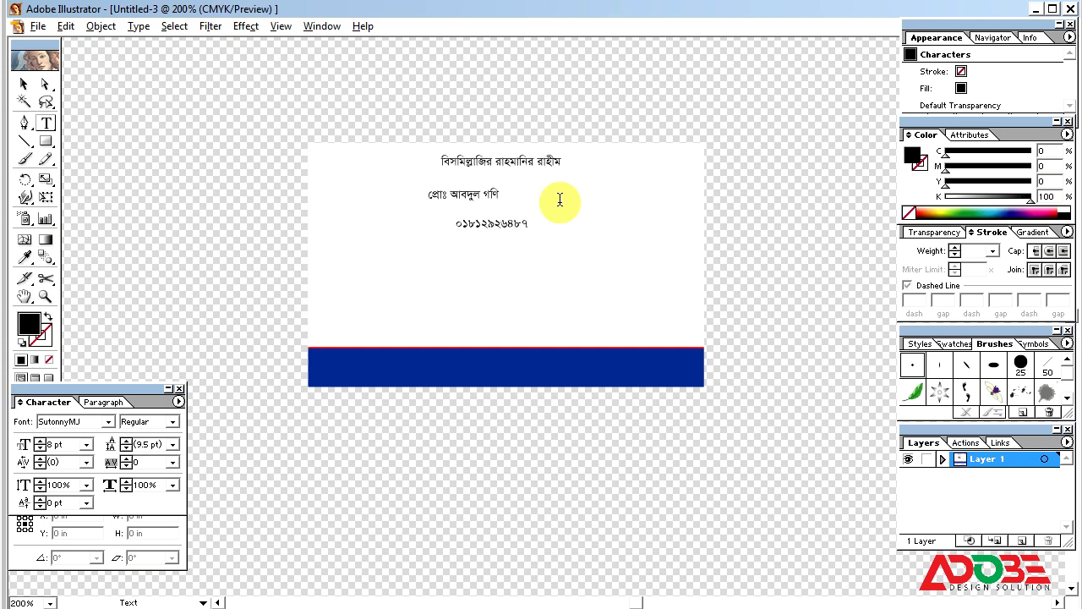
{"action": "left_click_drag", "start_coordinate": [495, 227], "coordinate": [477, 215]}
Step: Make further copies retyped as the shop name and tagline lines
{"action": "left_click_drag", "start_coordinate": [478, 213], "coordinate": [489, 239]}
{"action": "left_click", "coordinate": [487, 237]}
{"action": "key", "text": "ctrl+a"}
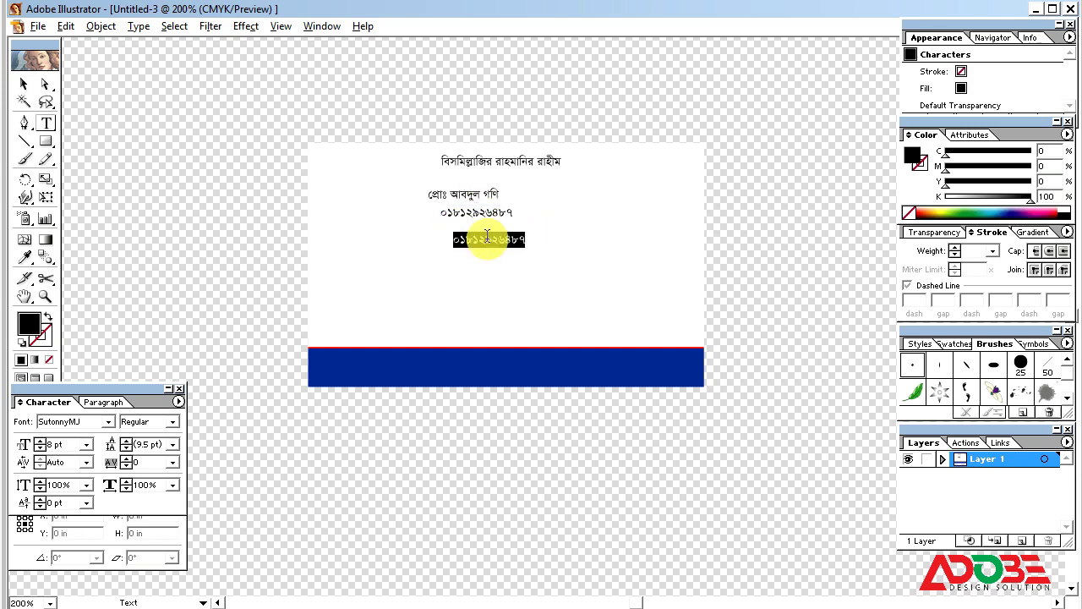
{"action": "type", "text": "মায়ের দোয়া"}
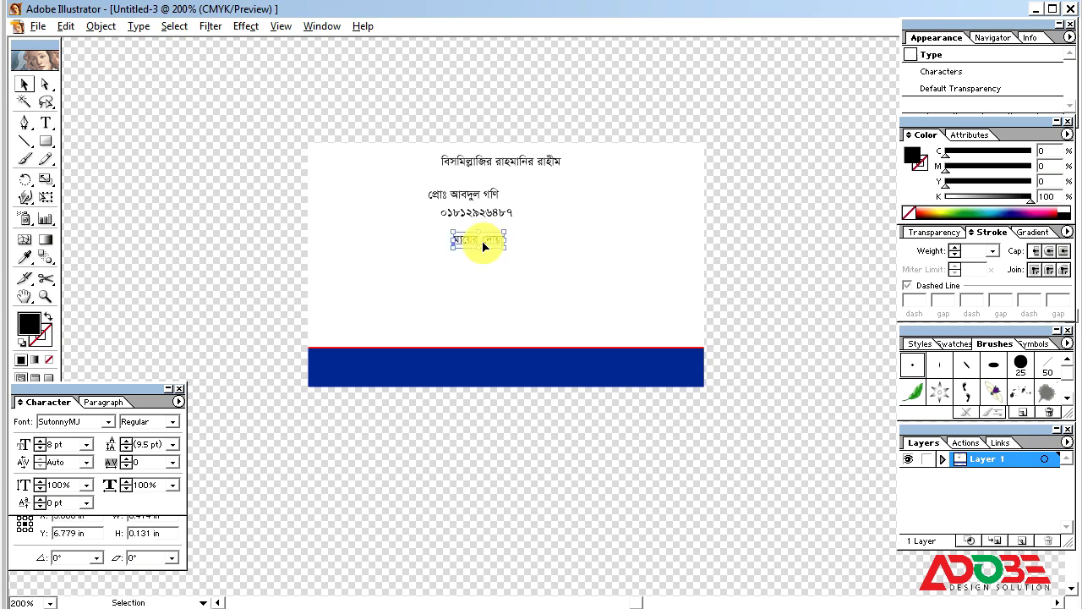
{"action": "left_click_drag", "start_coordinate": [483, 241], "coordinate": [540, 273]}
{"action": "left_click", "coordinate": [539, 273]}
{"action": "key", "text": "ctrl+a"}
{"action": "type", "text": "শিমু"}
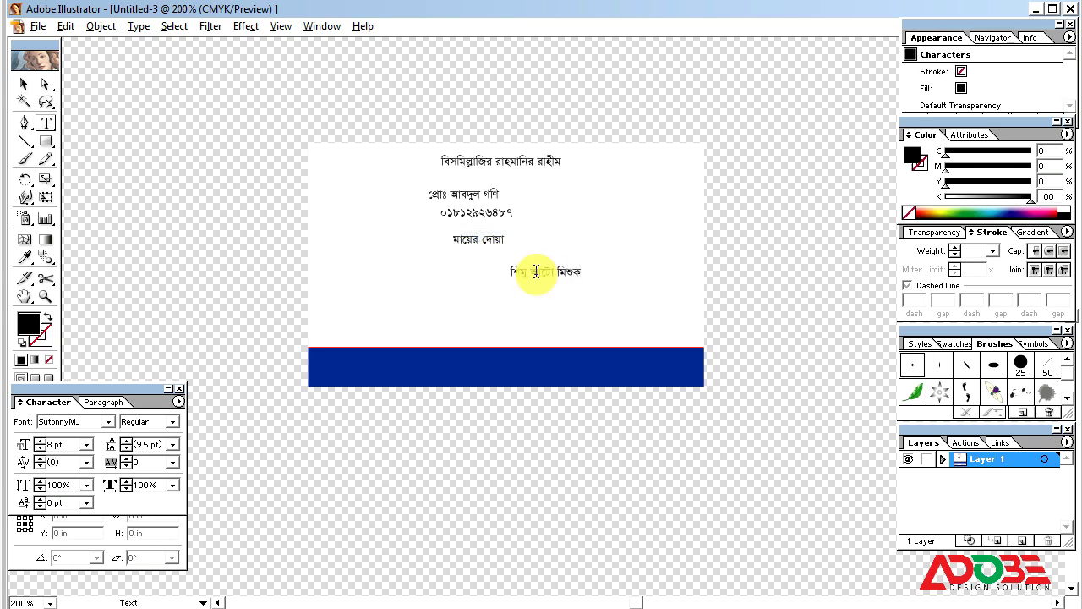
Step: Copy the tagline to the lower left and retype it as the services description
{"action": "left_click_drag", "start_coordinate": [555, 270], "coordinate": [437, 294]}
{"action": "left_click", "coordinate": [435, 294]}
{"action": "key", "text": "ctrl+a"}
{"action": "type", "text": "এখা"}
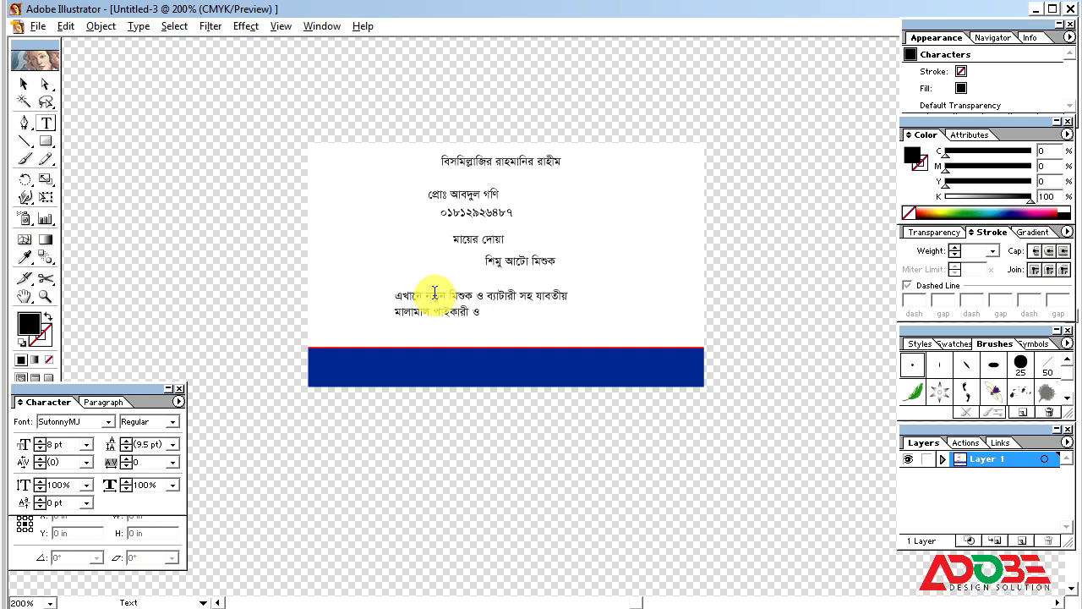
{"action": "type", "text": "খুচরা বিক্রয় করা হয়।"}
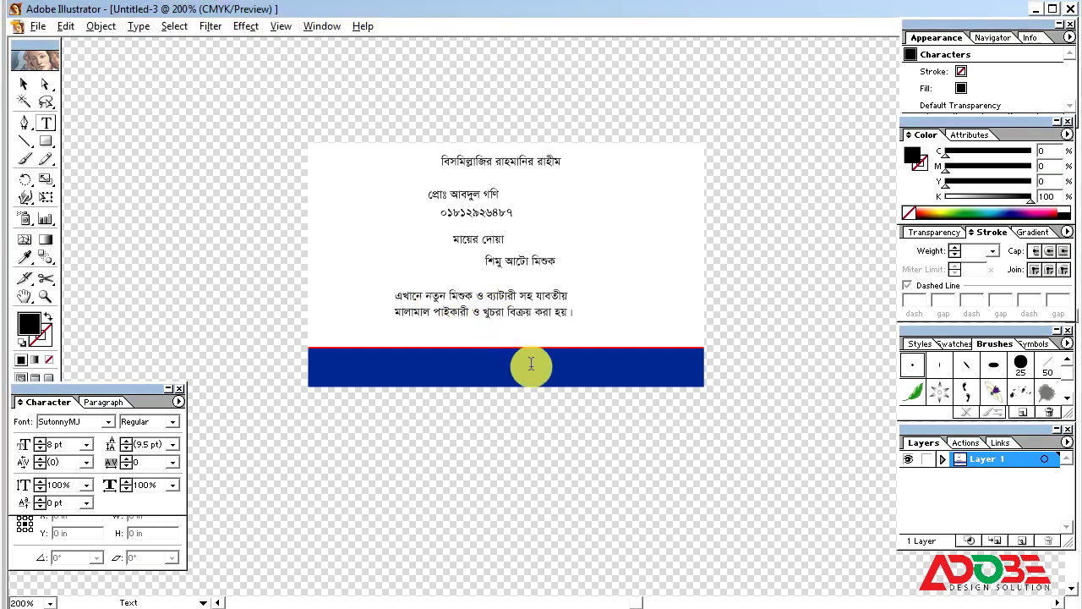
Step: Copy the description block down into the blue bar and retype it as the shop's address
{"action": "left_click_drag", "start_coordinate": [511, 309], "coordinate": [520, 295]}
{"action": "left_click_drag", "start_coordinate": [519, 295], "coordinate": [488, 332]}
{"action": "triple_click", "coordinate": [487, 322]}
{"action": "key", "text": "ctrl+a"}
{"action": "type", "text": "মান্দার"}
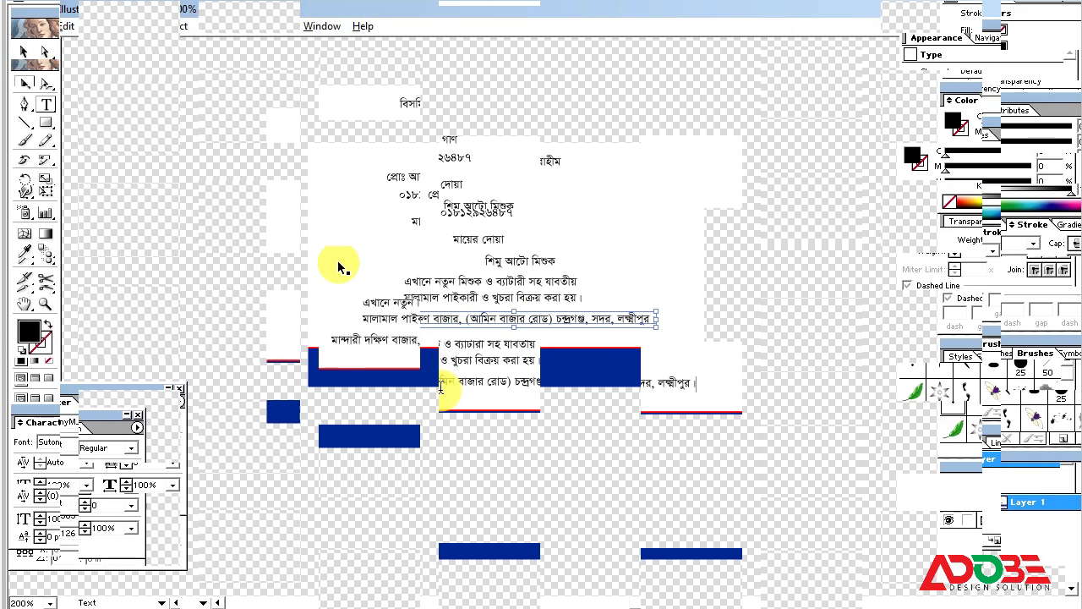
Step: Enlarge the address text, make it white and squeeze it across the blue bar
{"action": "left_click", "coordinate": [23, 84]}
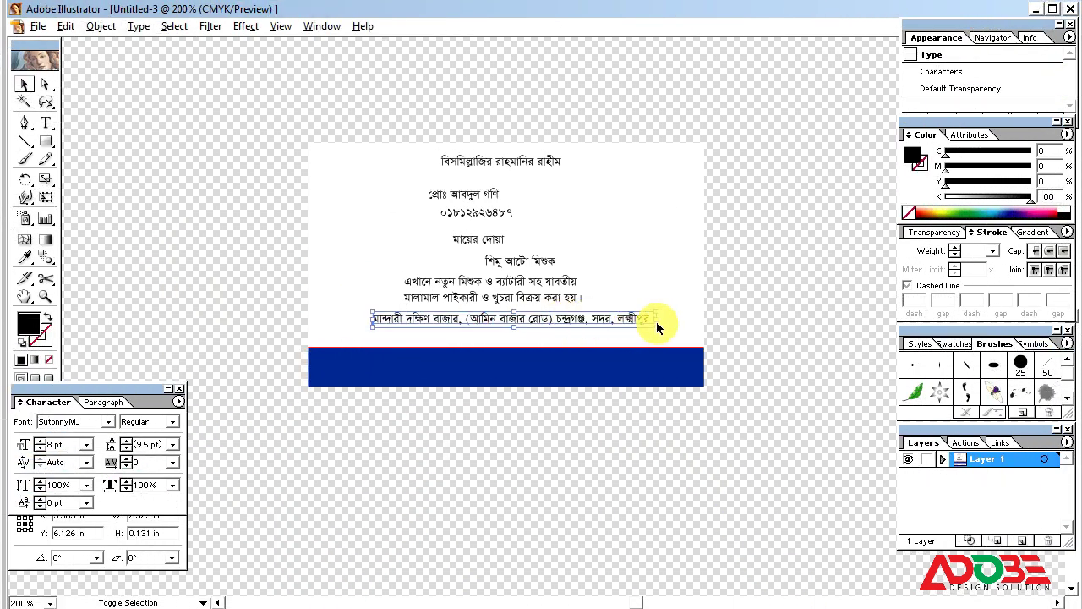
{"action": "left_click_drag", "start_coordinate": [656, 321], "coordinate": [649, 373]}
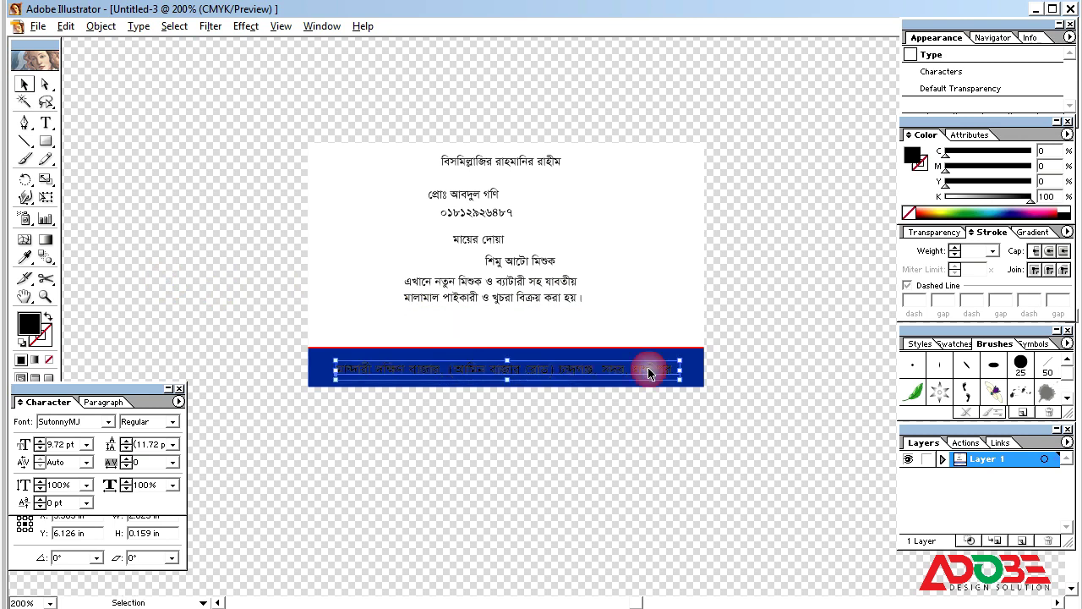
{"action": "double_click", "coordinate": [68, 445]}
{"action": "type", "text": "10"}
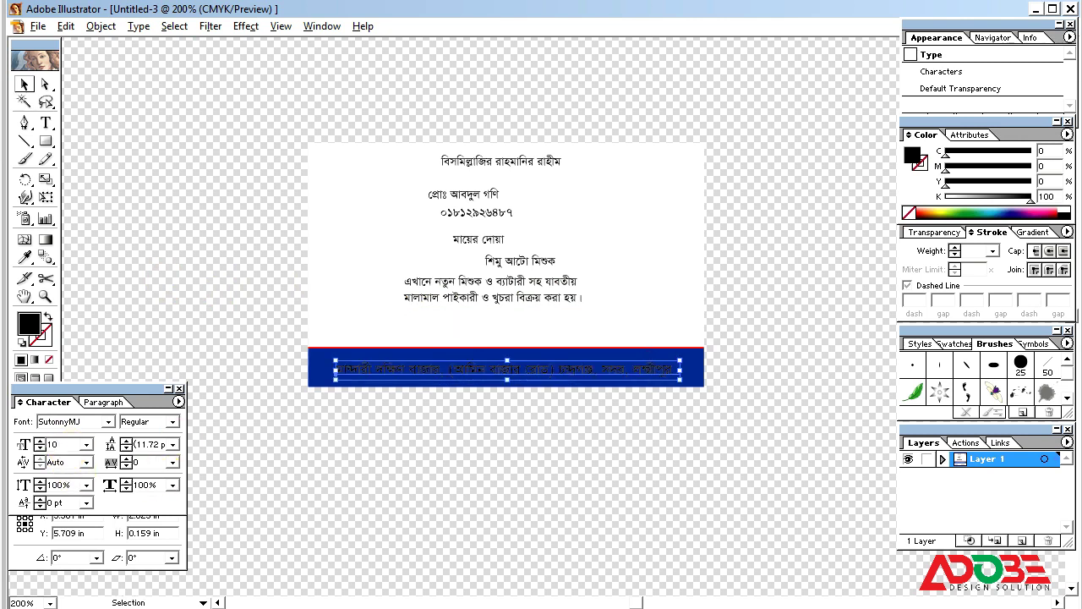
{"action": "key", "text": "Return"}
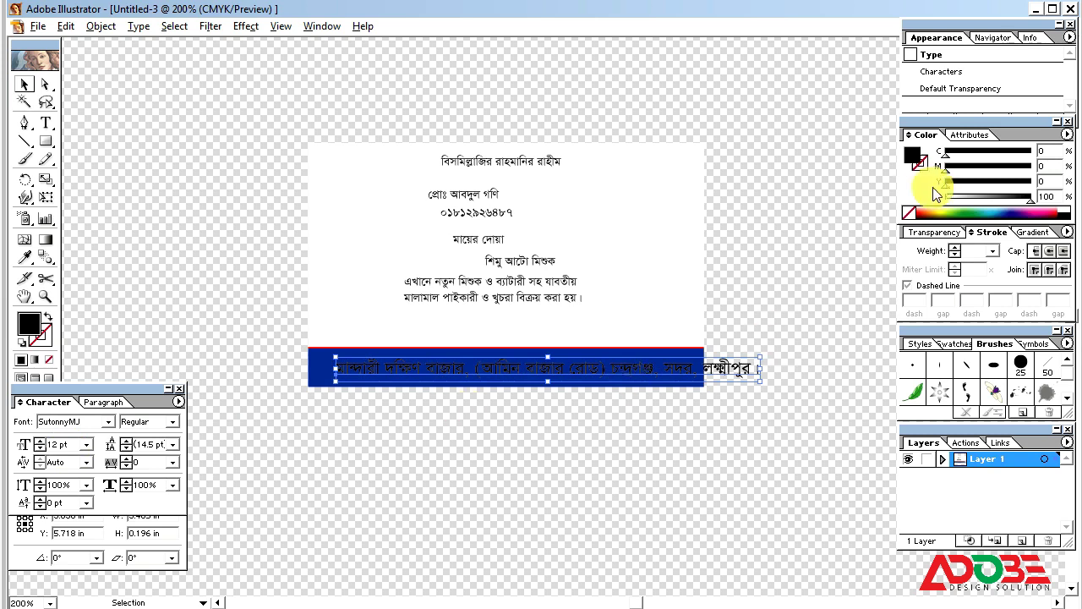
{"action": "left_click_drag", "start_coordinate": [956, 199], "coordinate": [901, 188]}
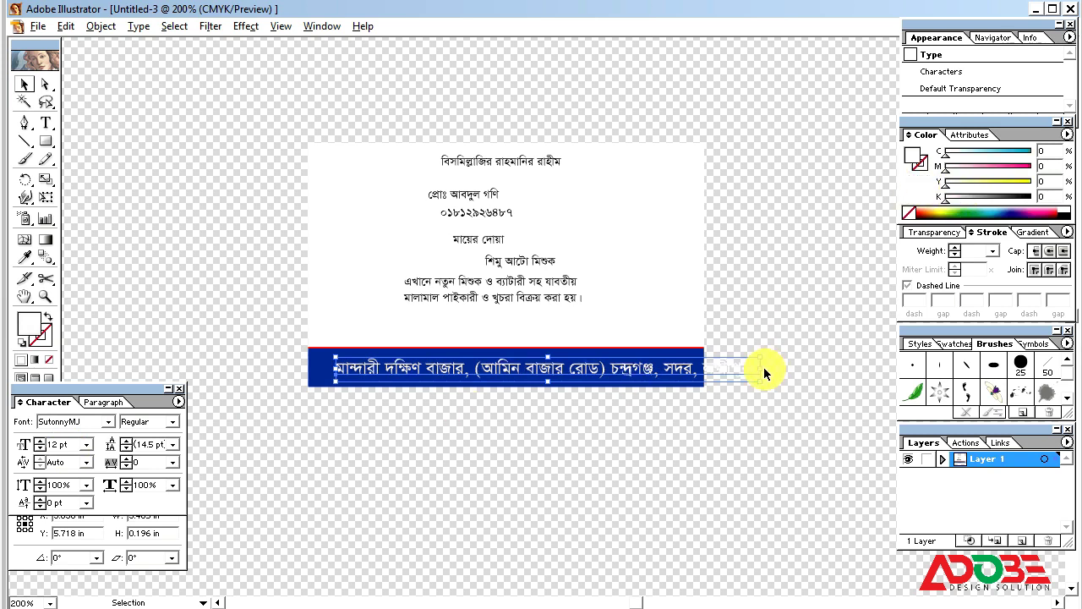
{"action": "left_click_drag", "start_coordinate": [761, 370], "coordinate": [700, 371]}
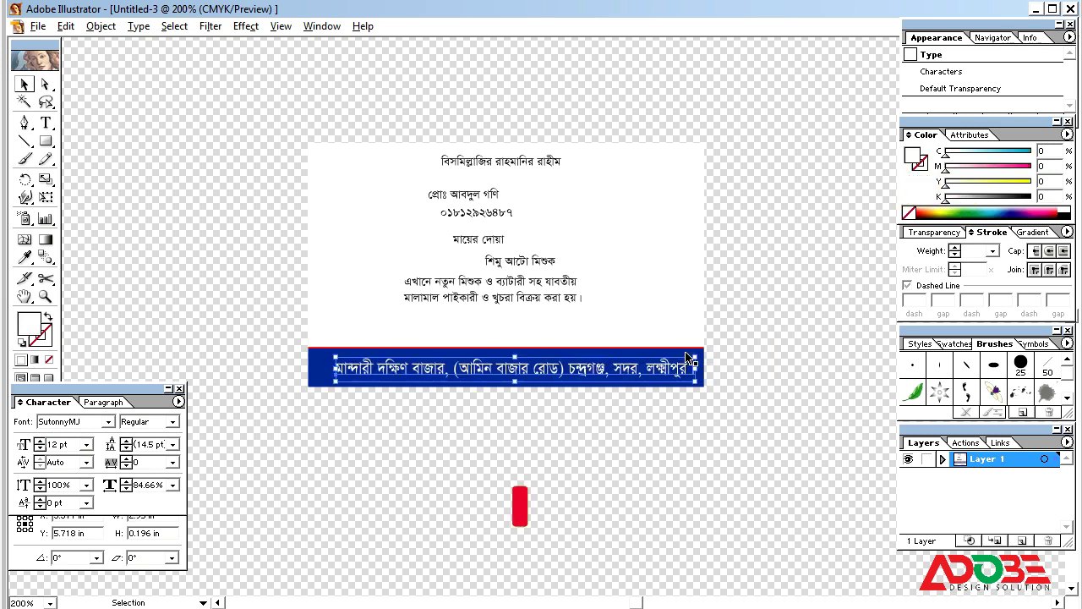
{"action": "left_click_drag", "start_coordinate": [331, 377], "coordinate": [314, 363]}
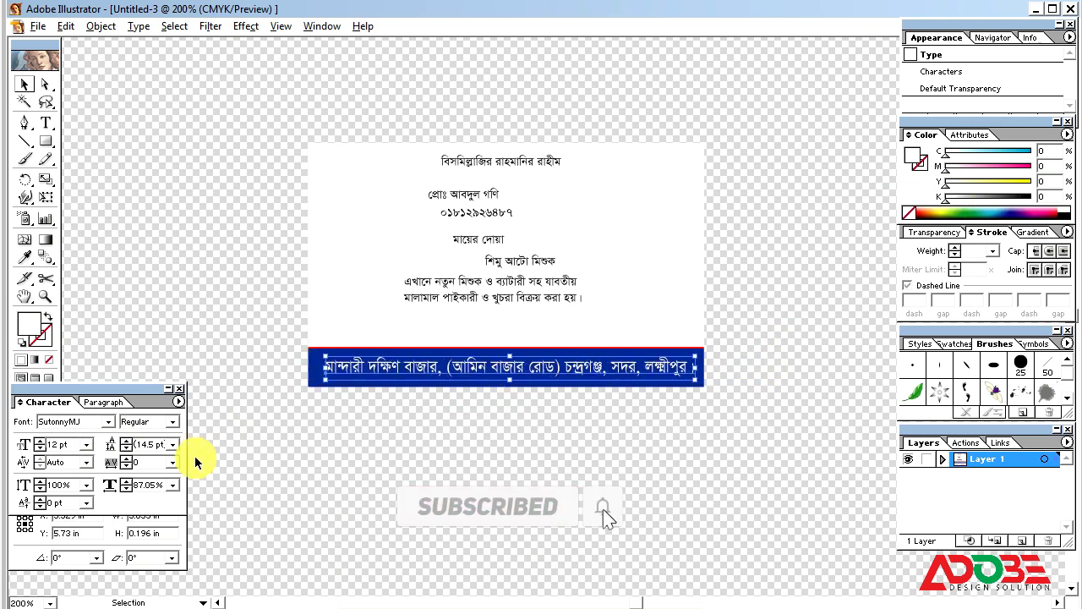
Step: Make the address Bold, narrow it to fit the bar and nudge it up
{"action": "left_click", "coordinate": [172, 421]}
{"action": "left_click", "coordinate": [144, 461]}
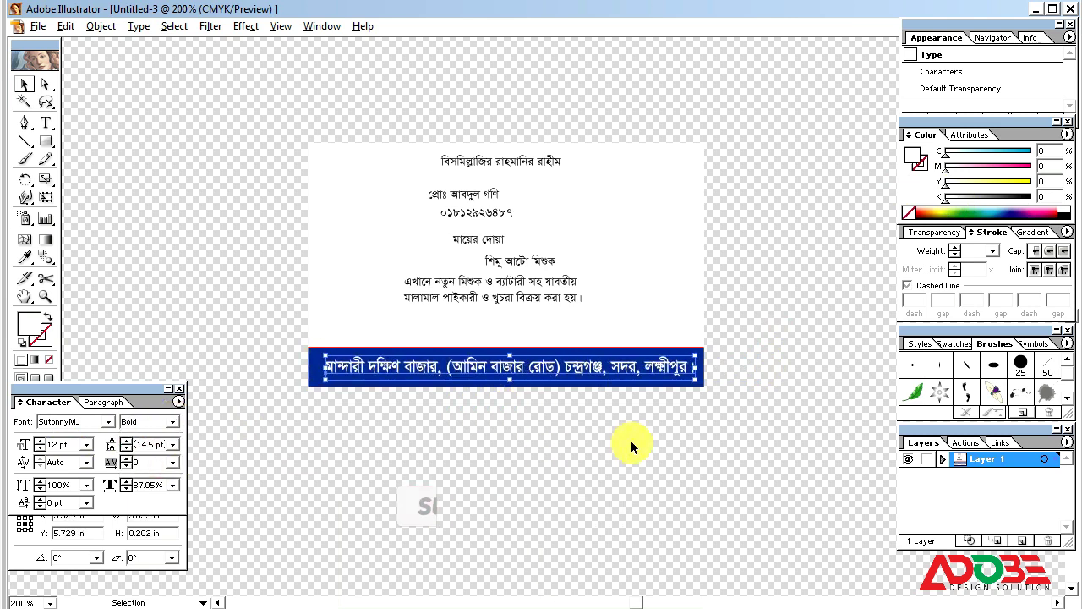
{"action": "left_click_drag", "start_coordinate": [694, 363], "coordinate": [687, 365]}
{"action": "key", "text": "Up"}
{"action": "key", "text": "Up"}
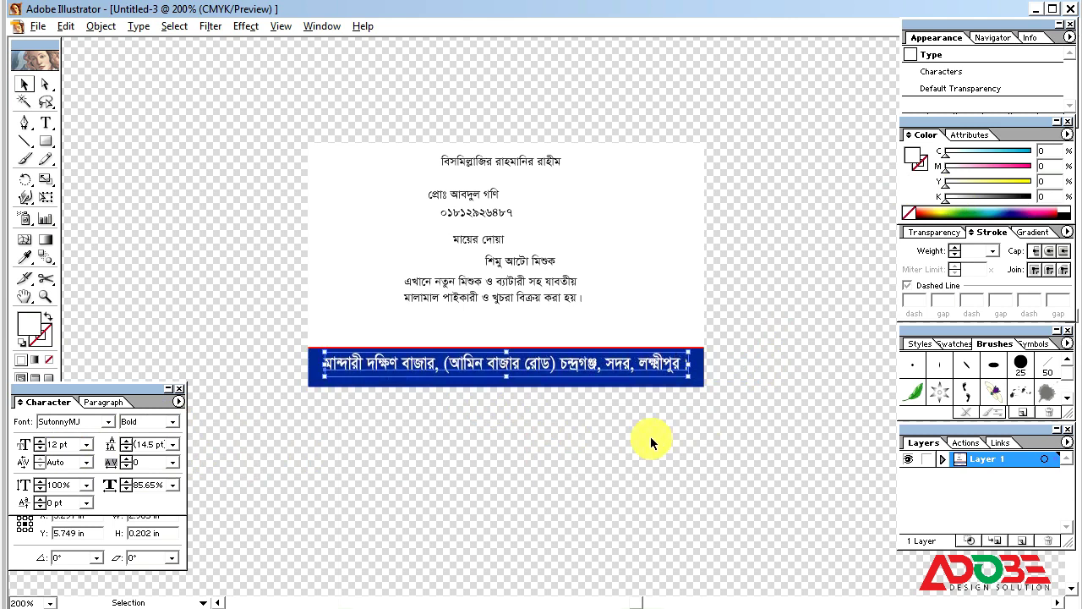
{"action": "left_click", "coordinate": [588, 425]}
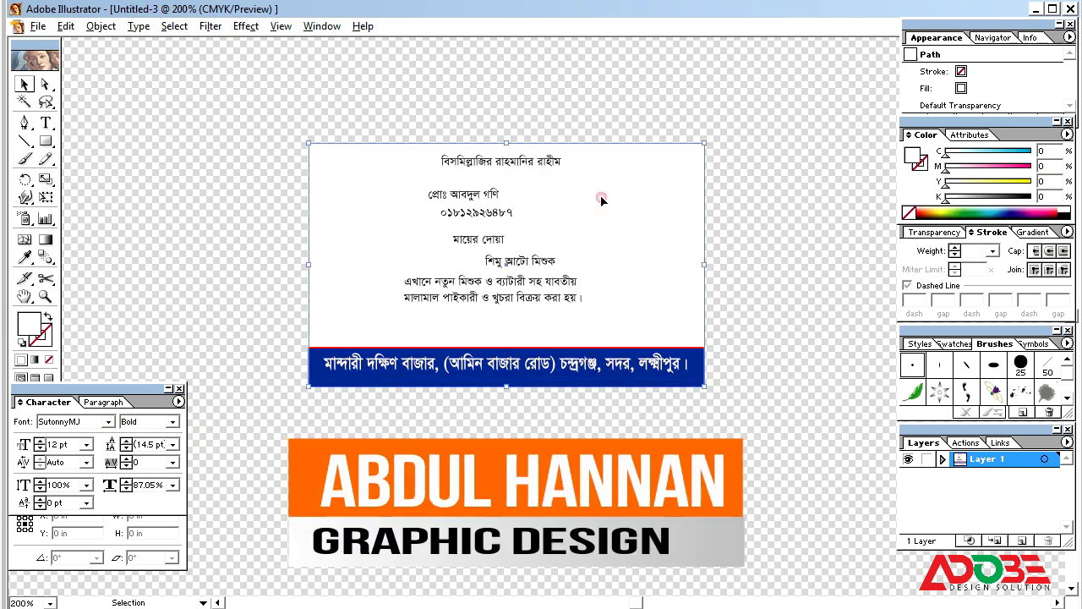
{"action": "left_click", "coordinate": [589, 264]}
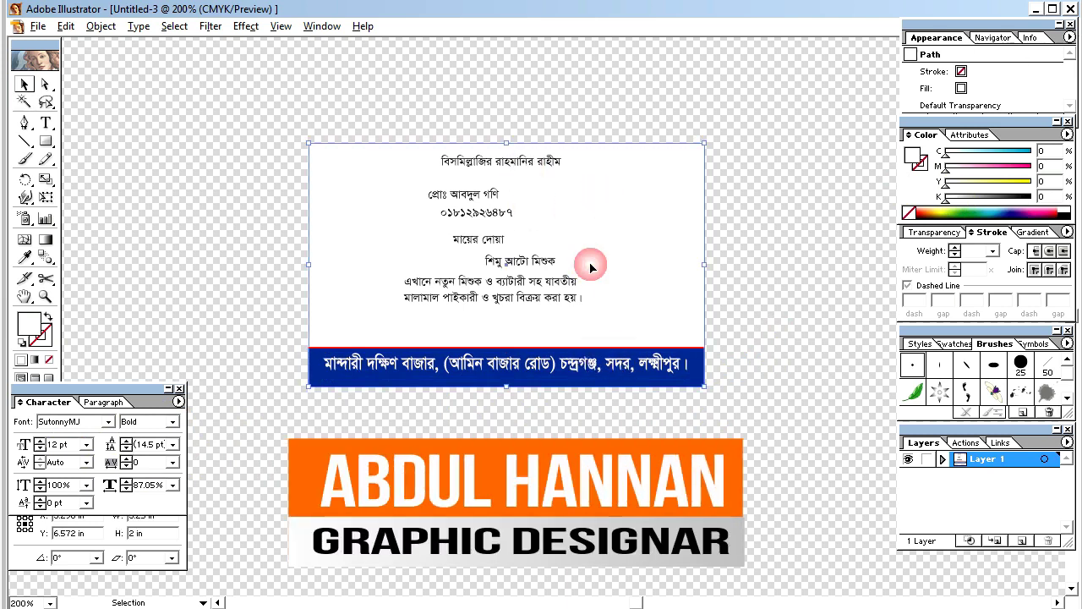
{"action": "left_click", "coordinate": [465, 198]}
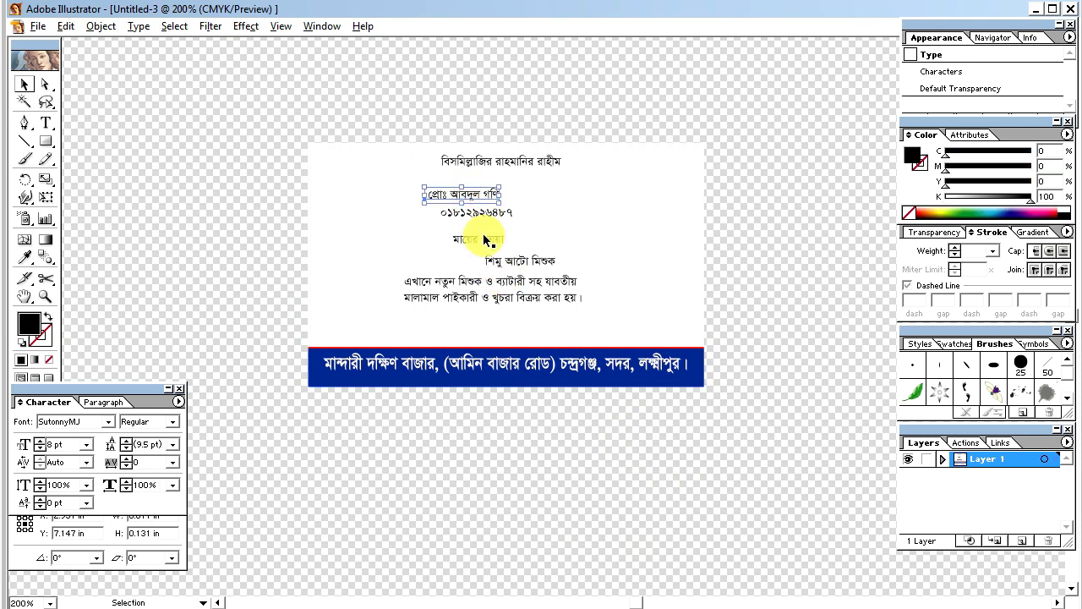
Step: Set the two-line description to 11 pt and move it just above the blue bar
{"action": "left_click", "coordinate": [486, 239]}
{"action": "left_click", "coordinate": [495, 297]}
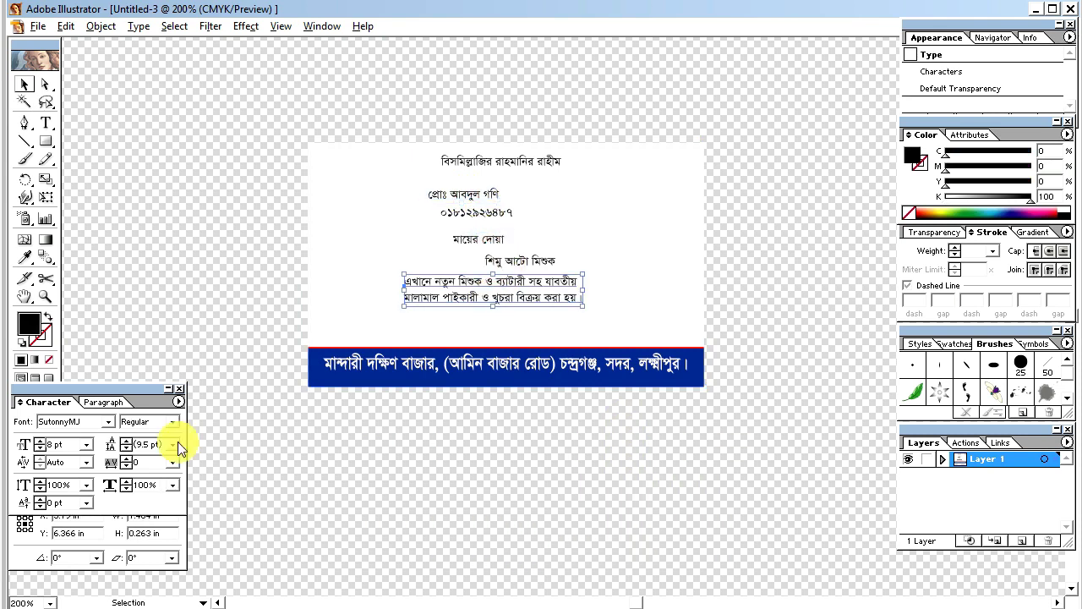
{"action": "left_click_drag", "start_coordinate": [48, 444], "coordinate": [61, 443]}
{"action": "type", "text": "11"}
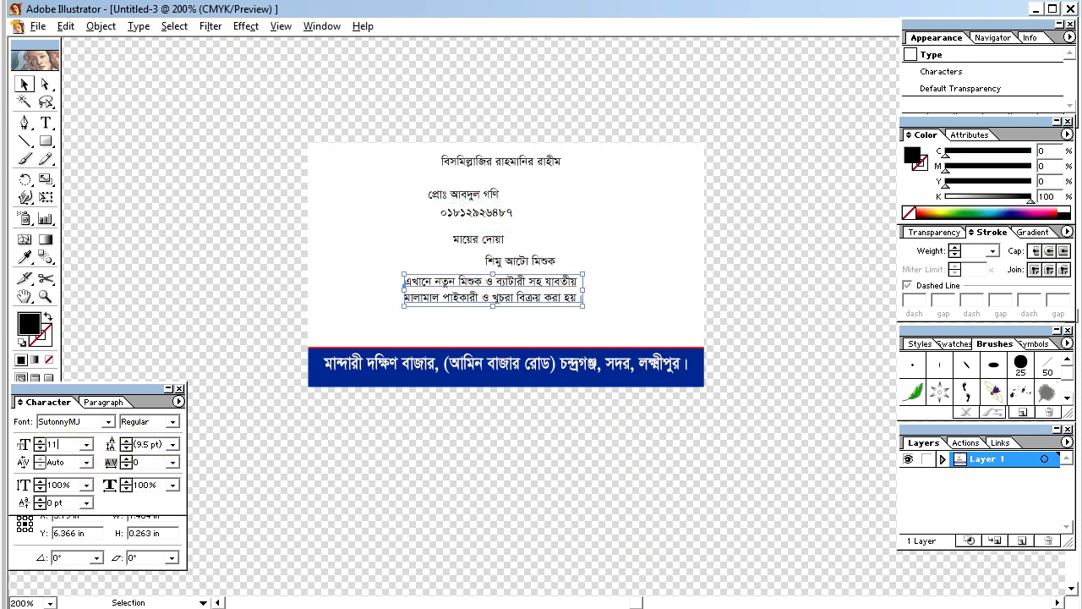
{"action": "key", "text": "Return"}
{"action": "left_click_drag", "start_coordinate": [546, 306], "coordinate": [583, 336]}
Step: Enlarge the shop name to 32 pt and reposition it lower left
{"action": "left_click", "coordinate": [507, 256]}
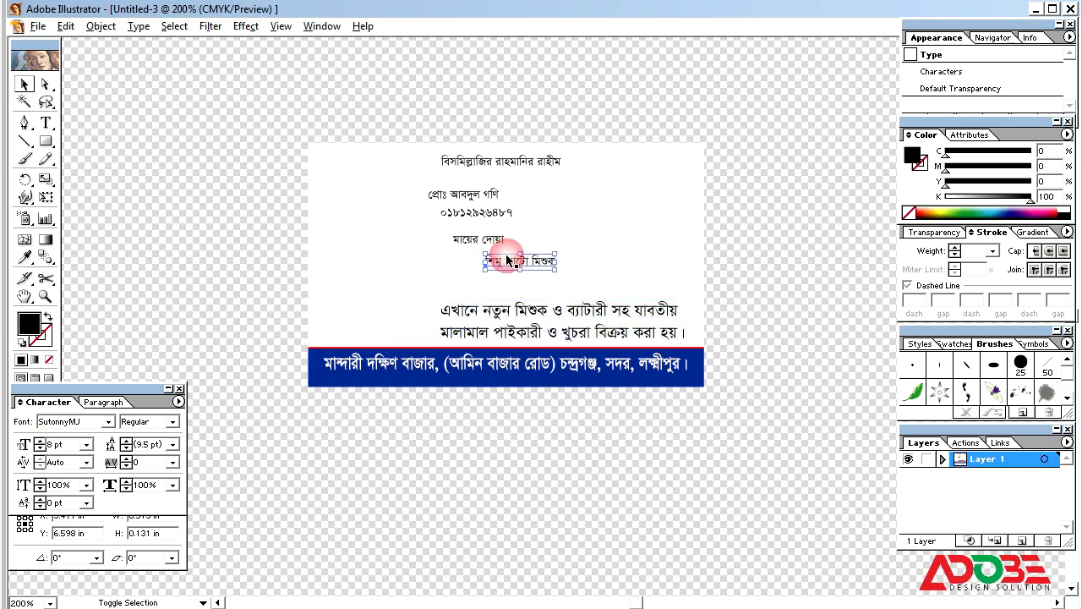
{"action": "left_click", "coordinate": [488, 241], "text": "shift"}
{"action": "left_click", "coordinate": [236, 248]}
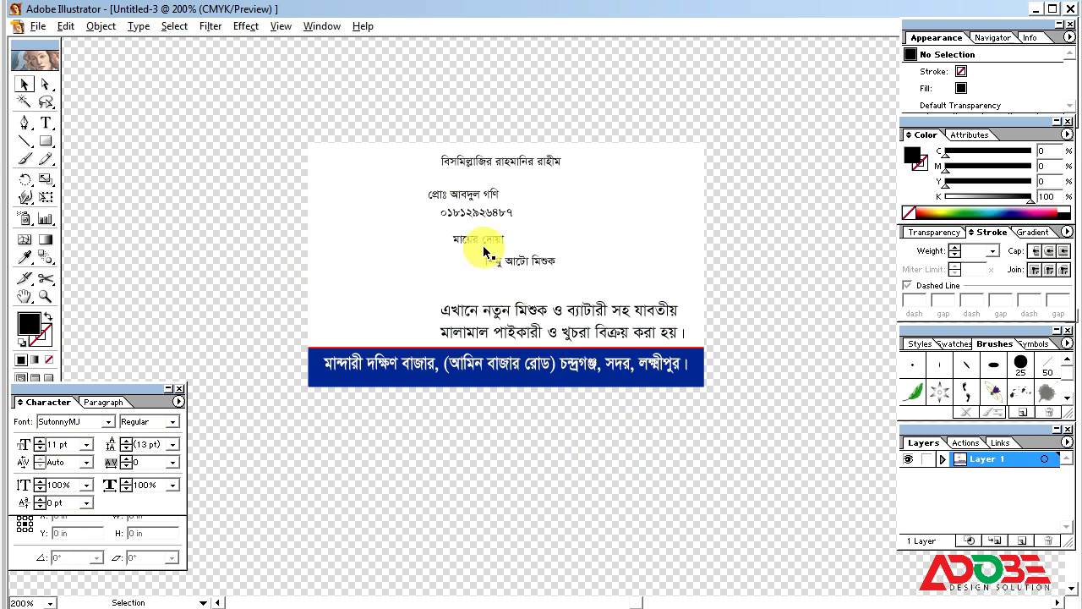
{"action": "left_click", "coordinate": [460, 241]}
{"action": "left_click", "coordinate": [54, 443]}
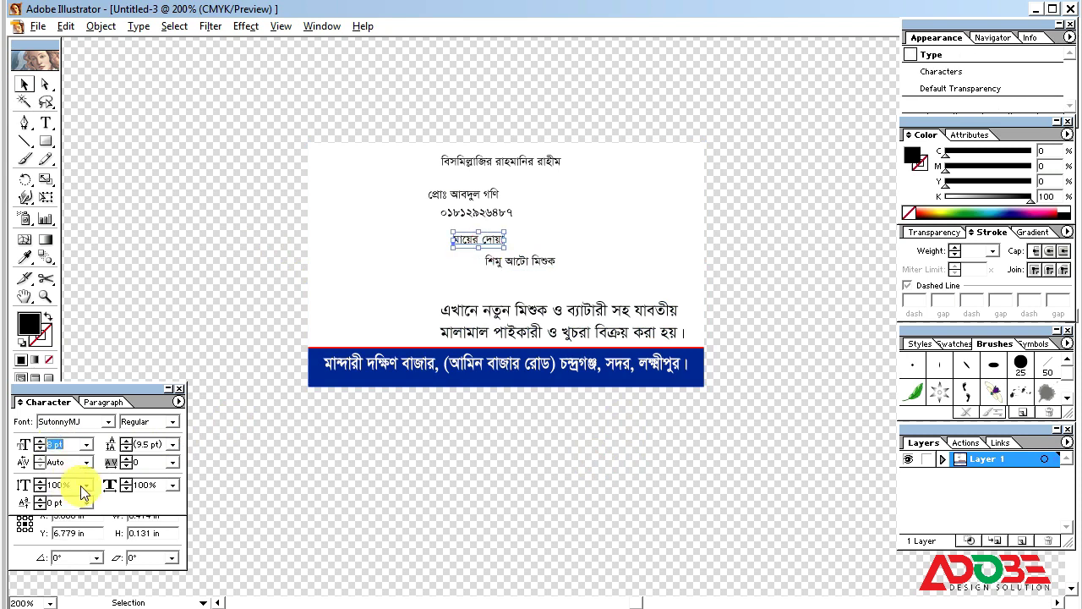
{"action": "type", "text": "32"}
{"action": "key", "text": "Return"}
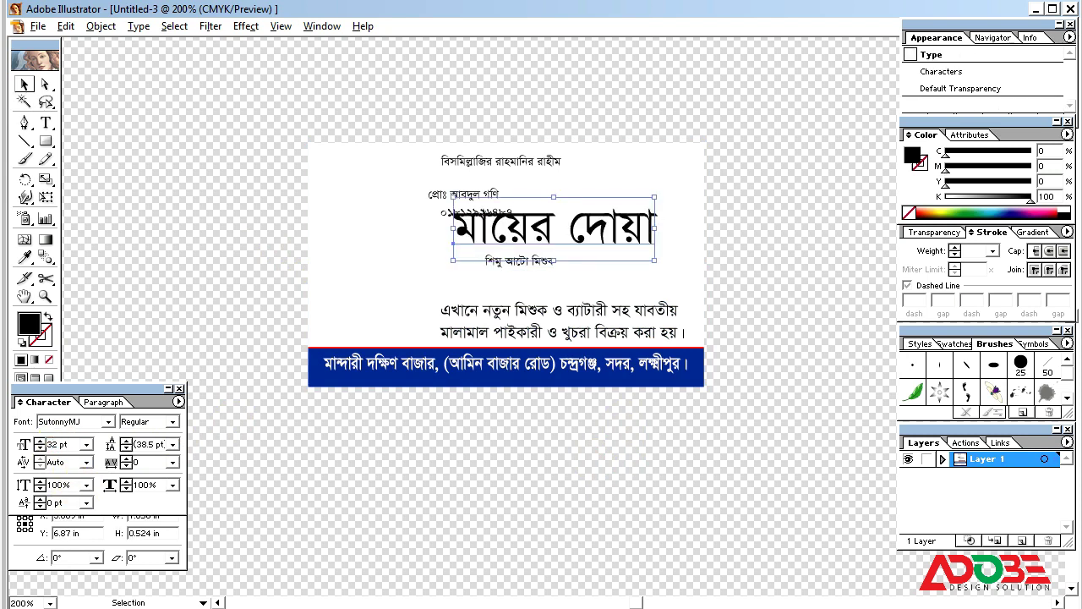
{"action": "left_click_drag", "start_coordinate": [594, 226], "coordinate": [605, 287]}
Step: Set the subtitle tagline to 20 pt
{"action": "left_click", "coordinate": [524, 264]}
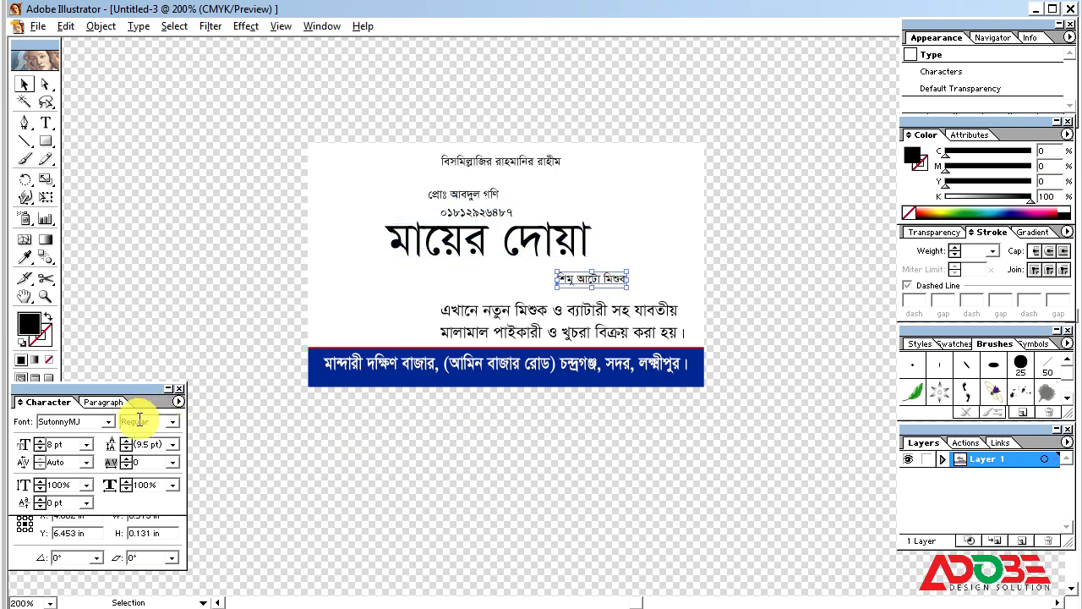
{"action": "left_click", "coordinate": [84, 445]}
{"action": "type", "text": "2"}
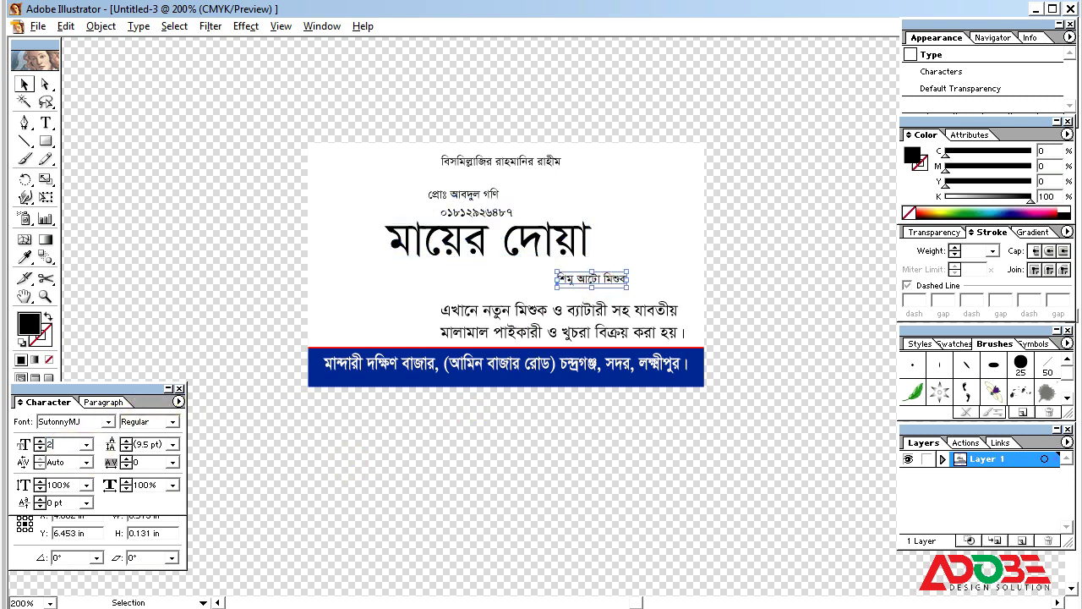
{"action": "type", "text": "0"}
{"action": "key", "text": "Return"}
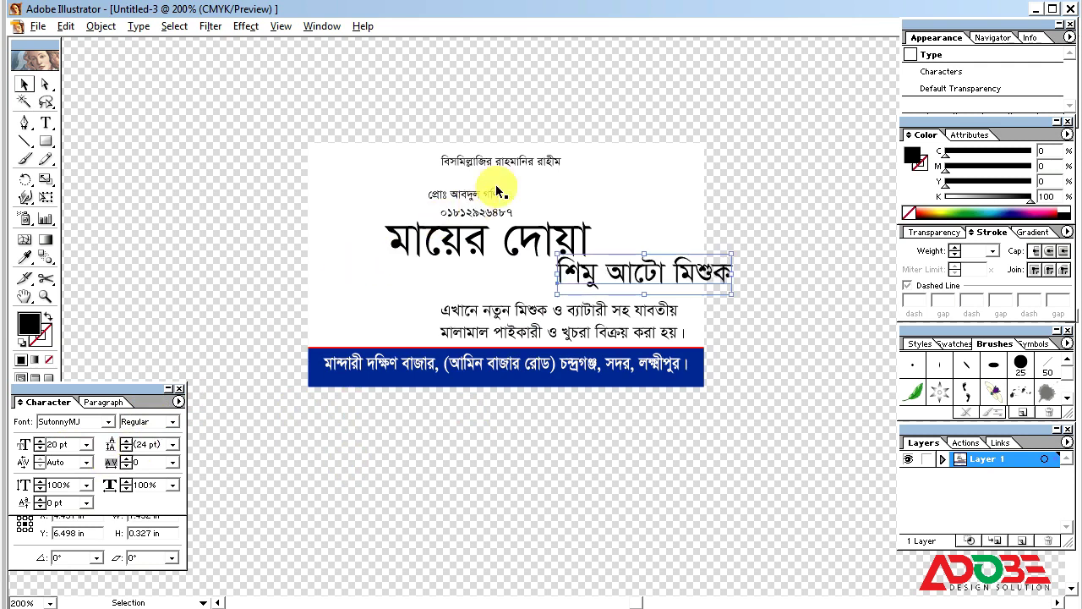
Step: Set the proprietor's name to 14 pt and move it to the card's upper right
{"action": "left_click", "coordinate": [483, 191]}
{"action": "left_click", "coordinate": [71, 444]}
{"action": "type", "text": "1"}
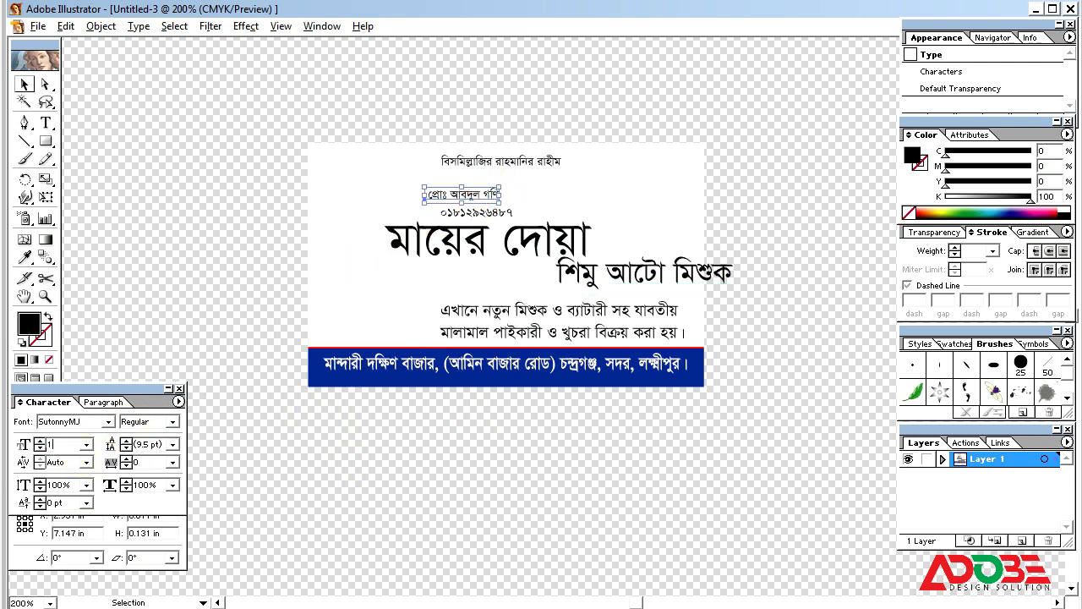
{"action": "type", "text": "4"}
{"action": "key", "text": "Return"}
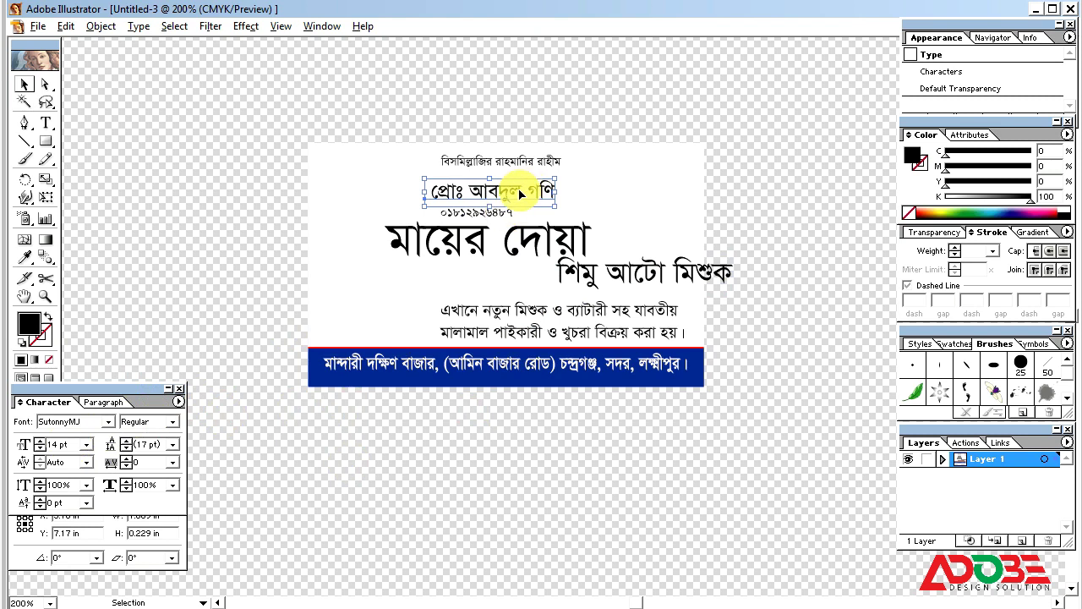
{"action": "left_click_drag", "start_coordinate": [520, 194], "coordinate": [643, 184]}
{"action": "left_click_drag", "start_coordinate": [483, 220], "coordinate": [615, 196]}
{"action": "key", "text": "ctrl+z"}
Step: Move the phone number beneath the name and set it to 11 pt
{"action": "key", "text": "t"}
{"action": "left_click", "coordinate": [483, 212]}
{"action": "key", "text": "v"}
{"action": "left_click_drag", "start_coordinate": [640, 200], "coordinate": [644, 205]}
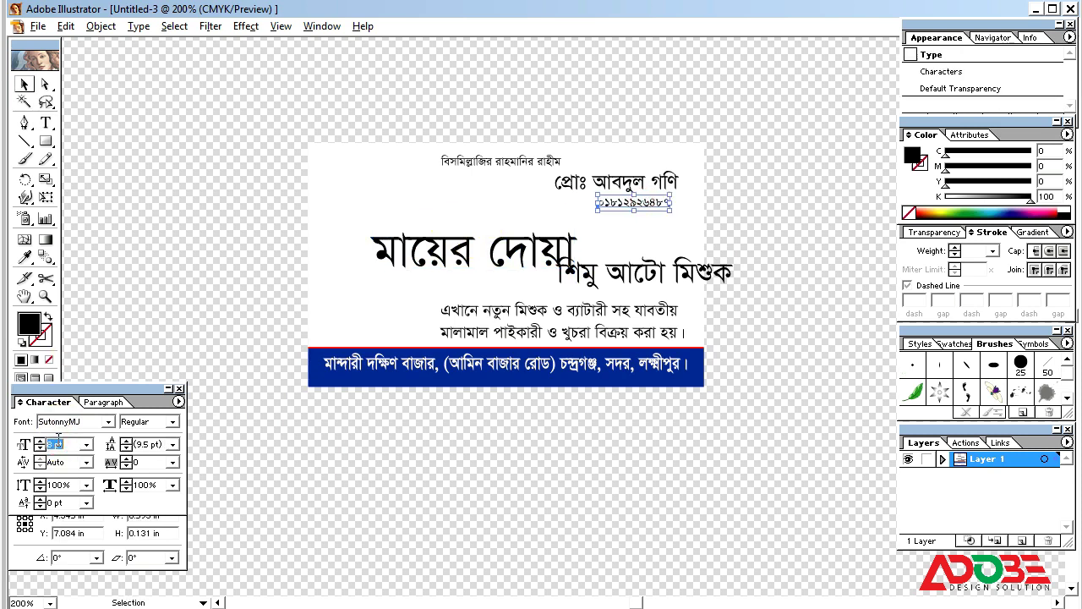
{"action": "left_click", "coordinate": [66, 462]}
{"action": "type", "text": "11"}
{"action": "key", "text": "Return"}
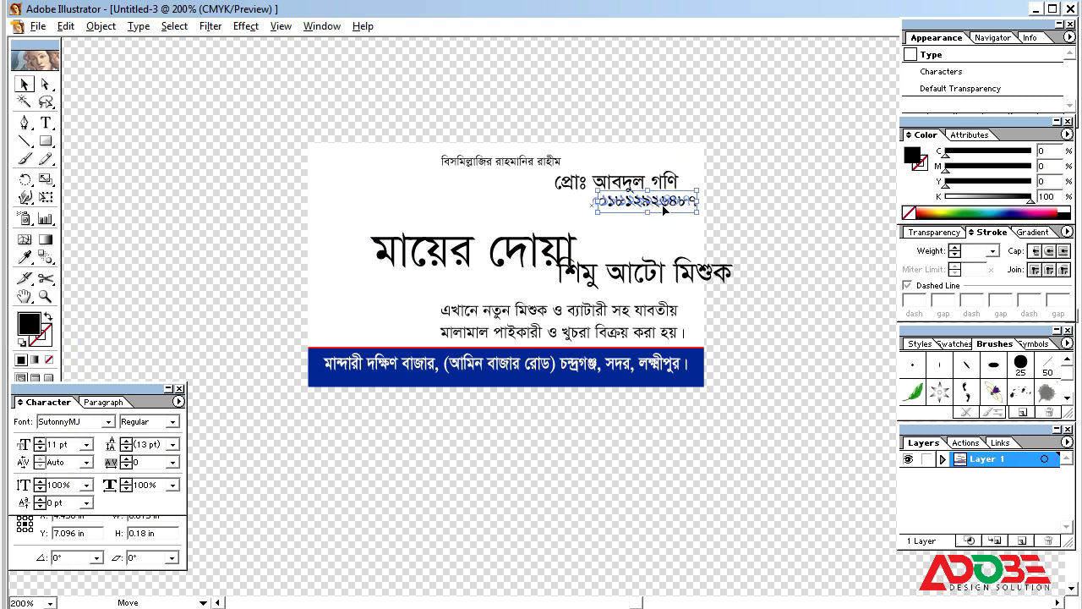
{"action": "left_click_drag", "start_coordinate": [655, 205], "coordinate": [653, 206]}
{"action": "left_click", "coordinate": [668, 180], "text": "shift"}
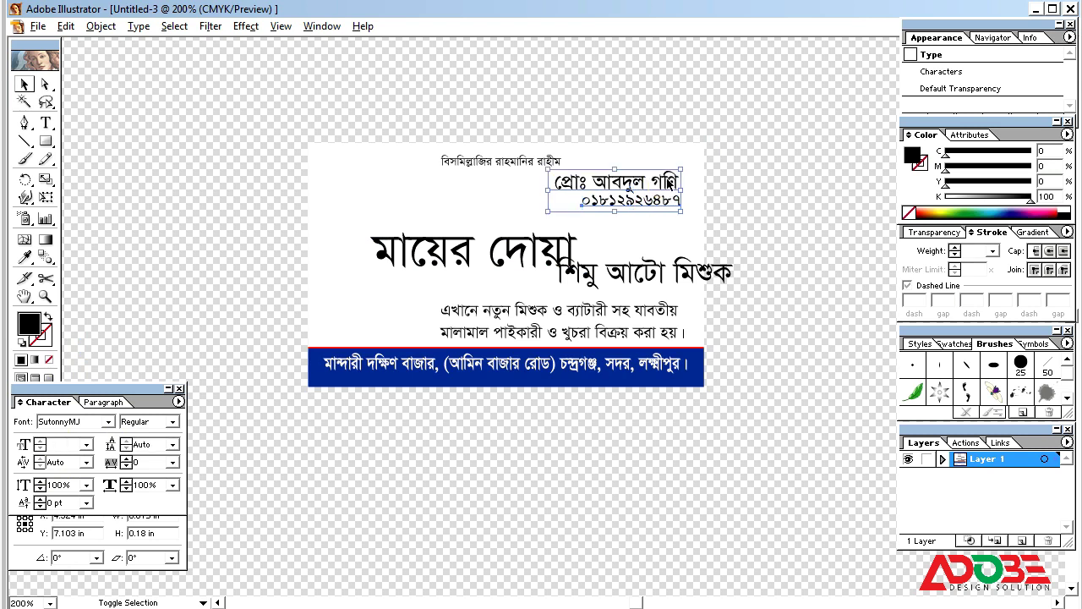
{"action": "left_click", "coordinate": [770, 194]}
{"action": "left_click", "coordinate": [558, 250]}
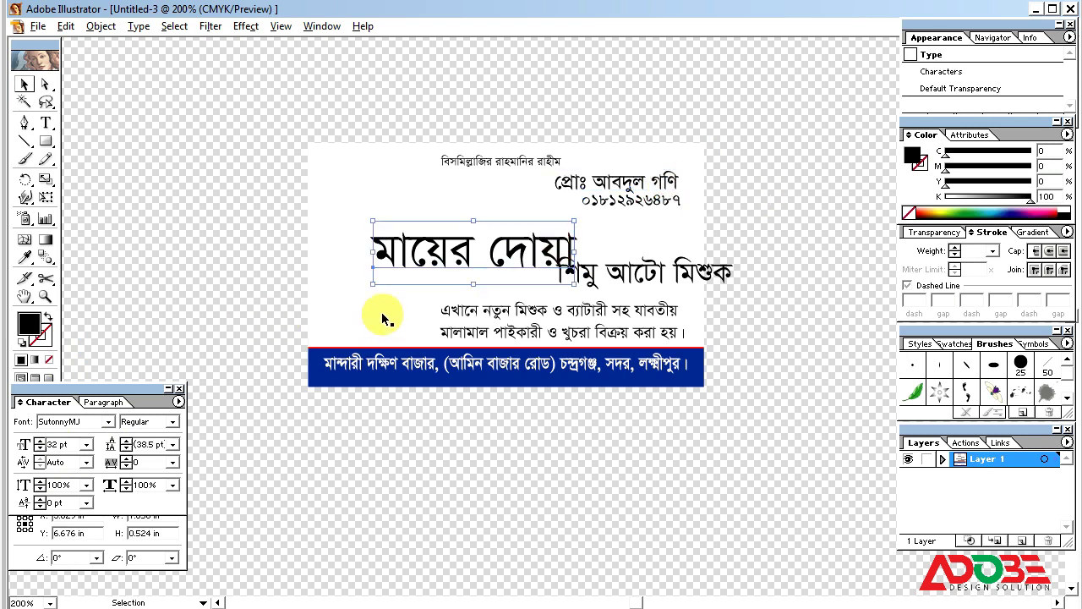
Step: Change the big title's font to MogrhaMJ
{"action": "left_click", "coordinate": [87, 421]}
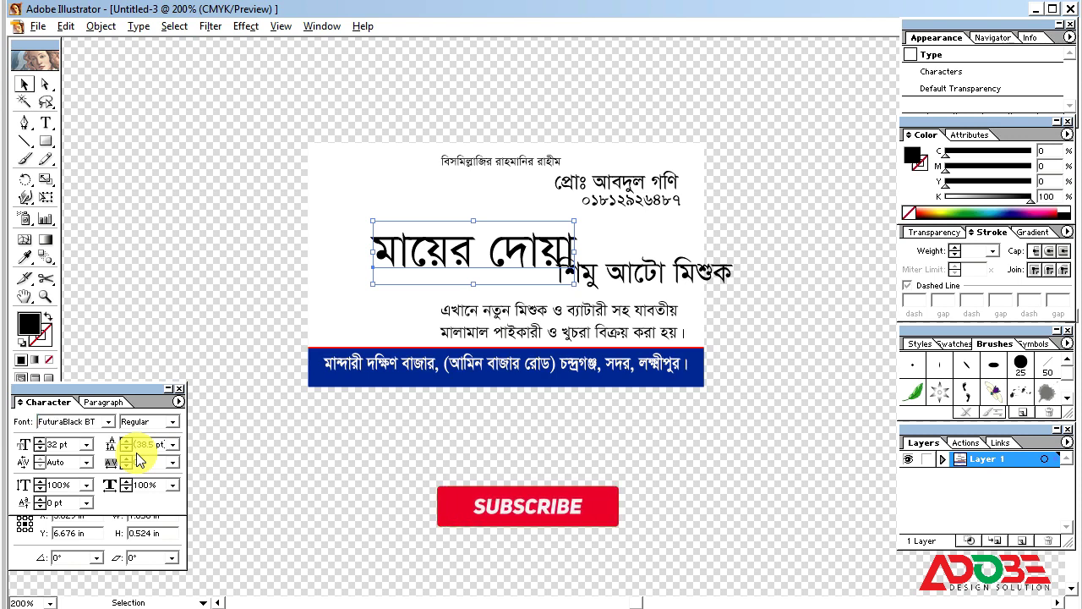
{"action": "type", "text": "MograhaMJ"}
{"action": "key", "text": "Return"}
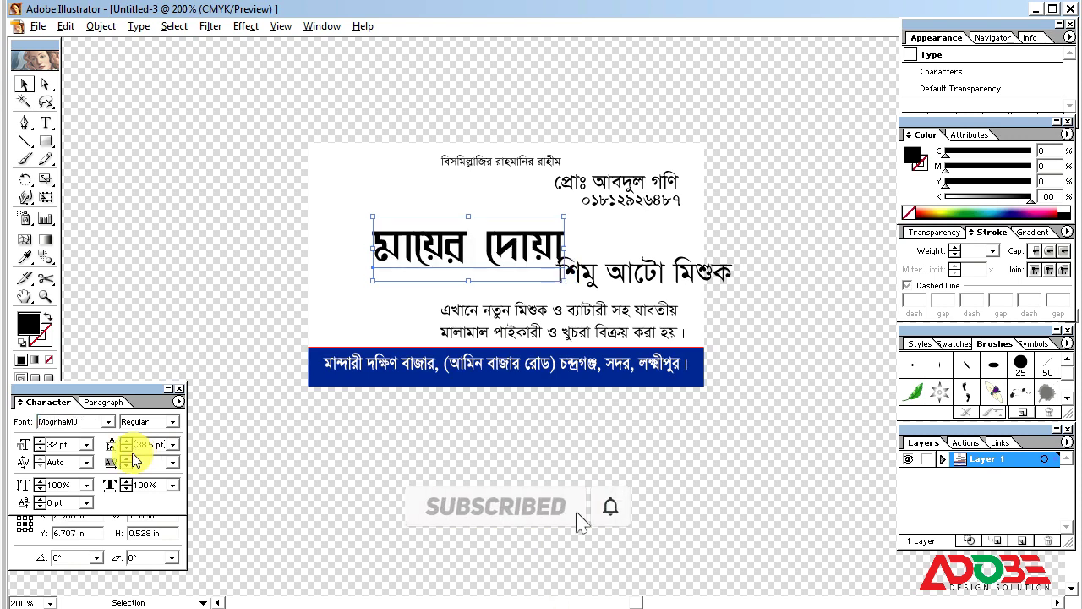
Step: Set the subtitle শিমু আটো মিশুক to KongshoMJ and return to the 200% view
{"action": "left_click", "coordinate": [656, 285]}
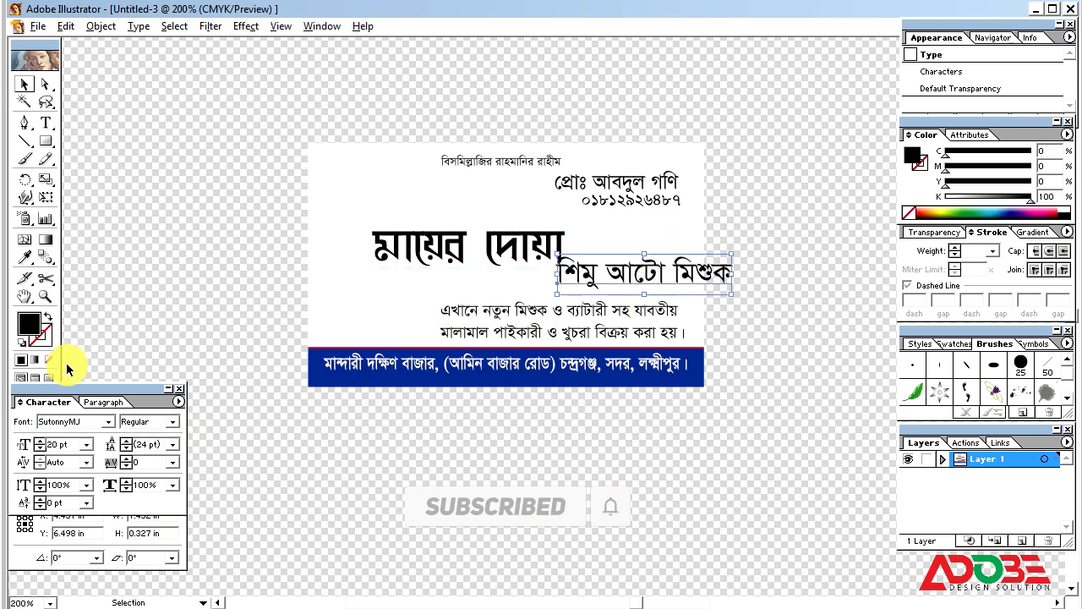
{"action": "left_click", "coordinate": [81, 421]}
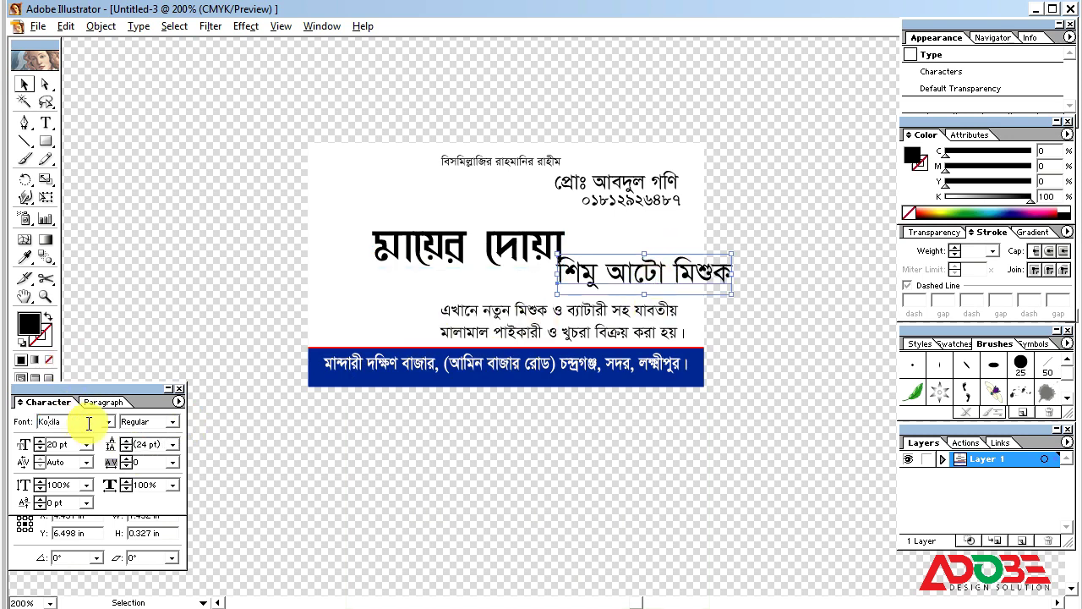
{"action": "key", "text": "Return"}
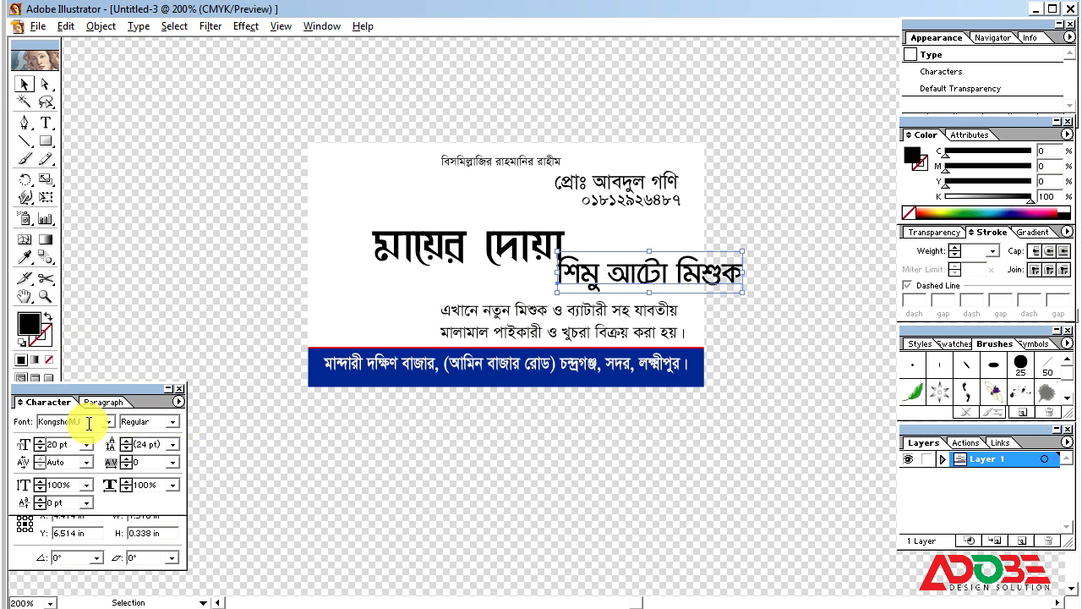
{"action": "key", "text": "ctrl+space"}
{"action": "left_click_drag", "start_coordinate": [245, 126], "coordinate": [884, 496]}
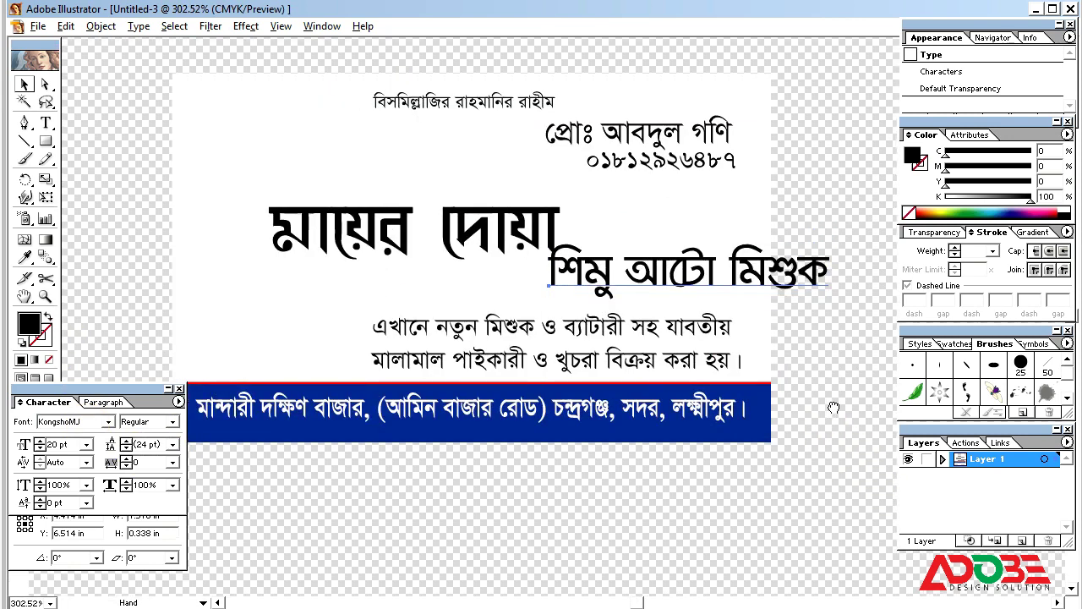
{"action": "key", "text": "ctrl+minus"}
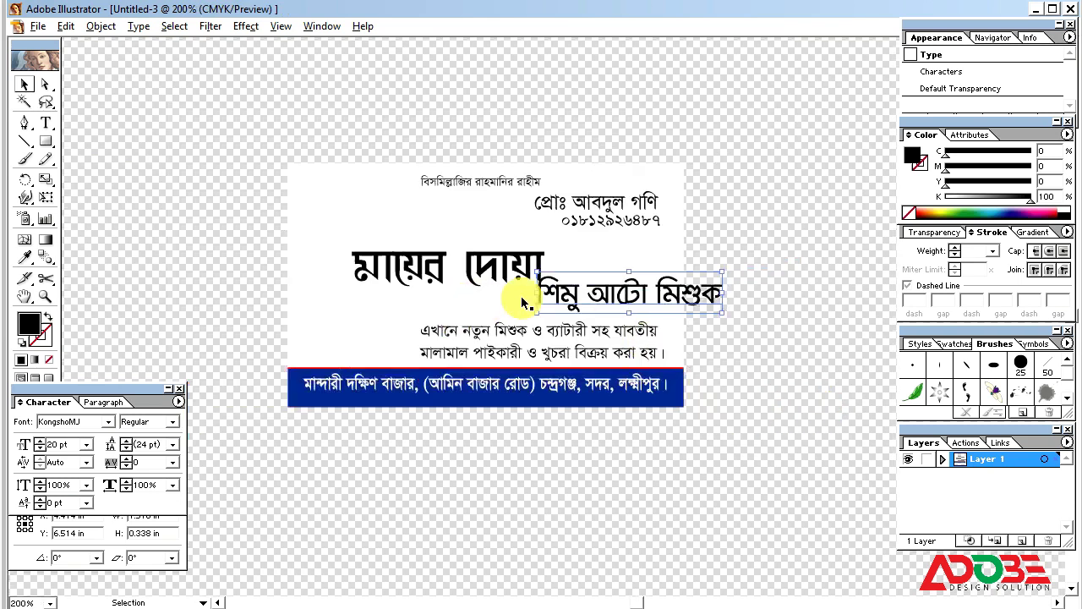
Step: Move the title মায়ের দোয়া slightly up and make it red (K0, M100, Y100)
{"action": "left_click", "coordinate": [578, 203]}
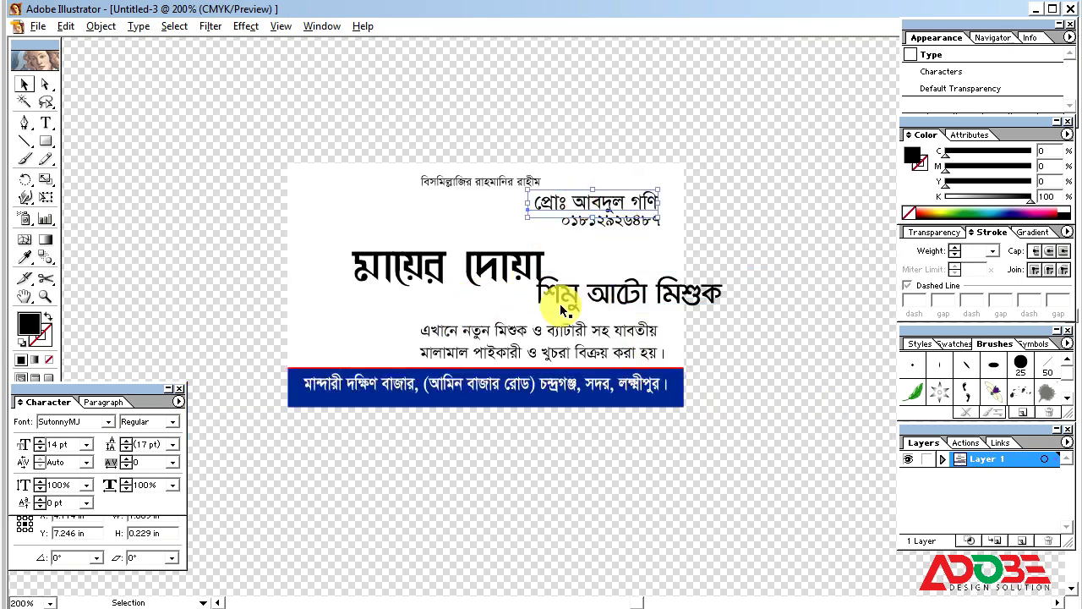
{"action": "left_click", "coordinate": [487, 288]}
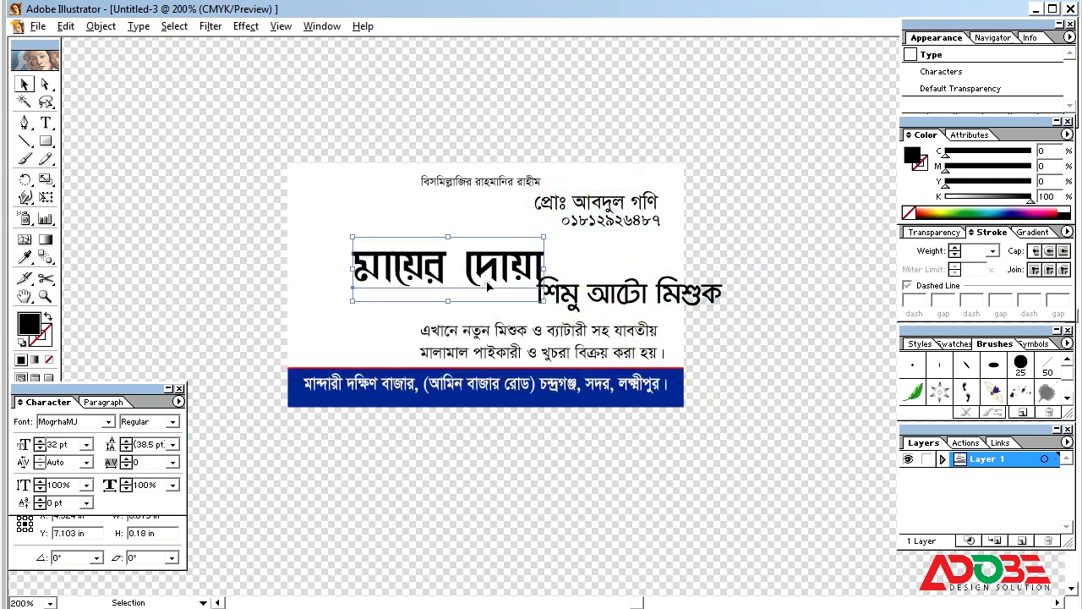
{"action": "left_click_drag", "start_coordinate": [501, 282], "coordinate": [511, 276]}
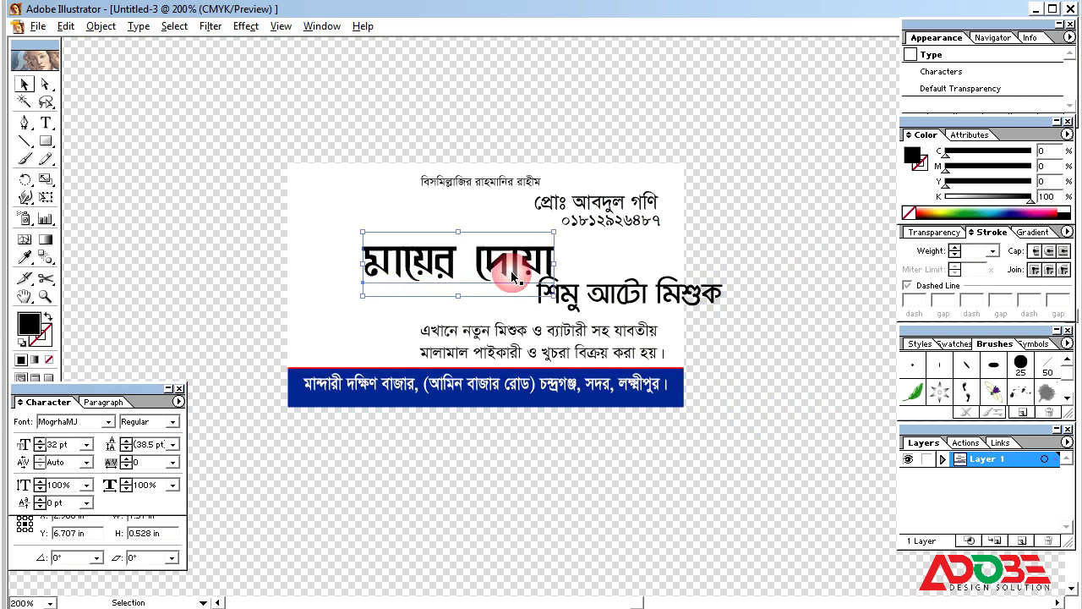
{"action": "left_click_drag", "start_coordinate": [958, 199], "coordinate": [915, 189]}
{"action": "left_click_drag", "start_coordinate": [1010, 168], "coordinate": [1081, 181]}
Step: Place the subtitle below the title and right-align the subtitle, description, name and phone lines
{"action": "left_click_drag", "start_coordinate": [707, 293], "coordinate": [640, 300]}
{"action": "left_click", "coordinate": [647, 351], "text": "shift"}
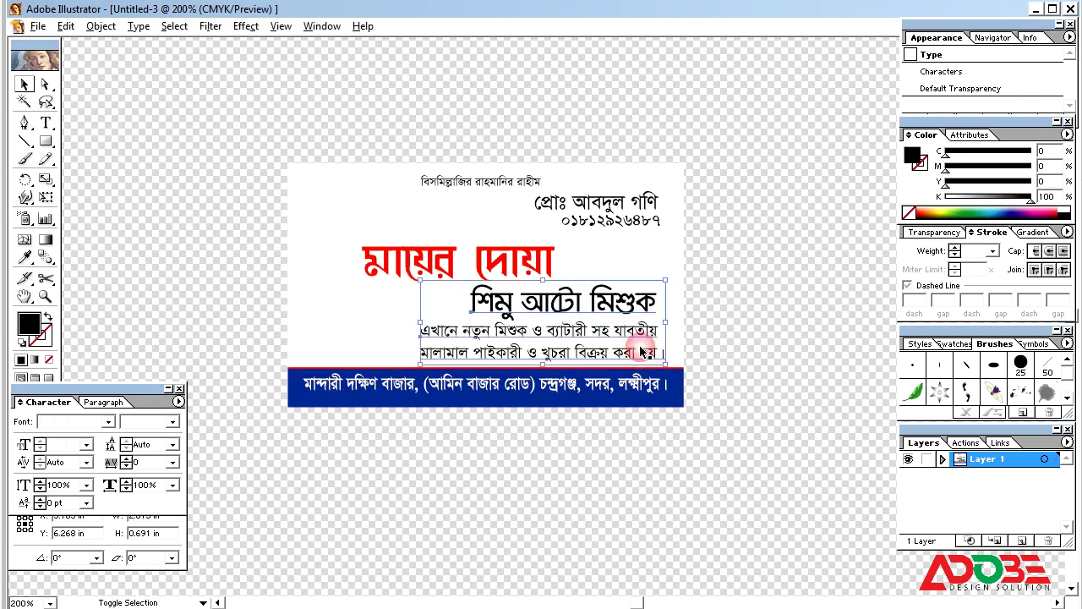
{"action": "left_click", "coordinate": [640, 222], "text": "shift"}
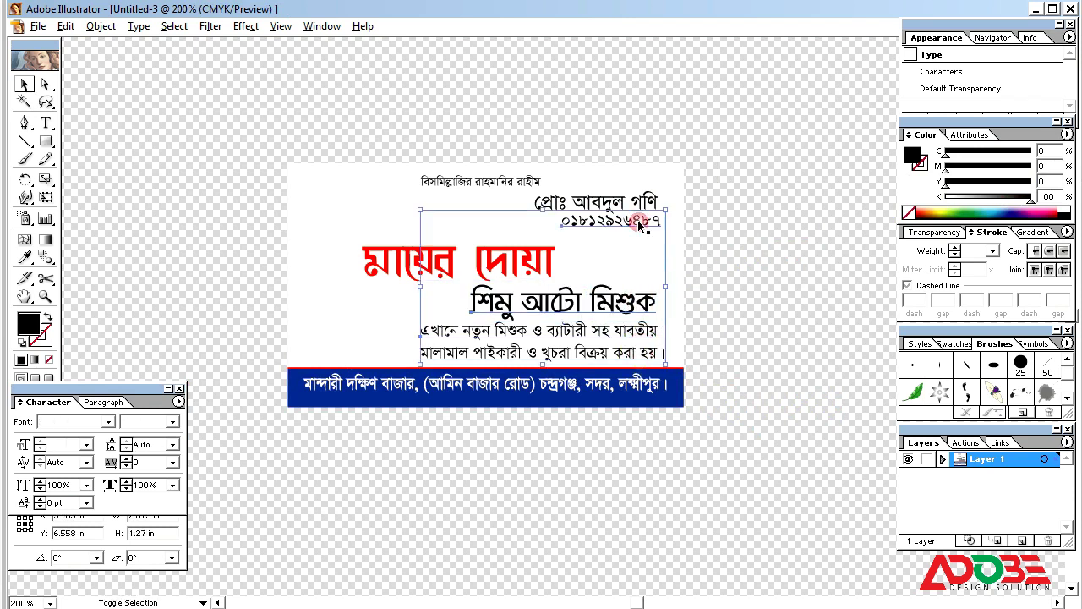
{"action": "left_click", "coordinate": [117, 554]}
{"action": "left_click", "coordinate": [88, 497]}
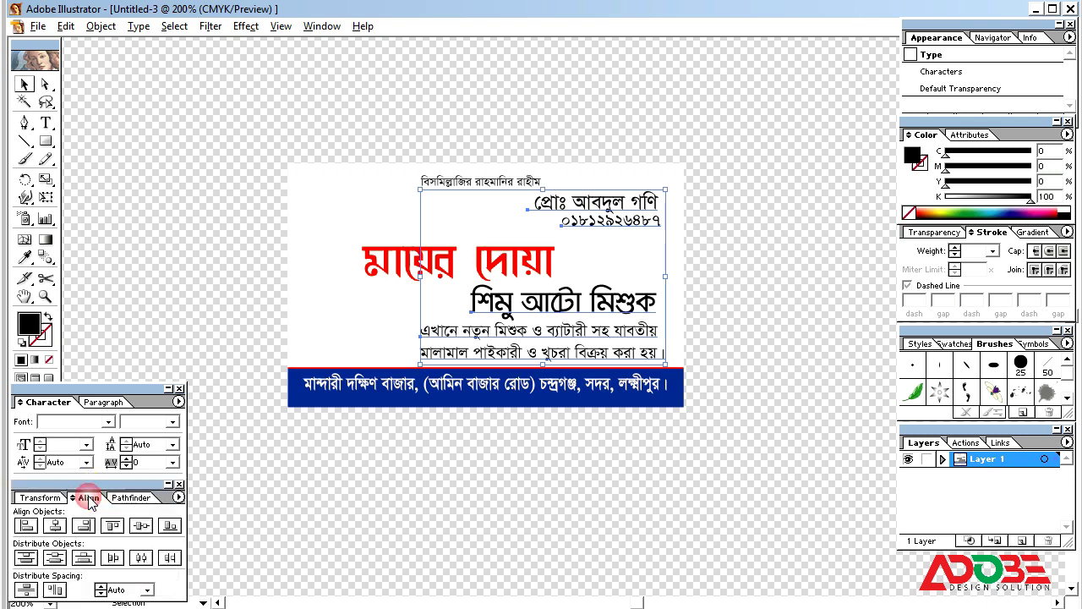
{"action": "left_click", "coordinate": [84, 525]}
{"action": "key", "text": "Left"}
{"action": "key", "text": "Left"}
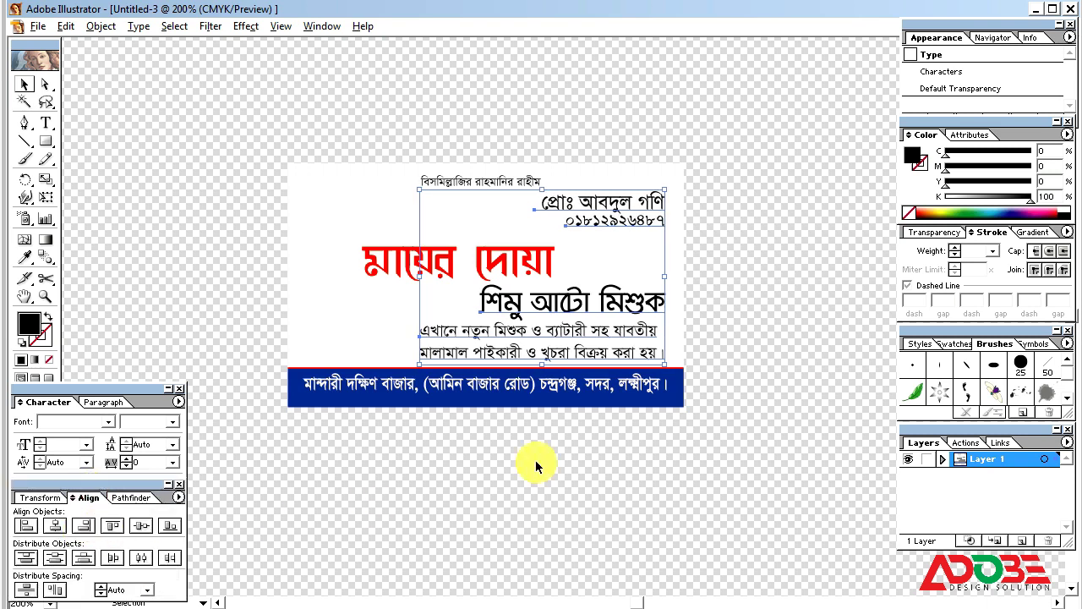
{"action": "key", "text": "Right"}
{"action": "key", "text": "Right"}
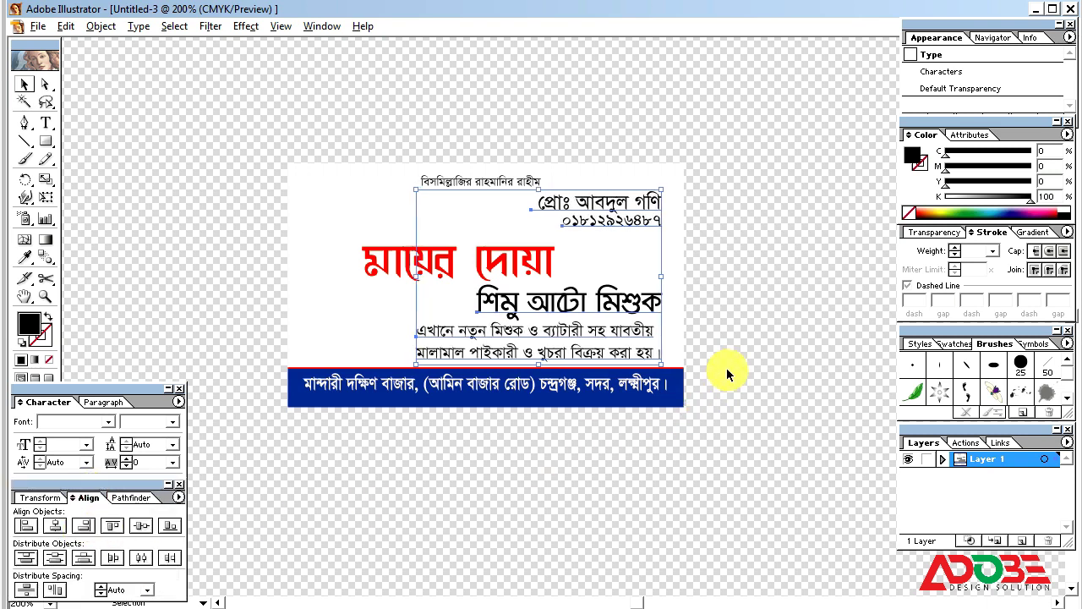
{"action": "left_click", "coordinate": [728, 363]}
Step: Make the name line bold, remove its leading space, and right-align it with the phone number
{"action": "left_click", "coordinate": [664, 383]}
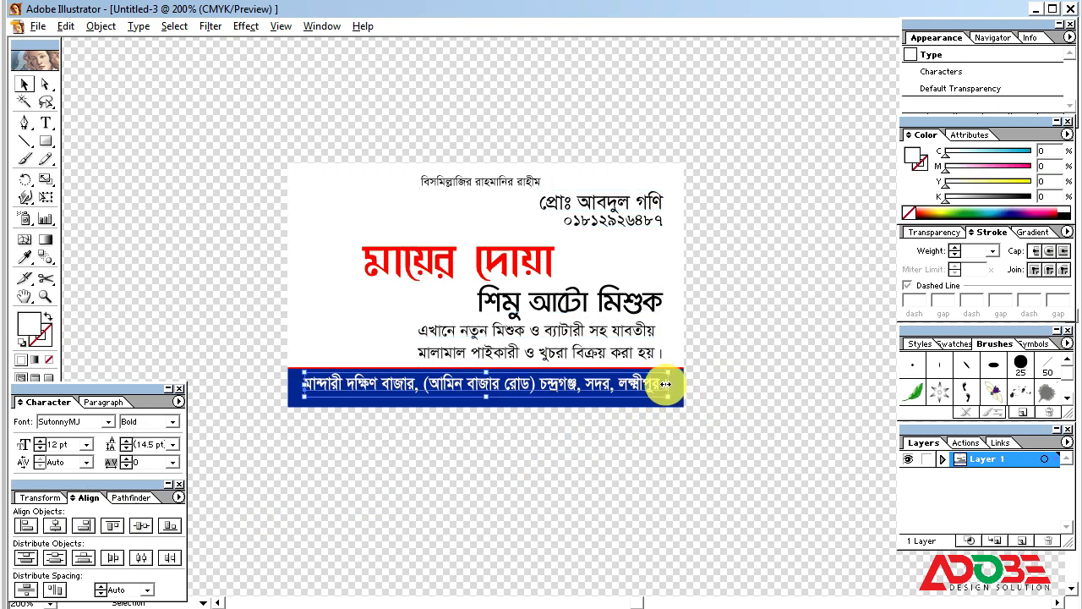
{"action": "left_click", "coordinate": [745, 361]}
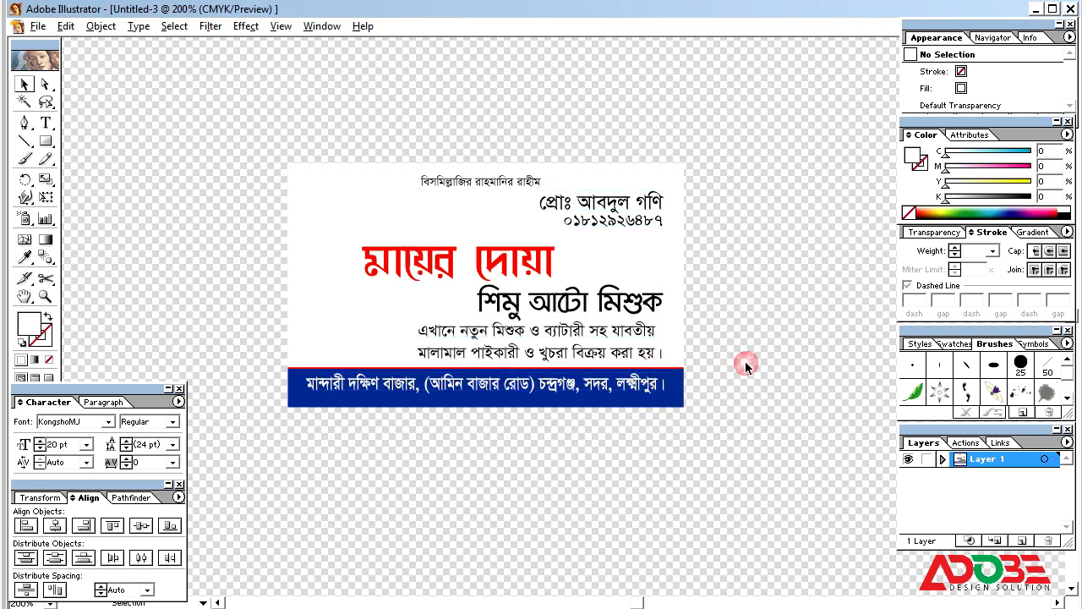
{"action": "left_click", "coordinate": [567, 200]}
{"action": "left_click", "coordinate": [166, 421]}
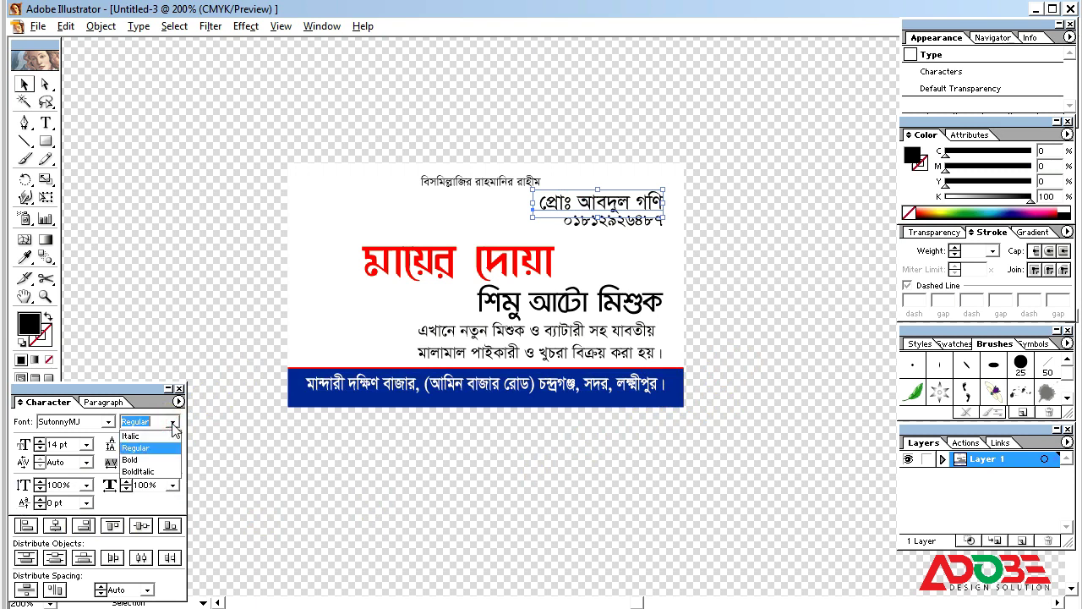
{"action": "left_click", "coordinate": [147, 459]}
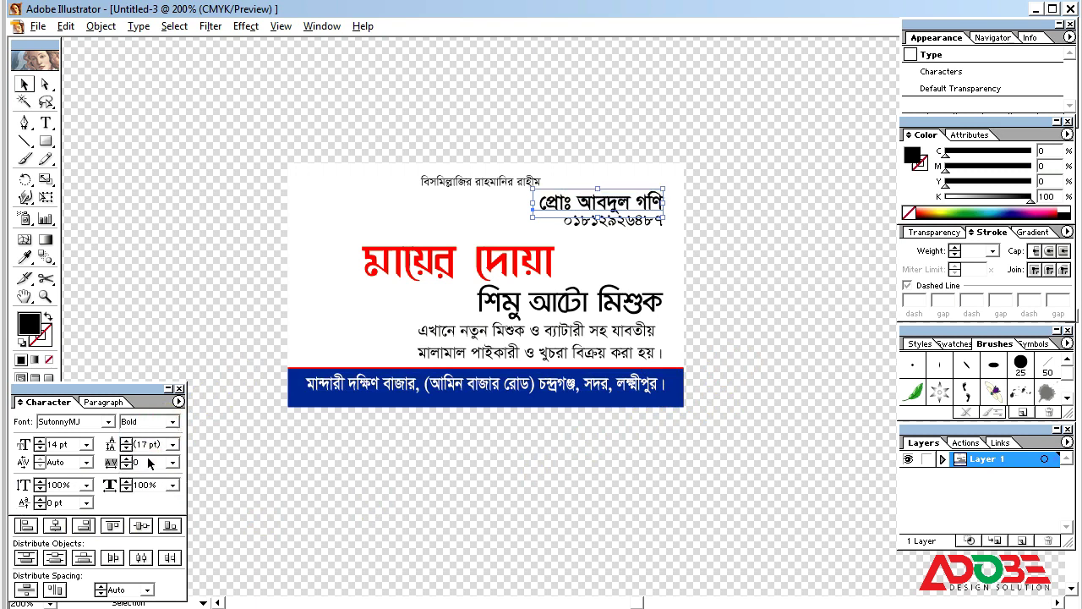
{"action": "left_click", "coordinate": [541, 205]}
{"action": "key", "text": "BackSpace"}
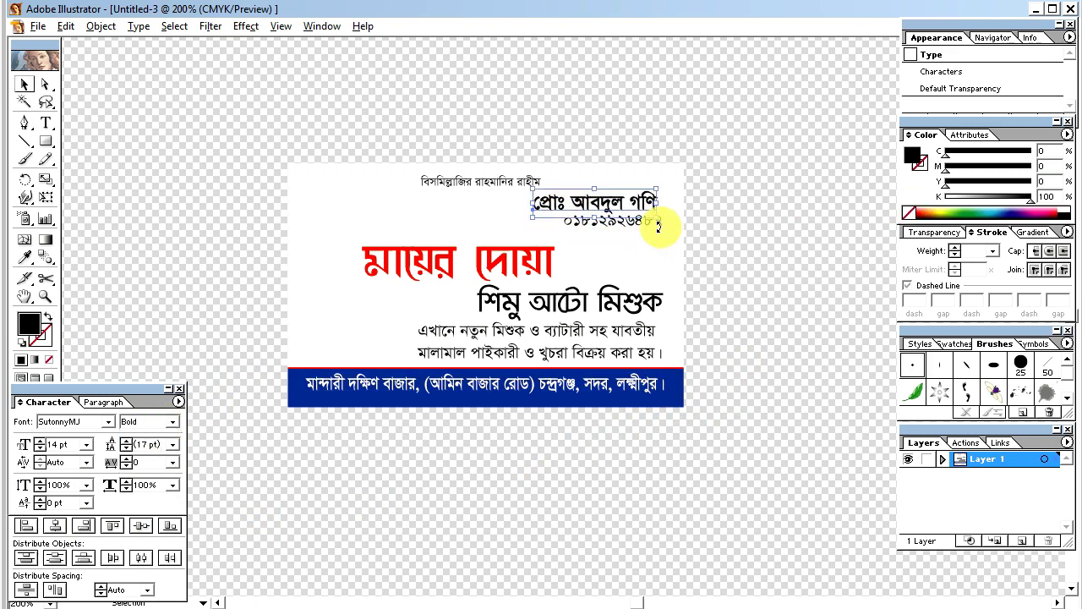
{"action": "left_click", "coordinate": [658, 224], "text": "ctrl+shift"}
{"action": "left_click", "coordinate": [83, 525]}
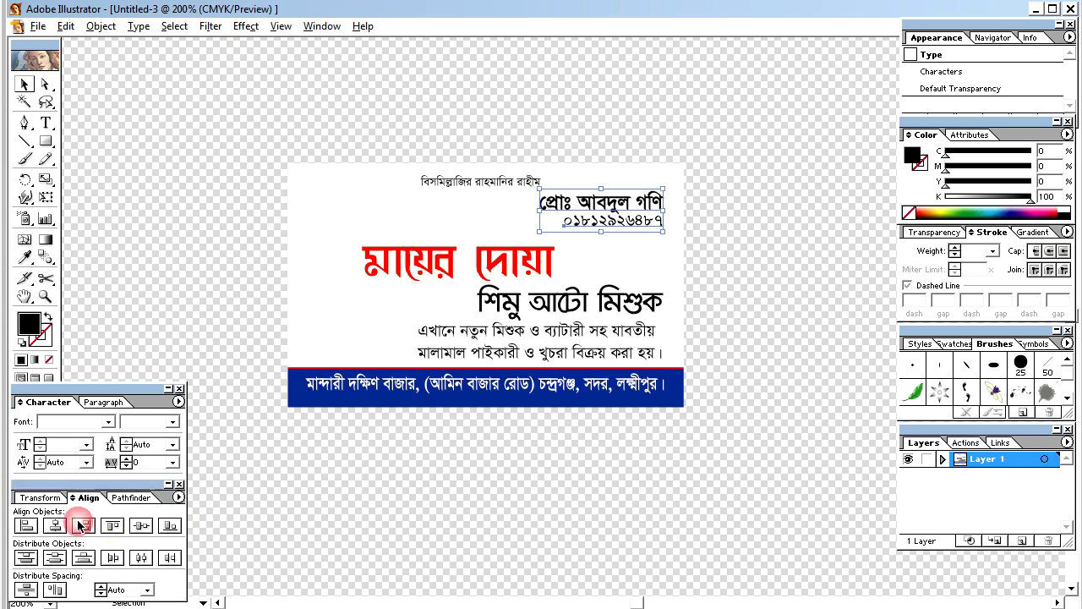
{"action": "left_click", "coordinate": [809, 242]}
Step: Retype the name's last letter as ী
{"action": "double_click", "coordinate": [653, 200]}
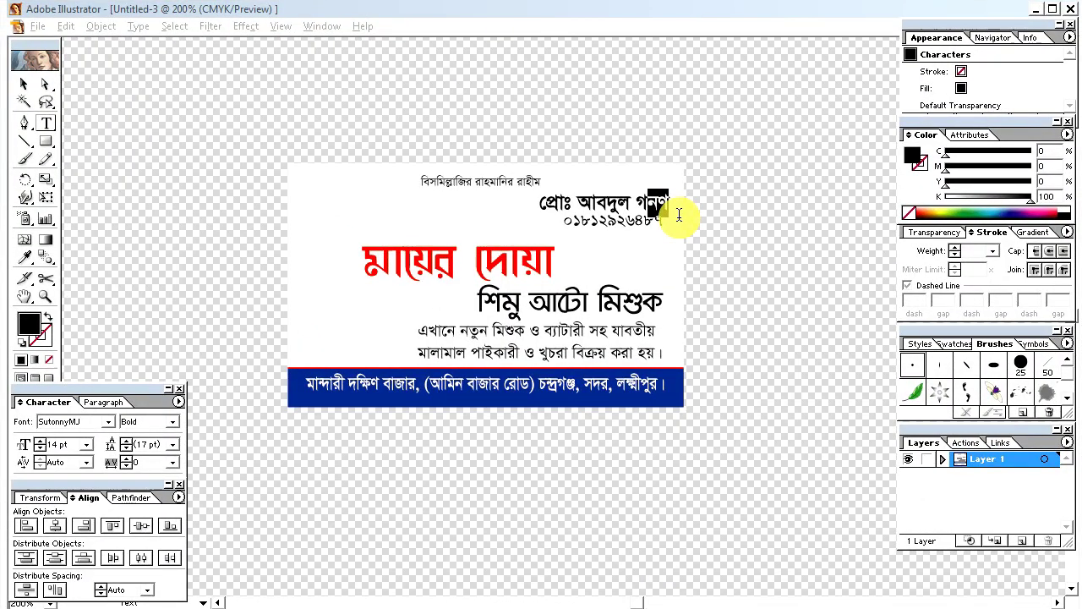
{"action": "type", "text": "ী"}
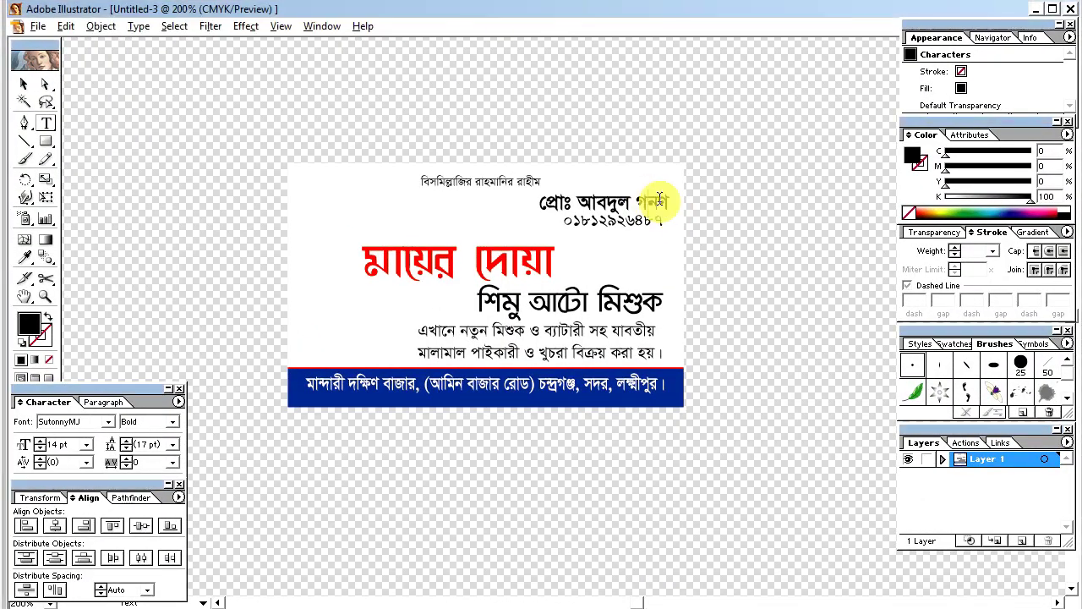
{"action": "left_click", "coordinate": [667, 199]}
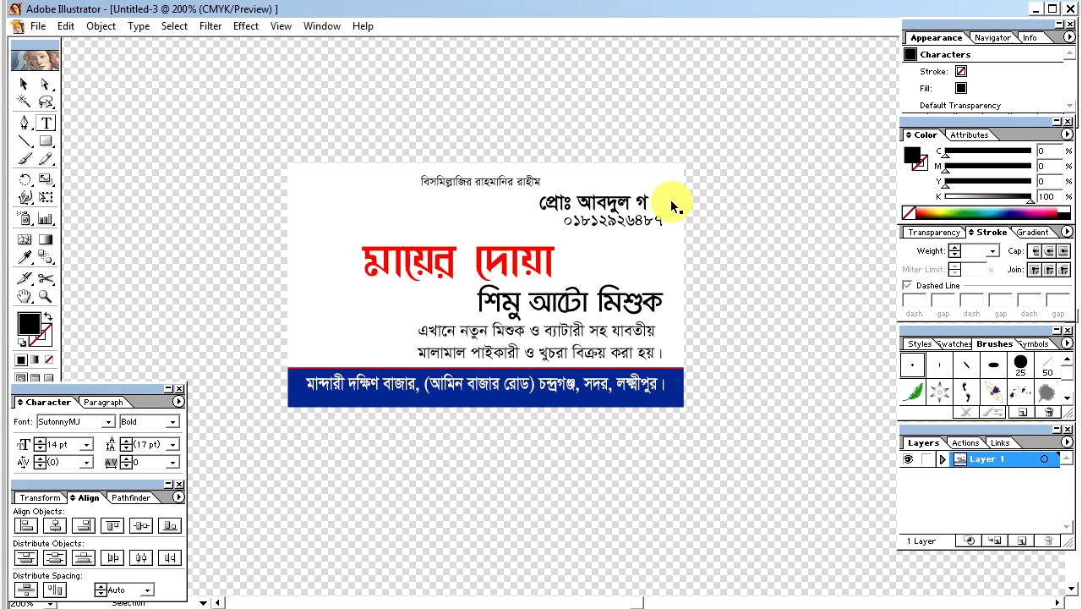
{"action": "key", "text": "Escape"}
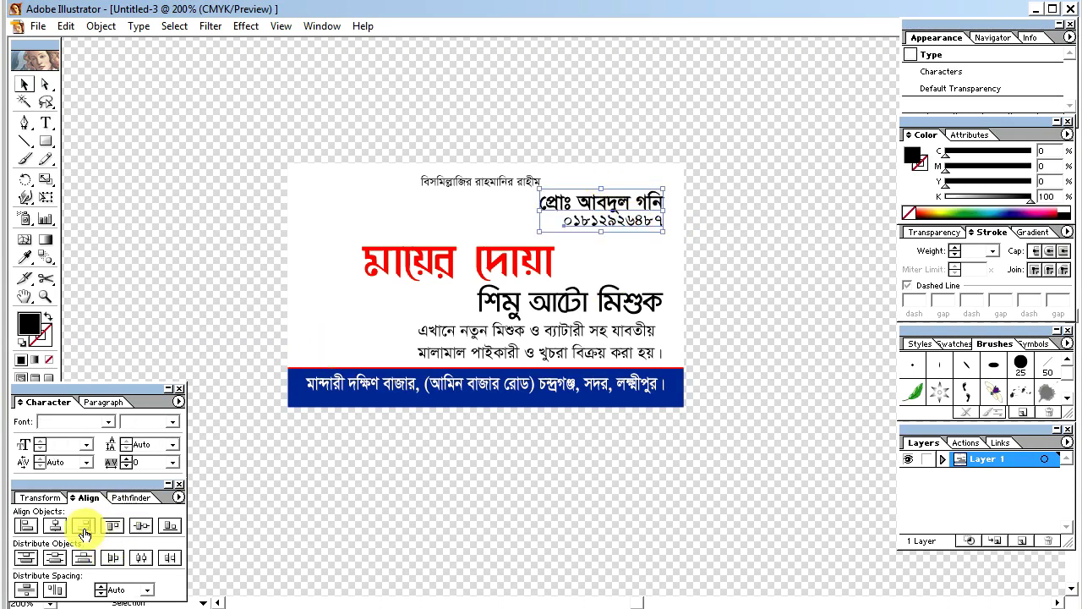
Step: Colour the owner's name line purple with C60 M100
{"action": "left_click", "coordinate": [82, 527]}
{"action": "left_click", "coordinate": [776, 238]}
{"action": "left_click", "coordinate": [652, 201]}
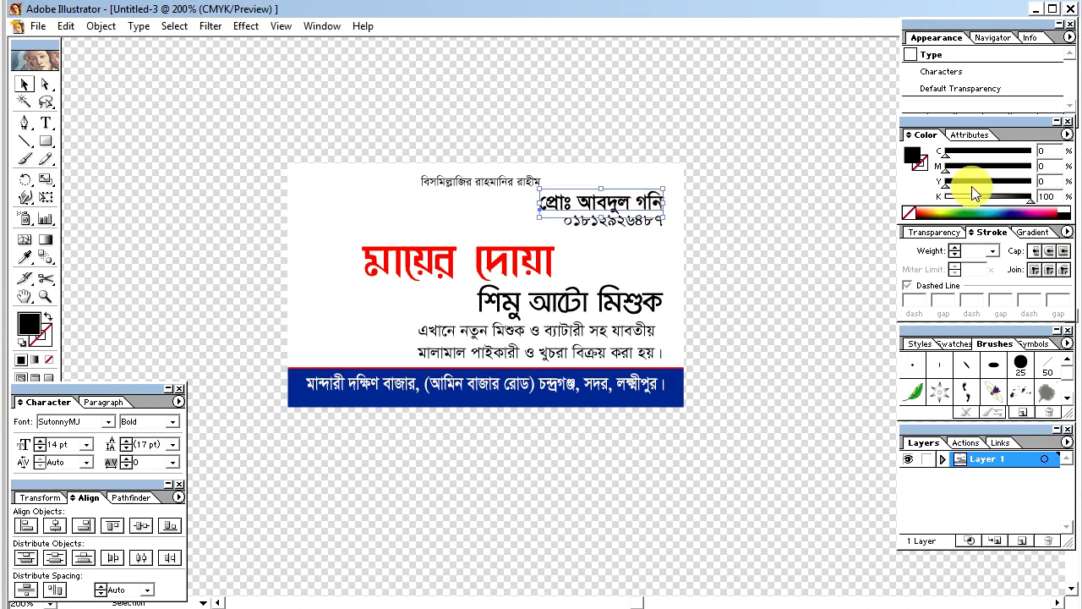
{"action": "left_click_drag", "start_coordinate": [947, 168], "coordinate": [1078, 165]}
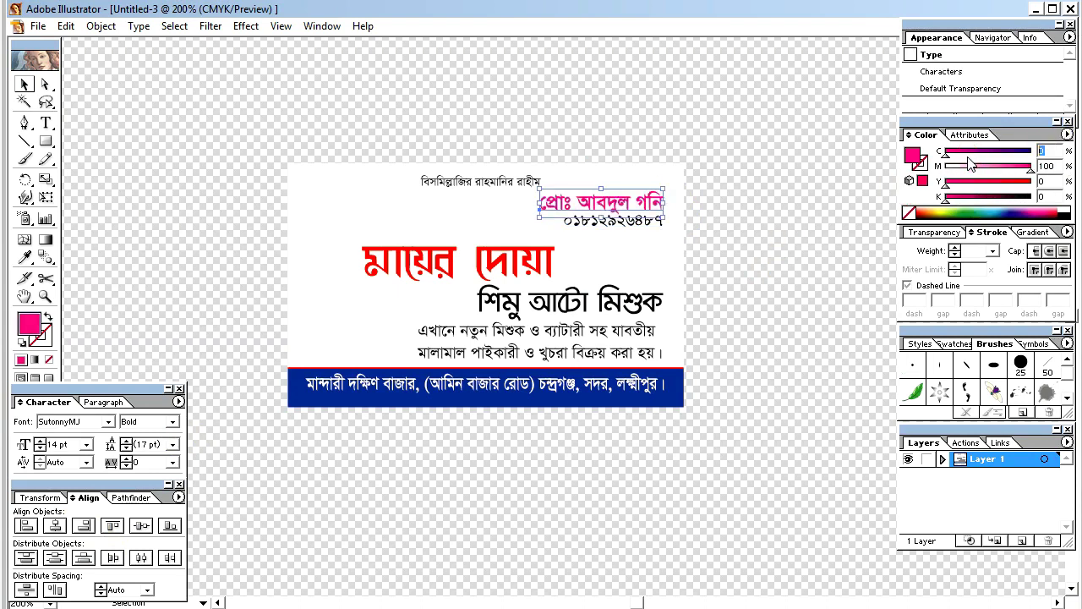
{"action": "type", "text": "60"}
{"action": "key", "text": "Return"}
Step: Set the phone number's font to Times New Roman and nudge it down slightly
{"action": "left_click", "coordinate": [740, 224]}
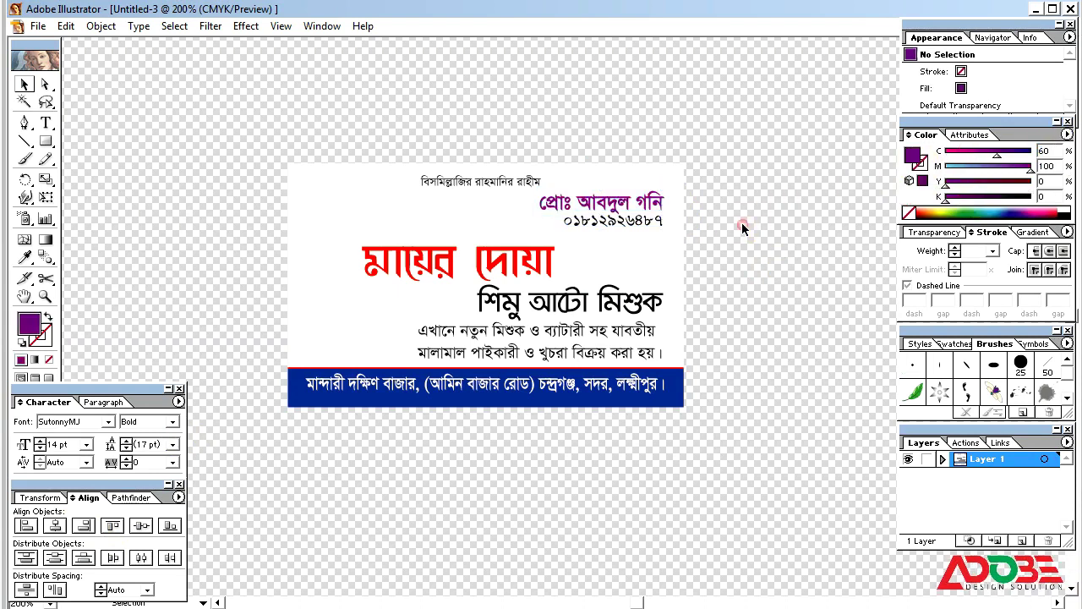
{"action": "left_click", "coordinate": [660, 223]}
{"action": "double_click", "coordinate": [60, 422]}
{"action": "type", "text": "w"}
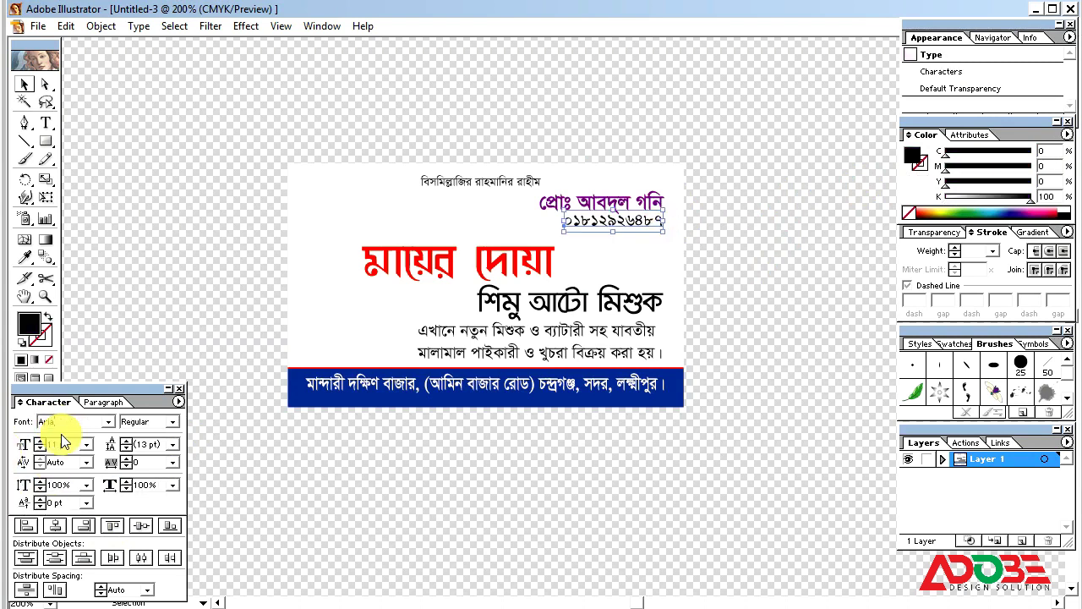
{"action": "key", "text": "Return"}
{"action": "left_click", "coordinate": [93, 421]}
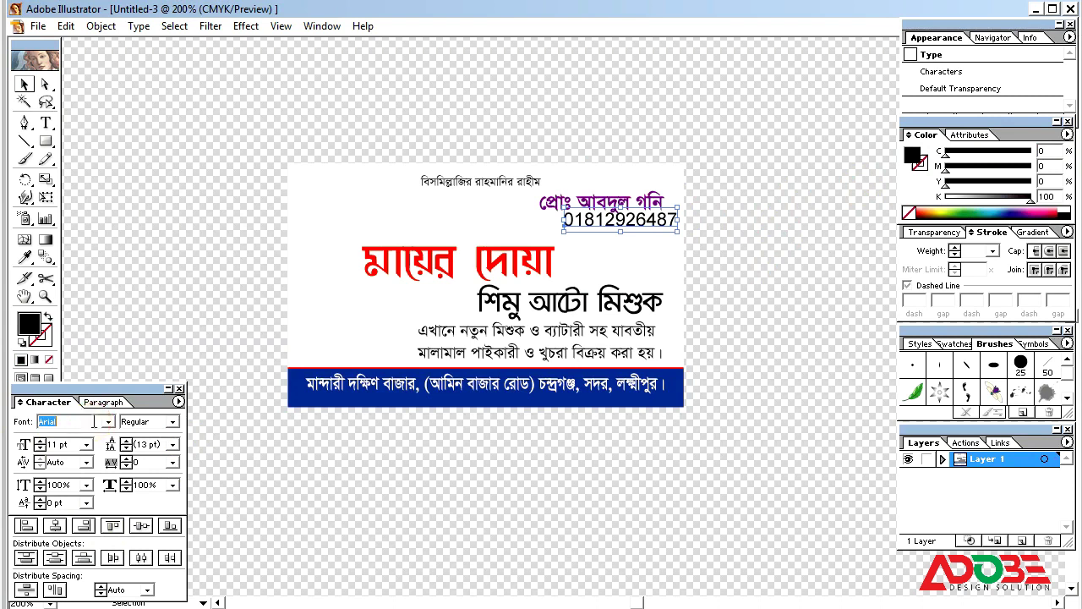
{"action": "key", "text": "Return"}
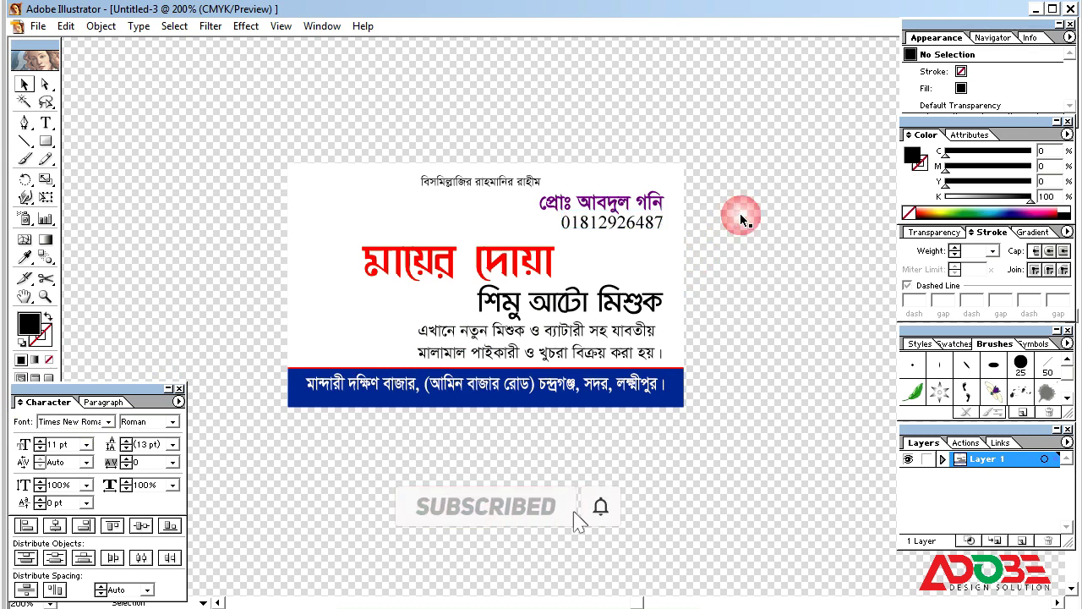
{"action": "key", "text": "Down"}
Step: Make the phone number magenta (K0 M100)
{"action": "left_click", "coordinate": [739, 238]}
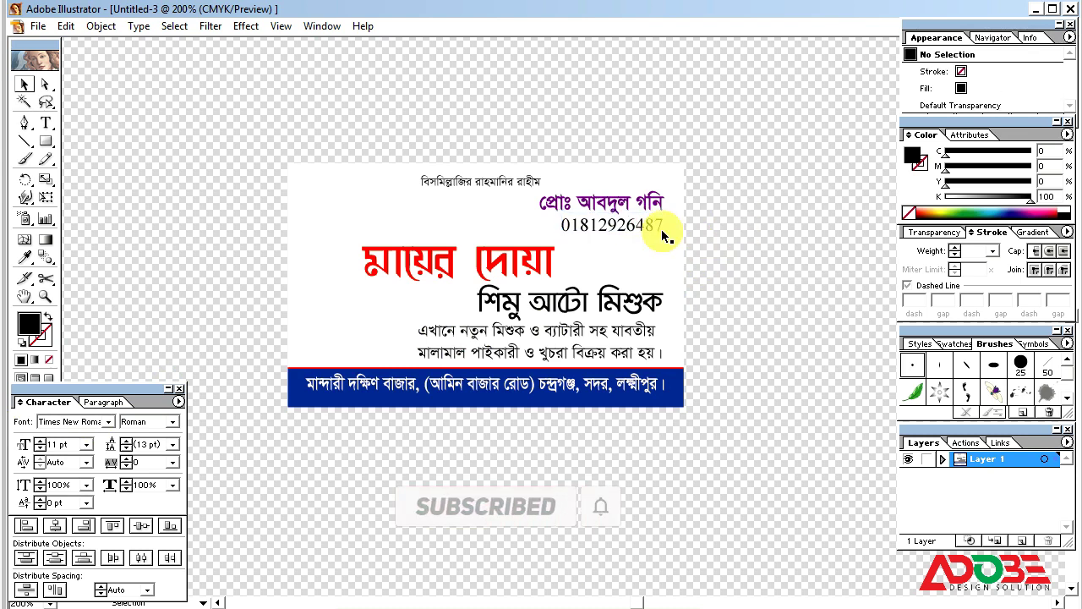
{"action": "left_click", "coordinate": [657, 225]}
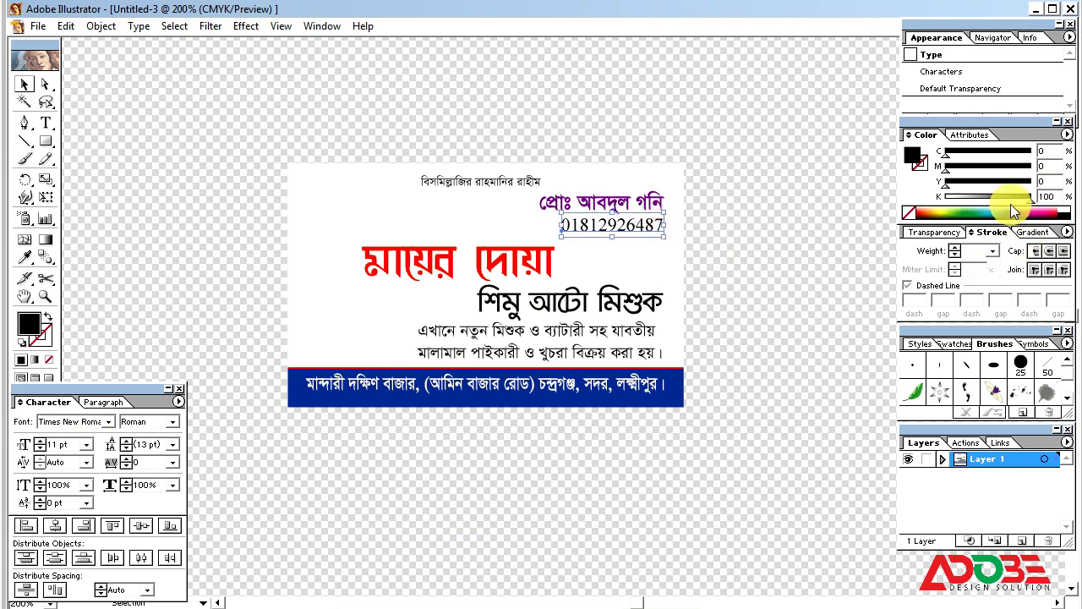
{"action": "left_click_drag", "start_coordinate": [1031, 199], "coordinate": [1080, 175]}
{"action": "left_click", "coordinate": [816, 212]}
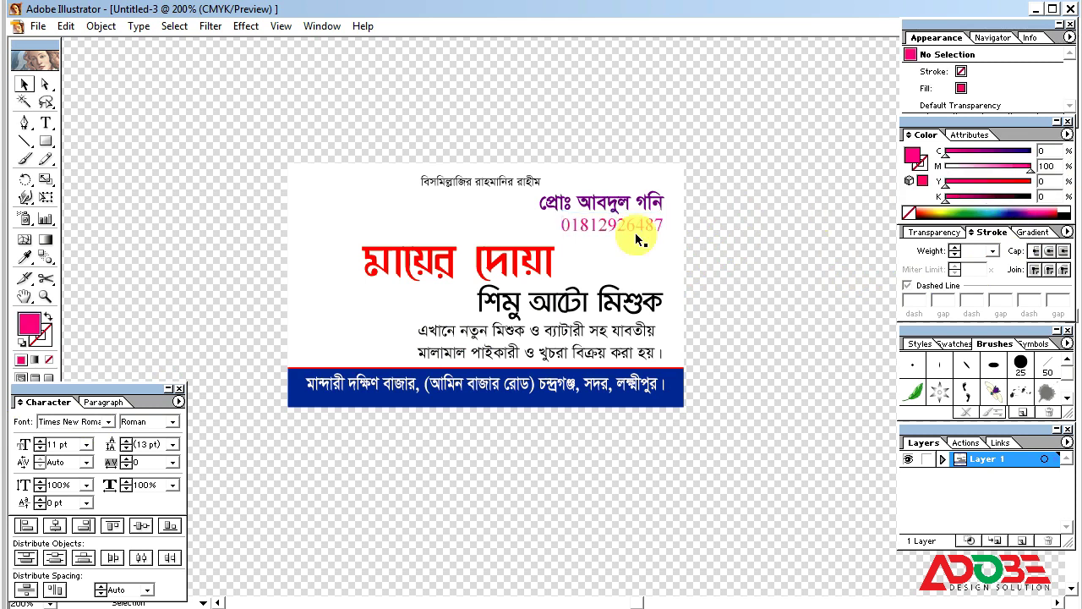
{"action": "left_click", "coordinate": [633, 222]}
Step: Colour the subtitle শিমু আটো মিশুক green (C100 Y100) and make it bold
{"action": "left_click", "coordinate": [518, 315]}
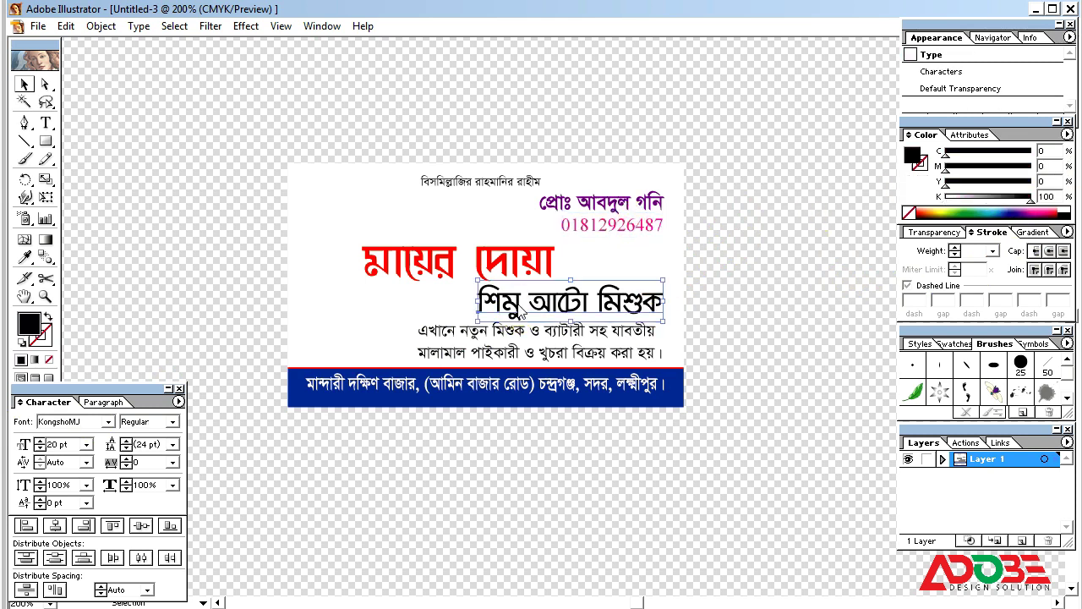
{"action": "left_click_drag", "start_coordinate": [1031, 200], "coordinate": [938, 200]}
{"action": "left_click_drag", "start_coordinate": [995, 175], "coordinate": [1079, 176]}
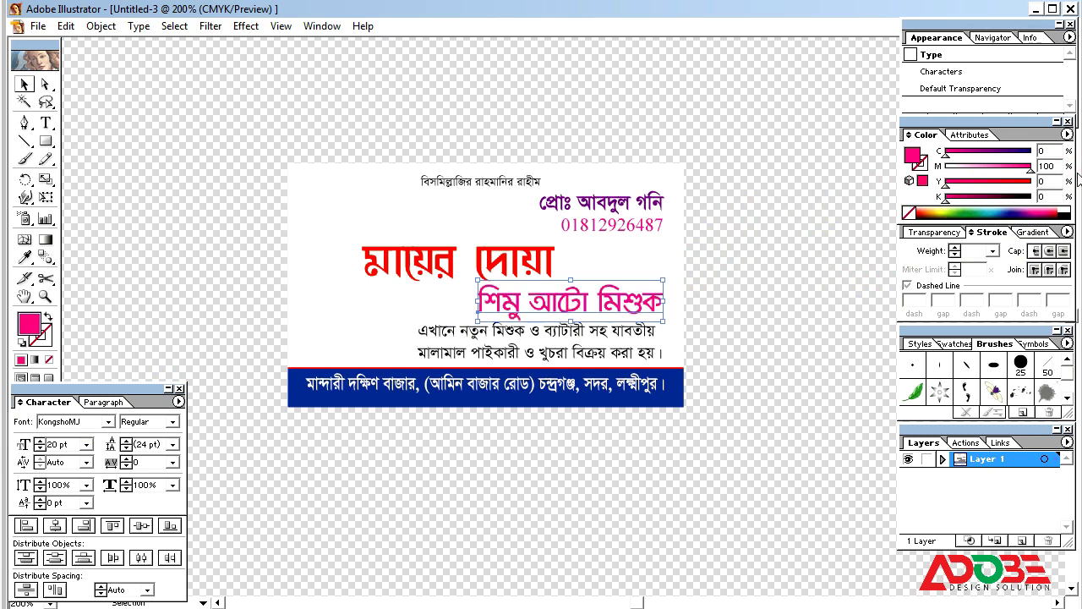
{"action": "left_click_drag", "start_coordinate": [1008, 178], "coordinate": [1079, 150]}
{"action": "left_click", "coordinate": [173, 421]}
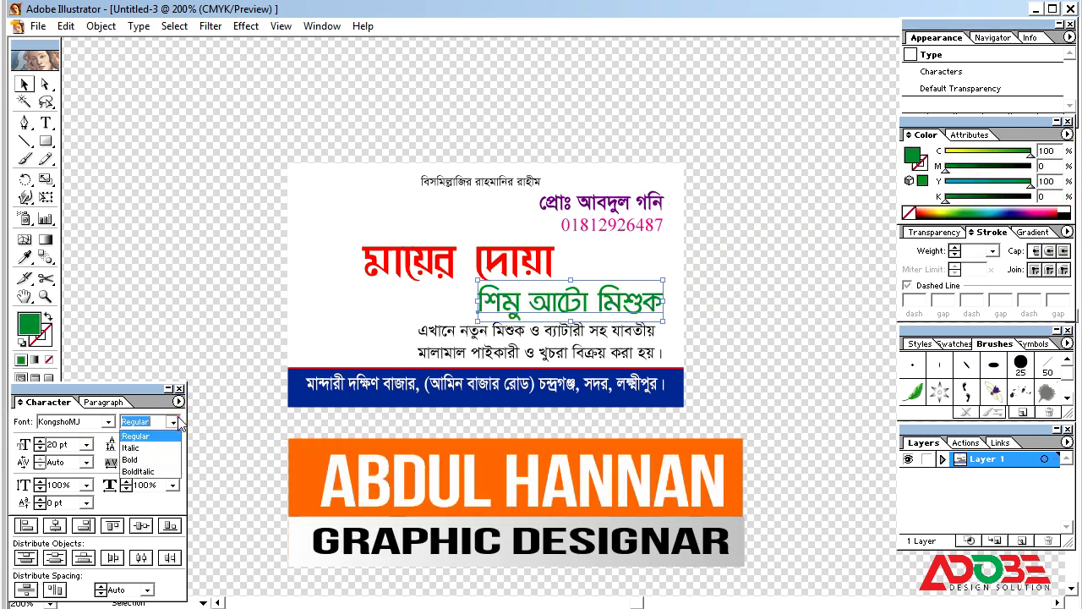
{"action": "left_click", "coordinate": [163, 460]}
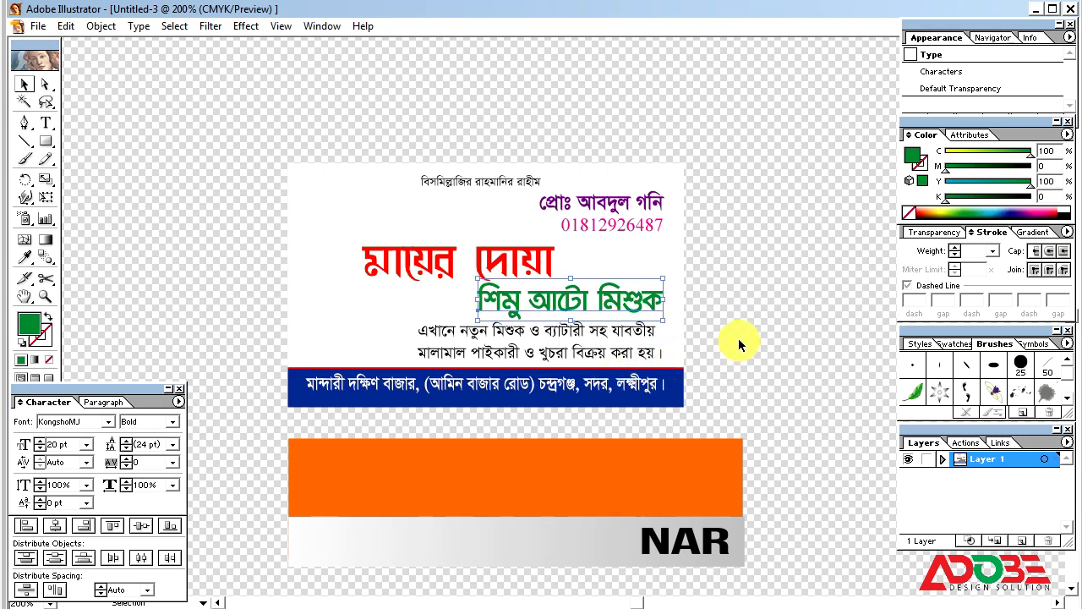
Step: Check the red heading, green subtitle and lower paragraph, then select the white card background
{"action": "left_click", "coordinate": [539, 279]}
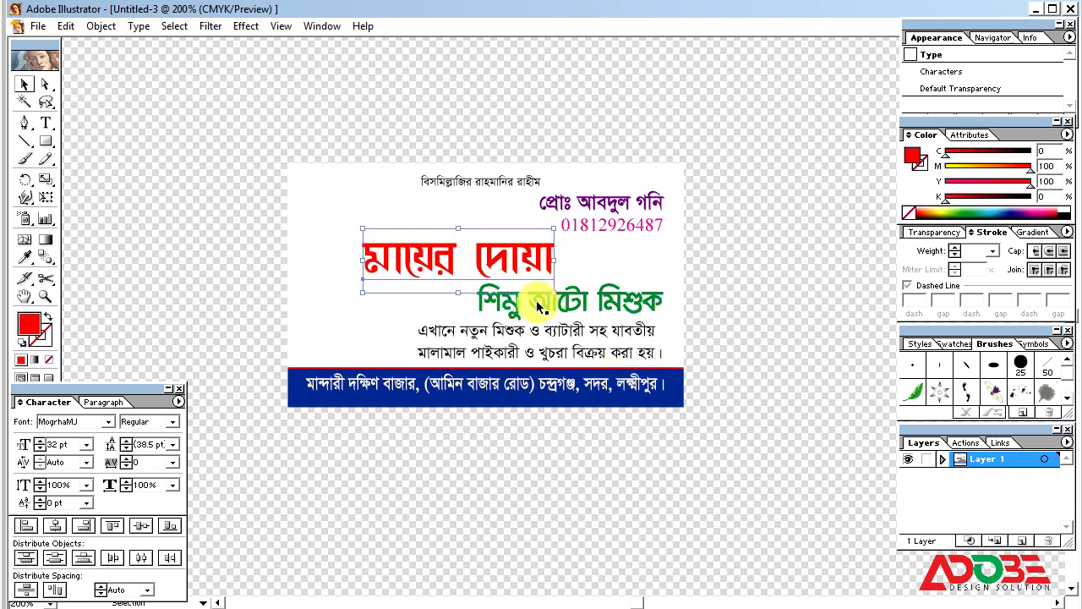
{"action": "left_click", "coordinate": [545, 314]}
{"action": "left_click", "coordinate": [759, 302]}
{"action": "left_click", "coordinate": [598, 327]}
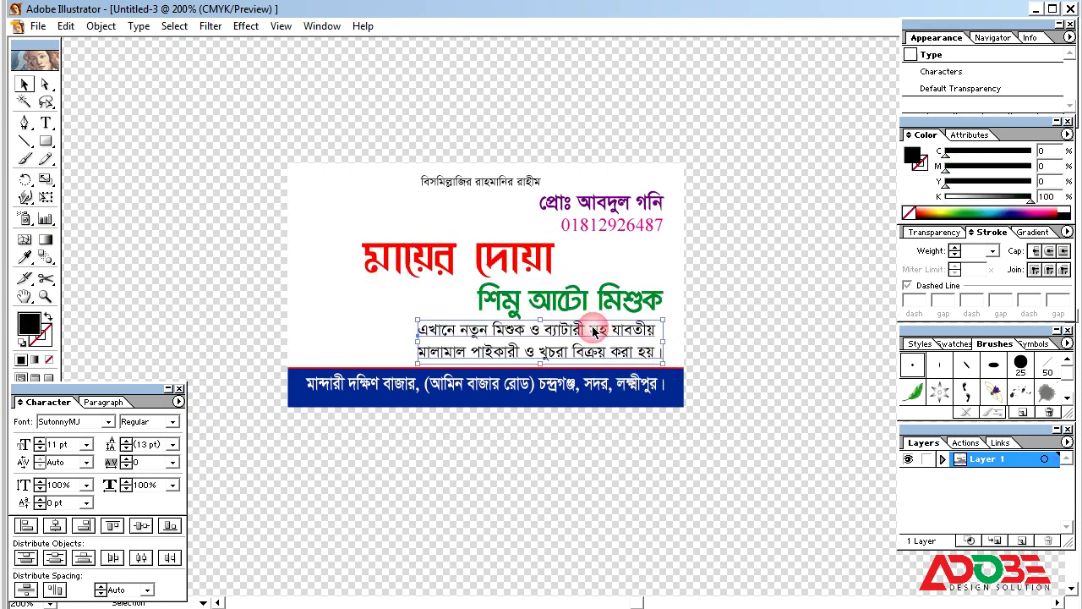
{"action": "left_click", "coordinate": [750, 313]}
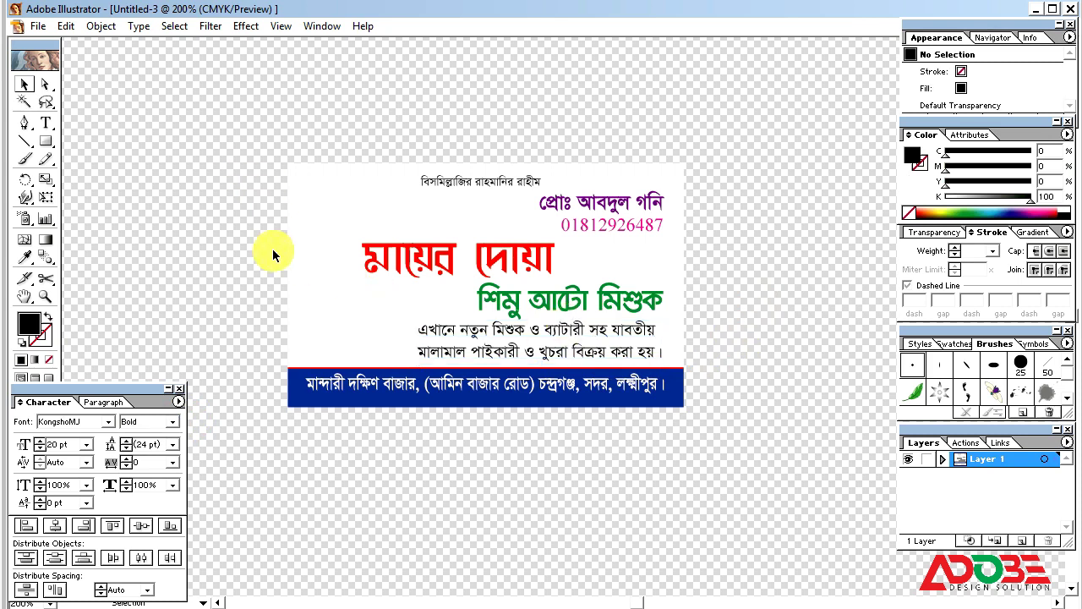
{"action": "left_click", "coordinate": [392, 208]}
Step: Nudge the small top text line right and up into place
{"action": "left_click", "coordinate": [448, 179]}
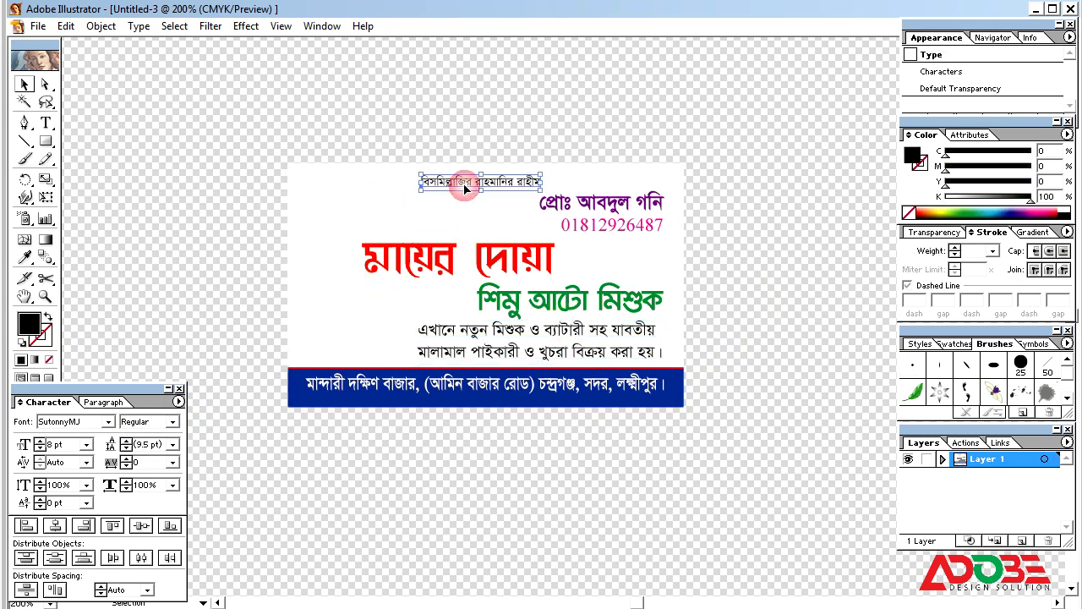
{"action": "left_click", "coordinate": [633, 164]}
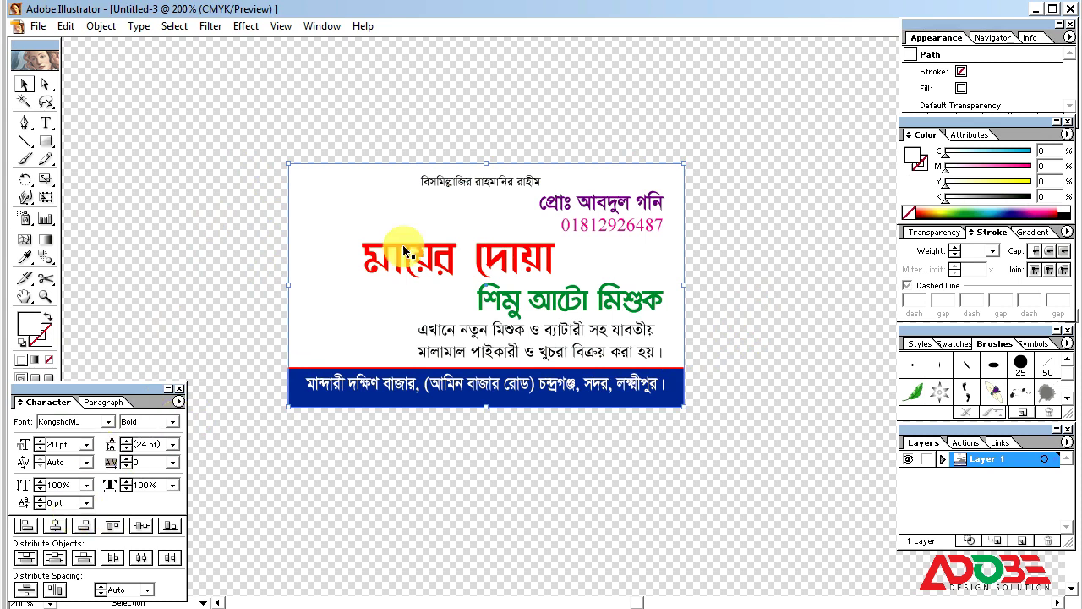
{"action": "left_click", "coordinate": [487, 185]}
{"action": "key", "text": "Right"}
{"action": "key", "text": "Right"}
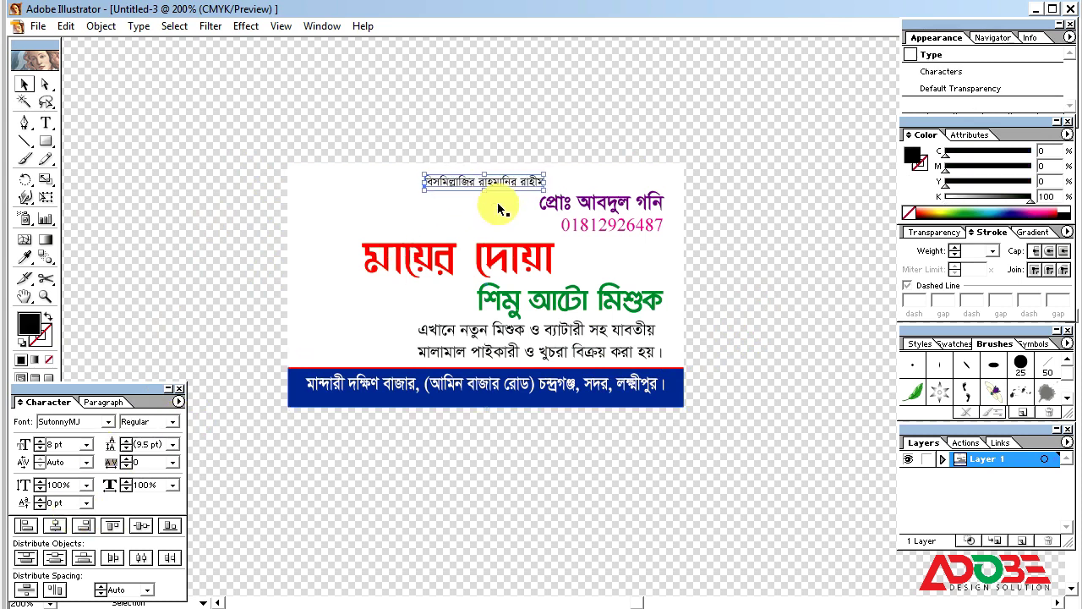
{"action": "key", "text": "Up"}
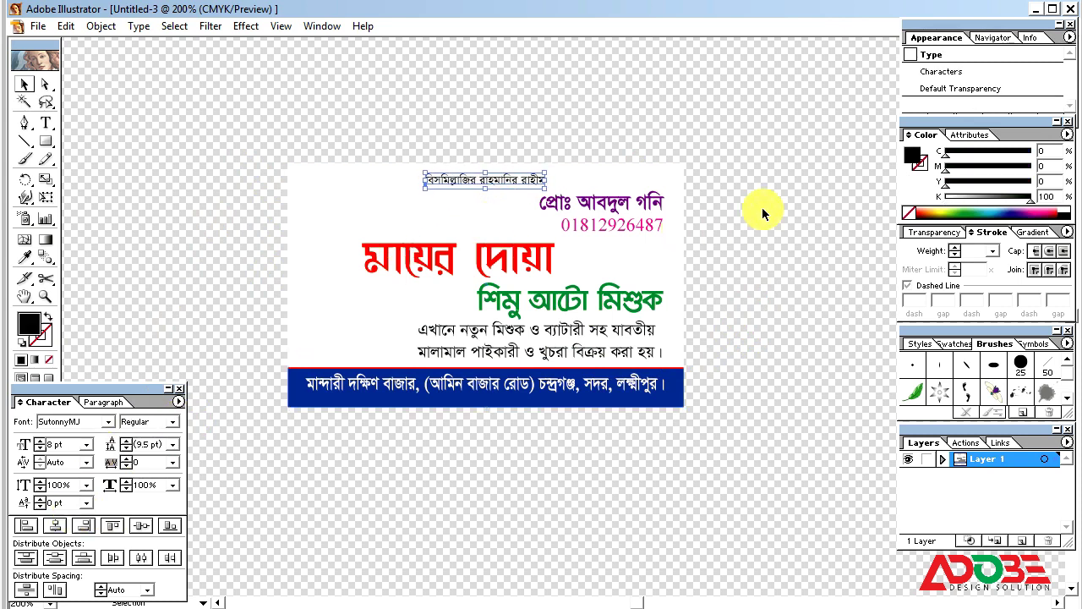
{"action": "left_click", "coordinate": [765, 209]}
Step: Copy the card background, paste it in front, and squash it into a thin cyan strip along the top
{"action": "left_click", "coordinate": [674, 262]}
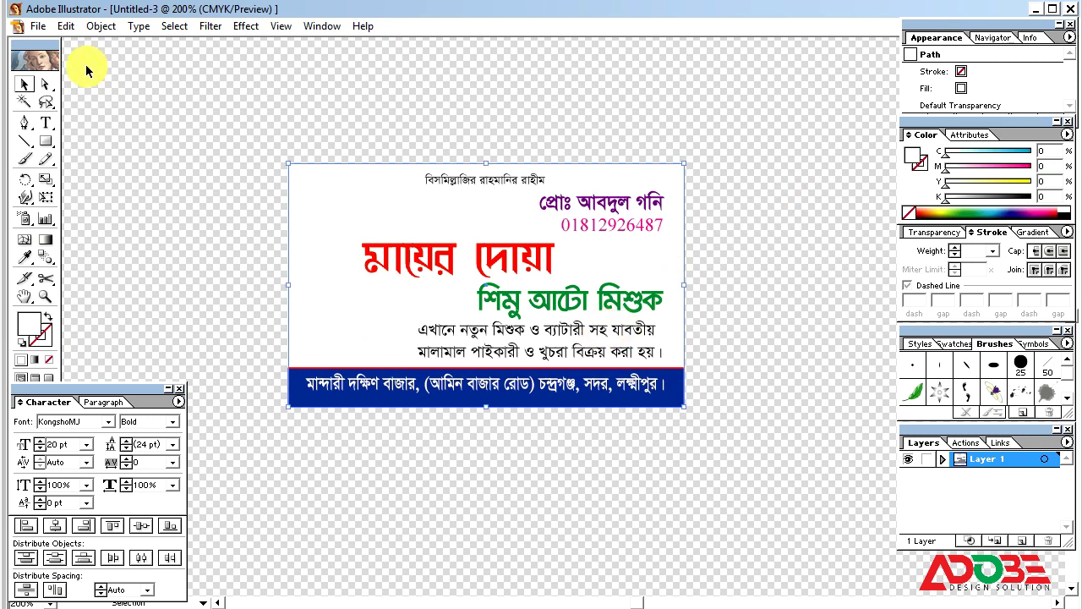
{"action": "left_click", "coordinate": [66, 26]}
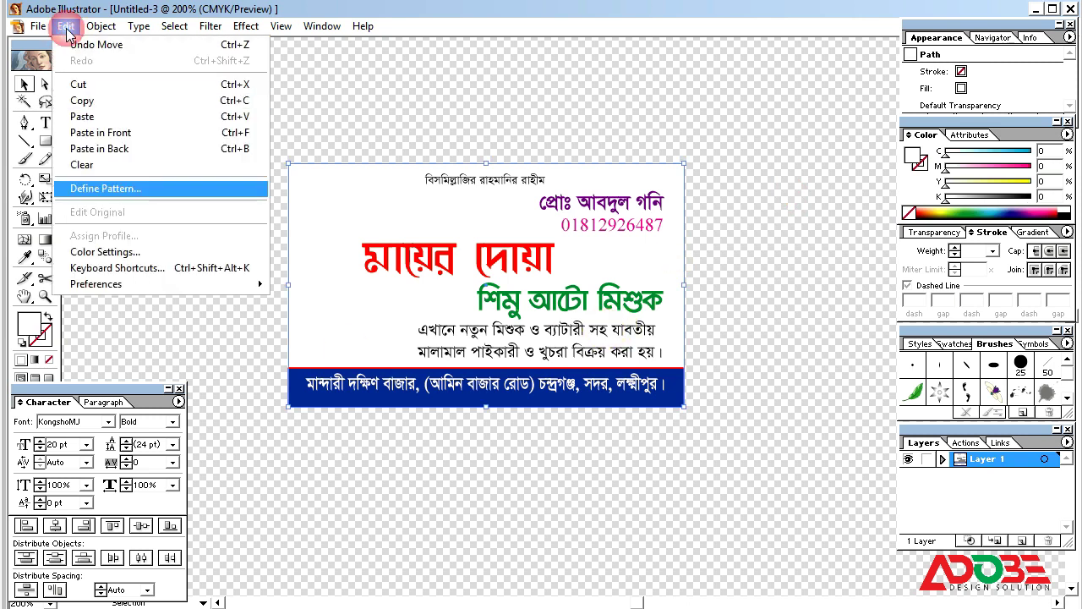
{"action": "left_click", "coordinate": [90, 101]}
{"action": "left_click", "coordinate": [66, 27]}
{"action": "left_click", "coordinate": [100, 133]}
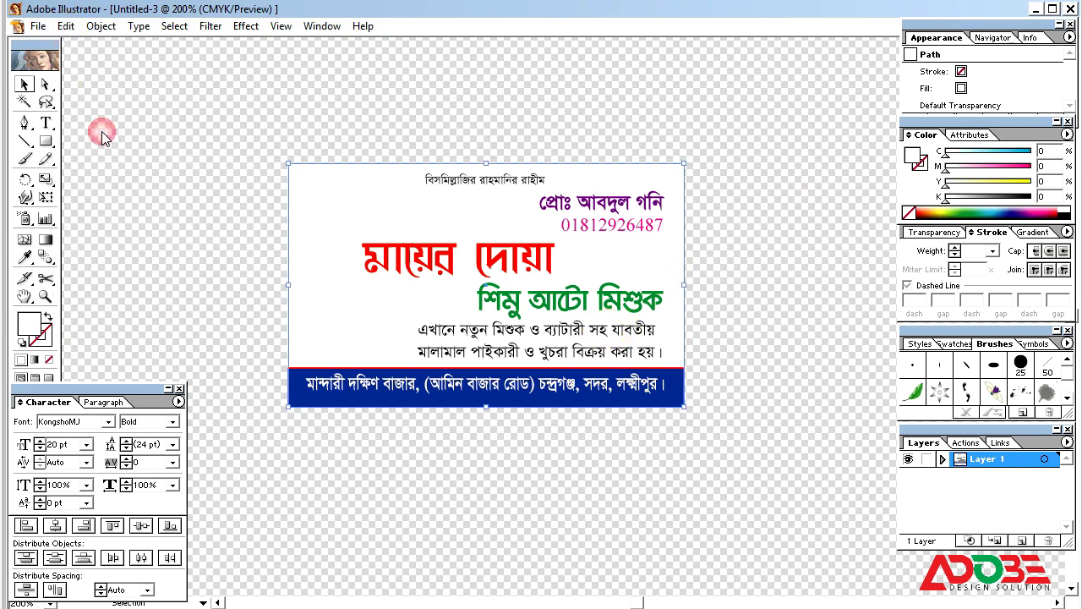
{"action": "left_click_drag", "start_coordinate": [489, 407], "coordinate": [475, 175]}
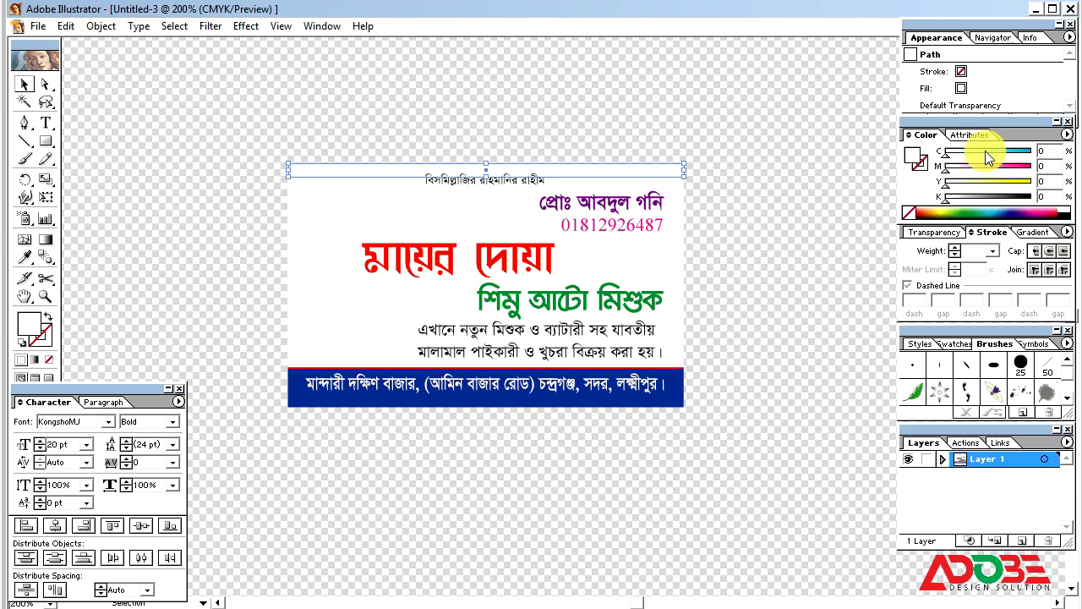
{"action": "left_click_drag", "start_coordinate": [988, 154], "coordinate": [1054, 157]}
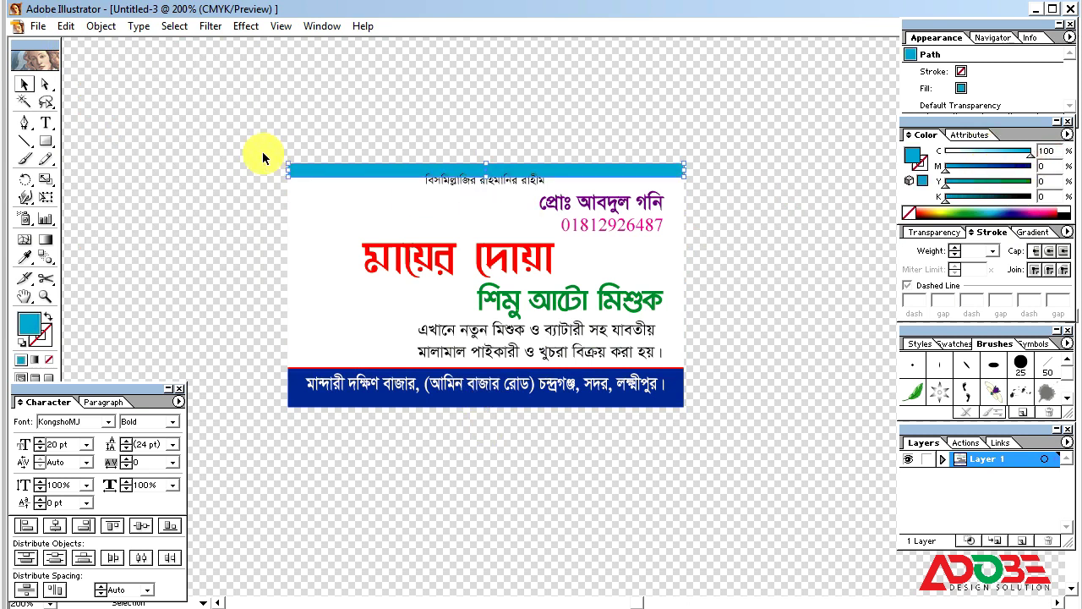
{"action": "left_click_drag", "start_coordinate": [228, 133], "coordinate": [880, 334]}
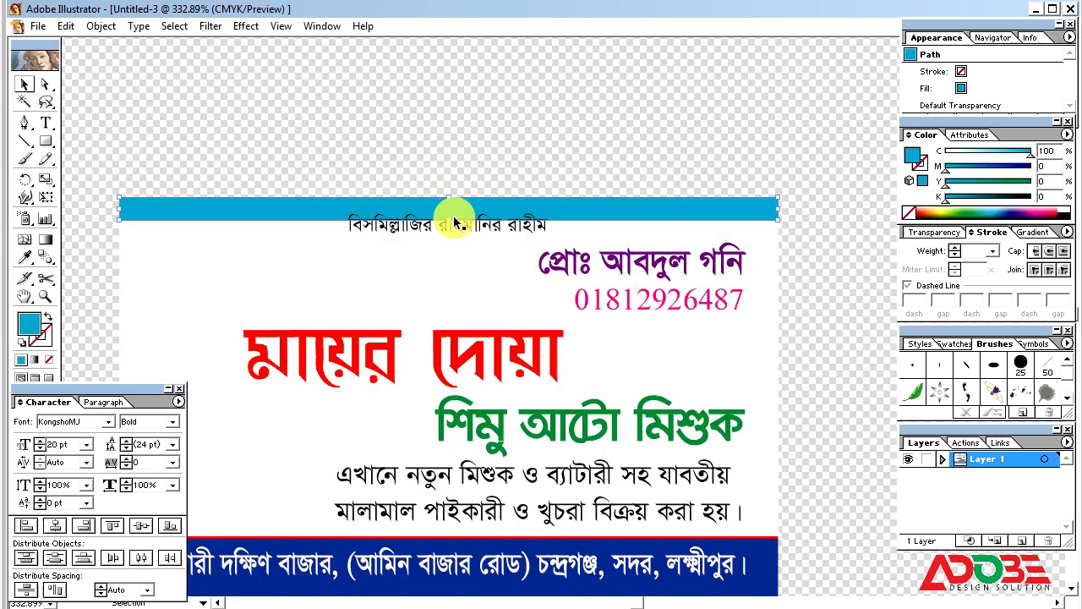
{"action": "left_click_drag", "start_coordinate": [451, 218], "coordinate": [449, 217]}
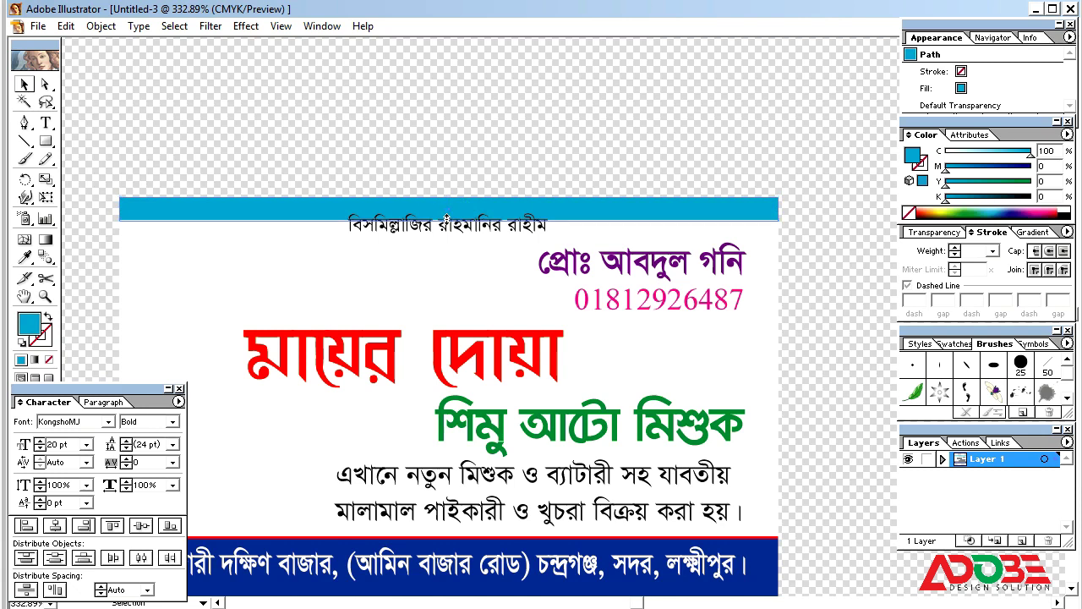
Step: Nudge the top header line down slightly
{"action": "left_click", "coordinate": [459, 230]}
{"action": "key", "text": "Down"}
{"action": "key", "text": "Down"}
{"action": "key", "text": "Down"}
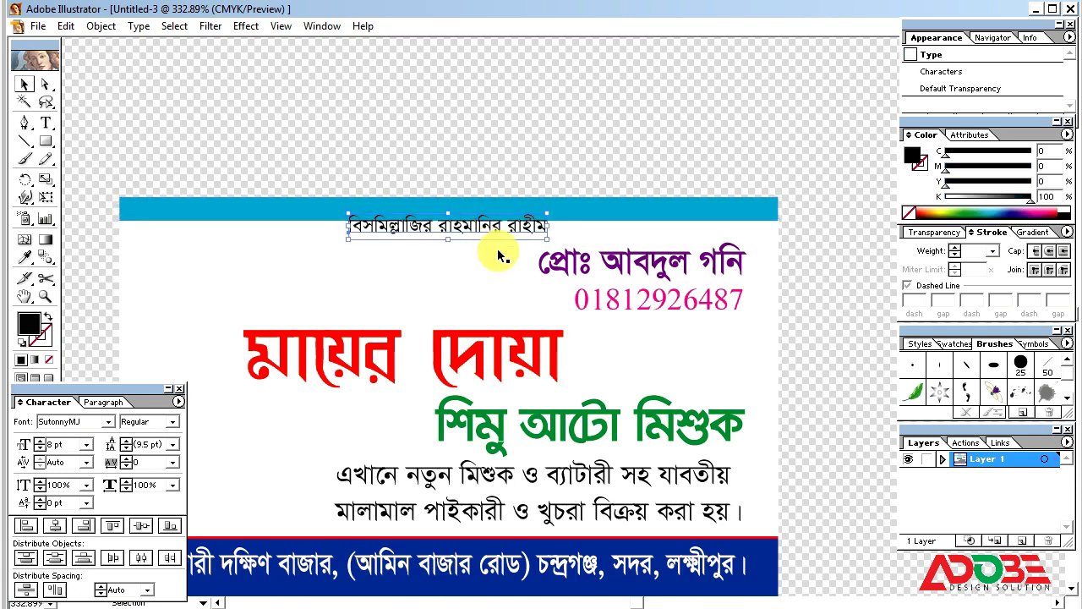
{"action": "left_click", "coordinate": [471, 172]}
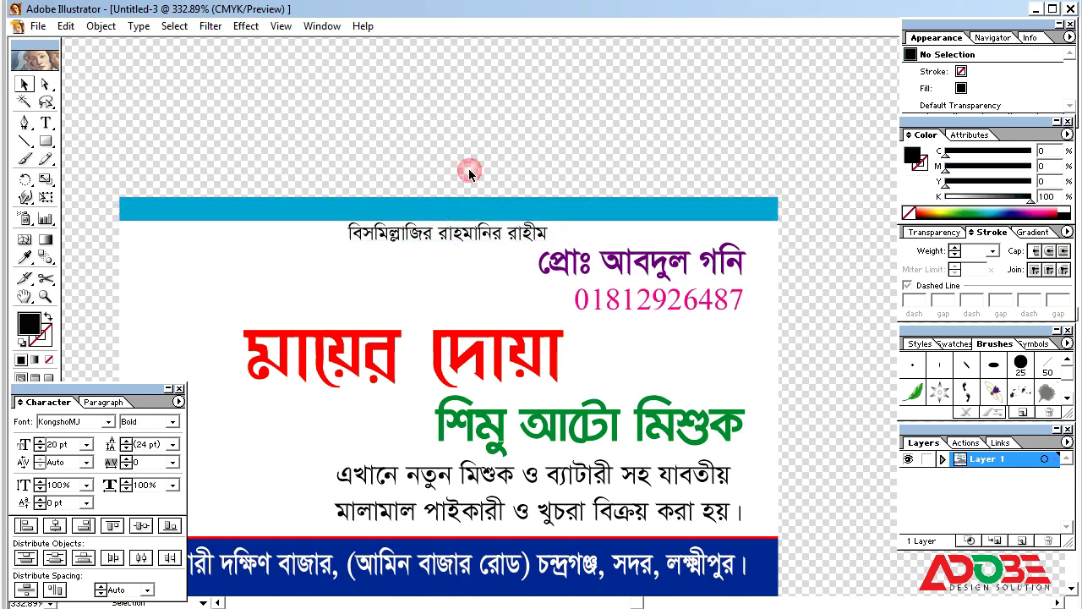
Step: Cut the cyan top bar along a diagonal line with Pathfinder Divide and ungroup the pieces
{"action": "left_click", "coordinate": [25, 142]}
{"action": "left_click_drag", "start_coordinate": [503, 241], "coordinate": [503, 245]}
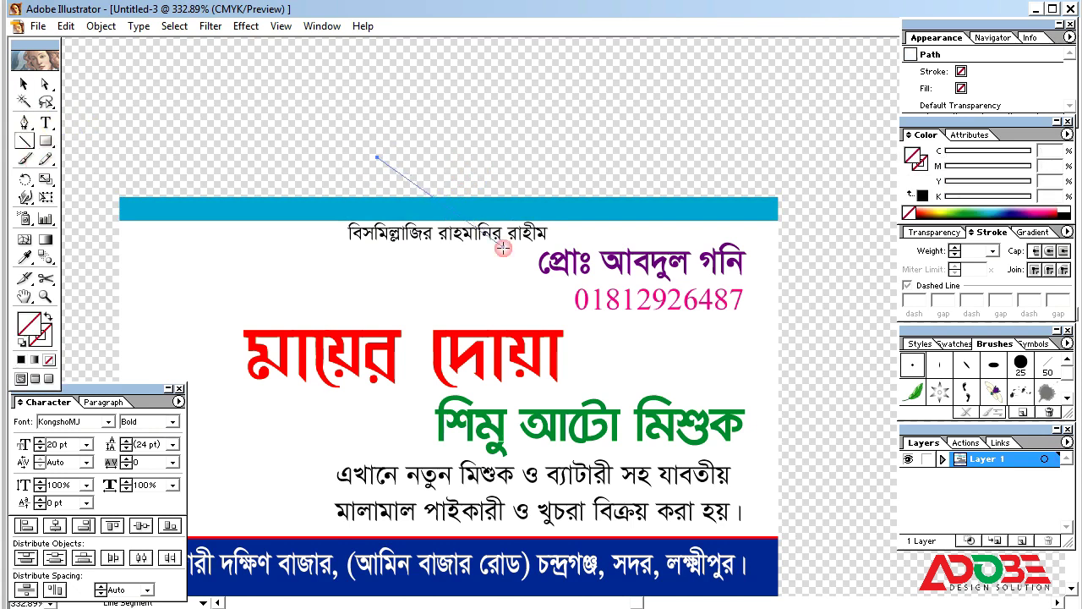
{"action": "left_click", "coordinate": [23, 84]}
{"action": "left_click", "coordinate": [604, 219], "text": "shift"}
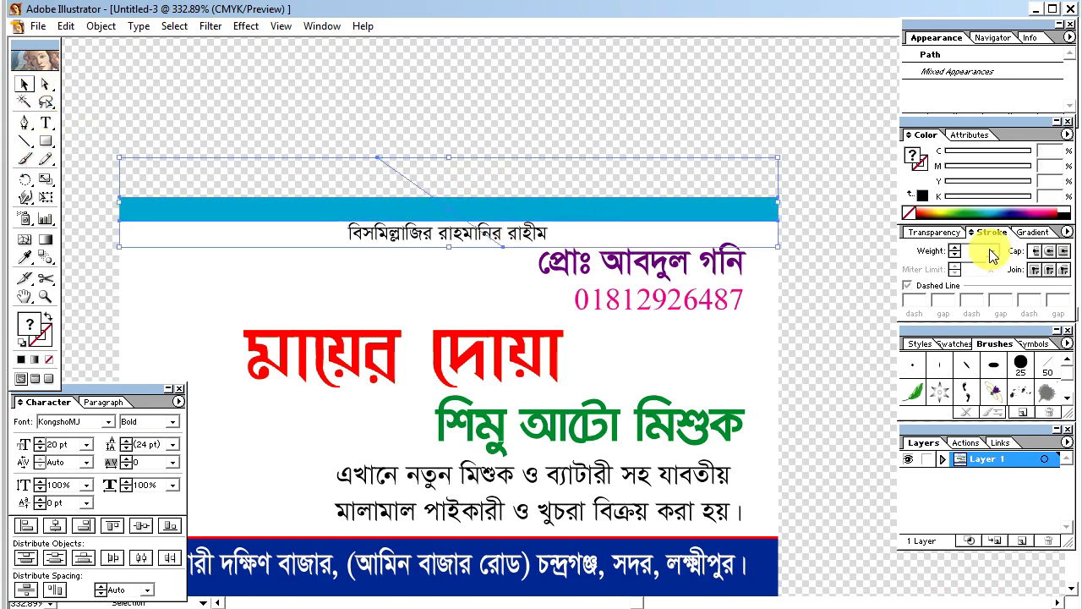
{"action": "left_click", "coordinate": [172, 586]}
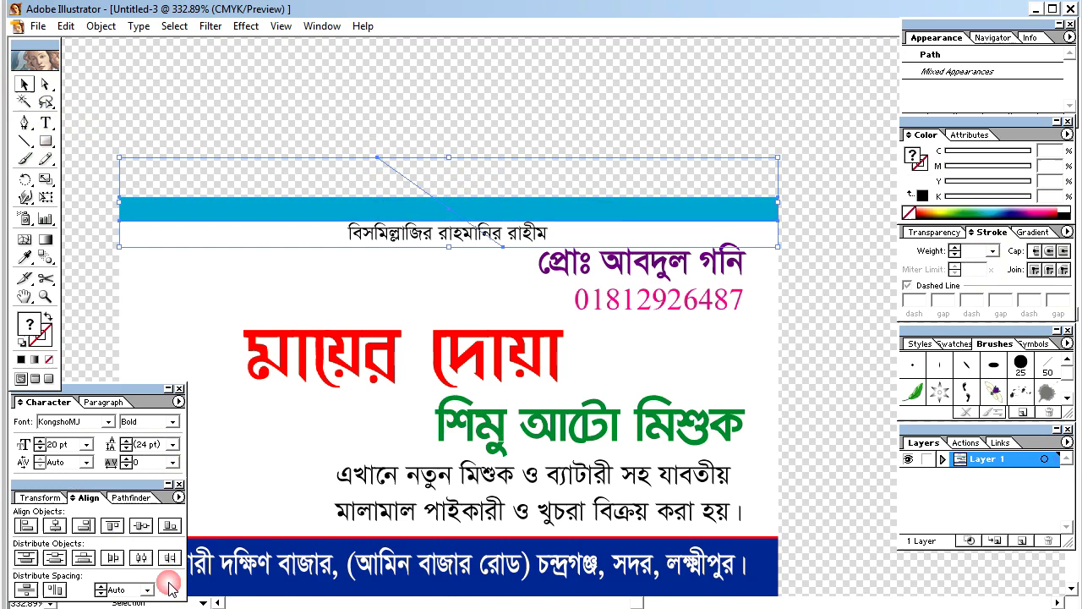
{"action": "left_click", "coordinate": [130, 497]}
{"action": "left_click", "coordinate": [25, 556]}
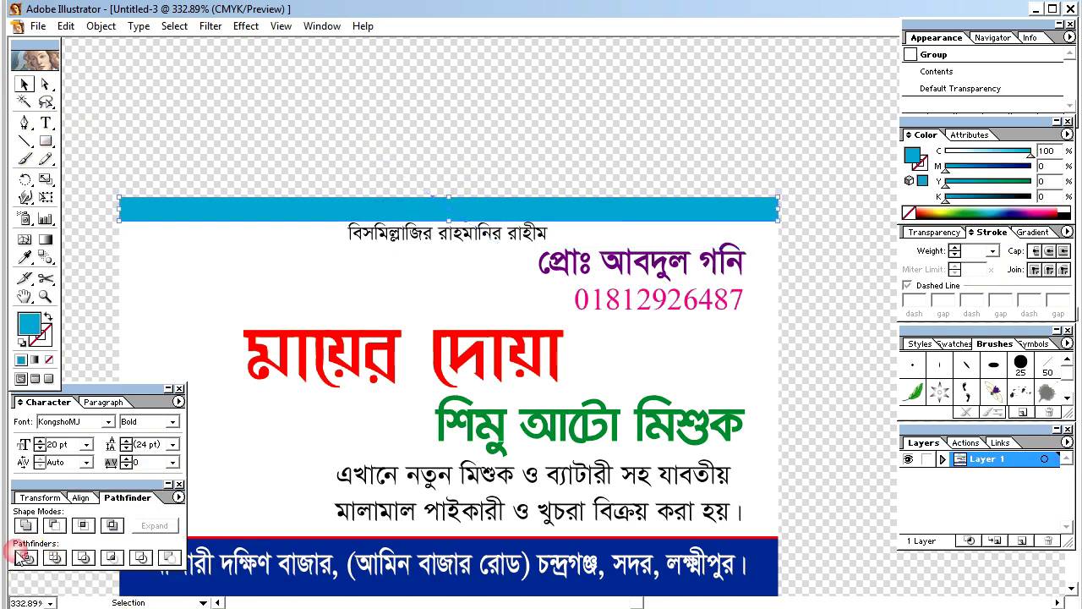
{"action": "right_click", "coordinate": [470, 186]}
{"action": "left_click", "coordinate": [507, 226]}
Step: Colour the right bar piece dark red (C40 M100 Y100)
{"action": "left_click", "coordinate": [488, 172]}
{"action": "left_click", "coordinate": [477, 205]}
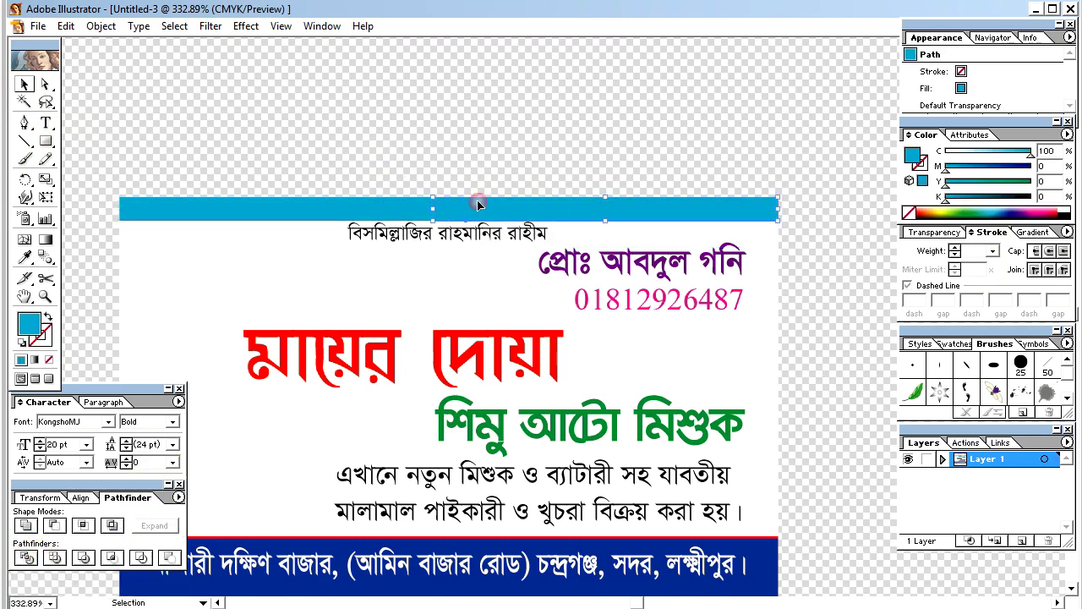
{"action": "left_click", "coordinate": [434, 211]}
{"action": "left_click", "coordinate": [465, 216]}
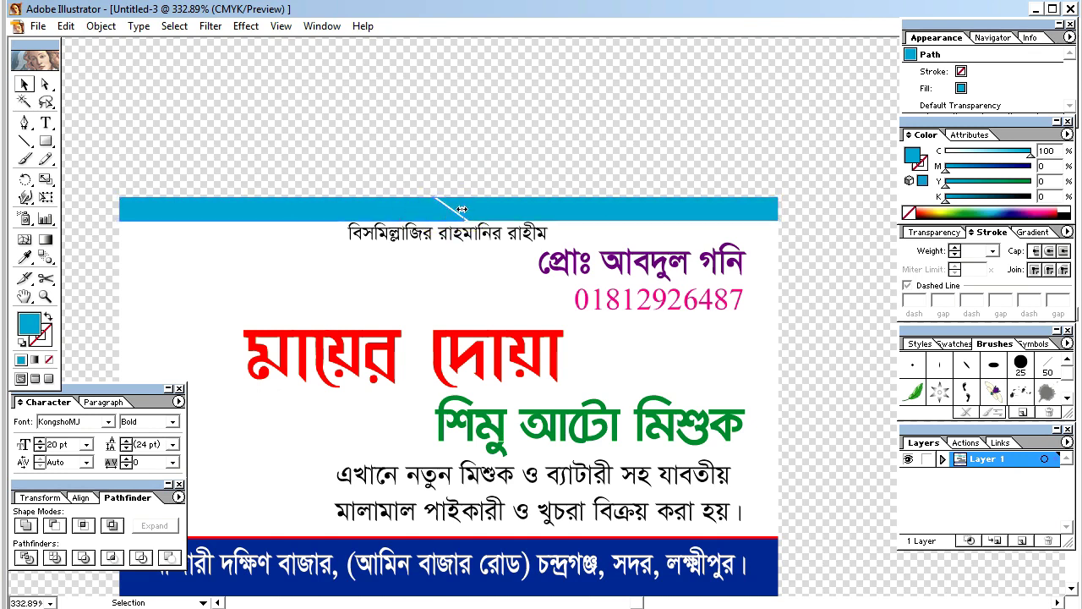
{"action": "left_click", "coordinate": [460, 209]}
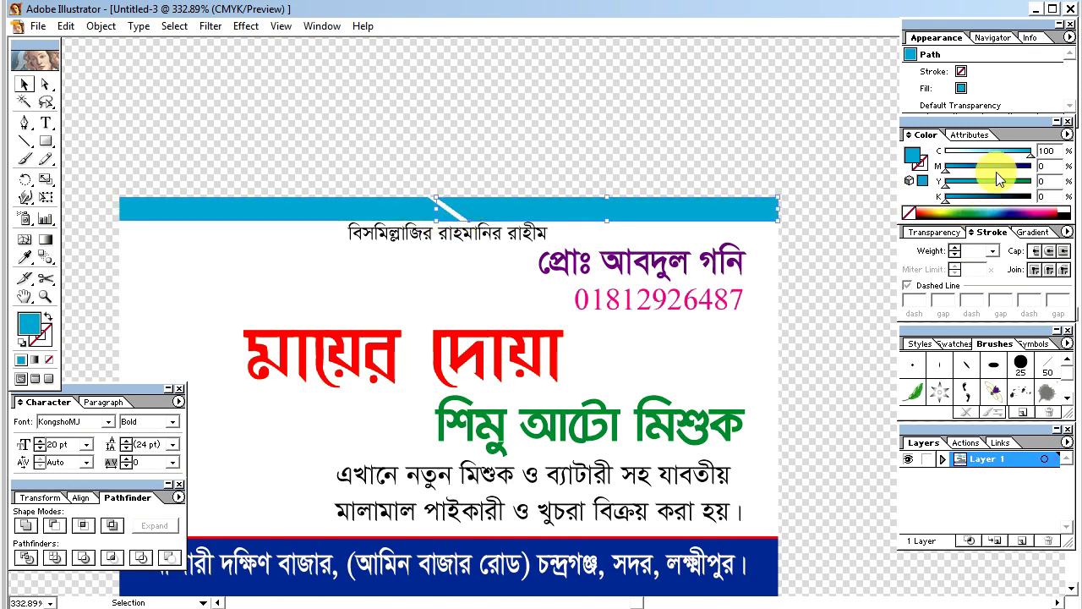
{"action": "left_click_drag", "start_coordinate": [996, 169], "coordinate": [988, 147]}
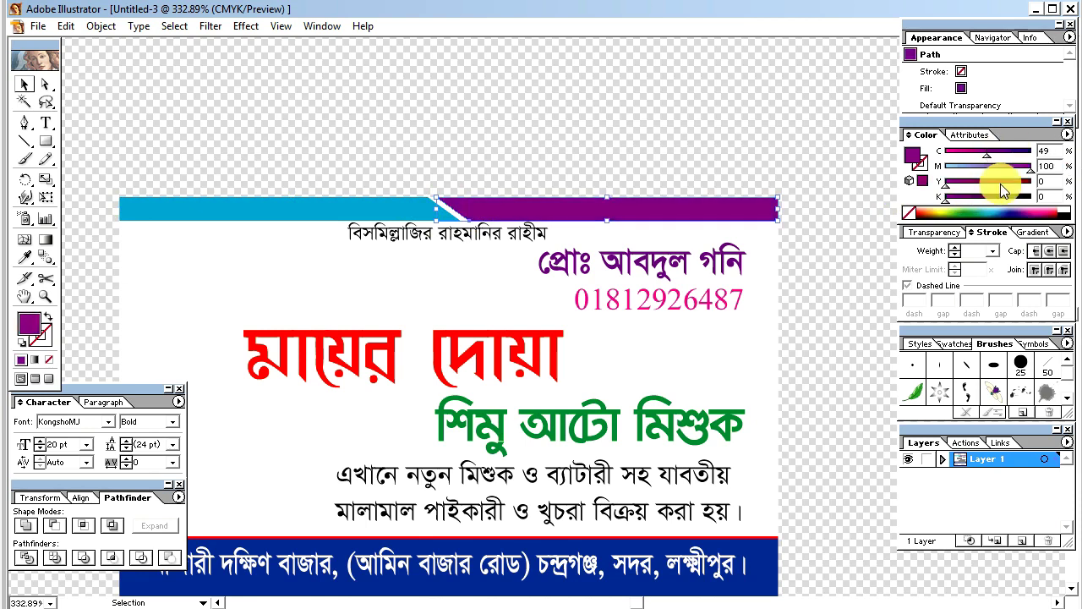
{"action": "left_click_drag", "start_coordinate": [946, 182], "coordinate": [1029, 183]}
{"action": "type", "text": "40"}
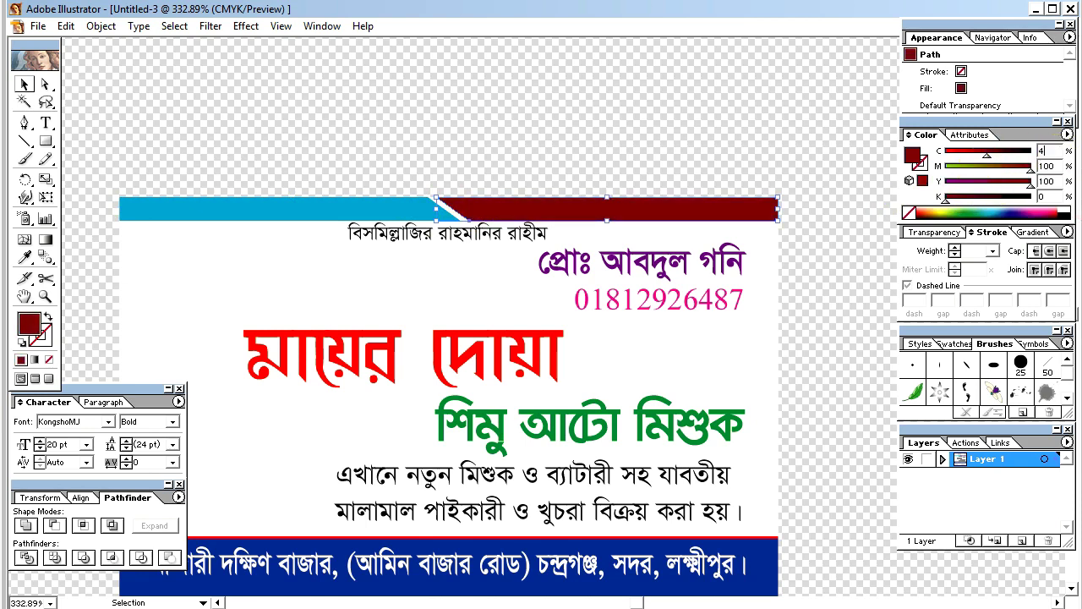
{"action": "key", "text": "Return"}
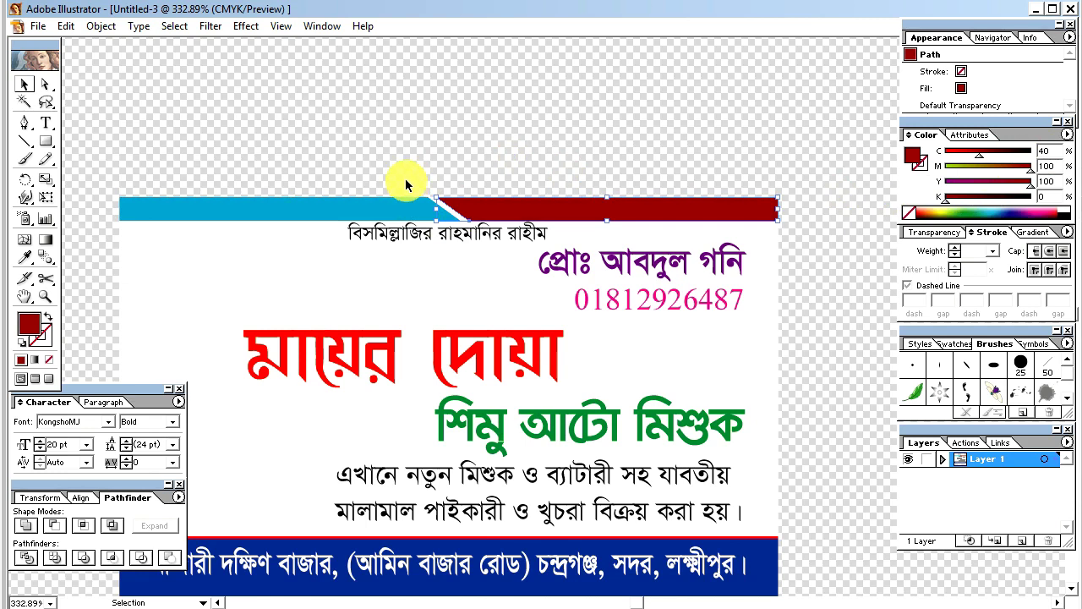
Step: Colour the left bar piece deeper blue (C100 M40) and hide the palettes
{"action": "left_click", "coordinate": [389, 203]}
{"action": "left_click_drag", "start_coordinate": [966, 169], "coordinate": [976, 170]}
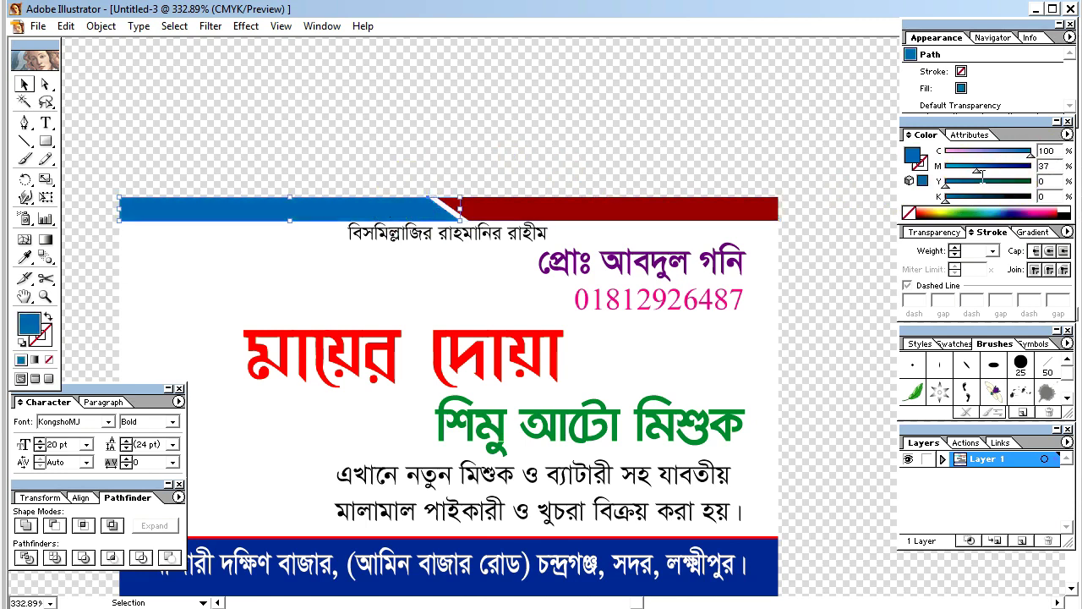
{"action": "left_click_drag", "start_coordinate": [1056, 164], "coordinate": [994, 169]}
{"action": "type", "text": "40"}
{"action": "left_click", "coordinate": [598, 345]}
{"action": "key", "text": "Tab"}
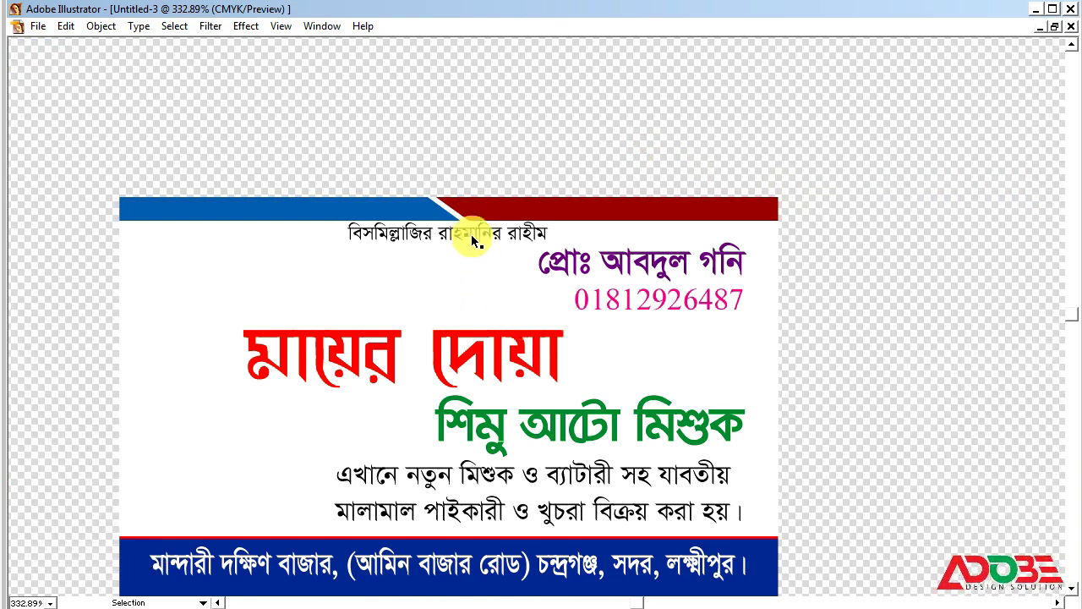
Step: Zoom the view to frame the whole business card
{"action": "left_click", "coordinate": [471, 234]}
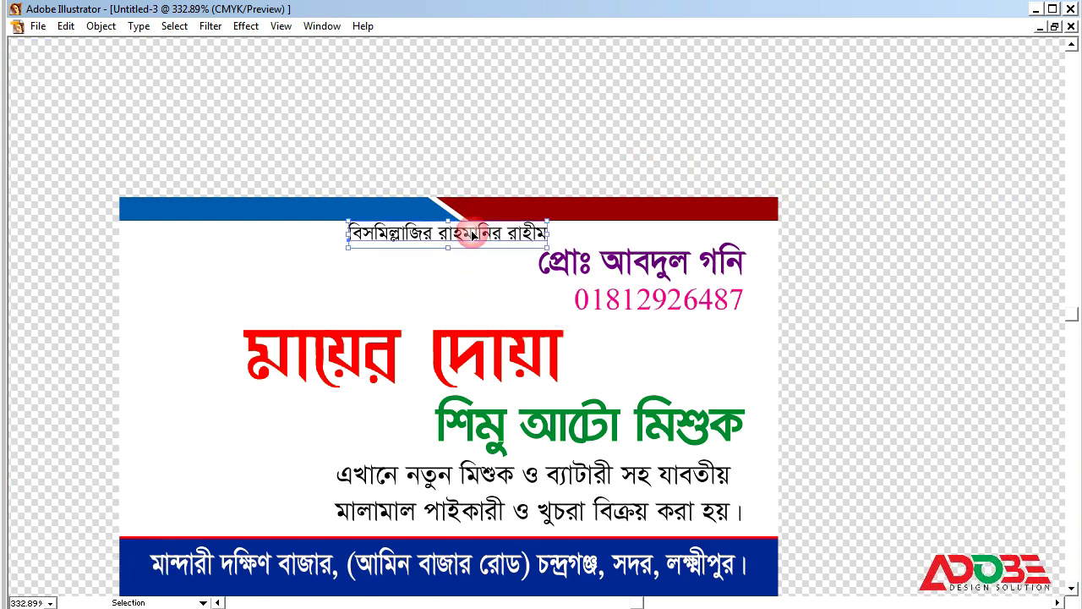
{"action": "left_click", "coordinate": [598, 120]}
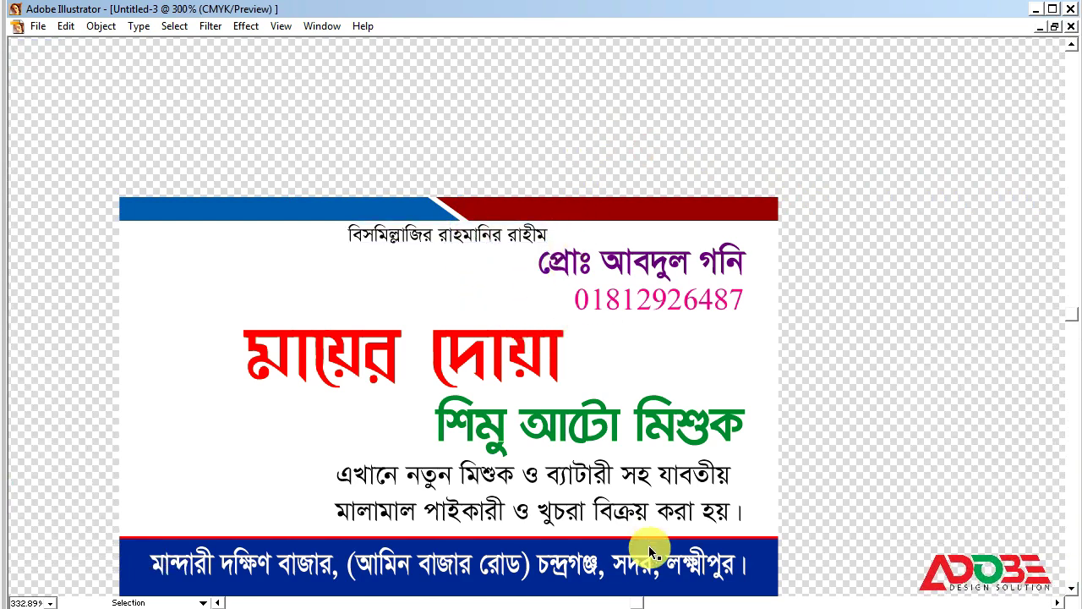
{"action": "key", "text": "ctrl+minus"}
{"action": "key", "text": "z"}
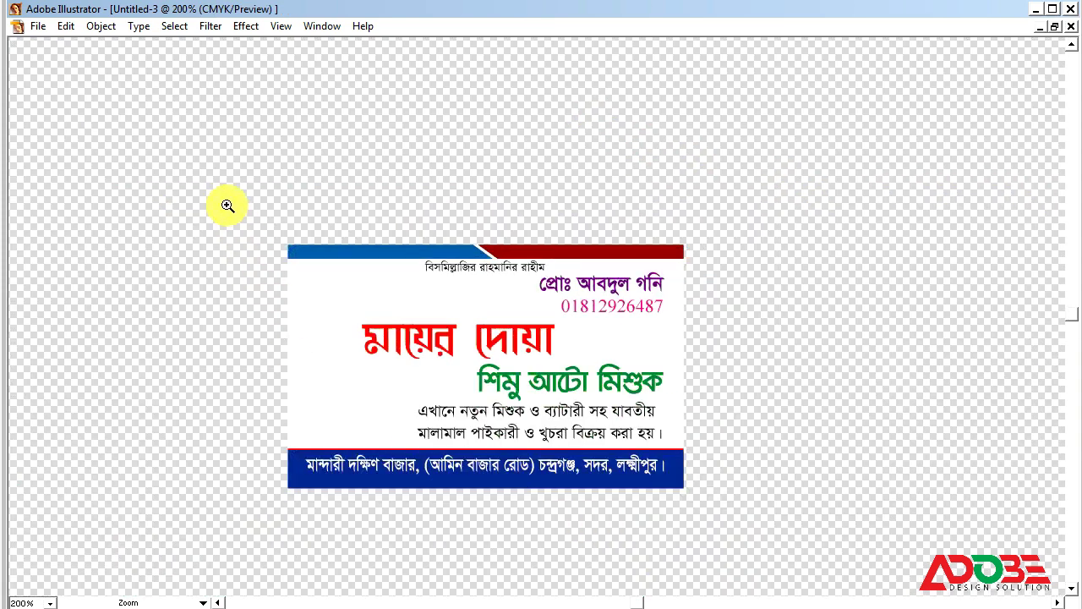
{"action": "left_click_drag", "start_coordinate": [207, 191], "coordinate": [727, 505]}
{"action": "key", "text": "h"}
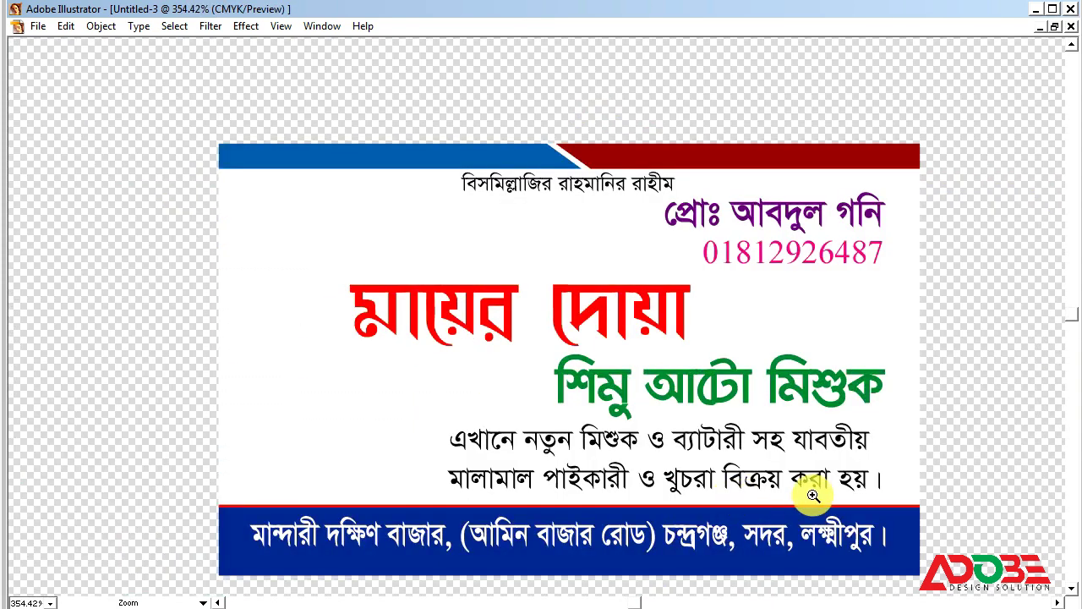
{"action": "key", "text": "v"}
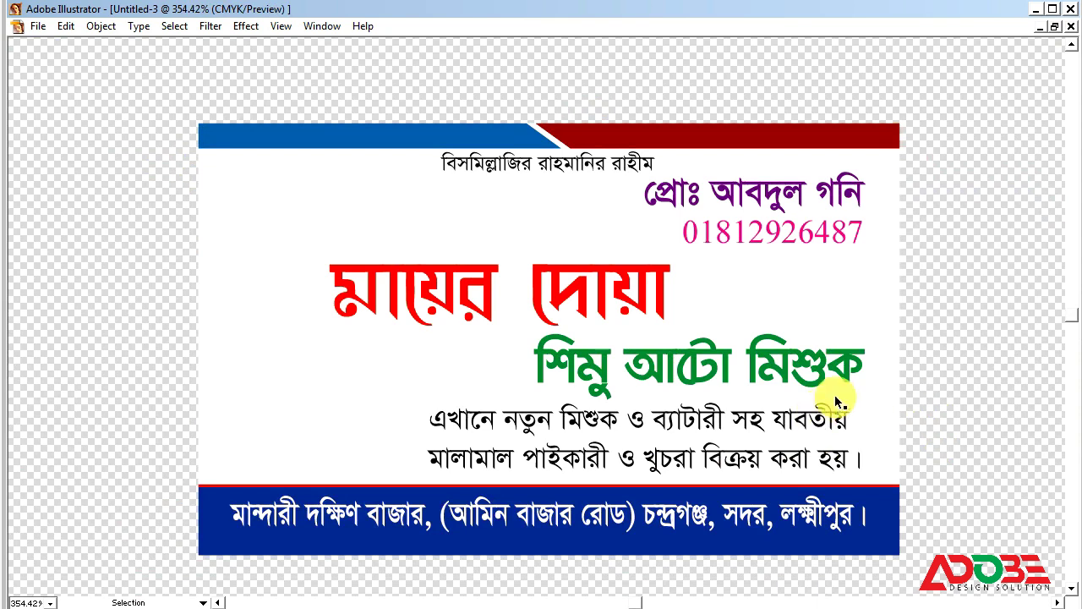
Step: Check the card artwork and phone number, then minimise Illustrator and open the Computer window
{"action": "left_click", "coordinate": [349, 359]}
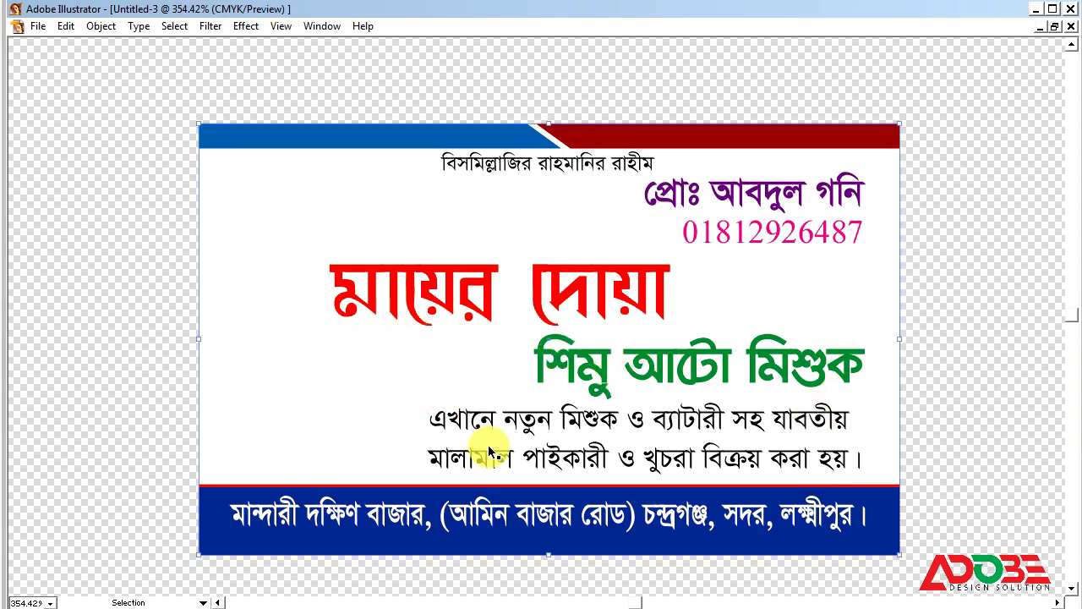
{"action": "left_click", "coordinate": [776, 238]}
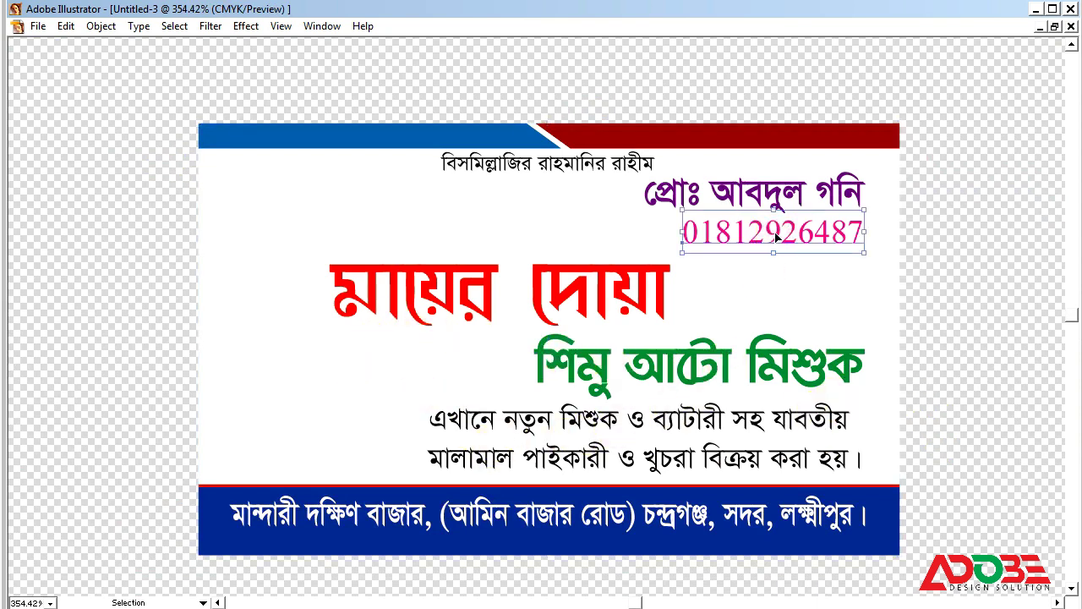
{"action": "left_click", "coordinate": [823, 231]}
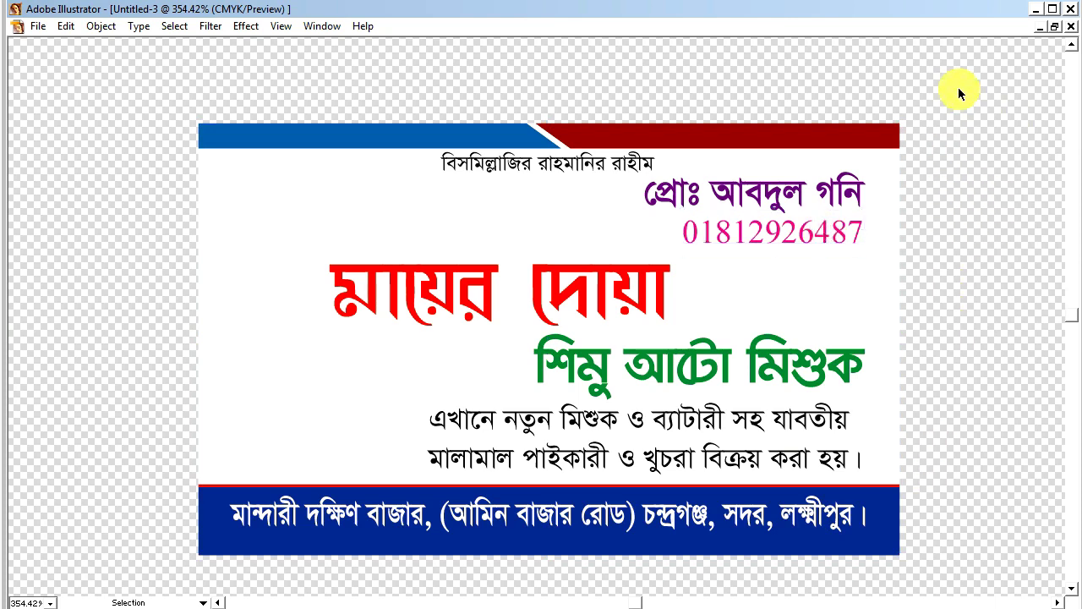
{"action": "left_click", "coordinate": [1036, 9]}
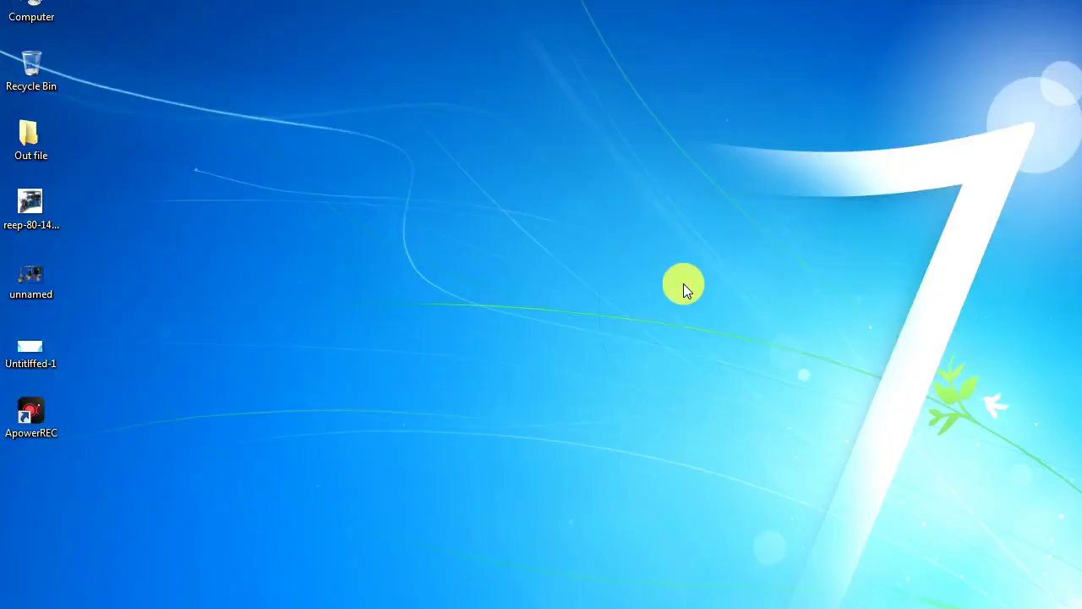
{"action": "key", "text": "super+e"}
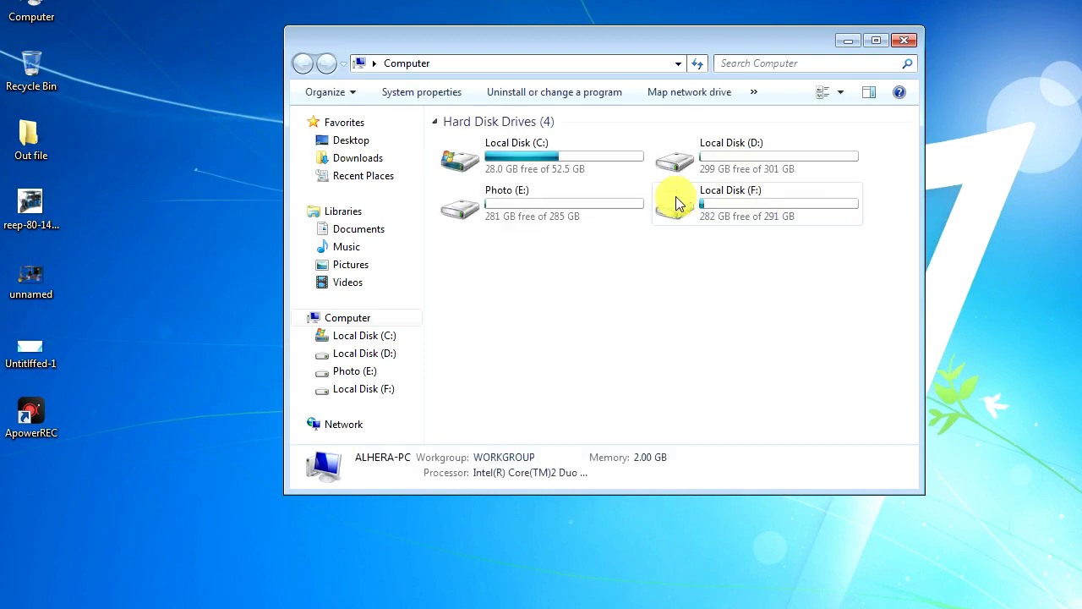
Step: Go to F:\Anti vairaz Software\Image begraund and pick the abstract blue wave background image
{"action": "double_click", "coordinate": [715, 203]}
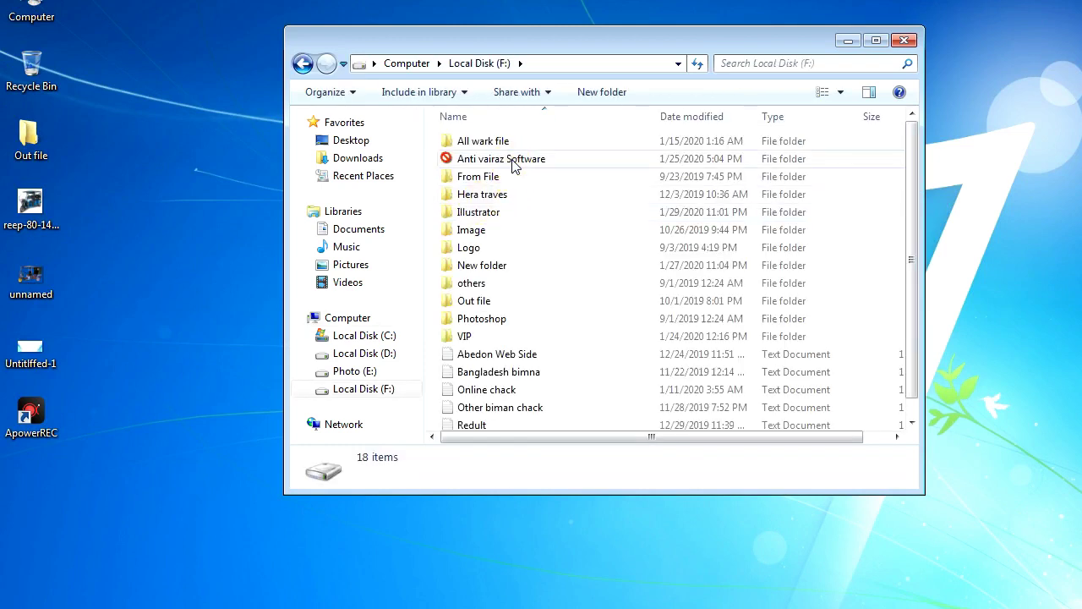
{"action": "double_click", "coordinate": [506, 159]}
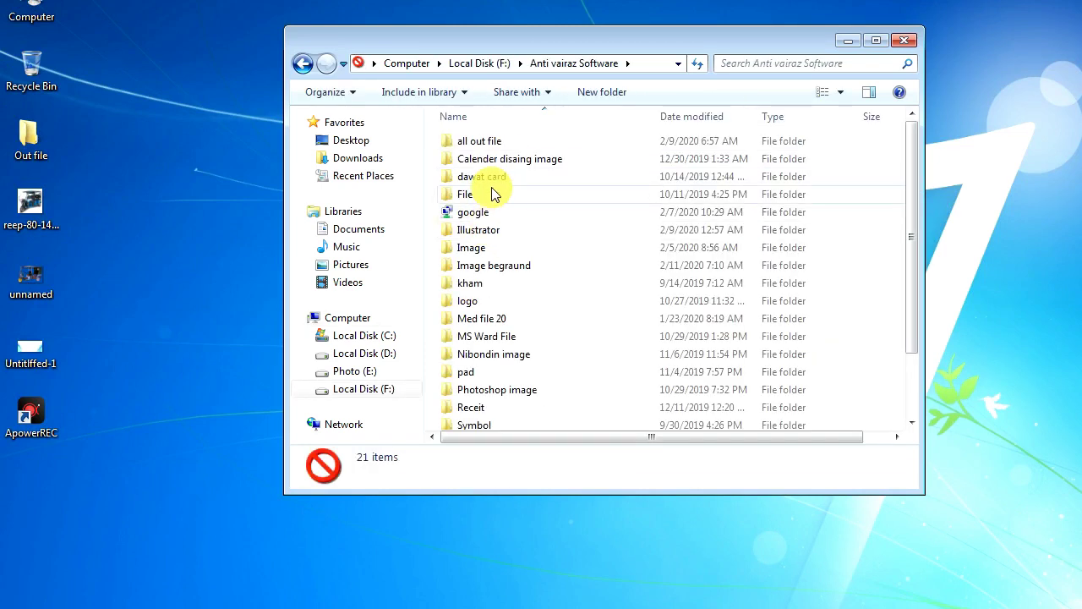
{"action": "double_click", "coordinate": [500, 266]}
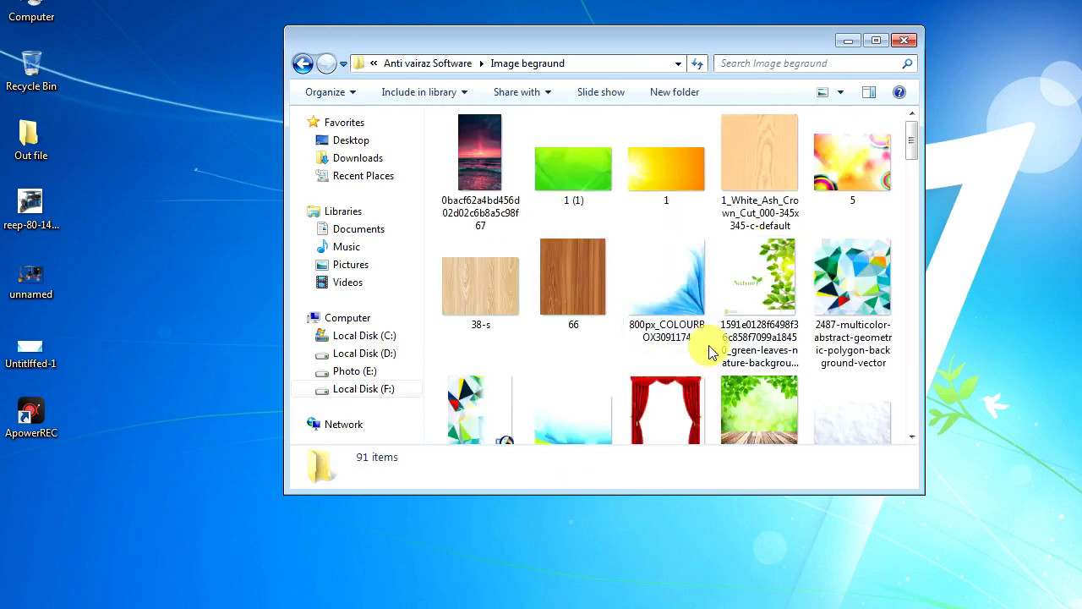
{"action": "scroll", "coordinate": [734, 330], "scroll_direction": "down", "scroll_amount": 1}
{"action": "left_click", "coordinate": [752, 298]}
{"action": "scroll", "coordinate": [757, 286], "scroll_direction": "down", "scroll_amount": 4}
{"action": "scroll", "coordinate": [757, 286], "scroll_direction": "down", "scroll_amount": 1}
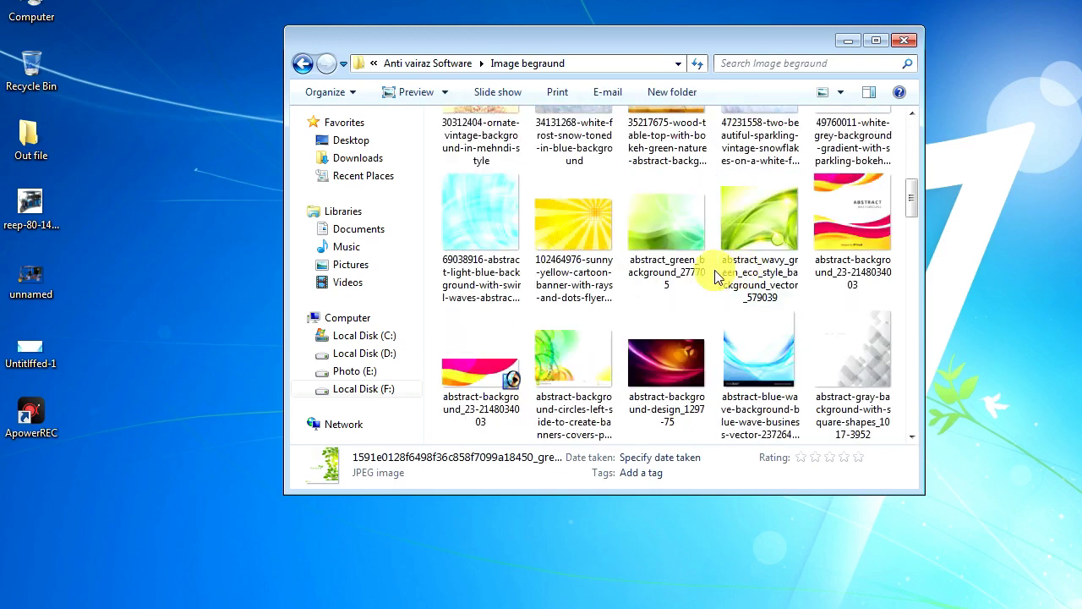
{"action": "left_click", "coordinate": [755, 341]}
{"action": "scroll", "coordinate": [706, 350], "scroll_direction": "down", "scroll_amount": 1}
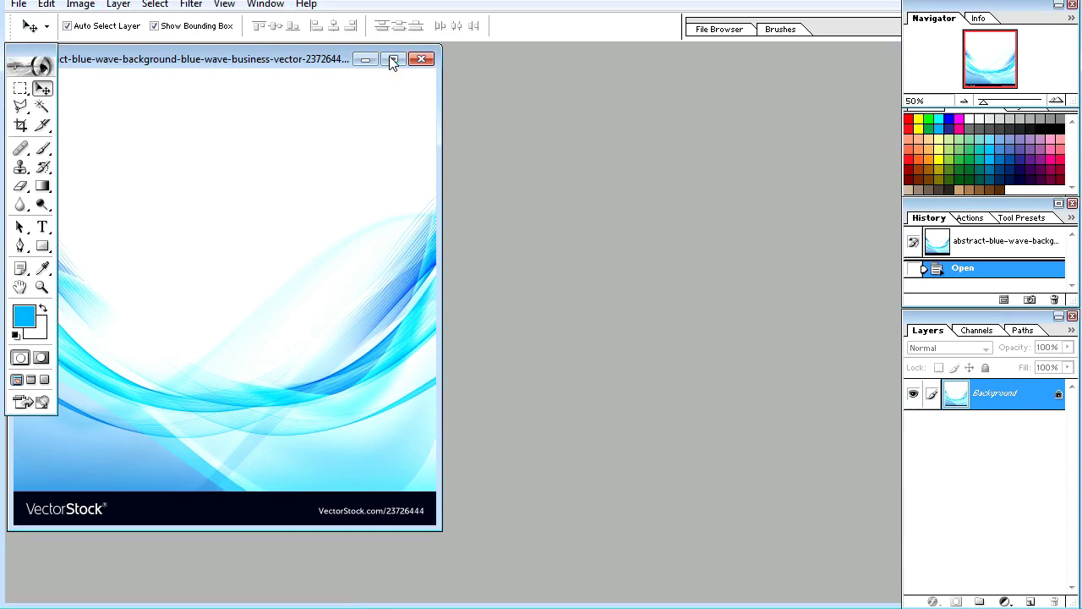
Step: Crop the VectorStock strip off the bottom of the blue wave image
{"action": "left_click", "coordinate": [393, 61]}
{"action": "key", "text": "ctrl+0"}
{"action": "left_click", "coordinate": [20, 126]}
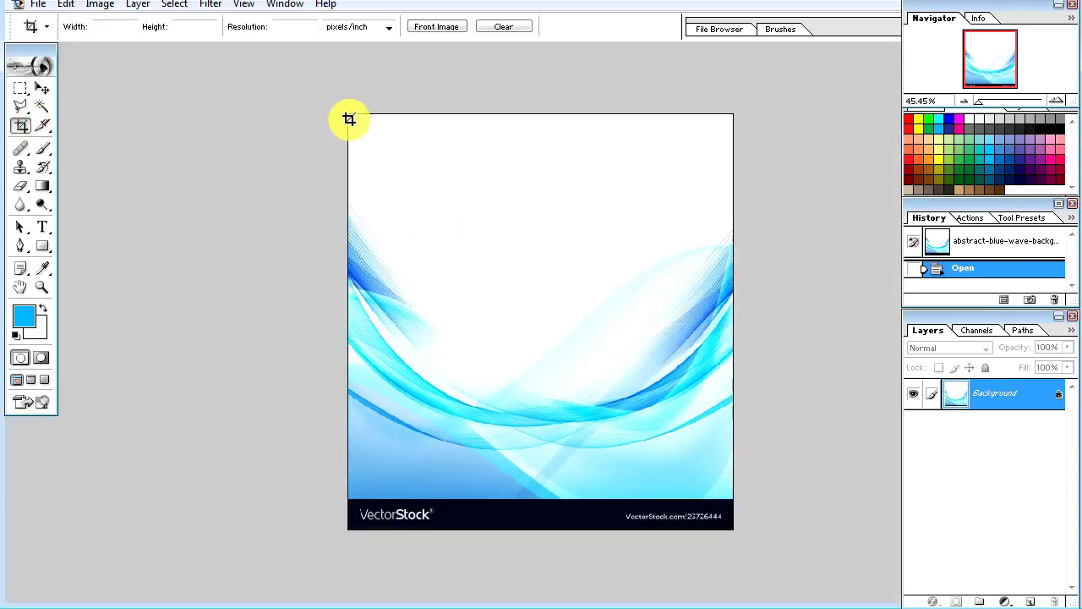
{"action": "left_click_drag", "start_coordinate": [648, 400], "coordinate": [758, 447]}
{"action": "key", "text": "Return"}
{"action": "key", "text": "ctrl+0"}
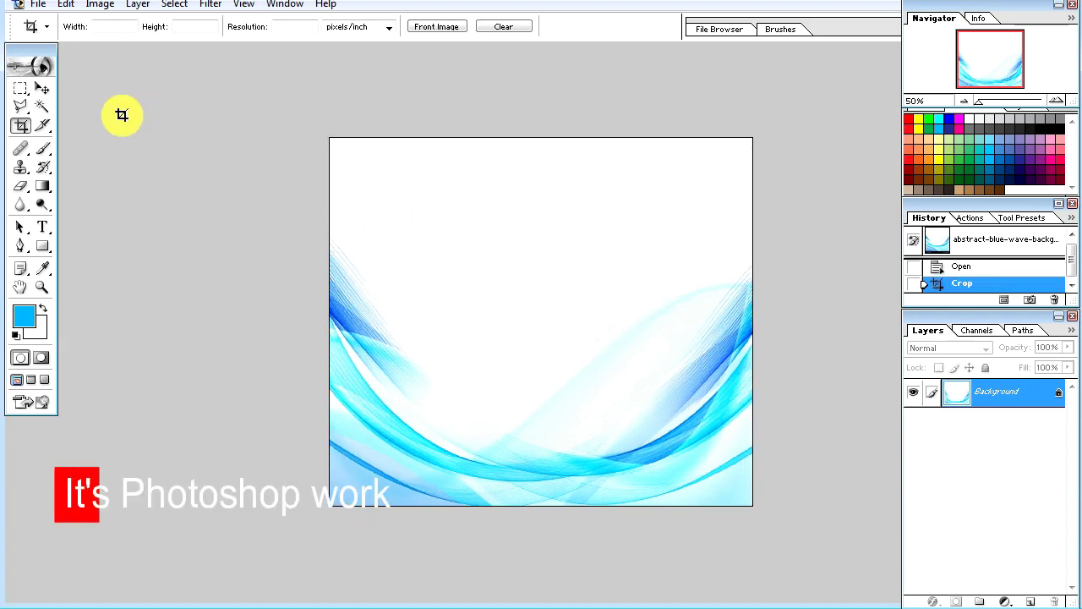
Step: Pick a 300 px soft Eraser and convert the Background into Layer 0
{"action": "left_click", "coordinate": [20, 188]}
{"action": "left_click", "coordinate": [120, 29]}
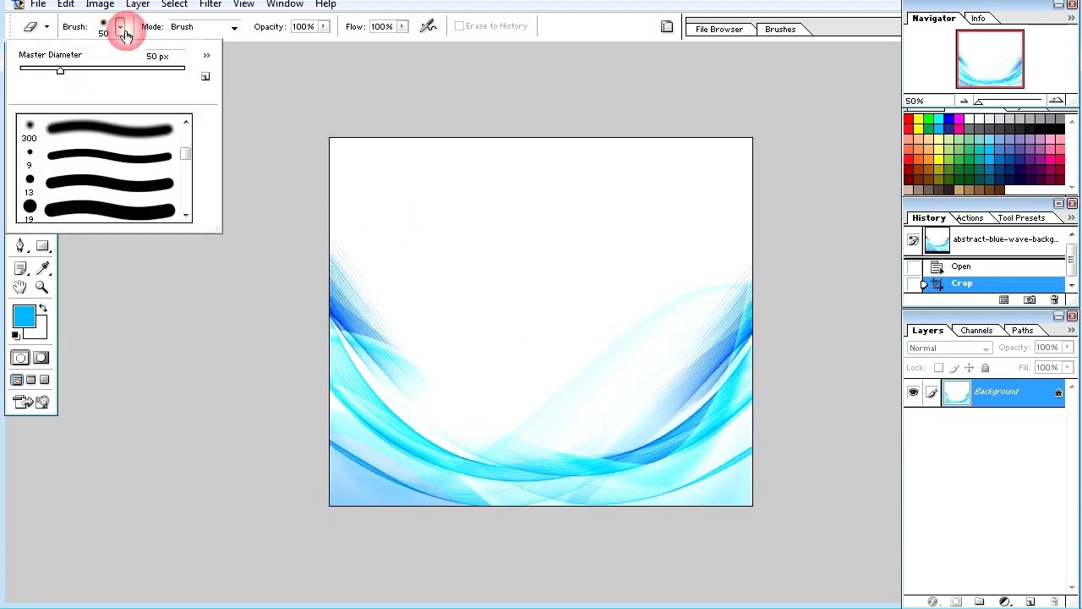
{"action": "left_click", "coordinate": [48, 130]}
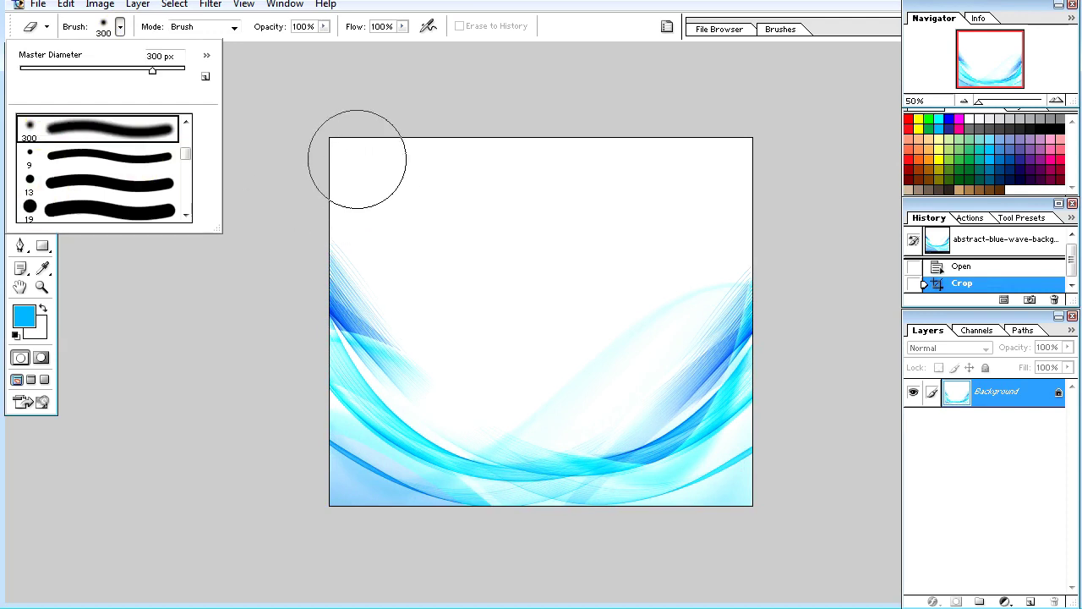
{"action": "left_click", "coordinate": [357, 159]}
{"action": "left_click", "coordinate": [433, 177]}
{"action": "left_click", "coordinate": [1051, 389]}
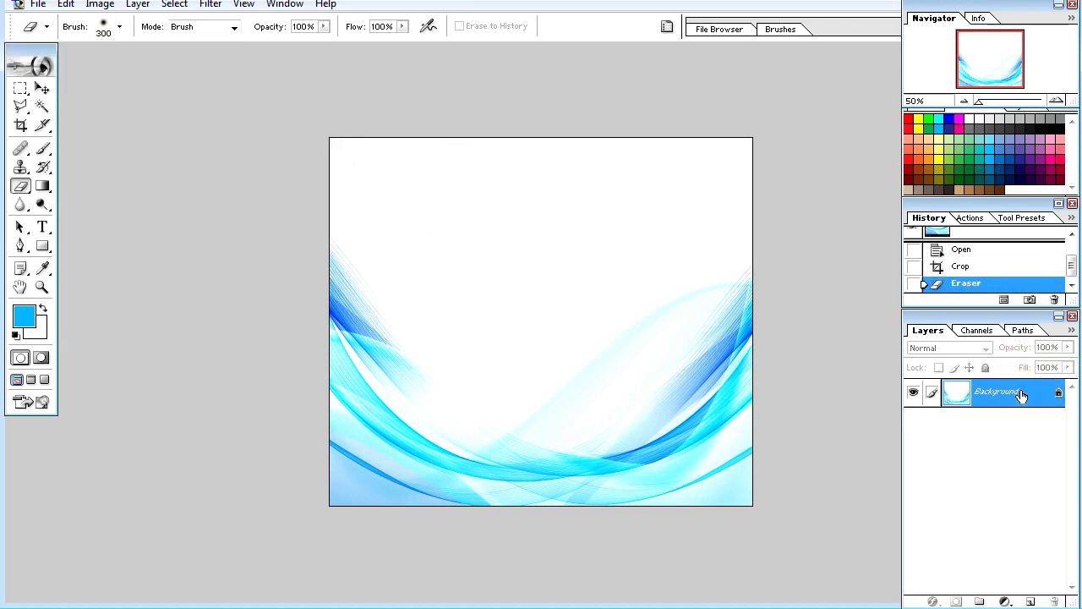
{"action": "double_click", "coordinate": [1021, 395]}
{"action": "left_click", "coordinate": [669, 300]}
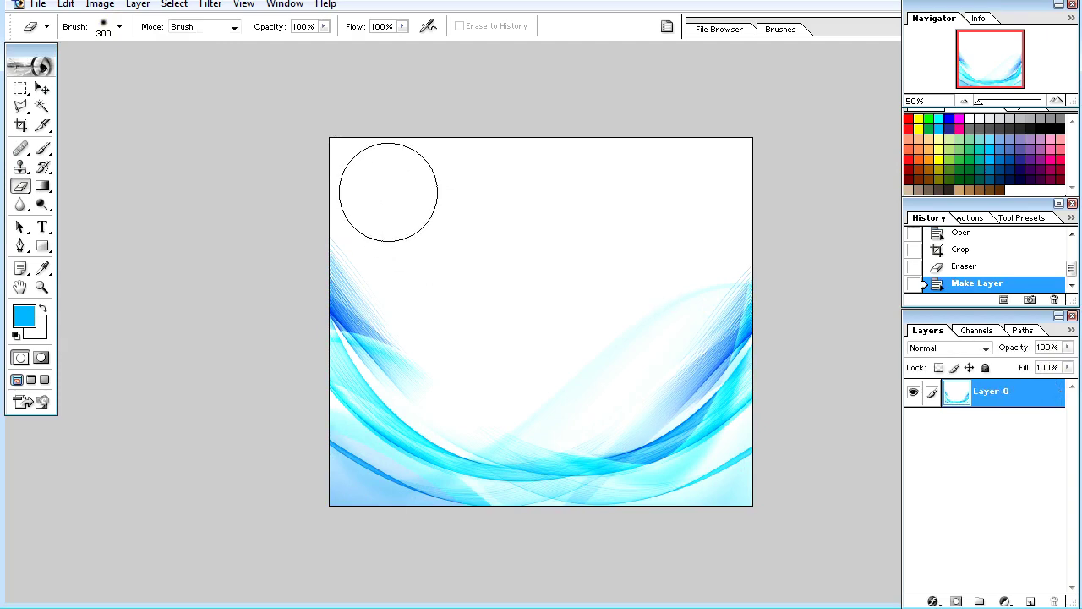
Step: Erase the white upper area of the wave image to transparency
{"action": "mouse_move", "coordinate": [388, 191]}
{"action": "left_mouse_down"}
{"action": "mouse_move", "coordinate": [446, 168]}
{"action": "mouse_move", "coordinate": [492, 214]}
{"action": "mouse_move", "coordinate": [760, 143]}
{"action": "mouse_move", "coordinate": [549, 309]}
{"action": "left_mouse_up"}
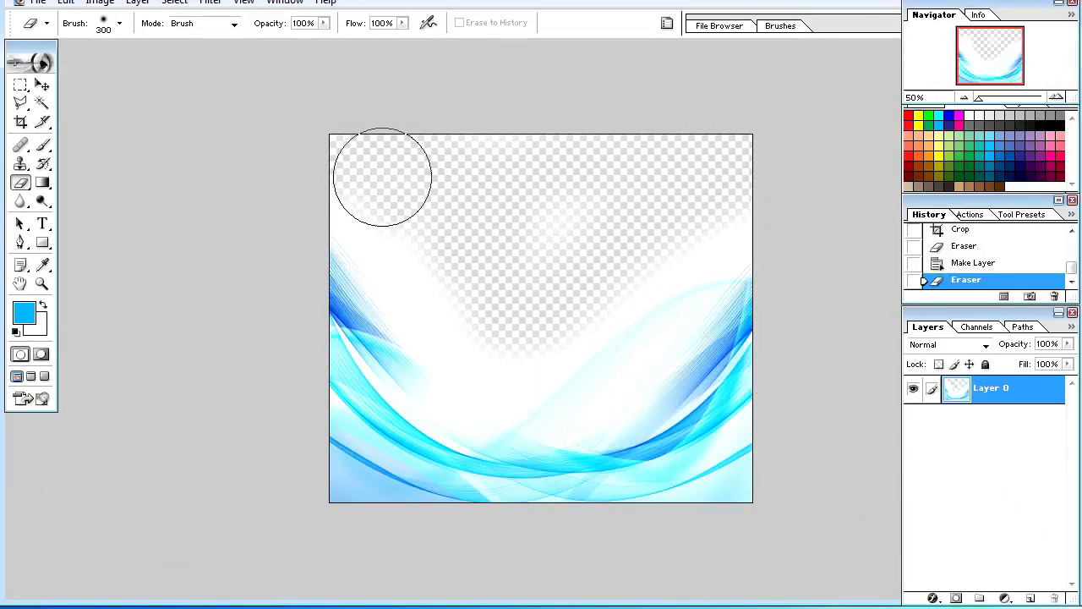
{"action": "left_click_drag", "start_coordinate": [407, 220], "coordinate": [460, 296]}
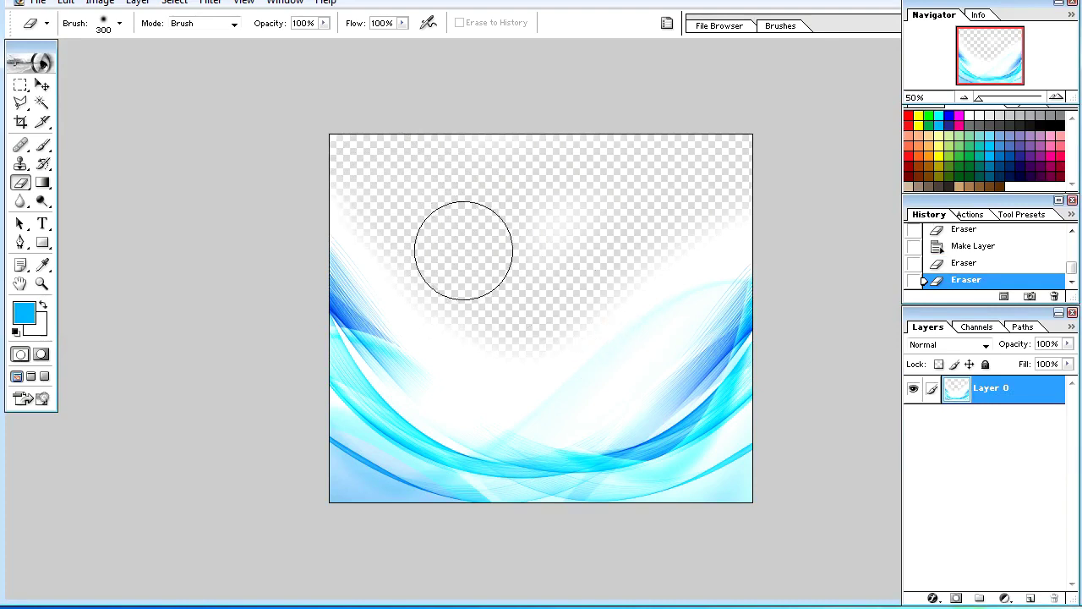
{"action": "left_click_drag", "start_coordinate": [501, 266], "coordinate": [614, 192]}
{"action": "left_click_drag", "start_coordinate": [716, 194], "coordinate": [575, 269]}
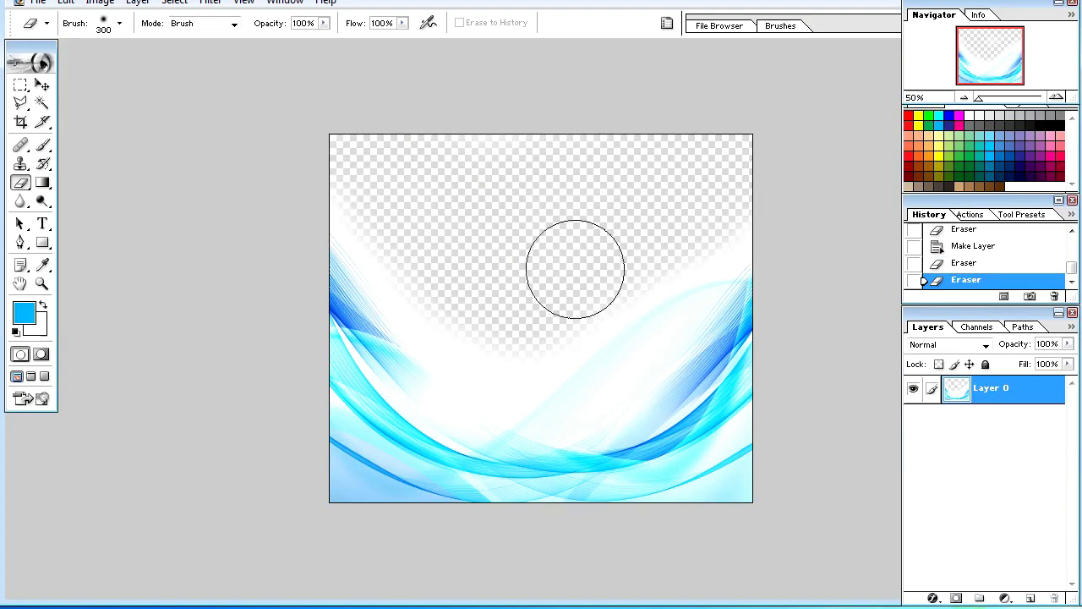
{"action": "mouse_move", "coordinate": [393, 219]}
{"action": "left_mouse_down"}
{"action": "mouse_move", "coordinate": [356, 213]}
{"action": "mouse_move", "coordinate": [129, 96]}
{"action": "left_mouse_up"}
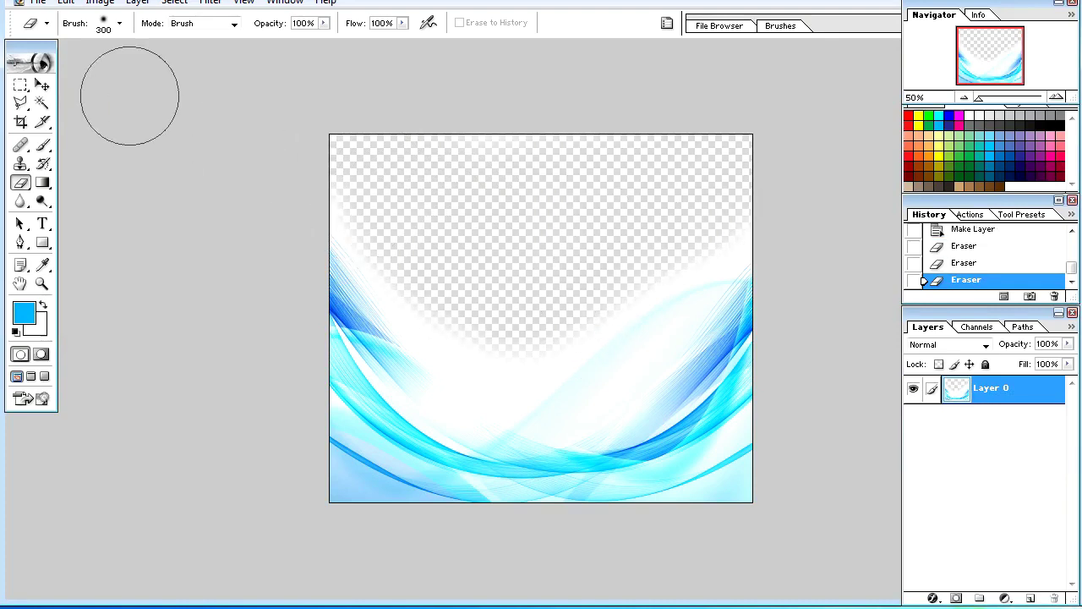
{"action": "left_click", "coordinate": [43, 84]}
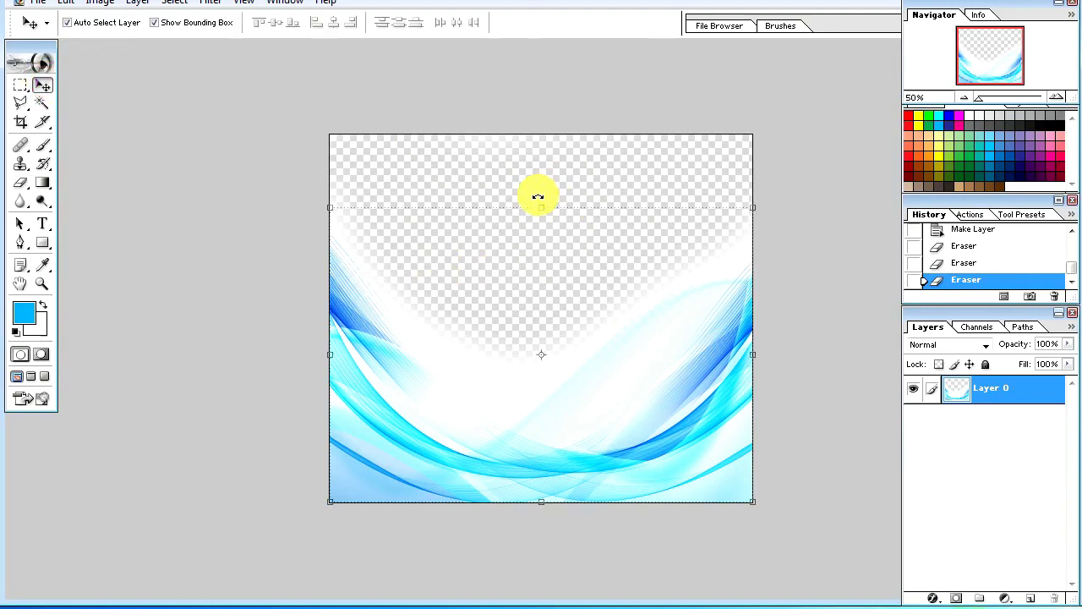
Step: Save the edited wave image as a Photoshop file on the Desktop
{"action": "key", "text": "ctrl+shift+s"}
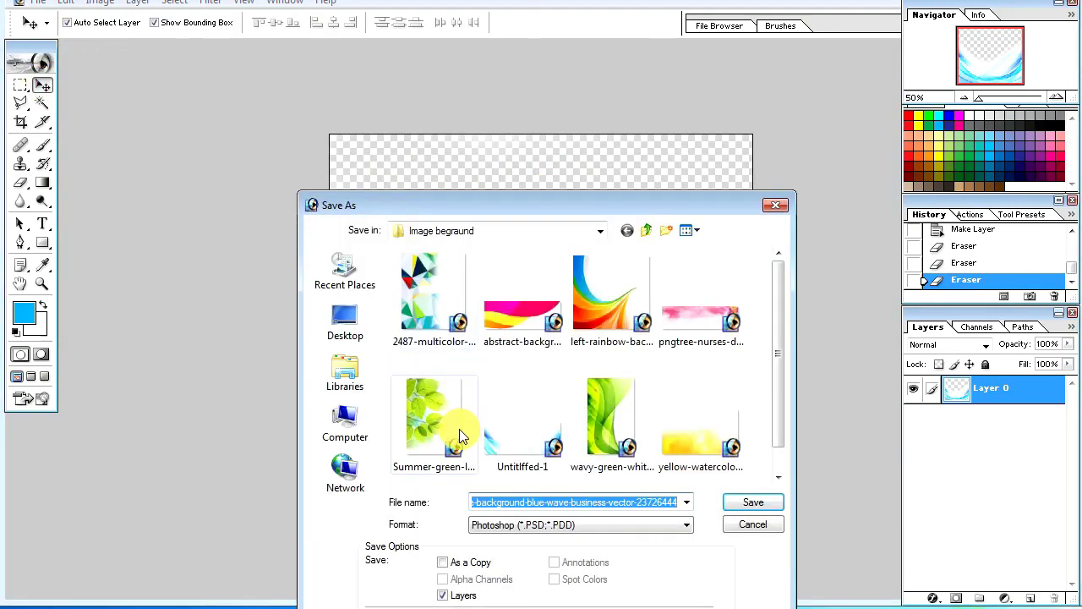
{"action": "left_click", "coordinate": [346, 321]}
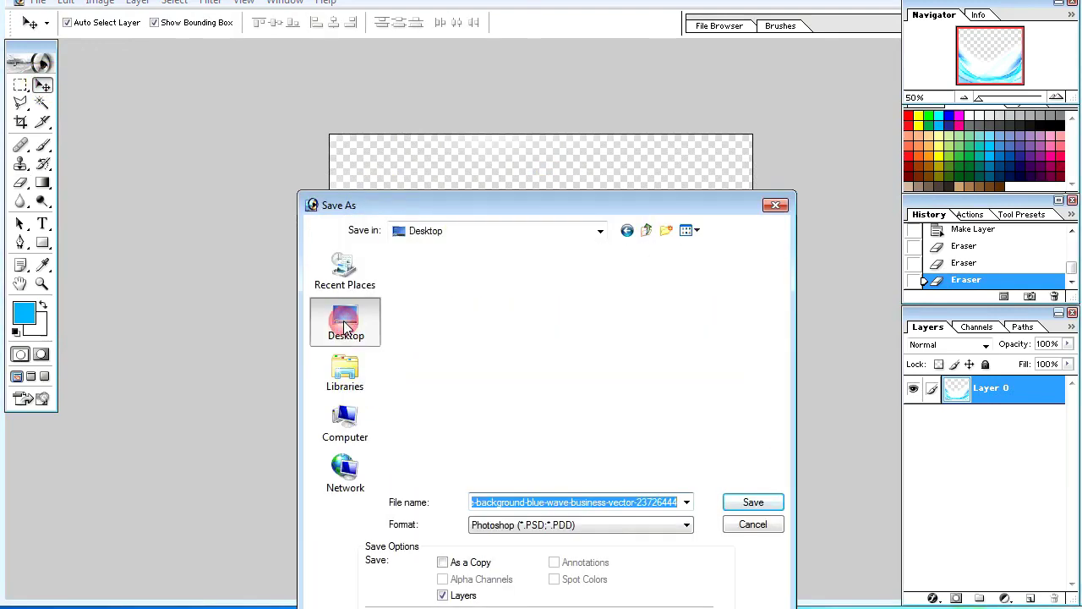
{"action": "left_click", "coordinate": [761, 504]}
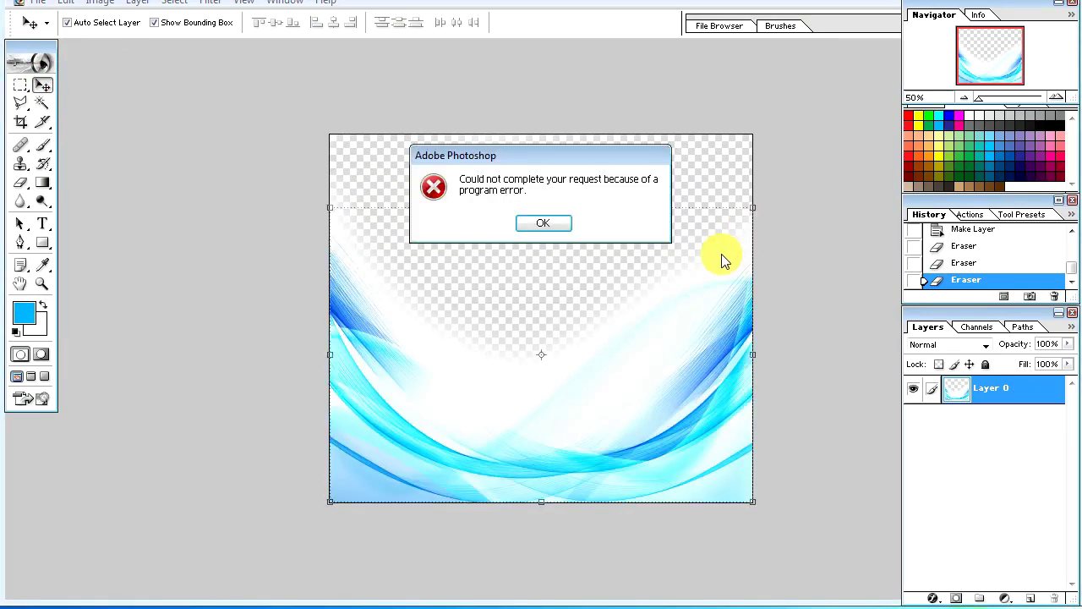
{"action": "left_click", "coordinate": [525, 227]}
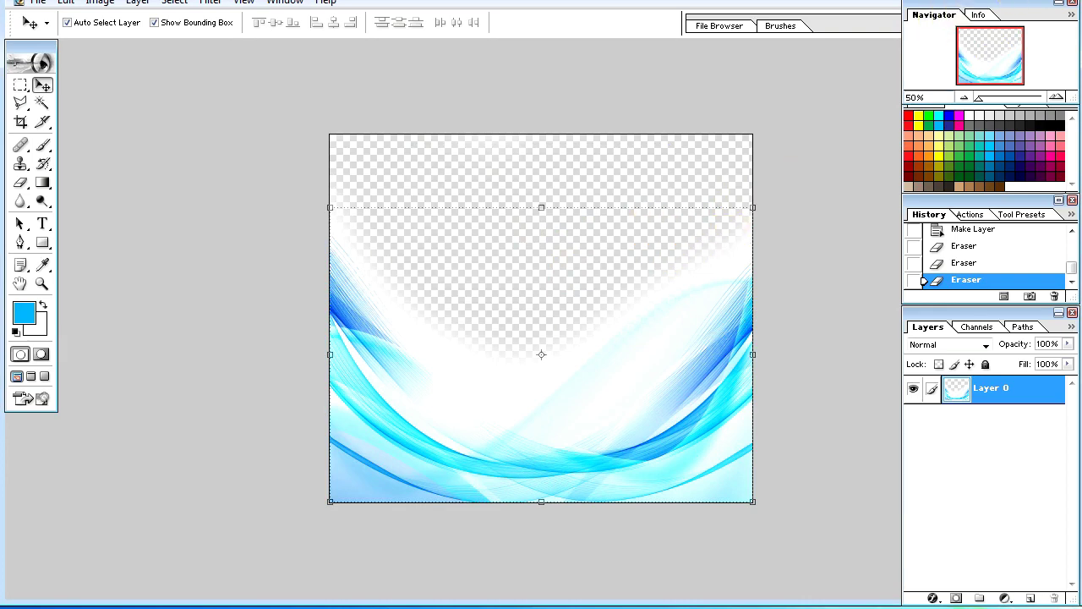
Step: Close Photoshop and return to the Illustrator card document
{"action": "left_click", "coordinate": [1001, 1]}
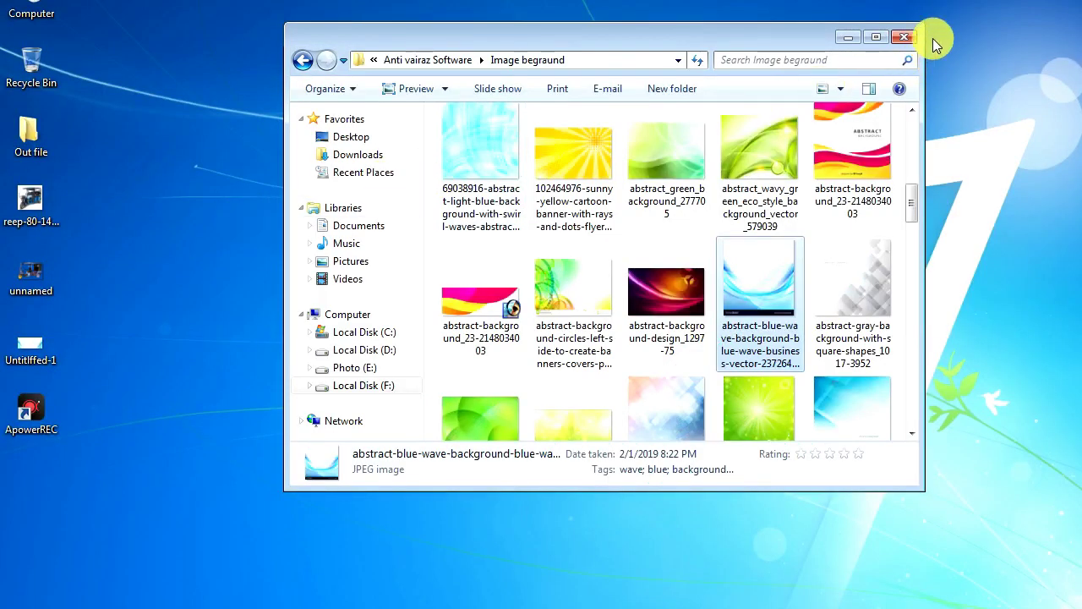
{"action": "left_click", "coordinate": [911, 36]}
{"action": "right_click", "coordinate": [214, 318]}
{"action": "left_click", "coordinate": [264, 365]}
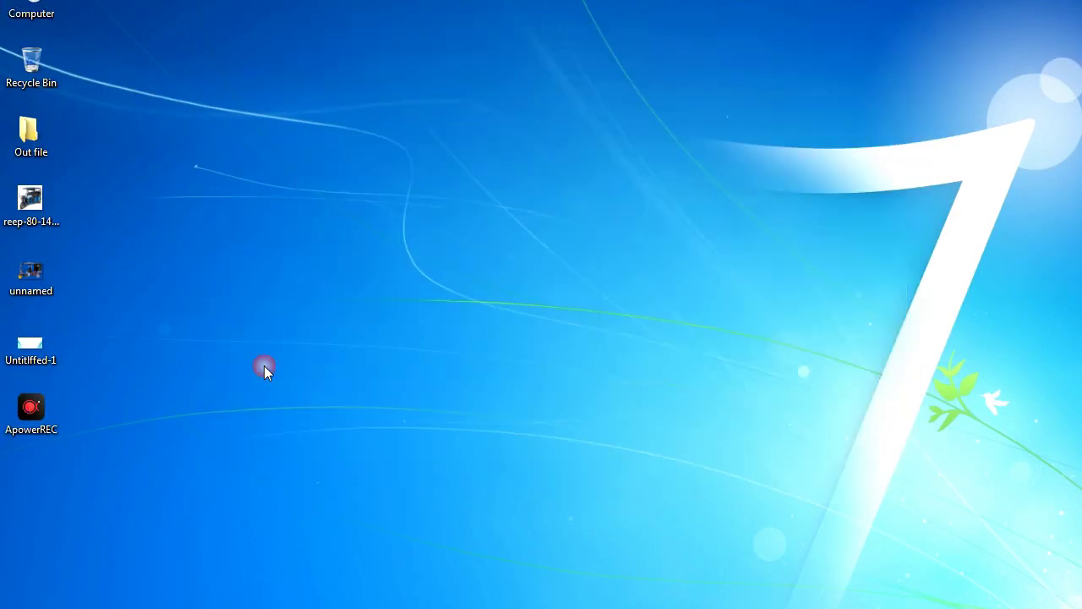
{"action": "left_click", "coordinate": [34, 355]}
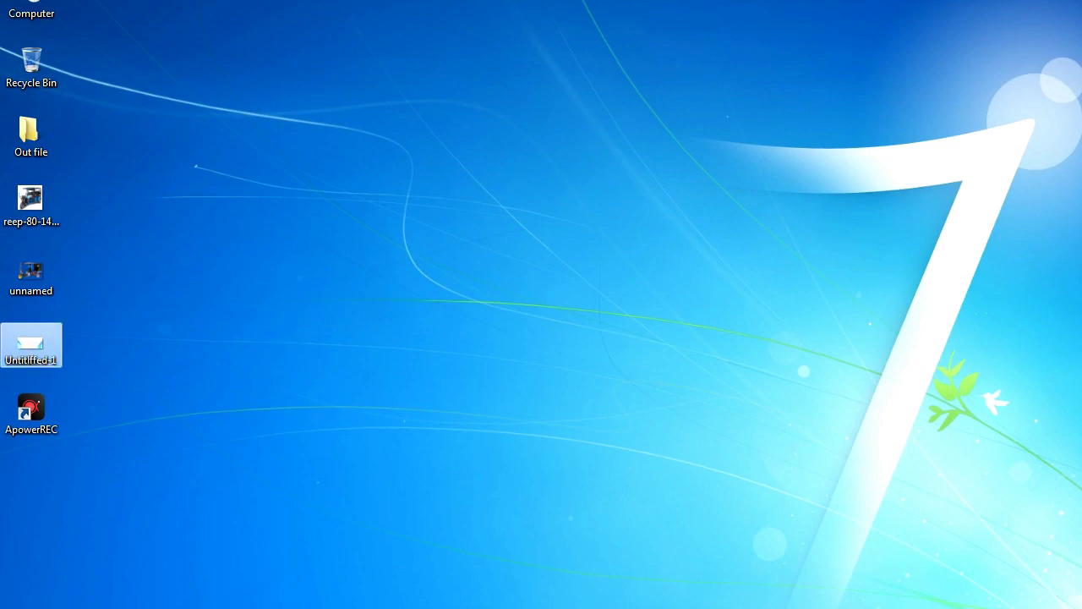
{"action": "left_click", "coordinate": [423, 607]}
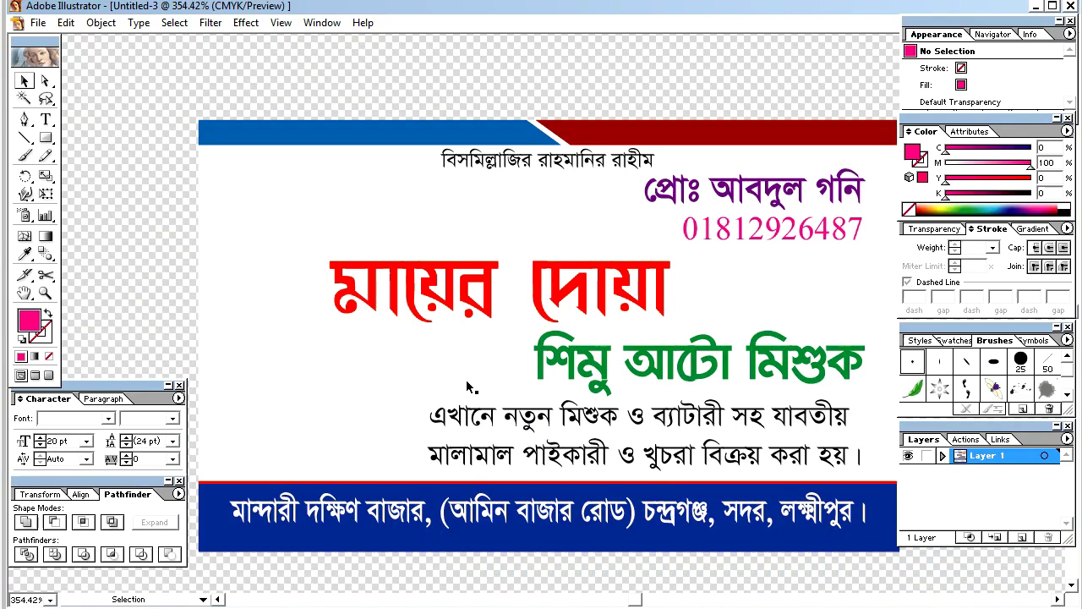
Step: Place the edited wave image on the canvas and scale it down
{"action": "left_click_drag", "start_coordinate": [466, 381], "coordinate": [466, 380]}
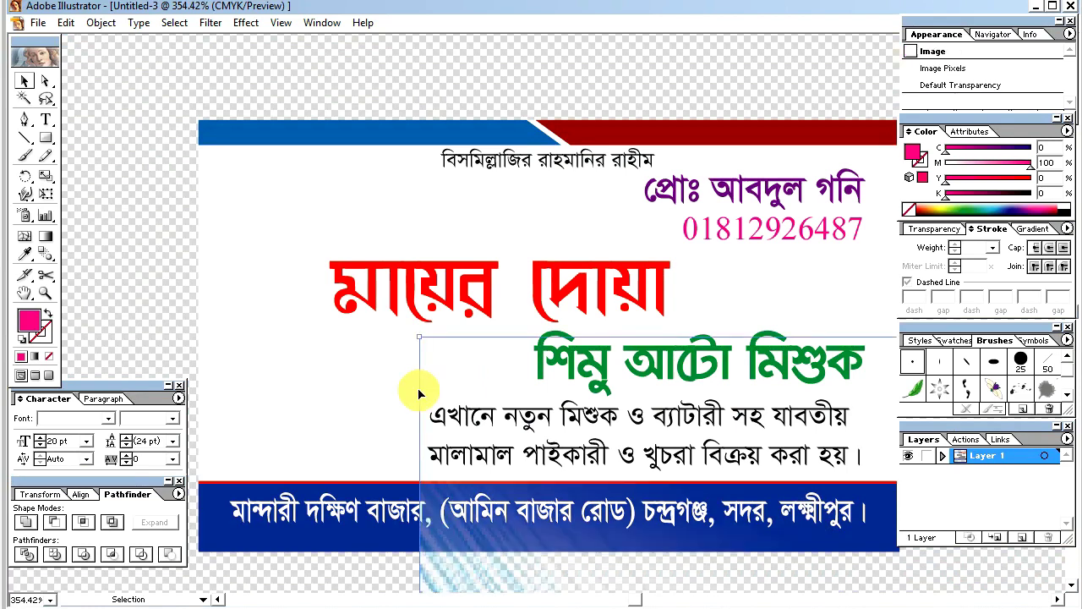
{"action": "key", "text": "Tab"}
{"action": "key", "text": "ctrl+minus"}
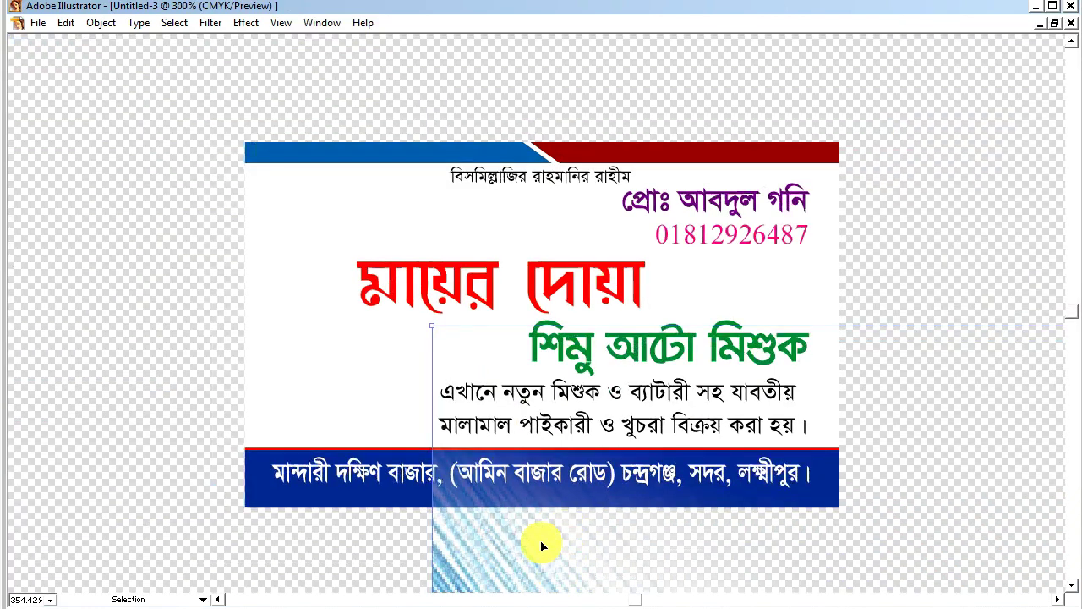
{"action": "left_click_drag", "start_coordinate": [556, 544], "coordinate": [467, 306]}
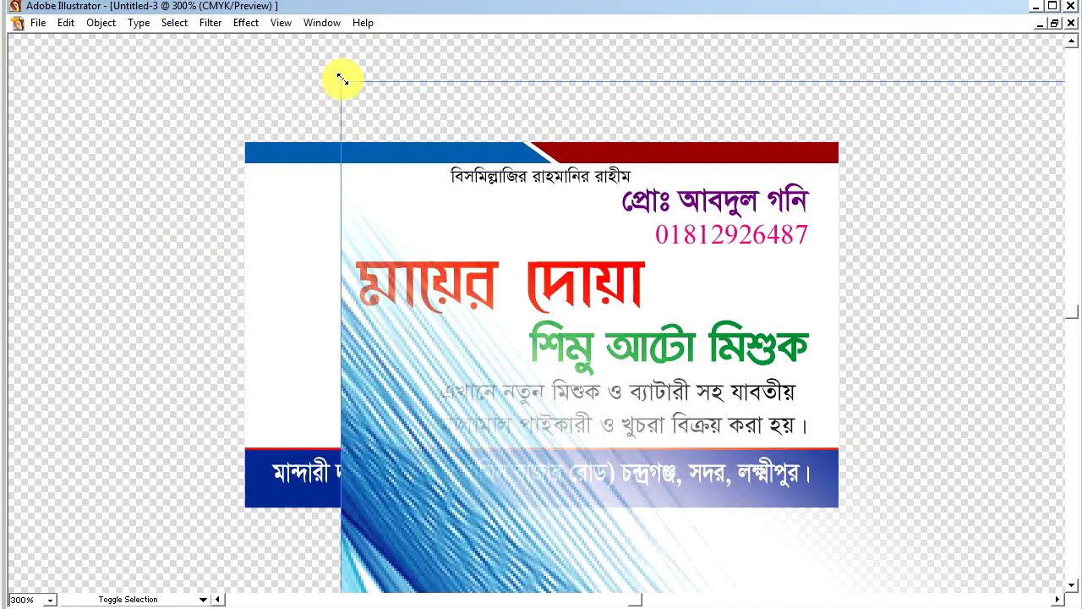
{"action": "left_click_drag", "start_coordinate": [340, 82], "coordinate": [533, 301]}
{"action": "left_click_drag", "start_coordinate": [606, 341], "coordinate": [606, 342]}
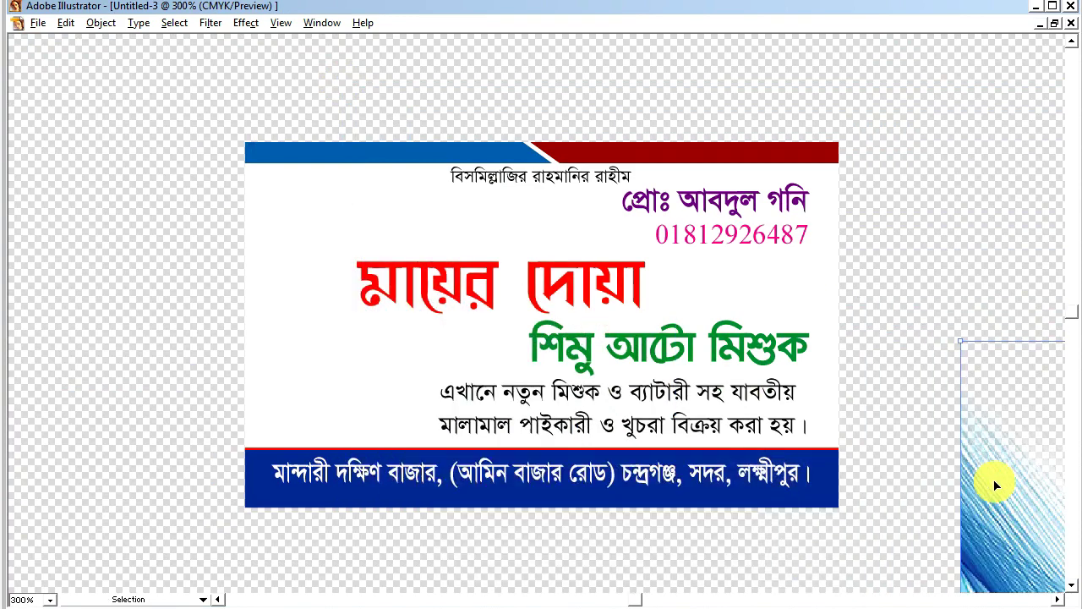
{"action": "left_click_drag", "start_coordinate": [990, 483], "coordinate": [266, 253]}
{"action": "key", "text": "ctrl+minus"}
{"action": "key", "text": "ctrl+minus"}
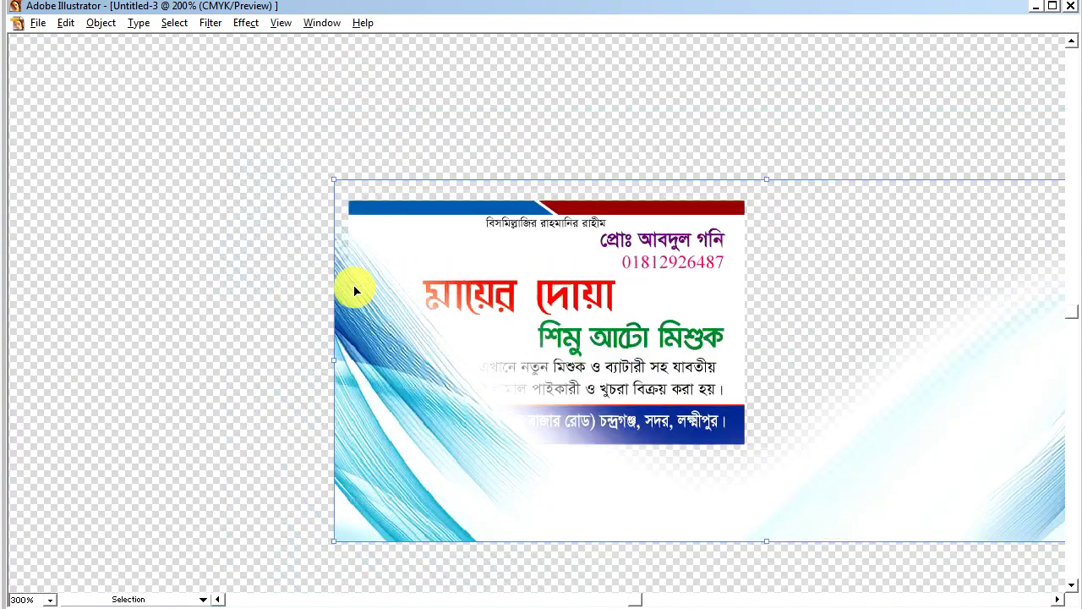
{"action": "left_click_drag", "start_coordinate": [382, 211], "coordinate": [617, 303]}
Step: Zoom in on the card, then move and enlarge the wave image over it
{"action": "key", "text": "z"}
{"action": "left_click_drag", "start_coordinate": [303, 192], "coordinate": [891, 464]}
{"action": "key", "text": "v"}
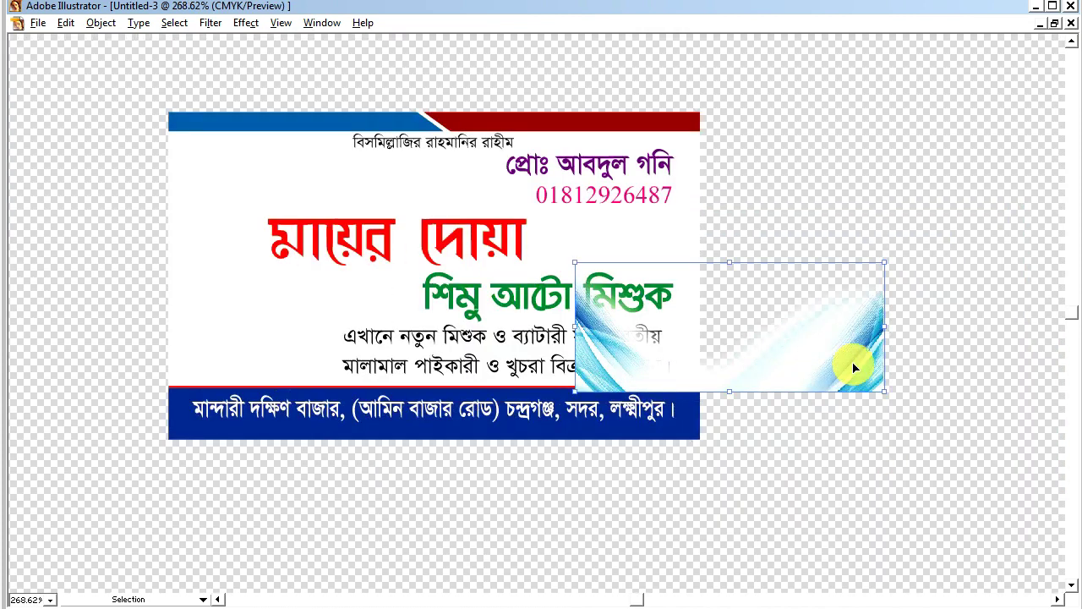
{"action": "left_click_drag", "start_coordinate": [850, 364], "coordinate": [539, 378]}
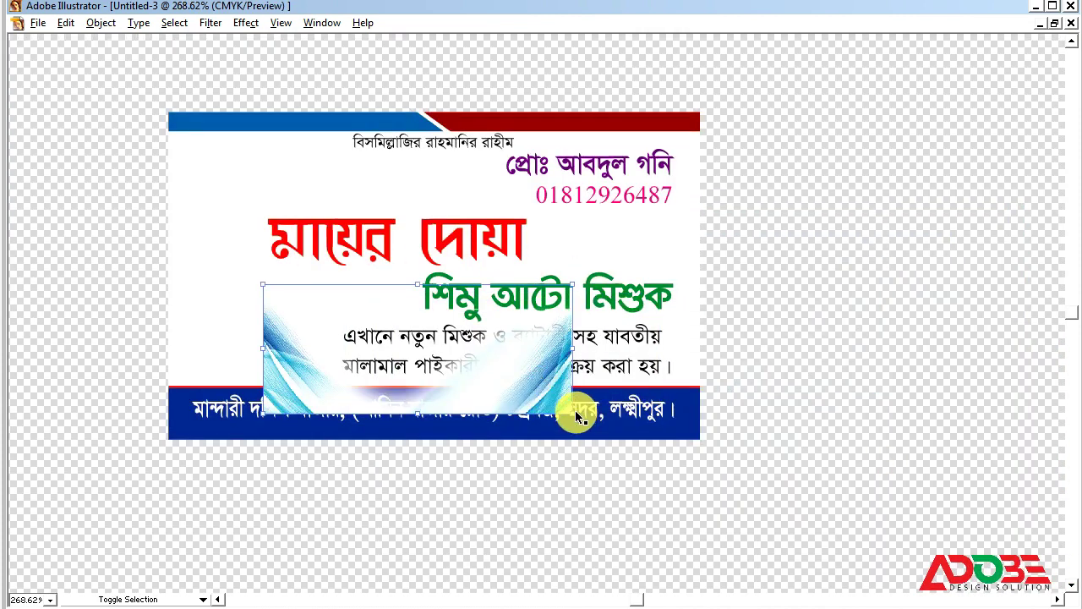
{"action": "left_click_drag", "start_coordinate": [574, 412], "coordinate": [648, 443]}
Step: Set the wave image width to 3.25 in and align it to the card's left and bottom edges
{"action": "key", "text": "Tab"}
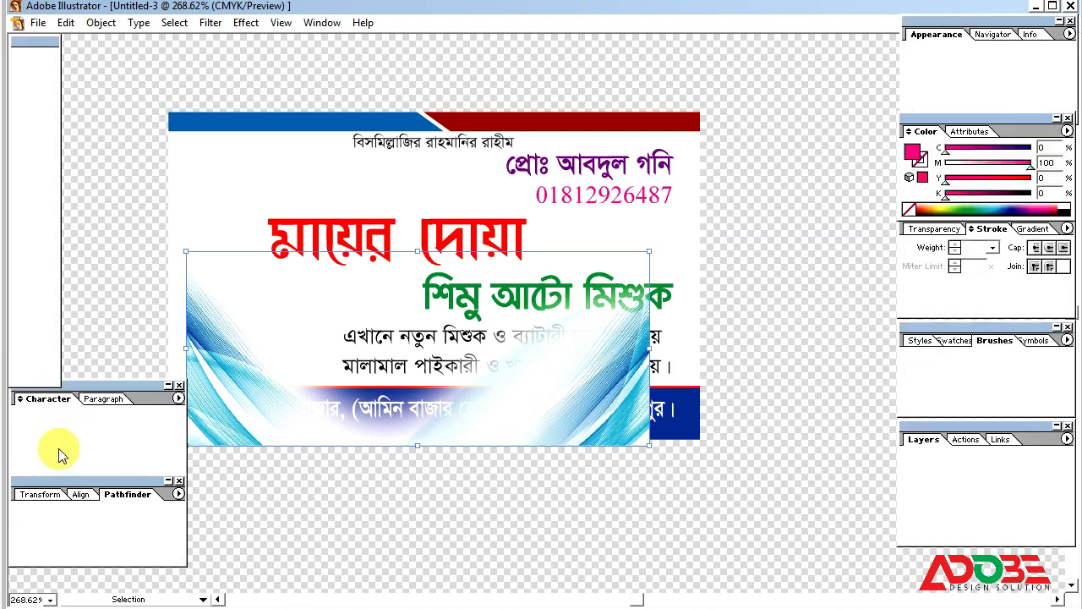
{"action": "left_click", "coordinate": [42, 494]}
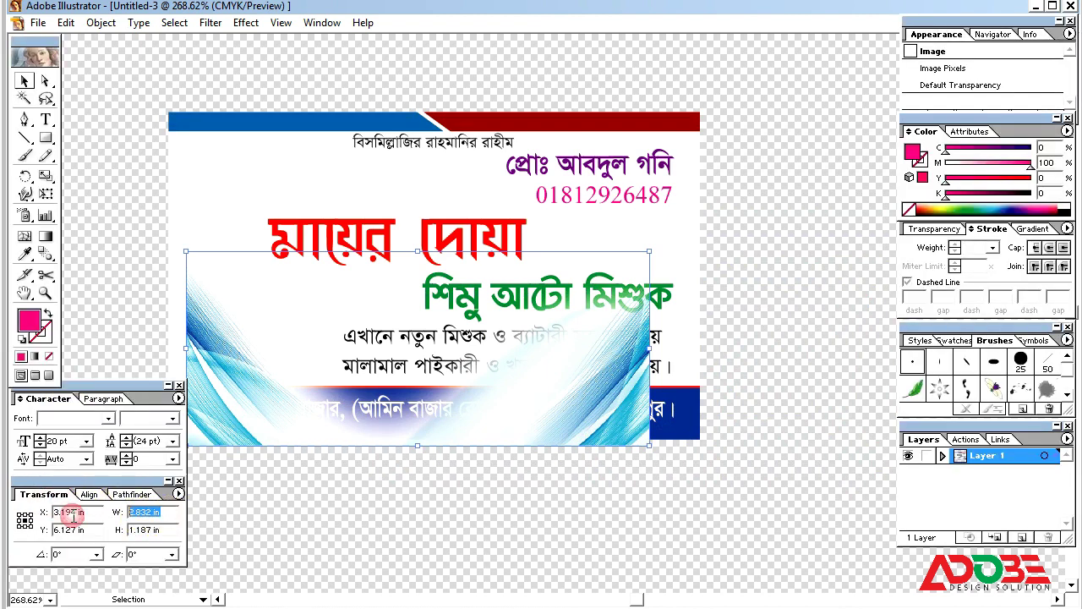
{"action": "type", "text": "3.25"}
{"action": "key", "text": "Tab"}
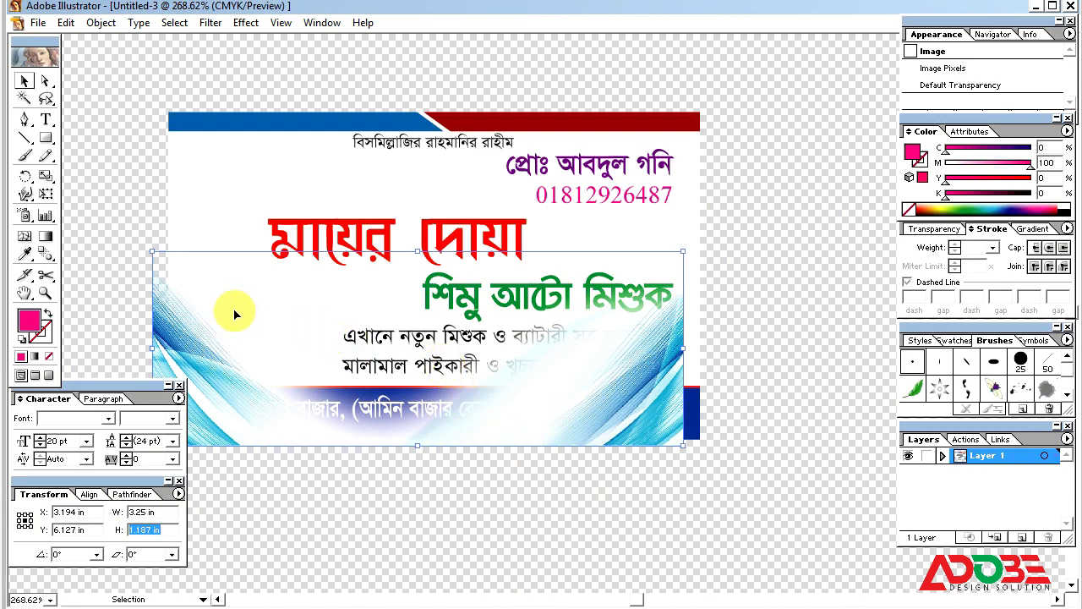
{"action": "left_click_drag", "start_coordinate": [169, 306], "coordinate": [220, 263]}
{"action": "left_click", "coordinate": [187, 225], "text": "shift"}
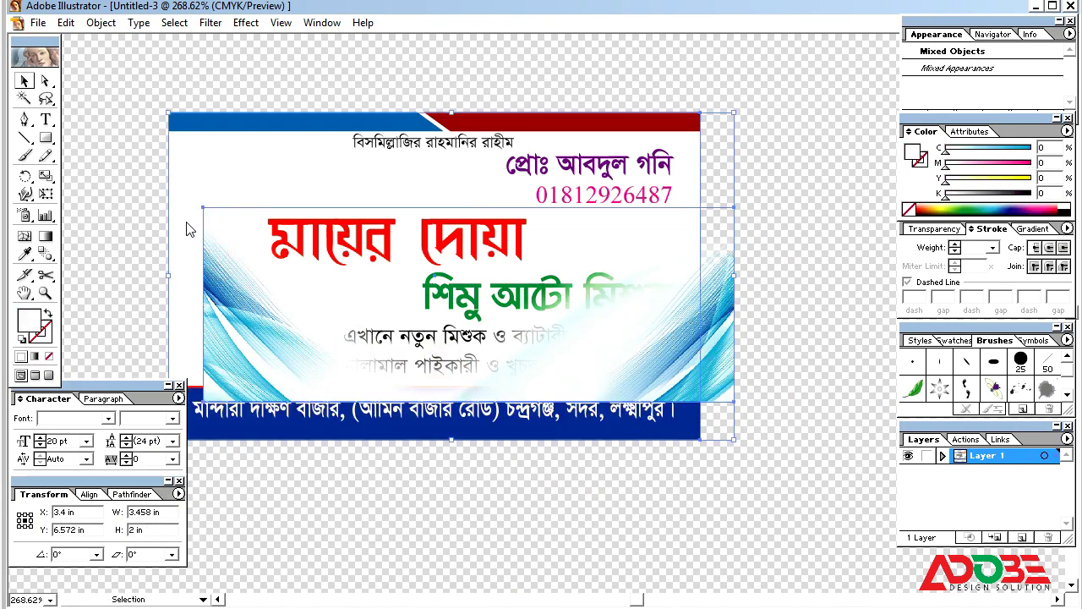
{"action": "left_click", "coordinate": [88, 495]}
{"action": "left_click", "coordinate": [25, 522]}
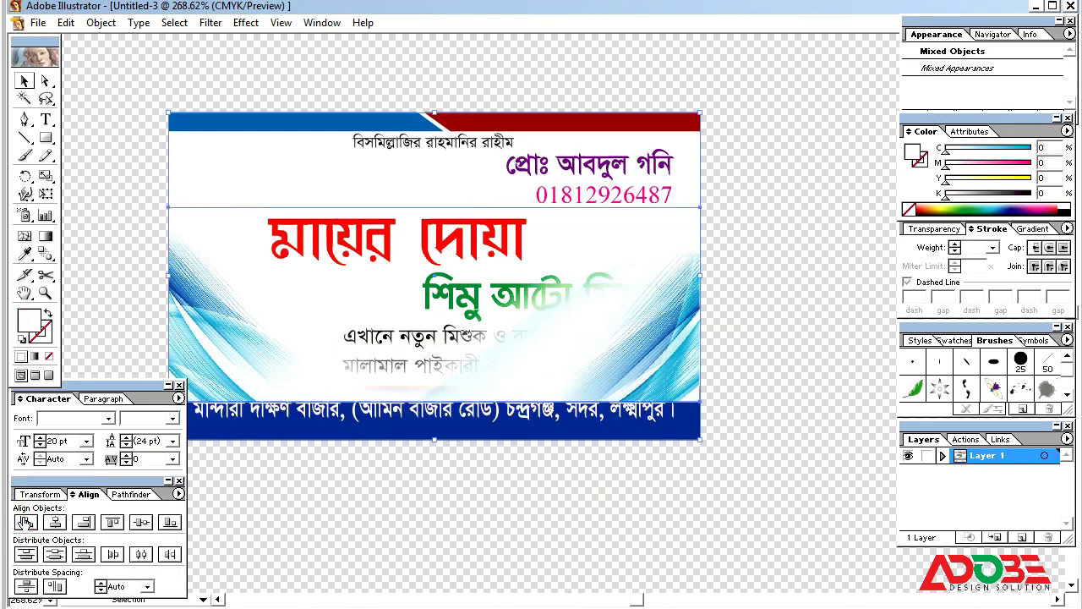
{"action": "left_click", "coordinate": [169, 521]}
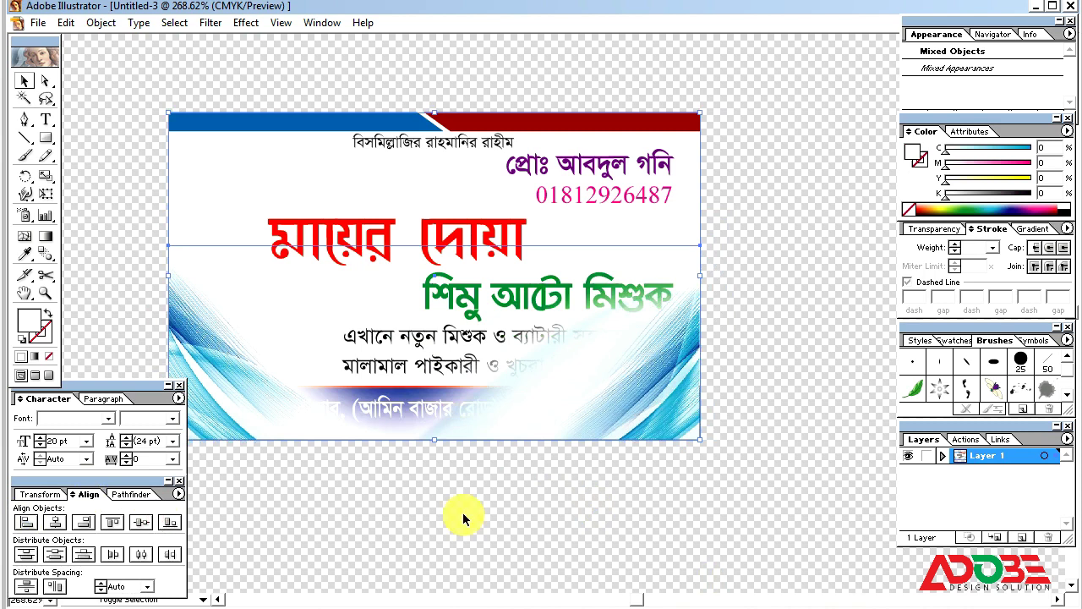
Step: Send the swoosh image behind the text, move it up and rotate it 180°
{"action": "left_click", "coordinate": [95, 261]}
{"action": "left_click", "coordinate": [211, 304]}
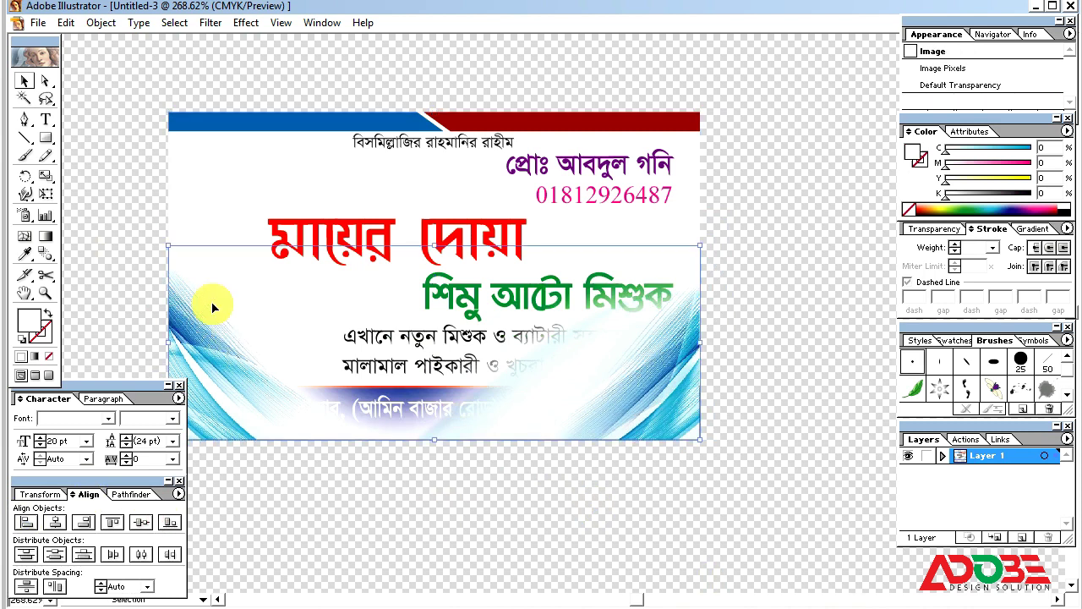
{"action": "key", "text": "ctrl+shift+bracketleft"}
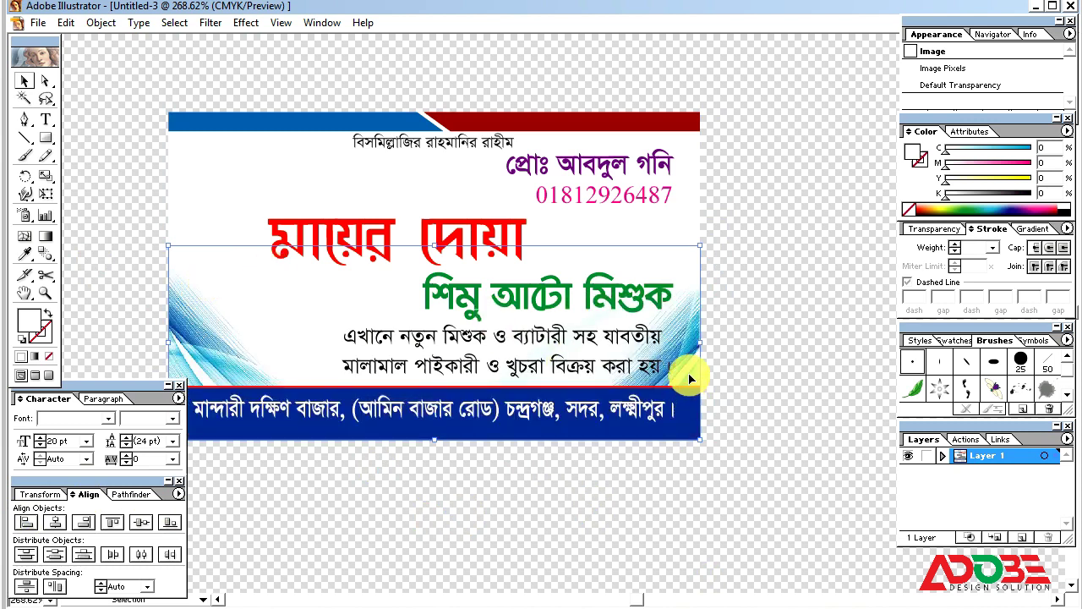
{"action": "left_click_drag", "start_coordinate": [688, 375], "coordinate": [688, 332]}
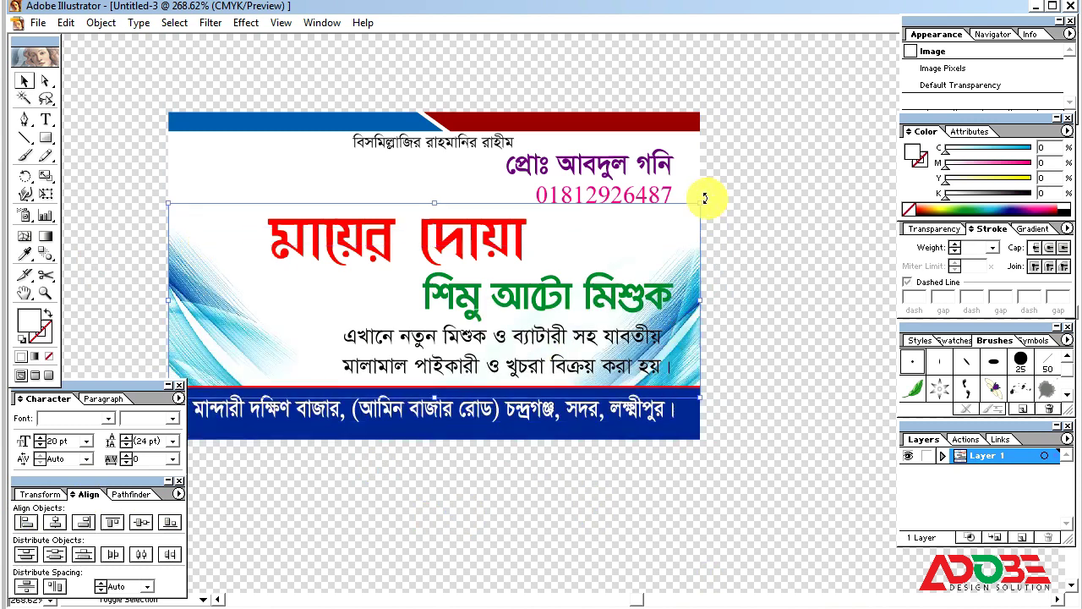
{"action": "left_click_drag", "start_coordinate": [704, 198], "coordinate": [271, 187]}
{"action": "left_click_drag", "start_coordinate": [225, 260], "coordinate": [203, 309]}
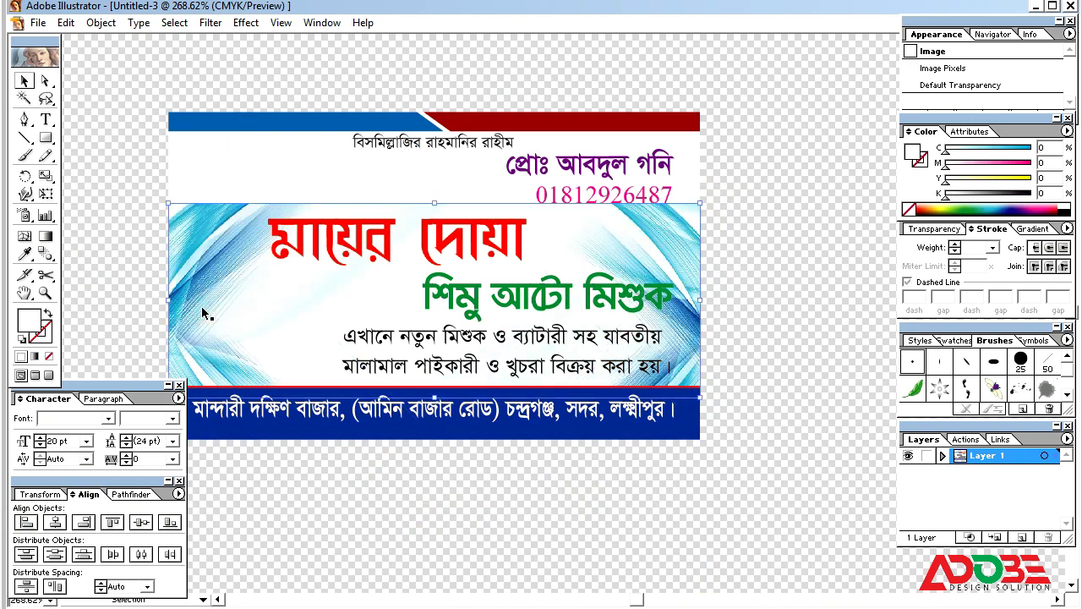
Step: Align the swoosh image's top with the card's top edge and deselect
{"action": "left_click", "coordinate": [231, 171], "text": "shift"}
{"action": "left_click", "coordinate": [114, 520]}
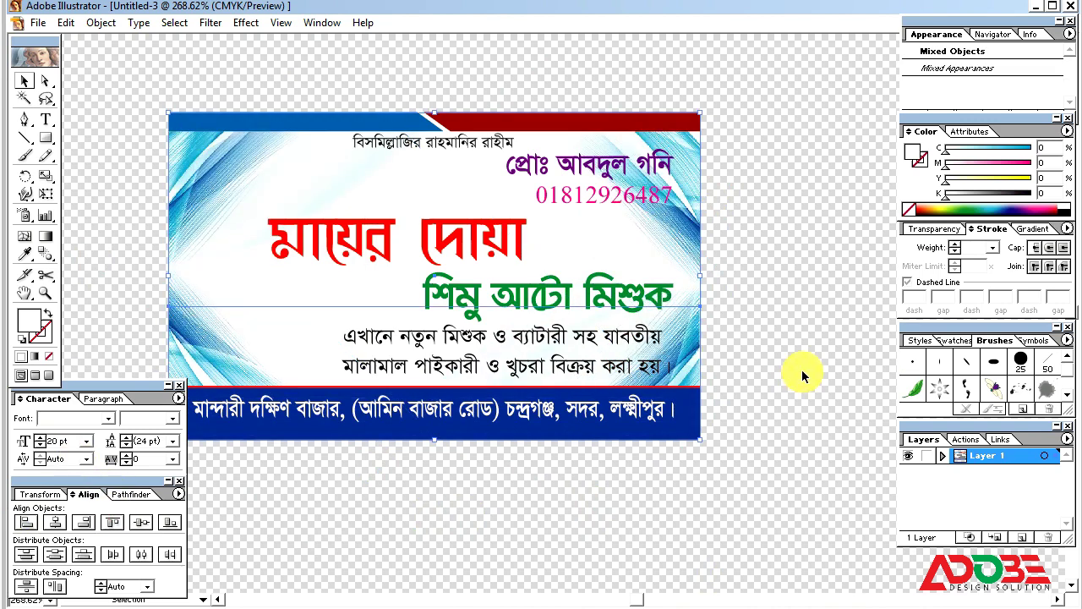
{"action": "left_click", "coordinate": [762, 256]}
{"action": "key", "text": "Tab"}
{"action": "key", "text": "Tab"}
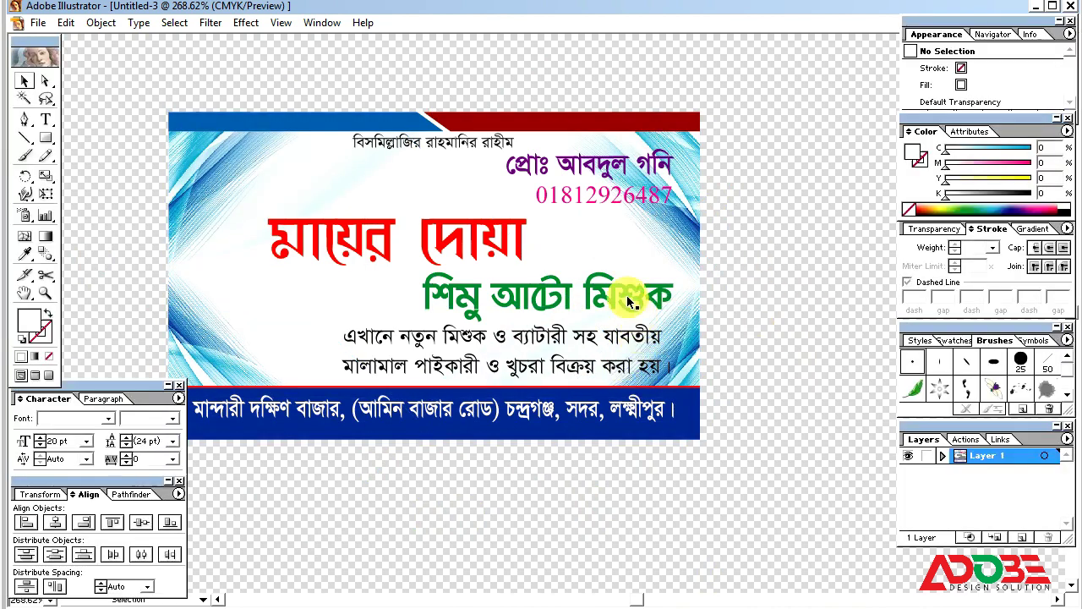
Step: Paste a copy of the red title মায়ের দোয়া exactly in front of it
{"action": "left_click", "coordinate": [515, 239]}
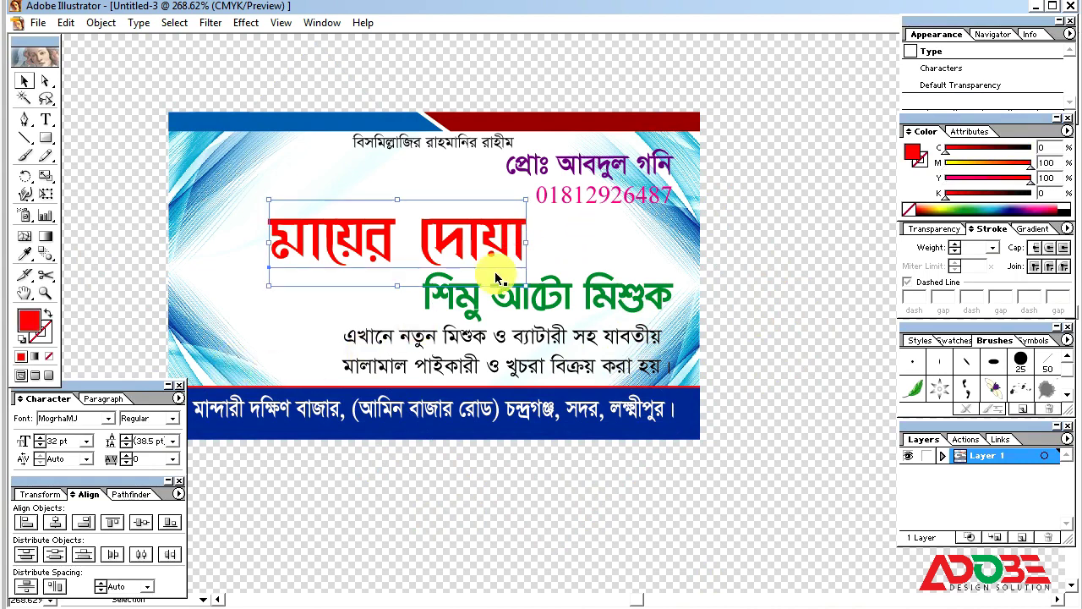
{"action": "left_click", "coordinate": [75, 25]}
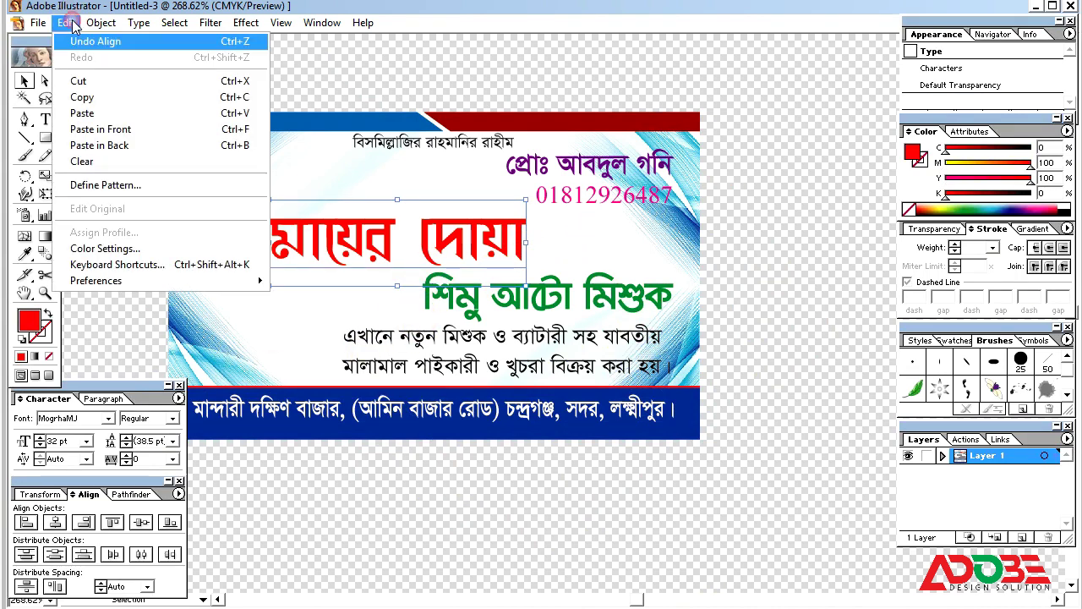
{"action": "left_click", "coordinate": [88, 97]}
{"action": "left_click", "coordinate": [66, 24]}
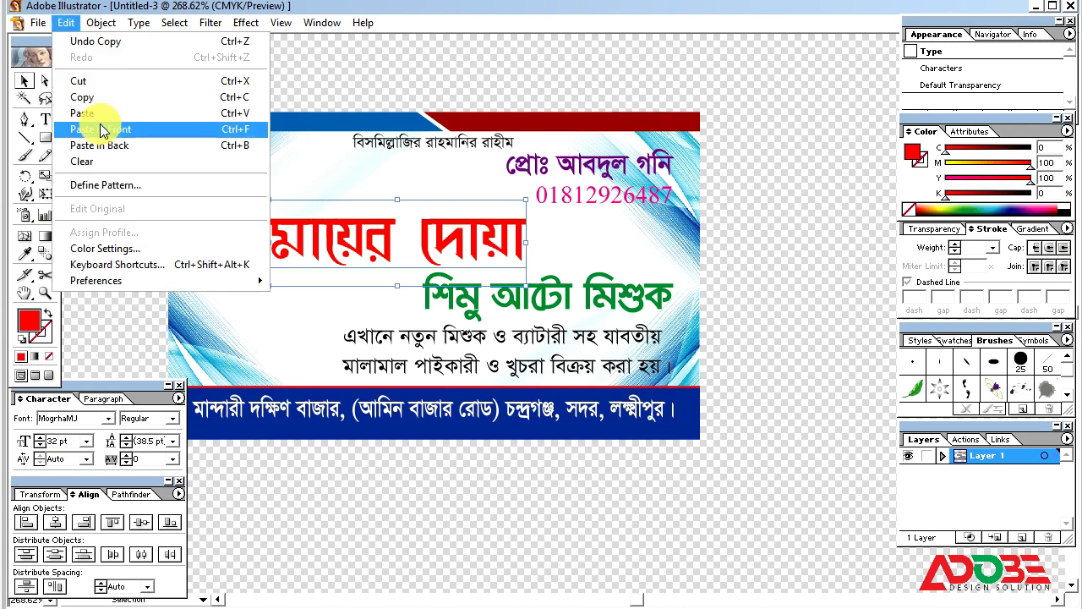
{"action": "left_click", "coordinate": [101, 129]}
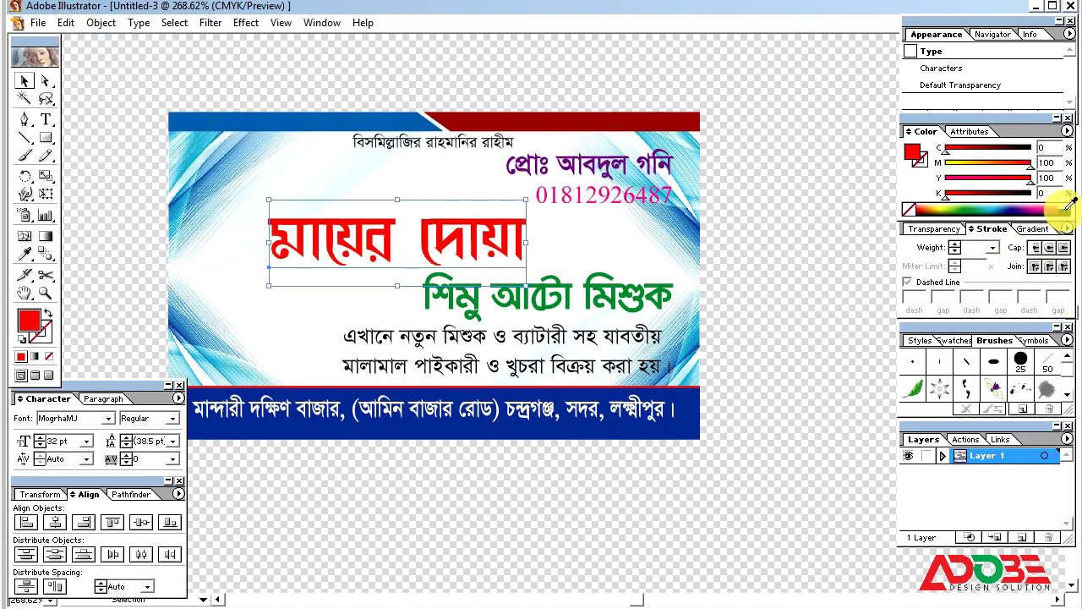
{"action": "key", "text": "ctrl+shift+a"}
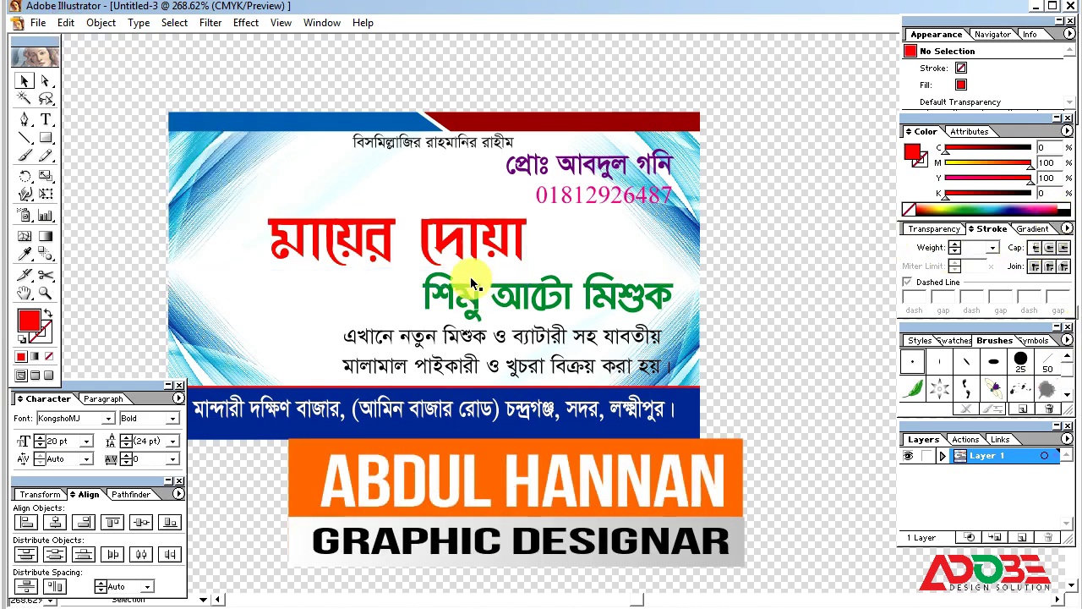
{"action": "left_click", "coordinate": [462, 250]}
Step: Give the title copy a white fill and a 1 pt stroke
{"action": "left_click", "coordinate": [1067, 206]}
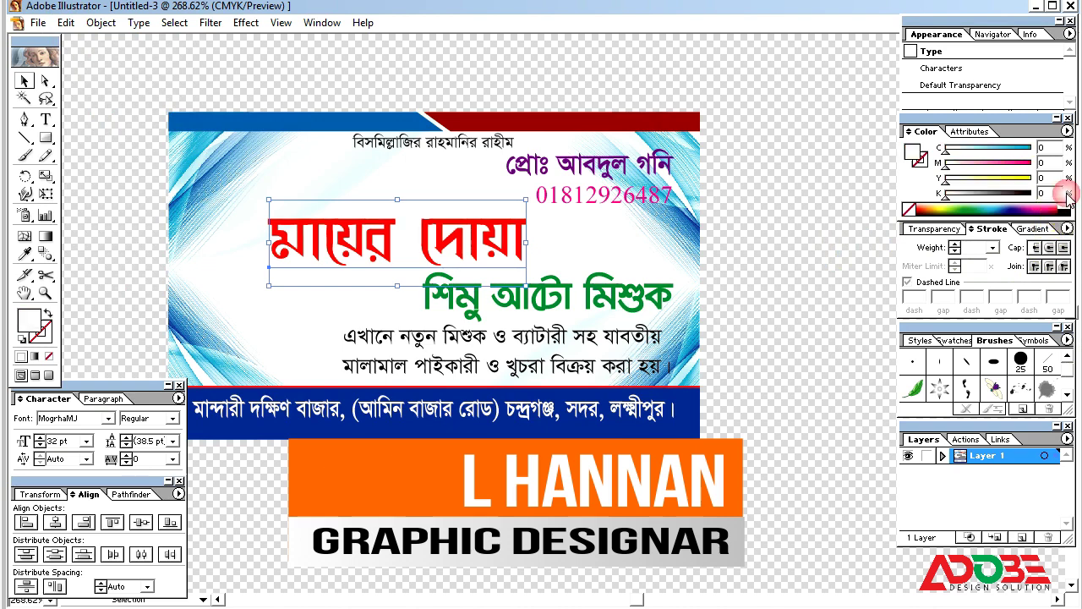
{"action": "left_click", "coordinate": [992, 247]}
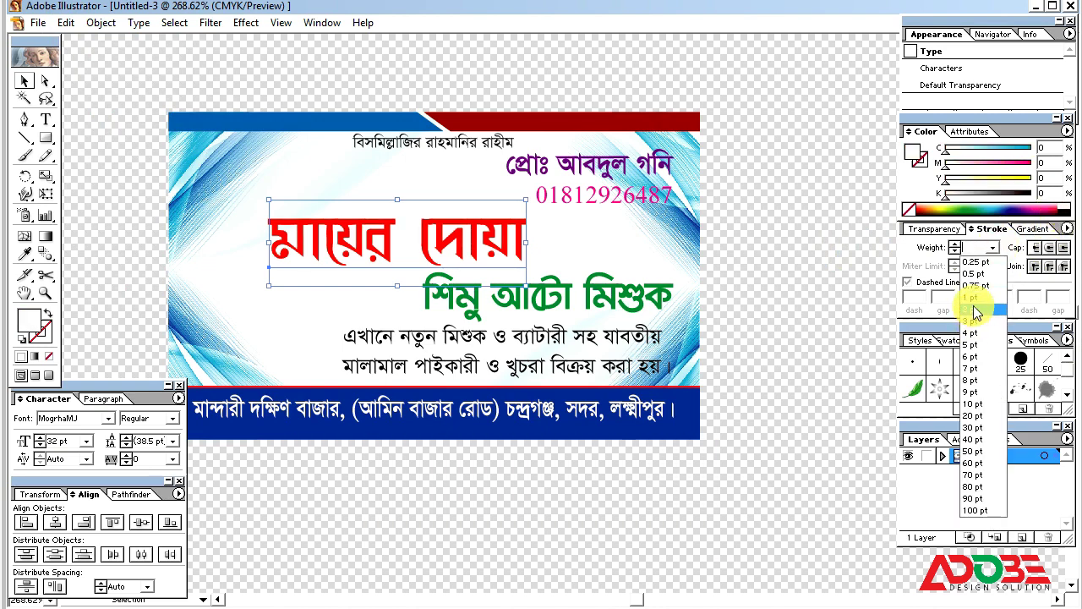
{"action": "left_click", "coordinate": [974, 297]}
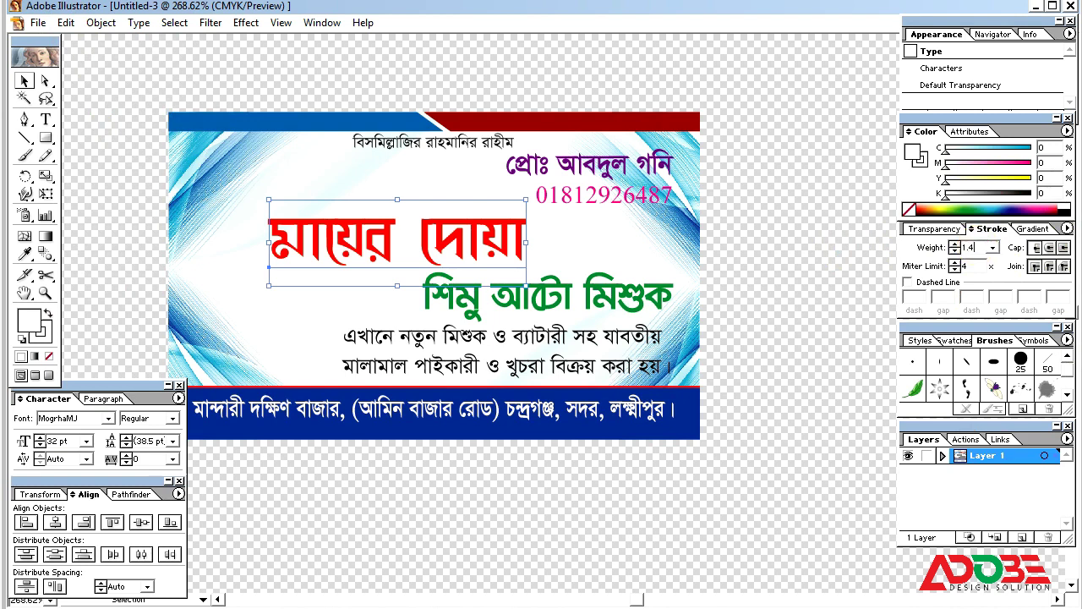
{"action": "left_click", "coordinate": [1048, 265]}
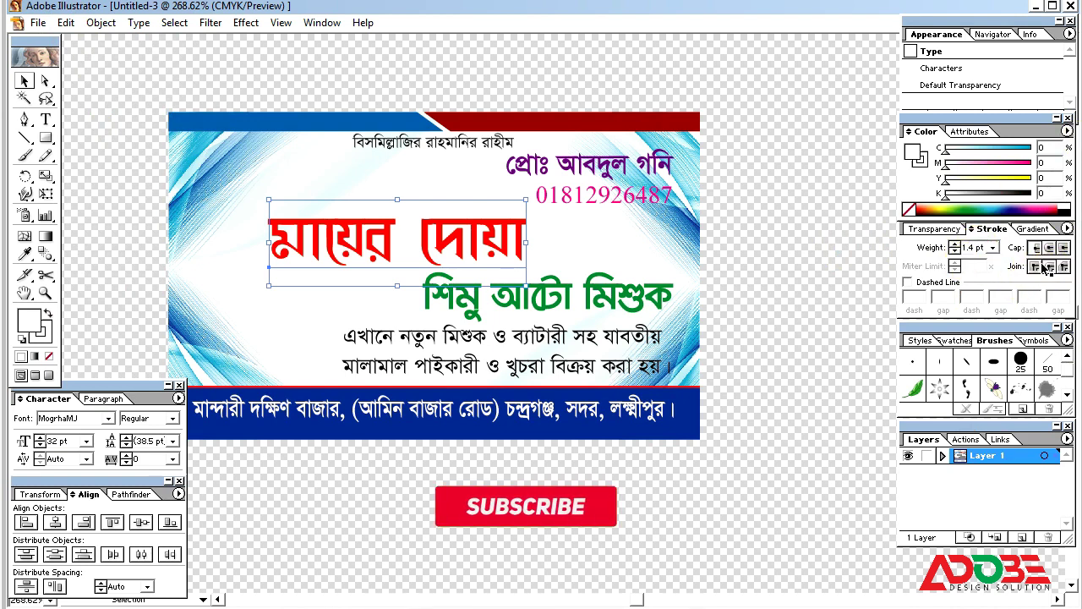
Step: Paste another title copy in front and fill it with 30% grey
{"action": "left_click", "coordinate": [66, 23]}
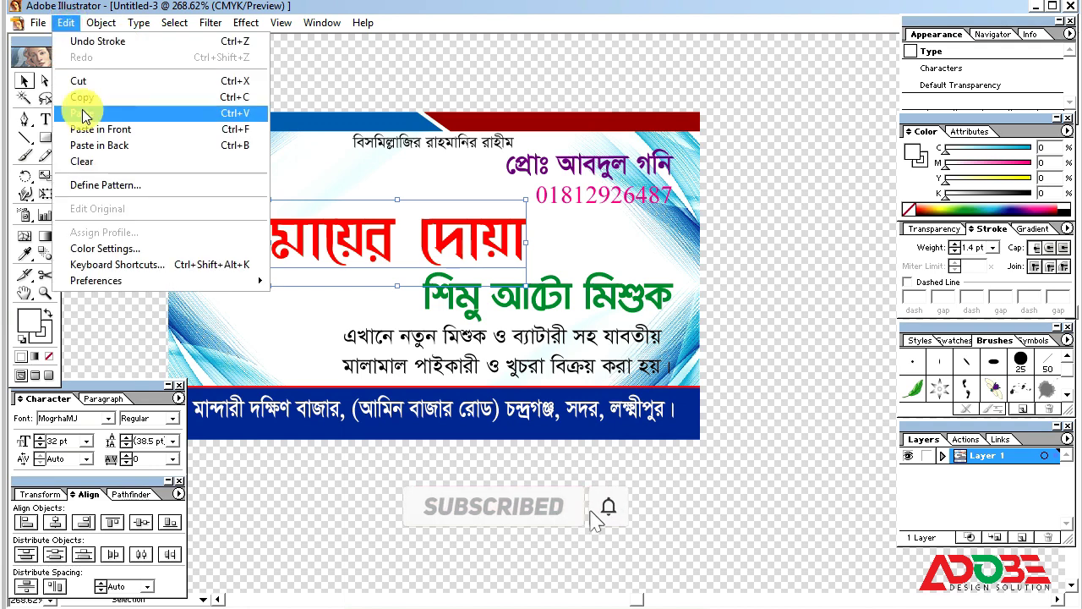
{"action": "left_click", "coordinate": [84, 98]}
{"action": "left_click", "coordinate": [66, 23]}
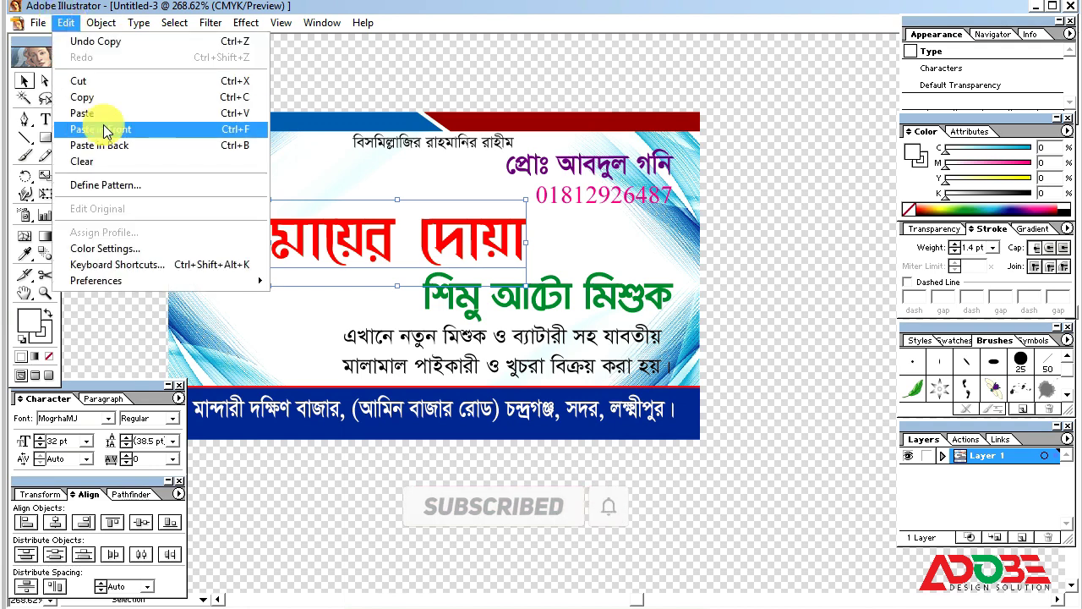
{"action": "left_click", "coordinate": [103, 130]}
{"action": "left_click", "coordinate": [287, 282]}
{"action": "left_click", "coordinate": [335, 243]}
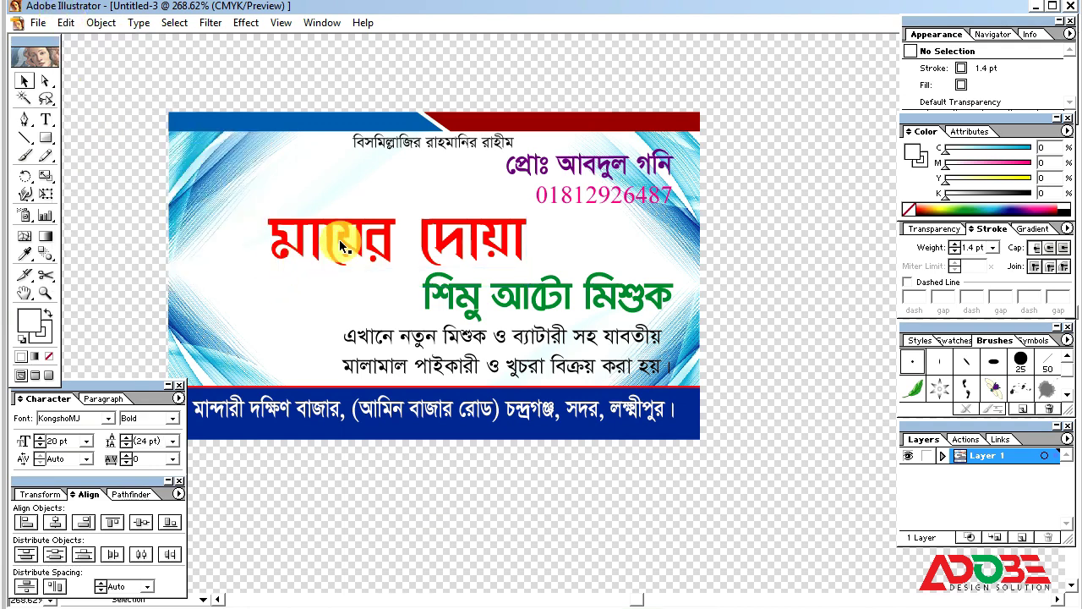
{"action": "left_click", "coordinate": [972, 205]}
{"action": "key", "text": "Return"}
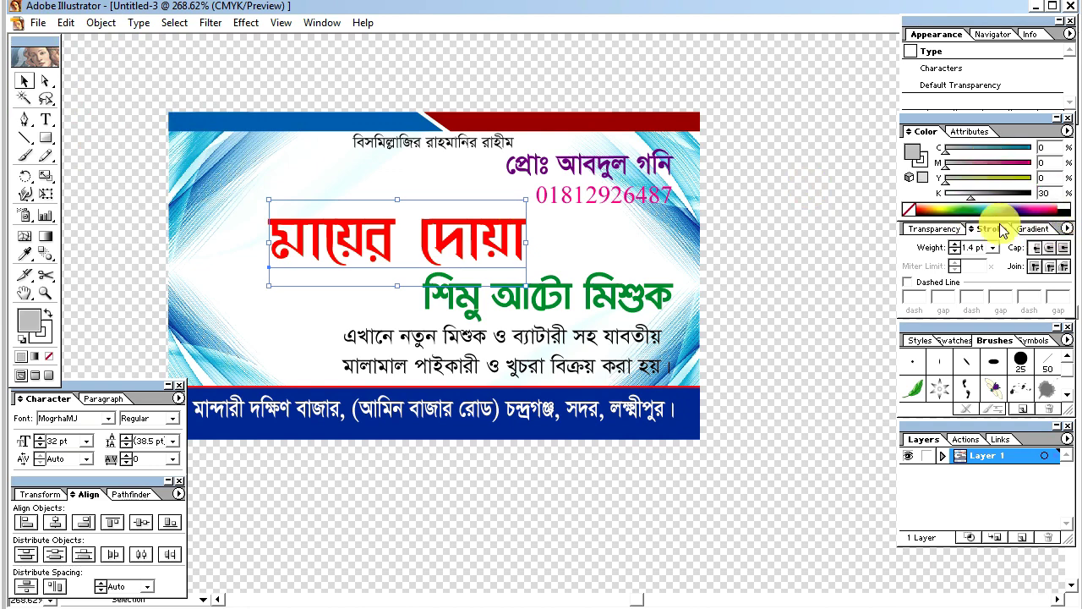
Step: Give the grey title copy a light grey 2 pt outline and nudge it down slightly
{"action": "left_click", "coordinate": [44, 340]}
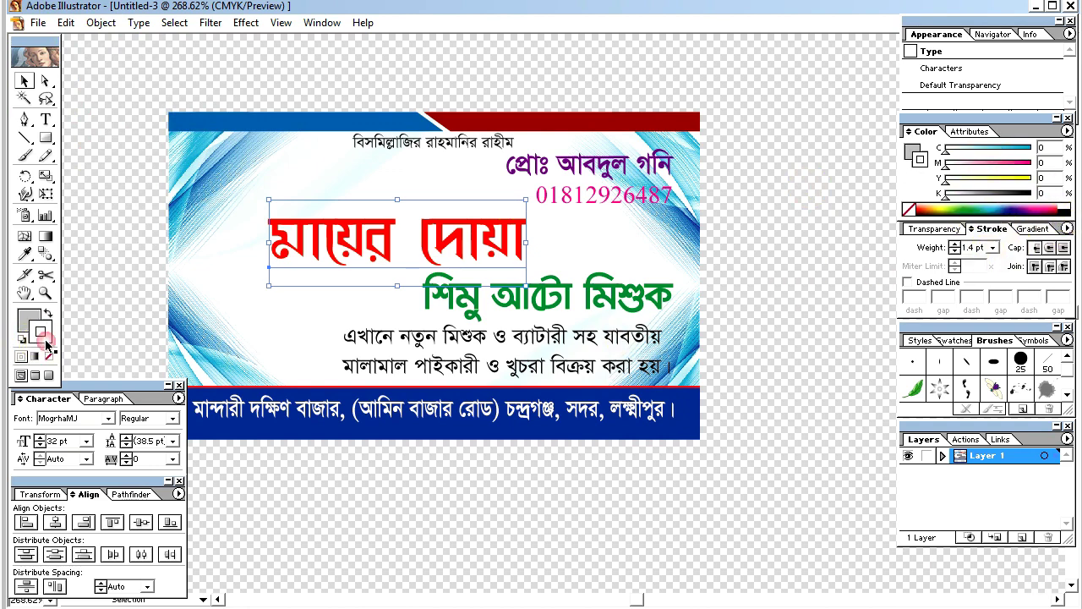
{"action": "left_click", "coordinate": [1050, 193]}
{"action": "left_click", "coordinate": [994, 247]}
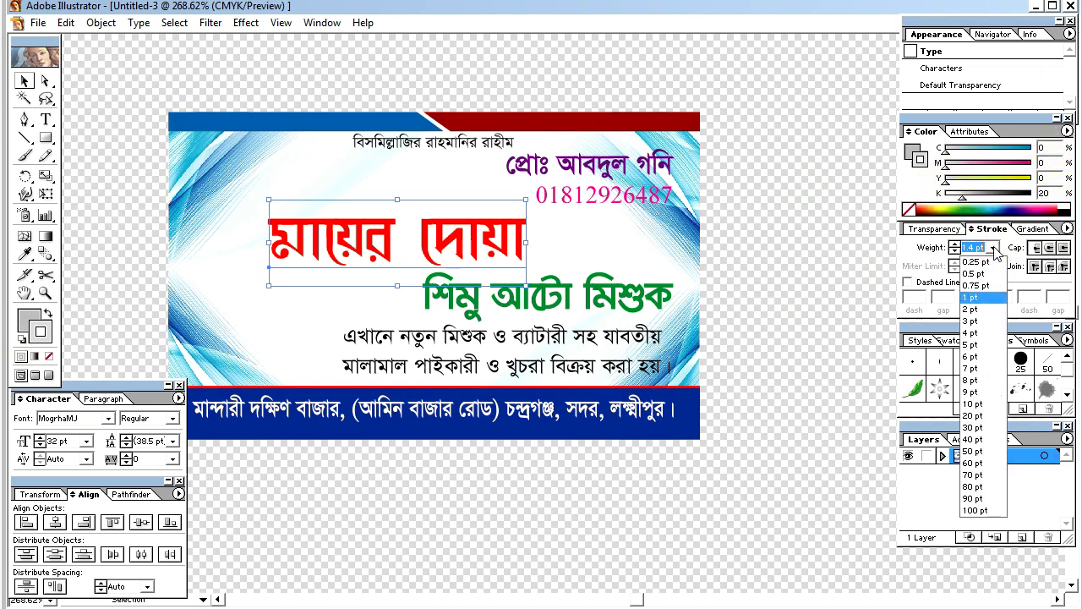
{"action": "left_click", "coordinate": [970, 311]}
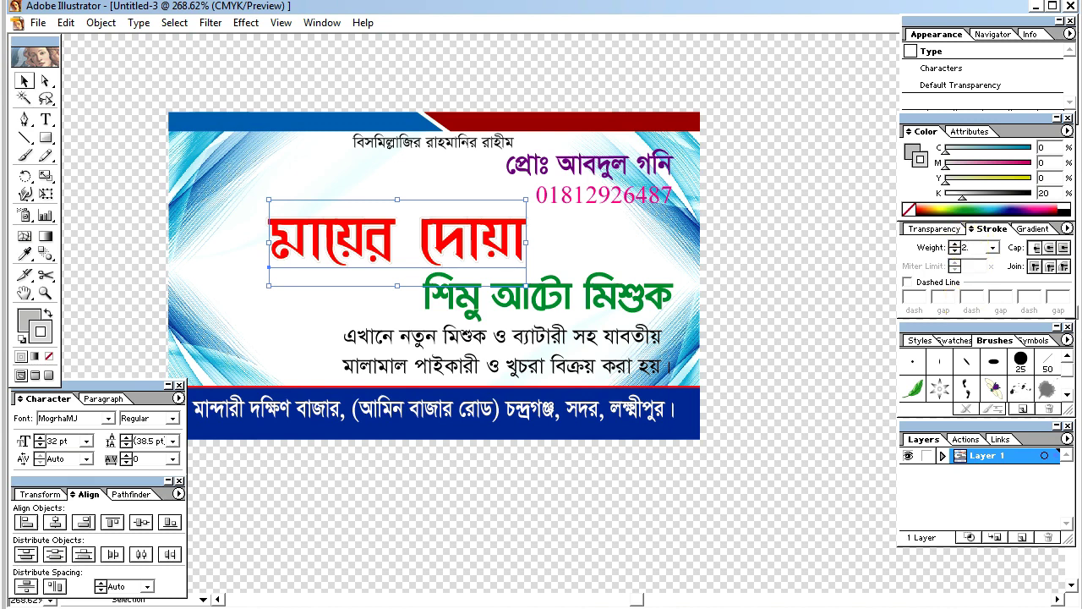
{"action": "key", "text": "Down"}
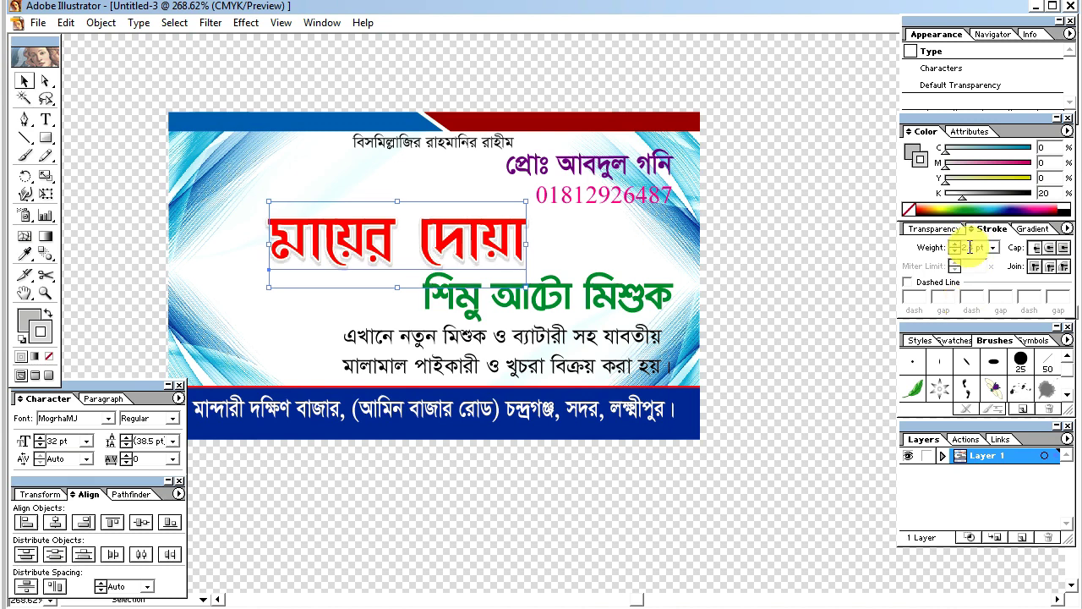
{"action": "left_click", "coordinate": [786, 283]}
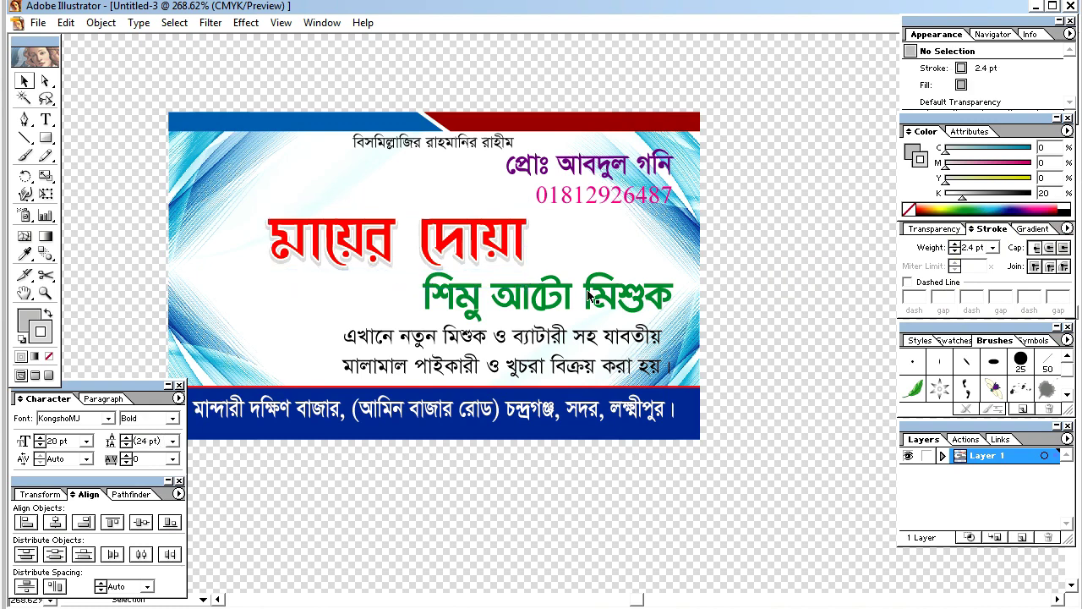
{"action": "left_click", "coordinate": [592, 296]}
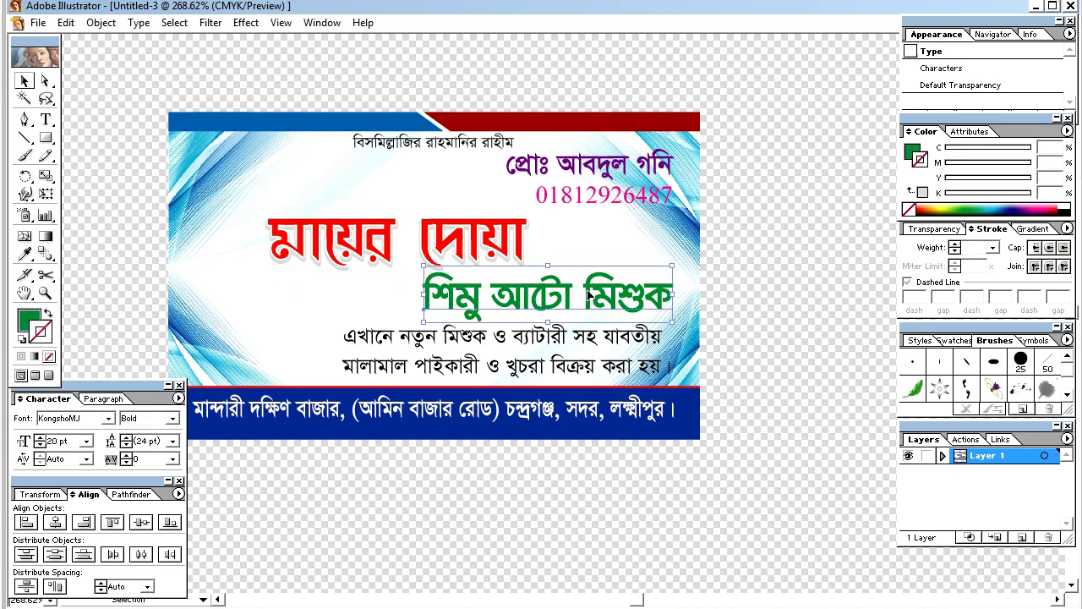
Step: Paste a copy of the green subtitle শিমু আটা মিশুক exactly in front
{"action": "left_click", "coordinate": [66, 23]}
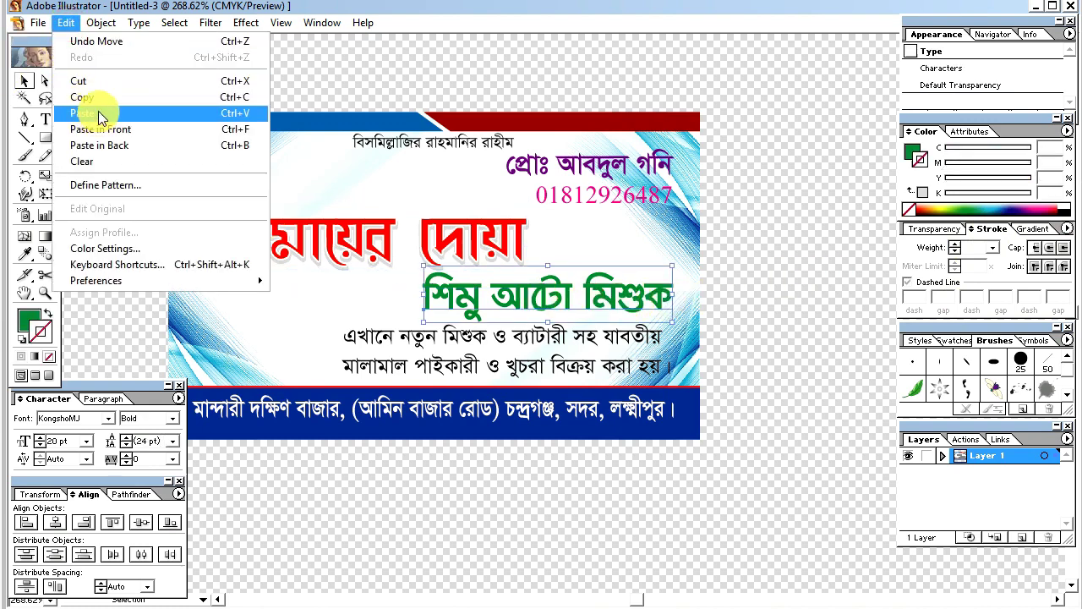
{"action": "left_click", "coordinate": [98, 101]}
{"action": "left_click", "coordinate": [65, 23]}
{"action": "left_click", "coordinate": [114, 133]}
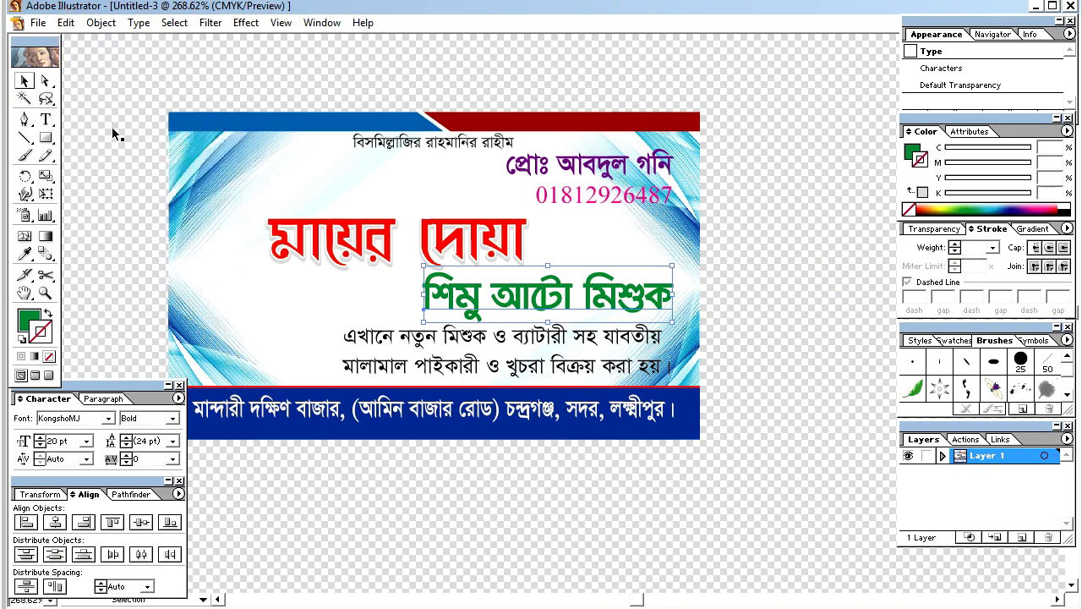
{"action": "left_click", "coordinate": [689, 334]}
{"action": "left_click", "coordinate": [630, 280]}
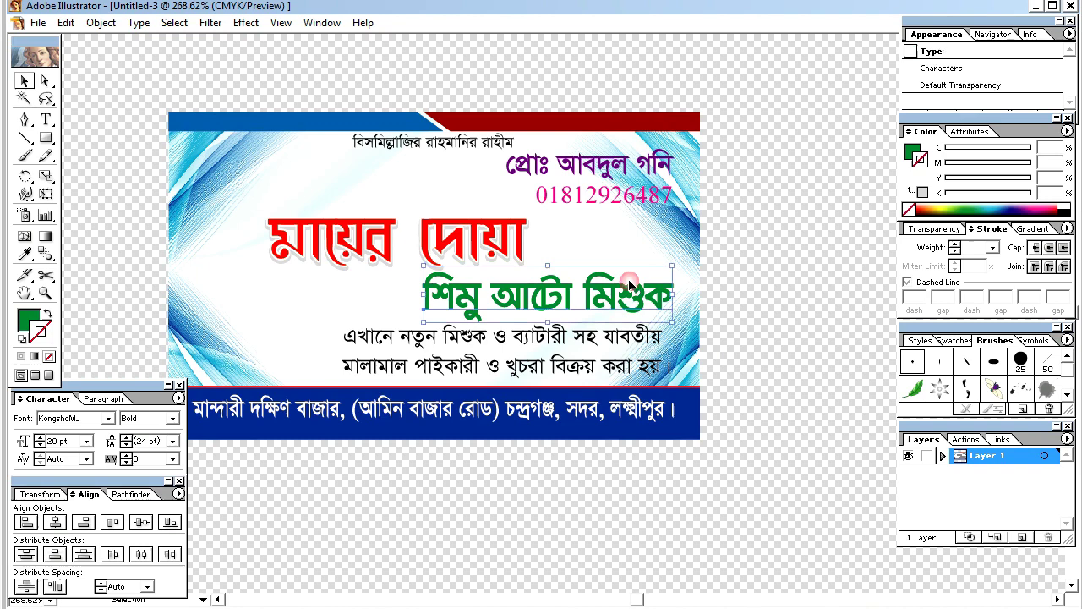
Step: Give the subtitle copy a 2 pt white outline stroke
{"action": "left_click", "coordinate": [1067, 206]}
{"action": "left_click", "coordinate": [994, 248]}
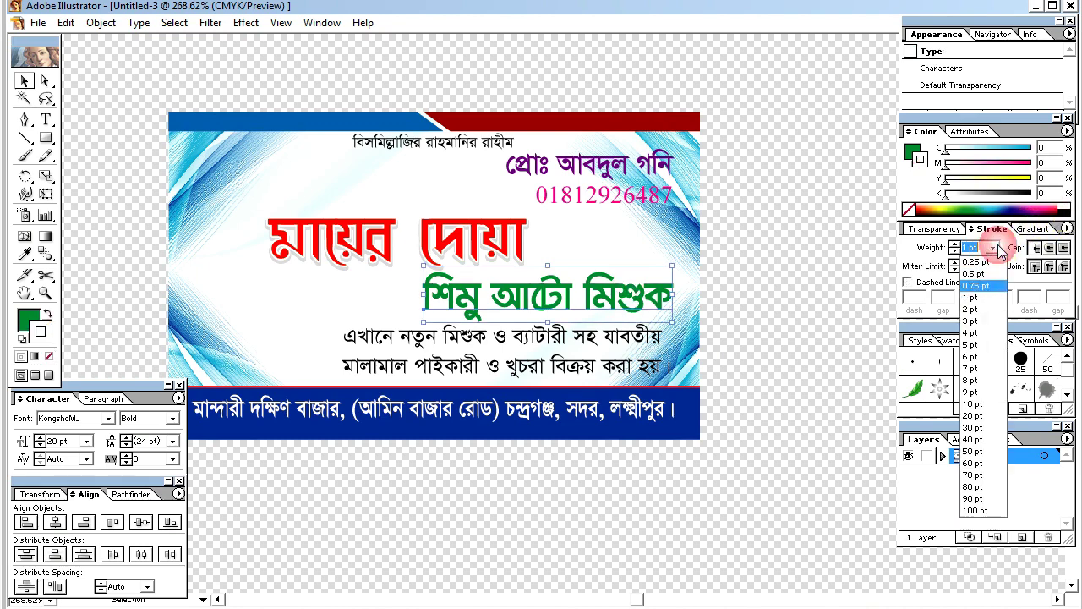
{"action": "left_click", "coordinate": [972, 312]}
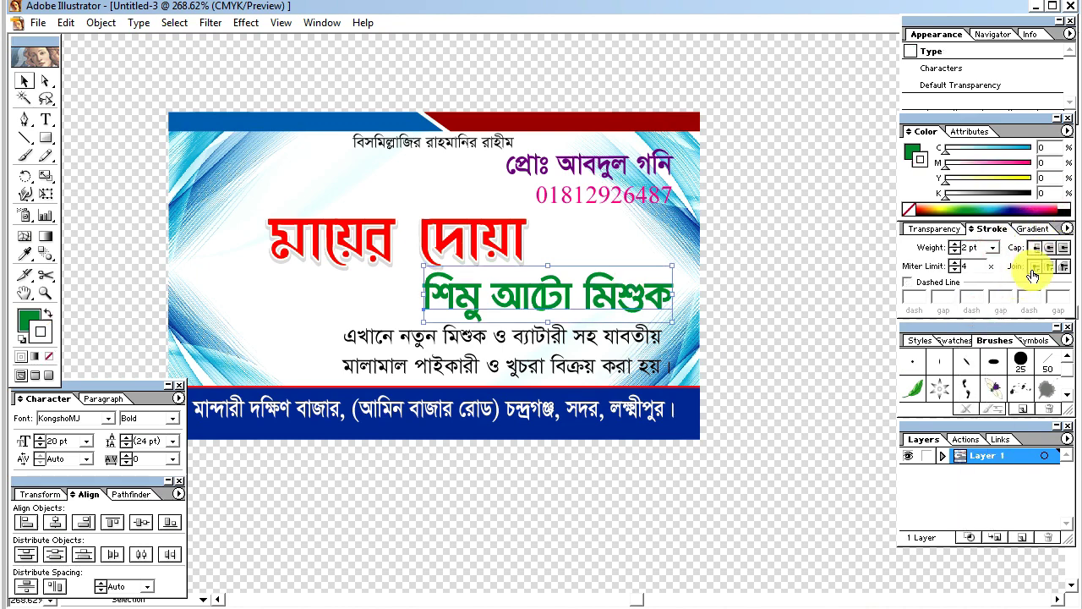
{"action": "left_click", "coordinate": [803, 268]}
Step: Copy the purple name line and paste it exactly in front of the original
{"action": "left_click", "coordinate": [630, 162]}
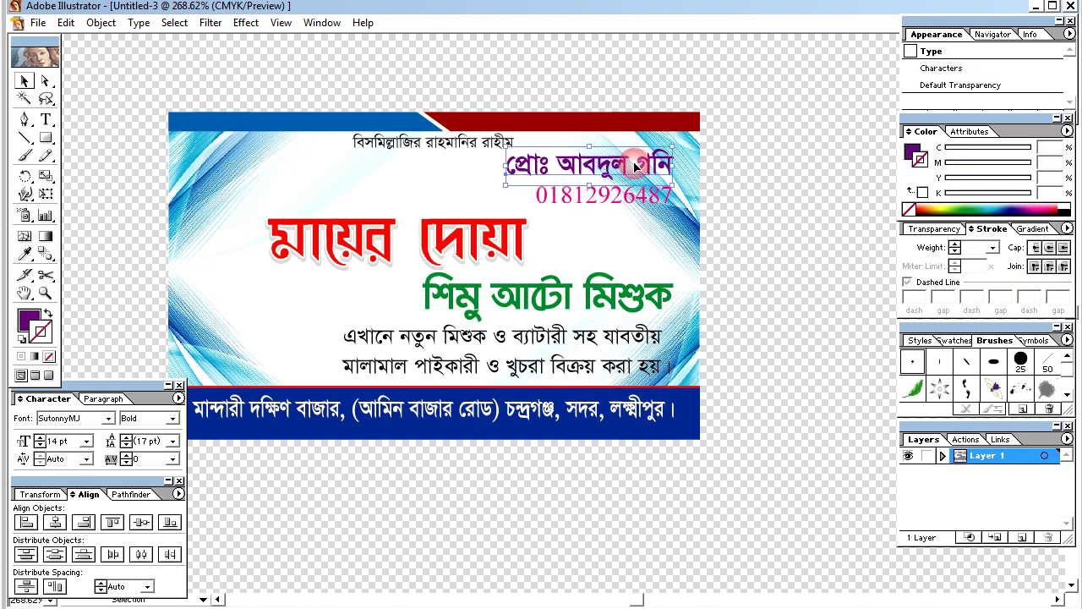
{"action": "left_click", "coordinate": [65, 23]}
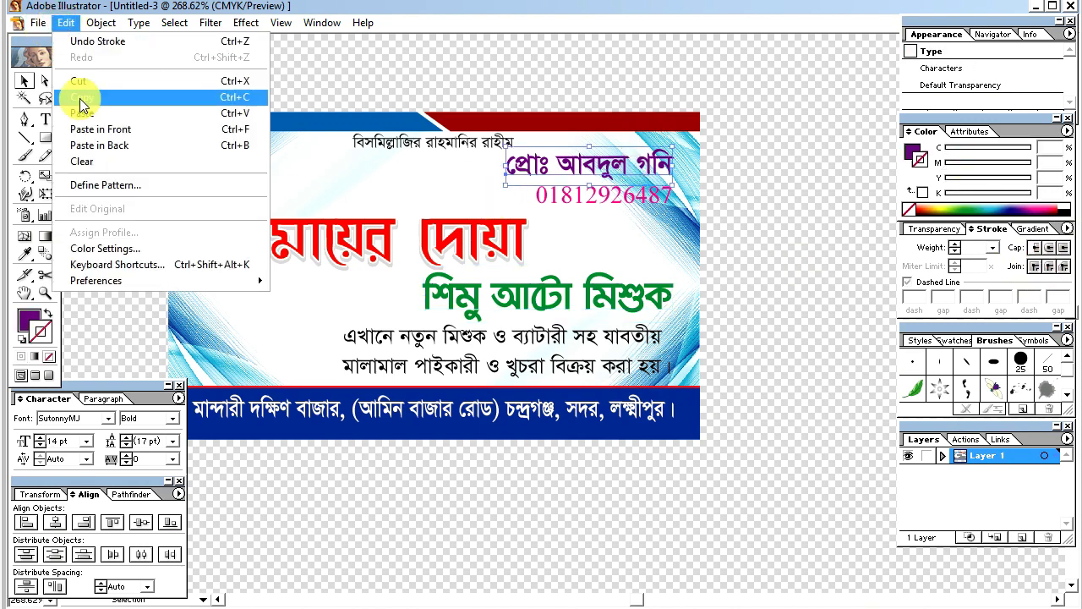
{"action": "left_click", "coordinate": [82, 96]}
{"action": "left_click", "coordinate": [65, 22]}
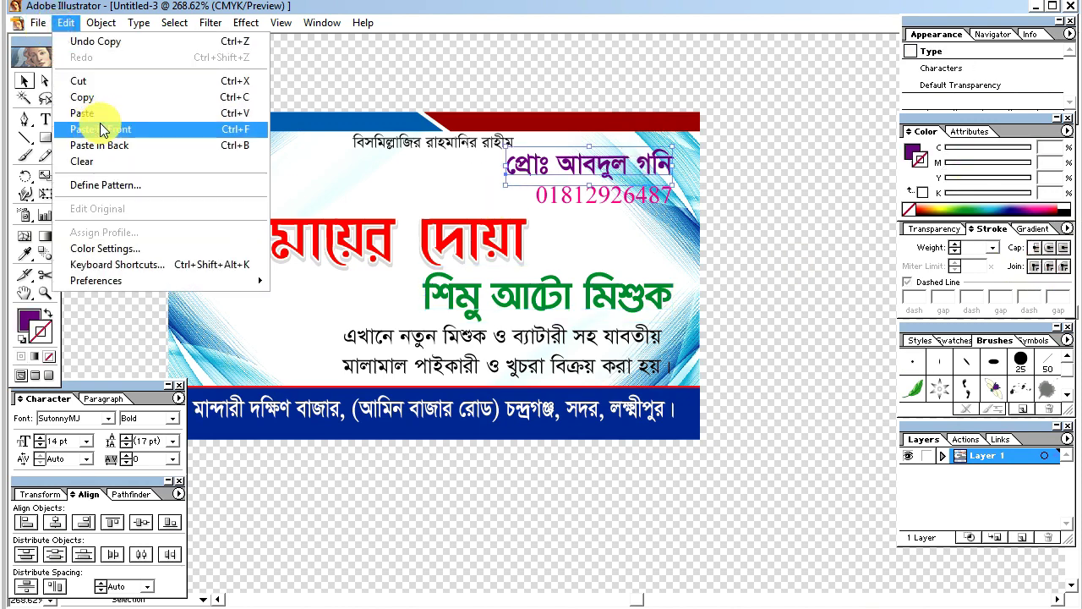
{"action": "left_click", "coordinate": [101, 127]}
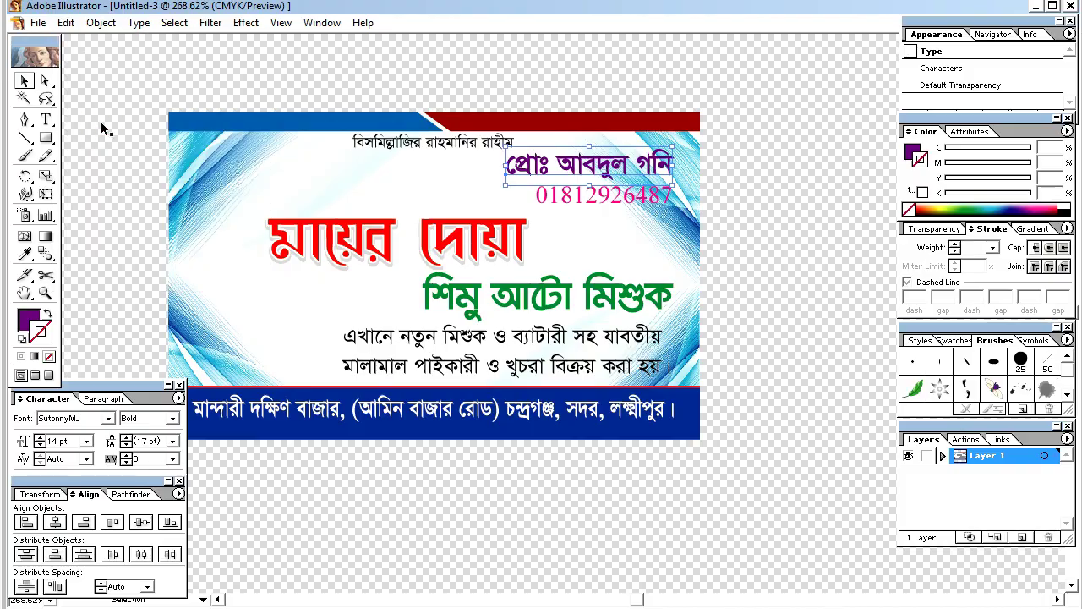
{"action": "left_click", "coordinate": [769, 187]}
{"action": "left_click", "coordinate": [664, 166]}
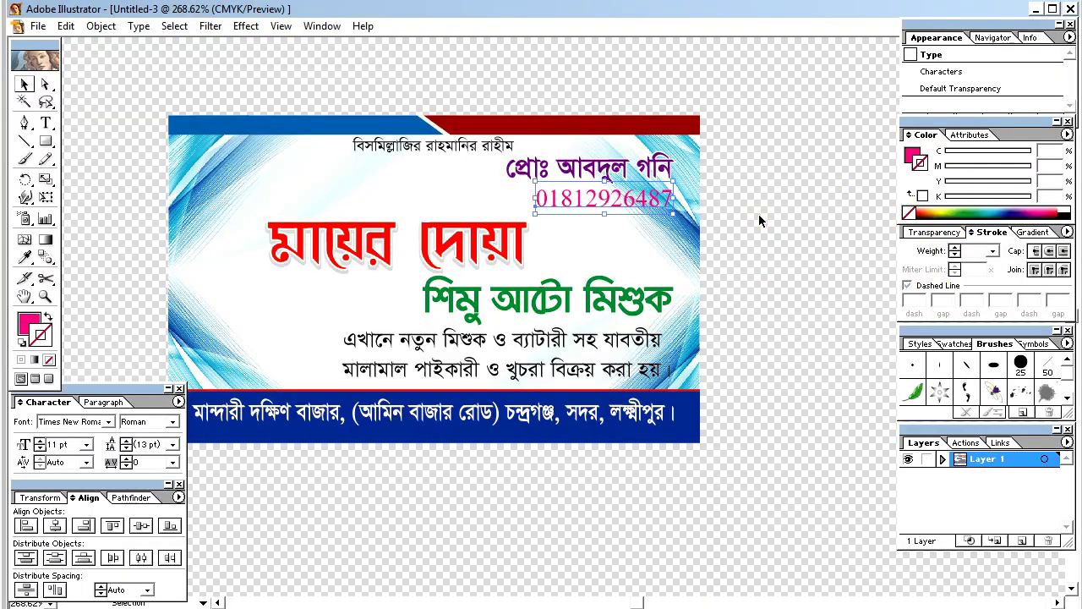
Step: Select the phone number and try a black colour on it, then undo
{"action": "left_click", "coordinate": [751, 216]}
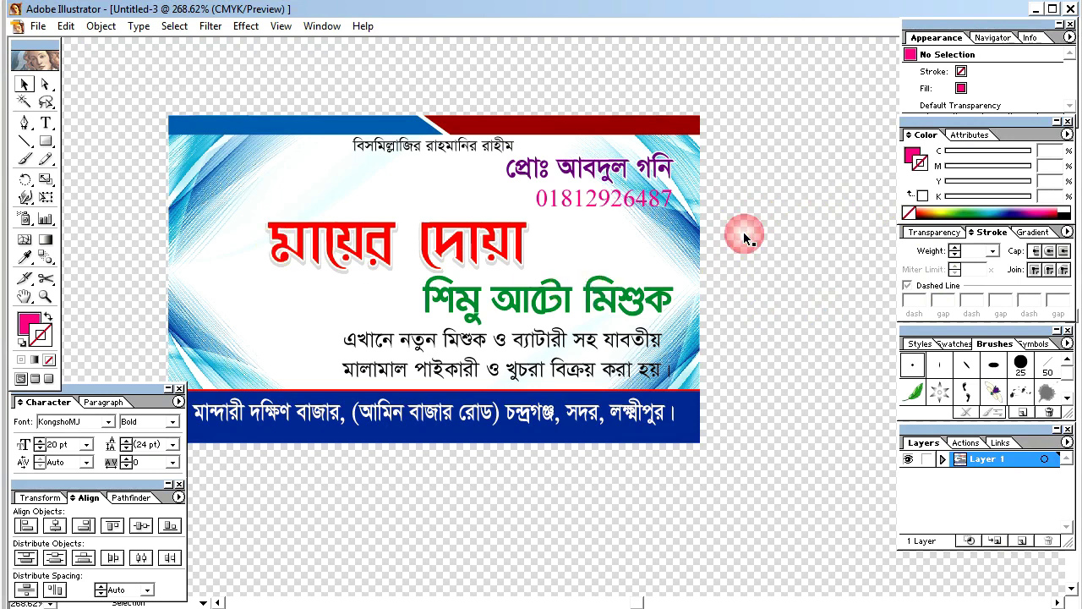
{"action": "left_click", "coordinate": [638, 202]}
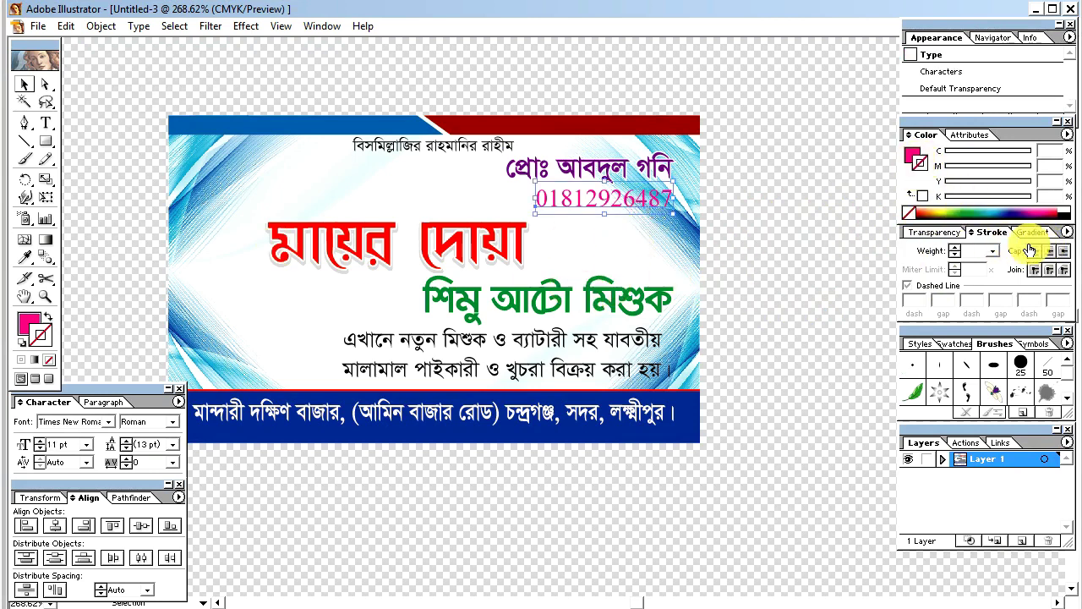
{"action": "left_click", "coordinate": [799, 235]}
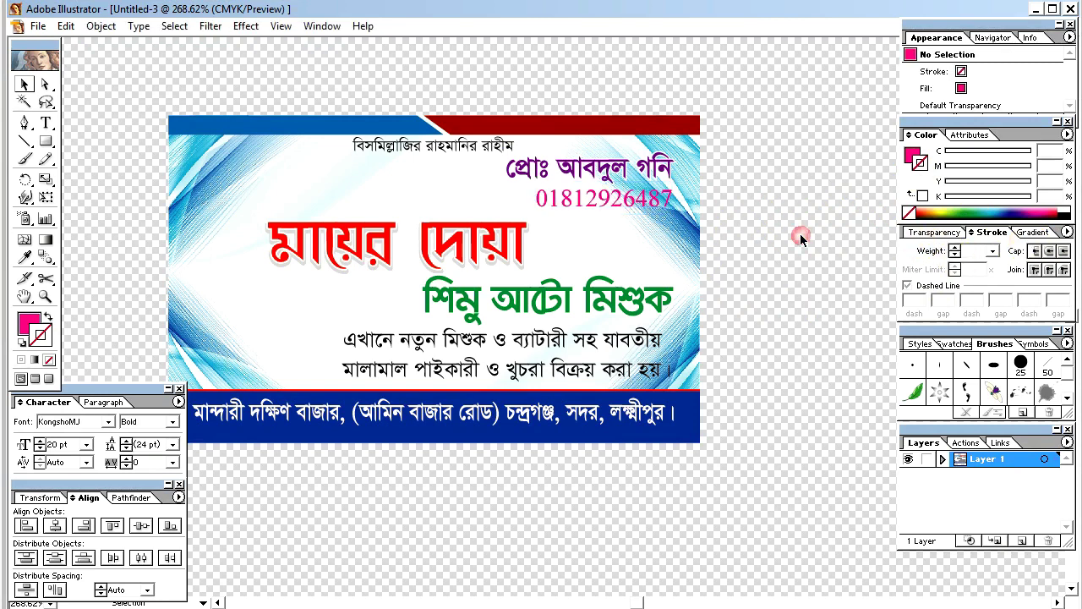
{"action": "left_click", "coordinate": [671, 202]}
{"action": "left_click", "coordinate": [1067, 212]}
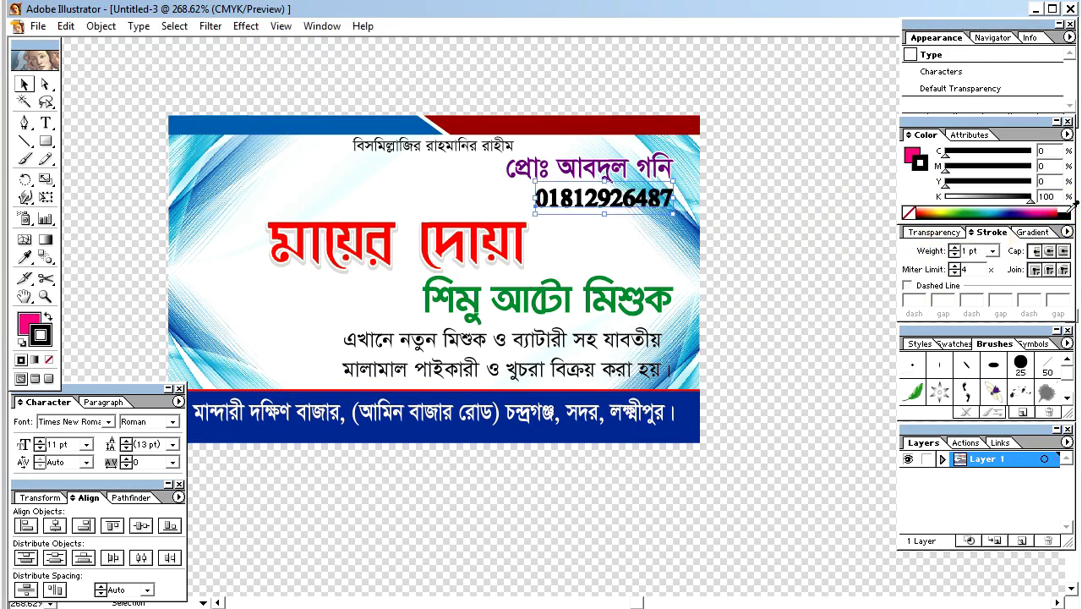
{"action": "key", "text": "ctrl+z"}
Step: Give the phone number a 1 pt white outline stroke
{"action": "left_click", "coordinate": [750, 253]}
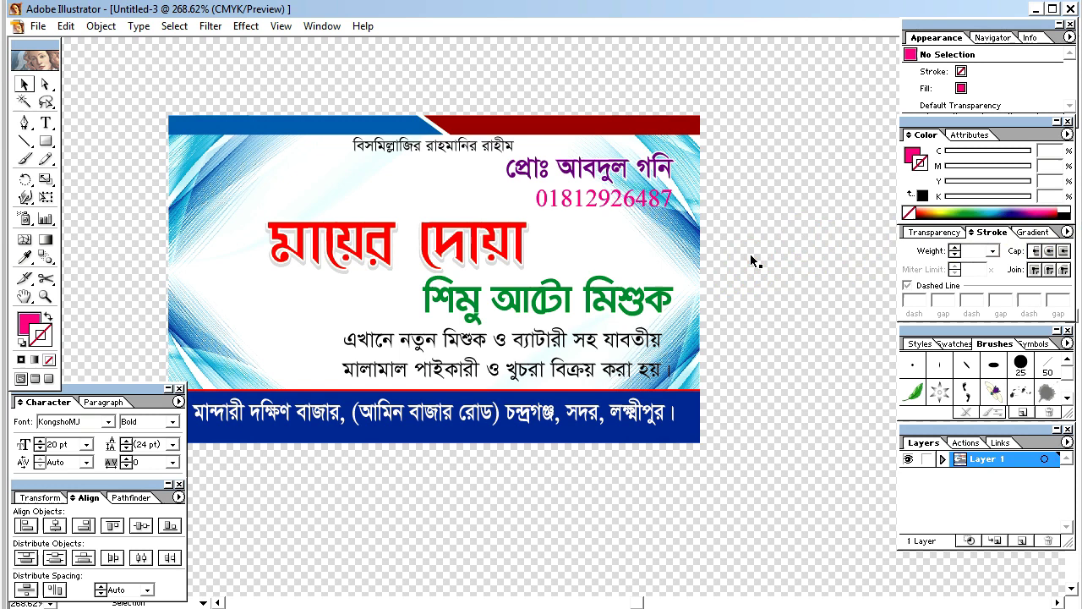
{"action": "left_click", "coordinate": [607, 199]}
{"action": "key", "text": "ctrl+shift+a"}
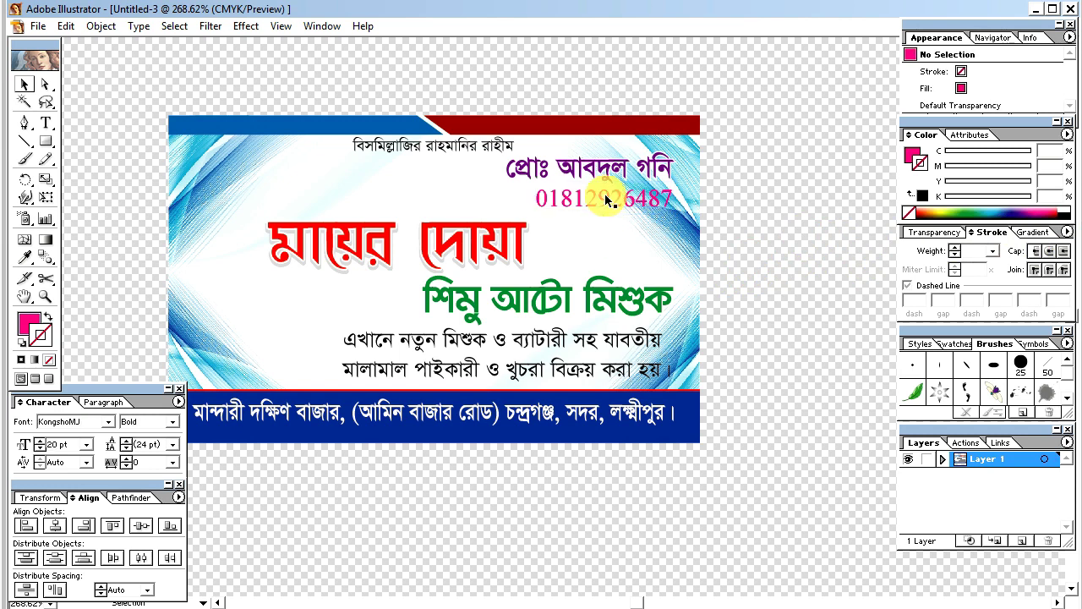
{"action": "left_click", "coordinate": [606, 199]}
{"action": "left_click", "coordinate": [1069, 207]}
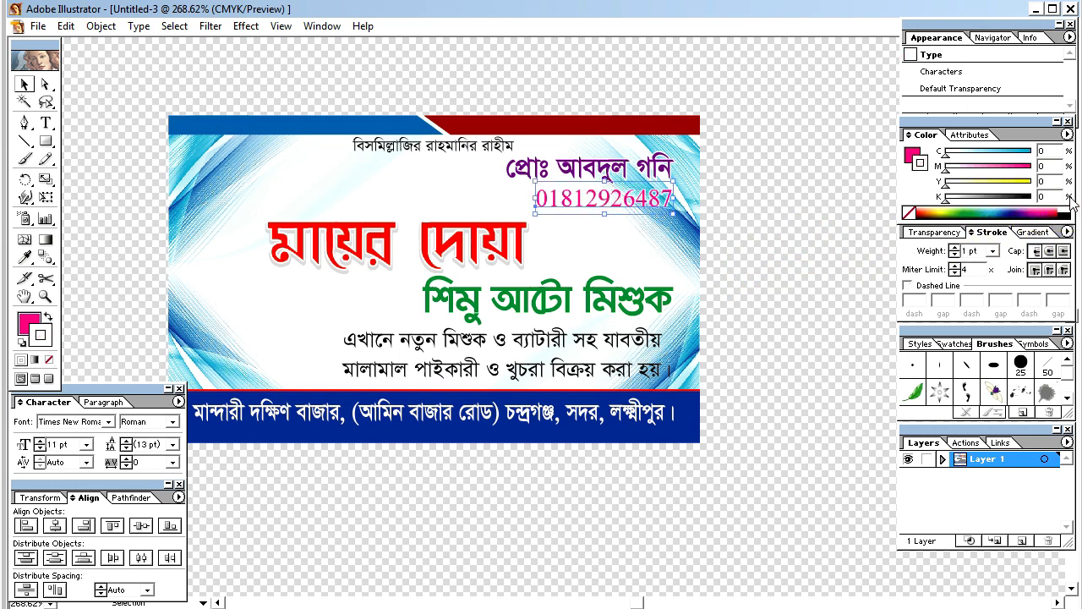
{"action": "left_click", "coordinate": [842, 261]}
Step: Preview the card without panels, then bring up the Open dialog for the Visiting Card folder
{"action": "key", "text": "Tab"}
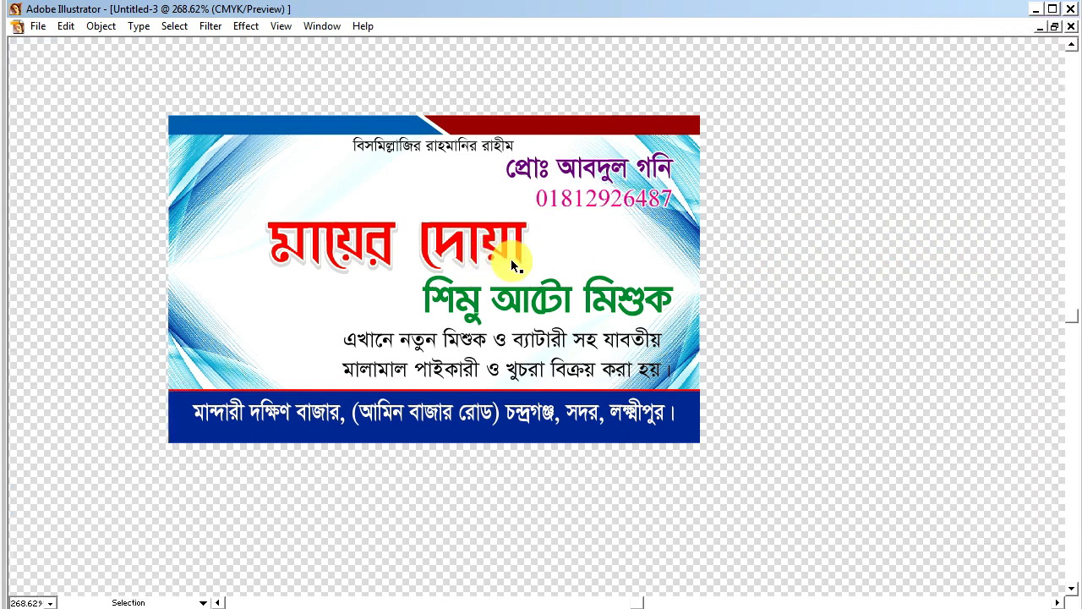
{"action": "key", "text": "Tab"}
{"action": "key", "text": "ctrl+o"}
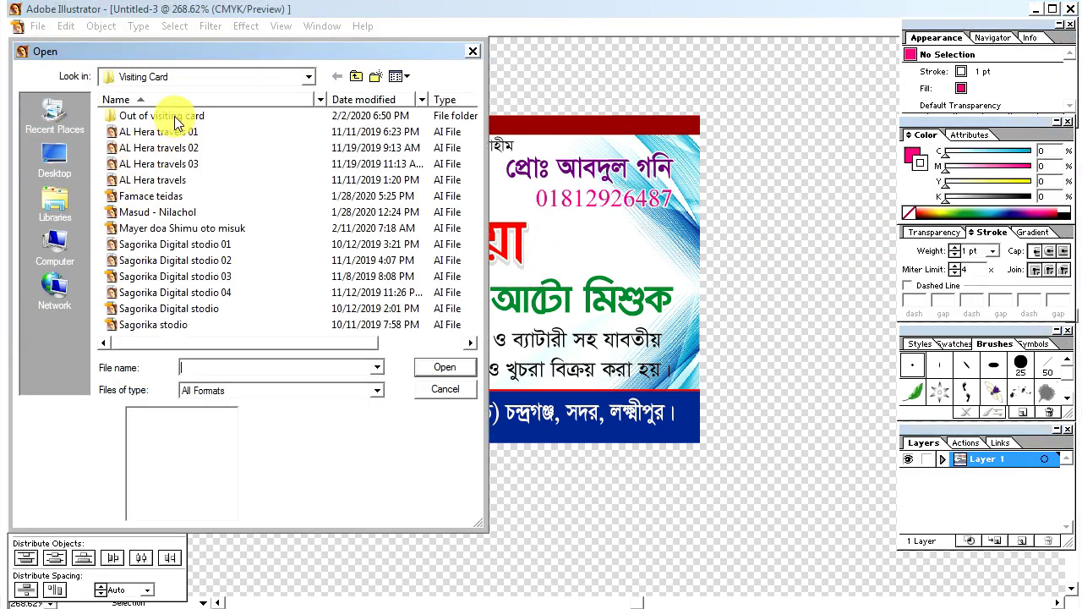
Step: Open Many Ricit.ai from the VC Card Desing folder
{"action": "left_click", "coordinate": [356, 77]}
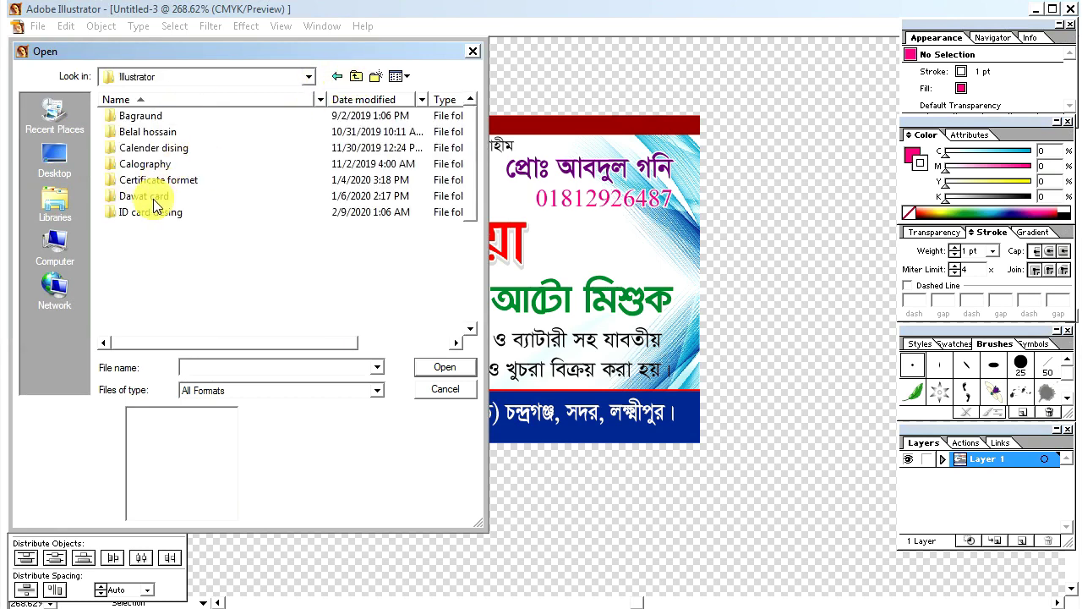
{"action": "scroll", "coordinate": [155, 207], "scroll_direction": "down", "scroll_amount": 2}
{"action": "left_click", "coordinate": [127, 276]}
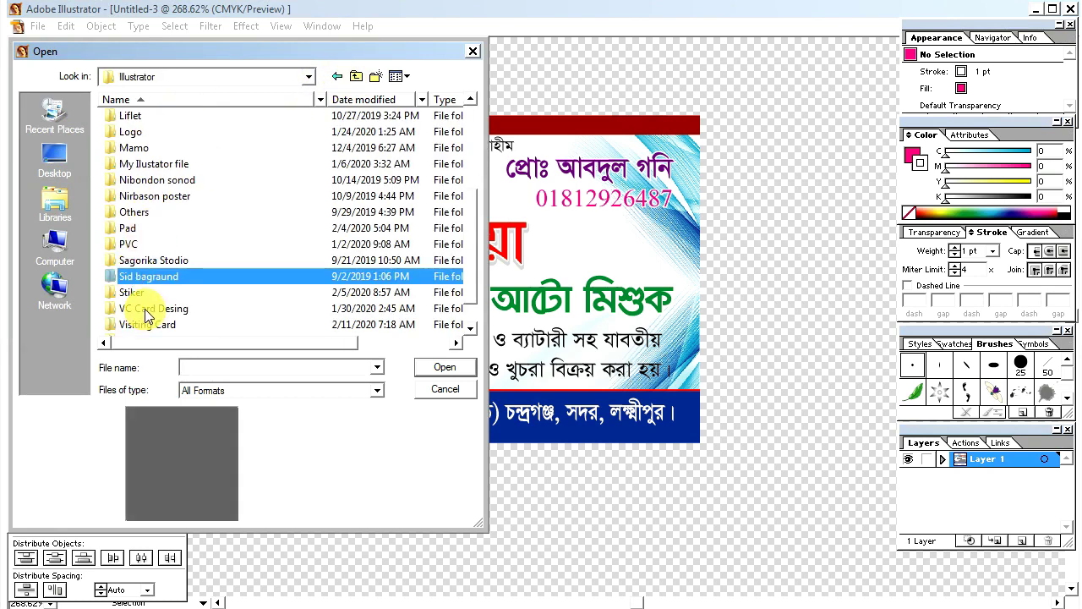
{"action": "double_click", "coordinate": [146, 312]}
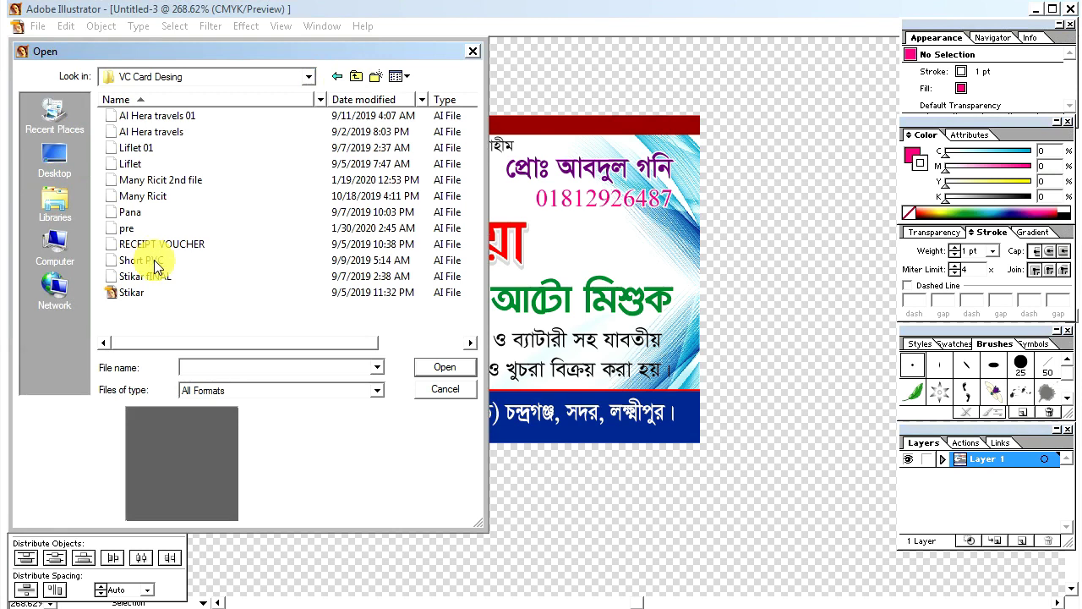
{"action": "left_click", "coordinate": [153, 195]}
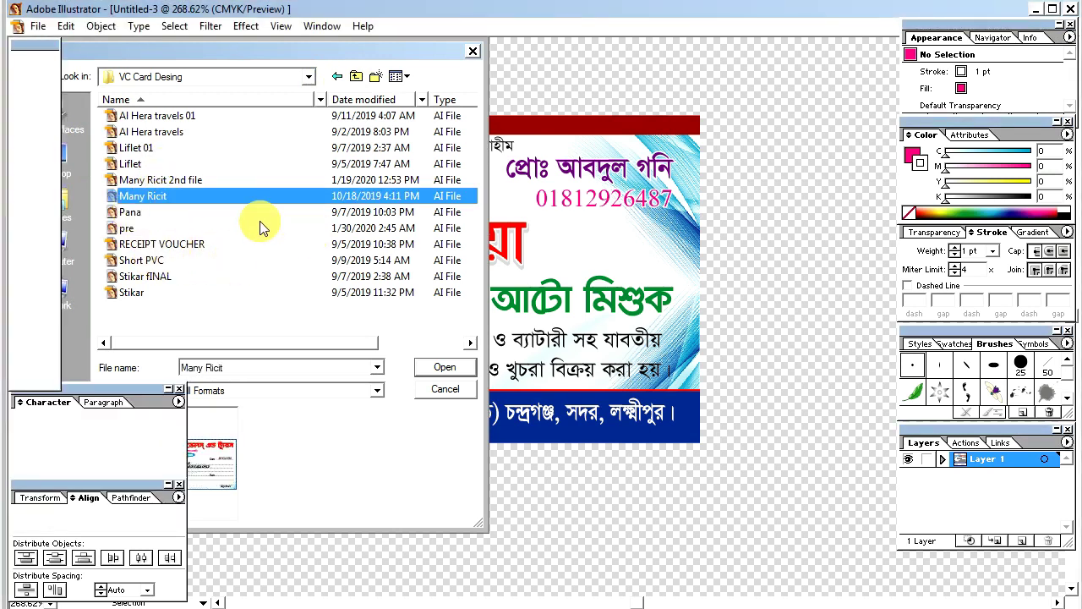
{"action": "double_click", "coordinate": [282, 196]}
Step: Ungroup the voucher artwork, the contact details and the three contact icons
{"action": "left_click", "coordinate": [166, 236]}
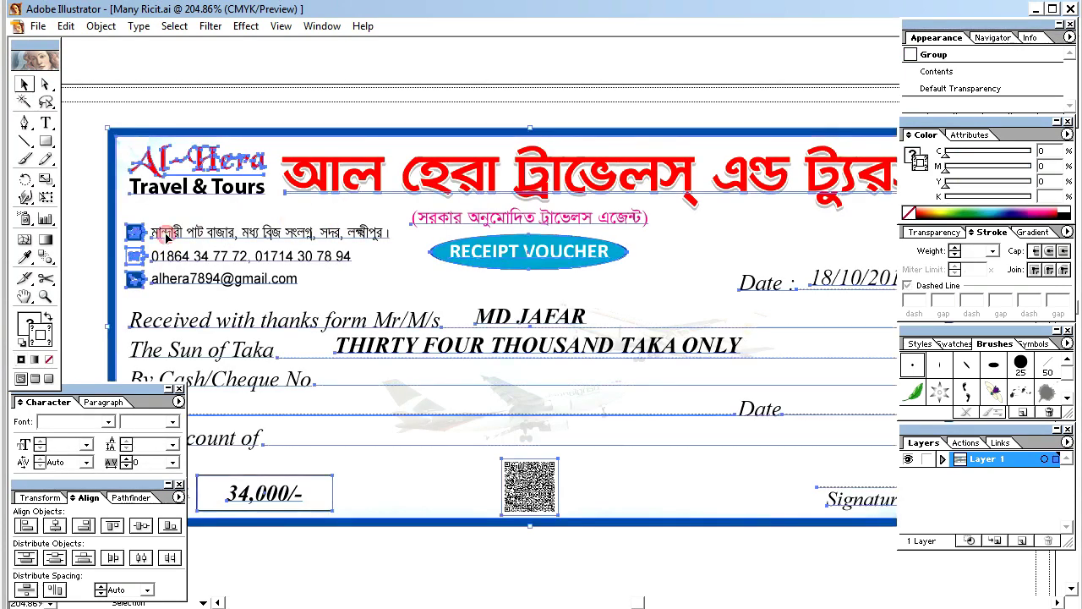
{"action": "right_click", "coordinate": [167, 236]}
{"action": "left_click", "coordinate": [205, 283]}
{"action": "left_click", "coordinate": [90, 250]}
{"action": "left_click", "coordinate": [147, 255]}
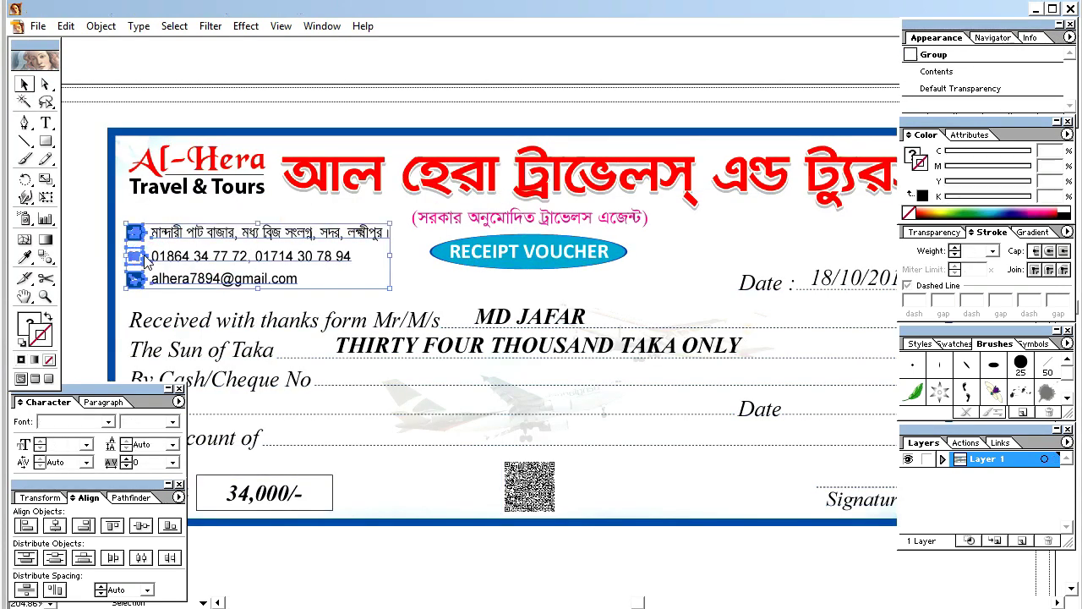
{"action": "right_click", "coordinate": [148, 256]}
{"action": "left_click", "coordinate": [183, 302]}
{"action": "left_click", "coordinate": [93, 269]}
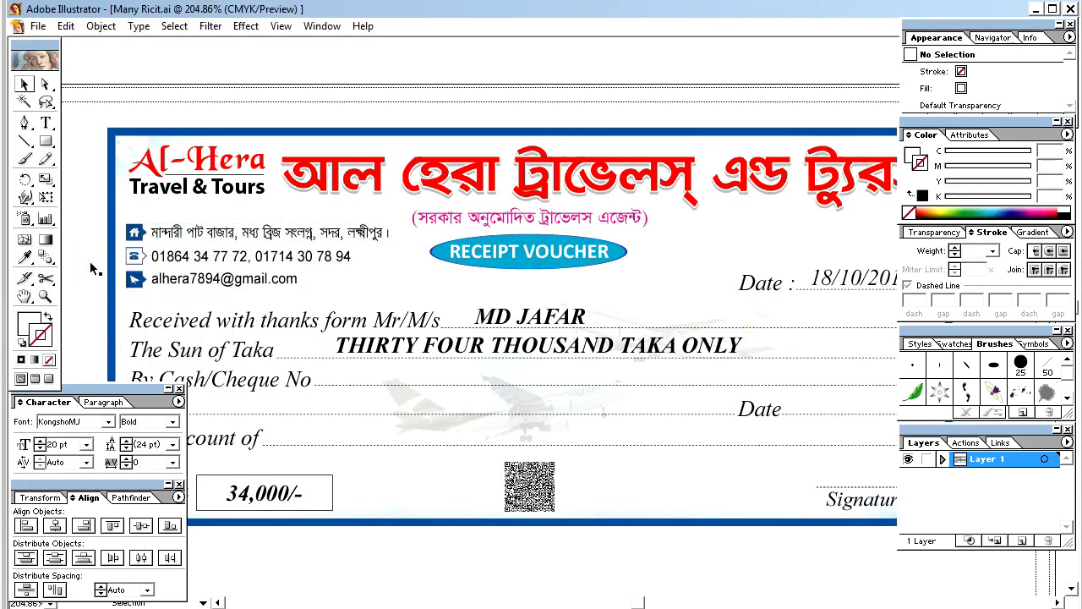
{"action": "left_click", "coordinate": [137, 257]}
{"action": "right_click", "coordinate": [141, 262]}
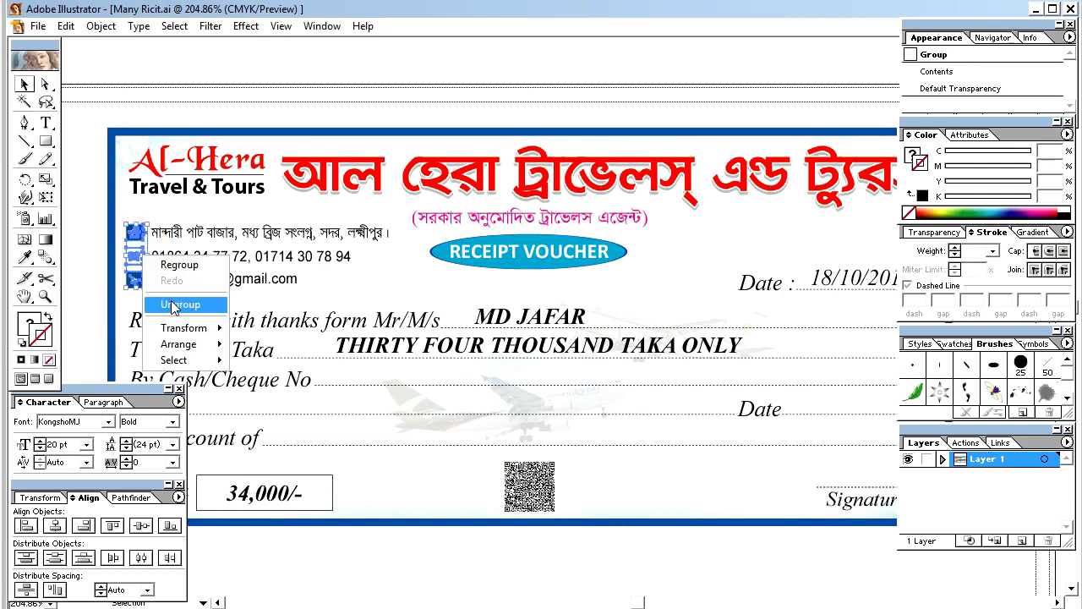
{"action": "left_click", "coordinate": [180, 304]}
{"action": "left_click", "coordinate": [80, 272]}
Step: Take out the phone icon beside the voucher's phone number, then close the file without saving
{"action": "left_click", "coordinate": [132, 261]}
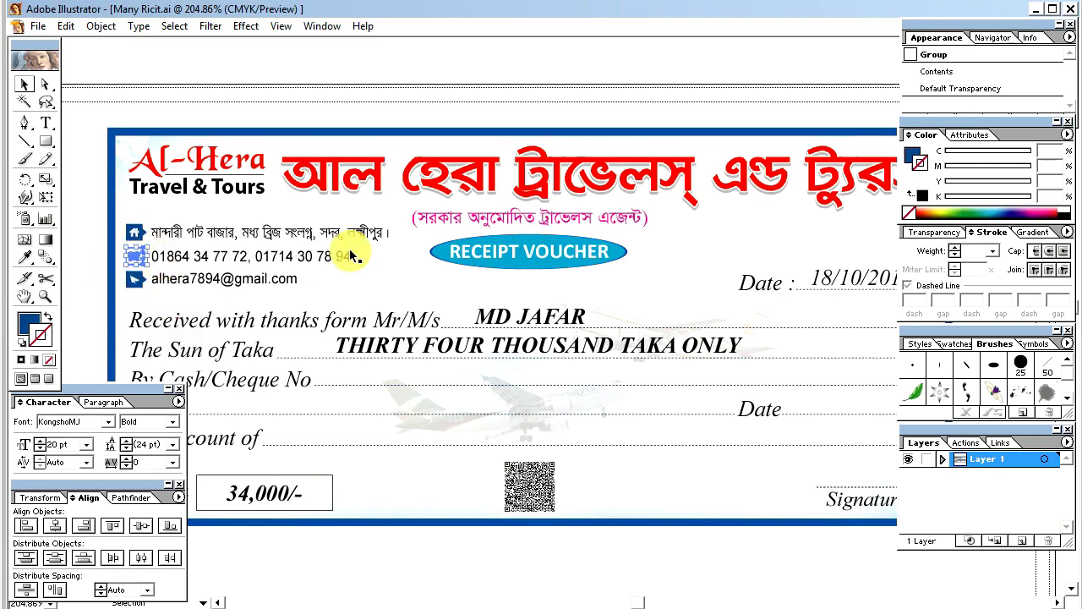
{"action": "key", "text": "Delete"}
{"action": "key", "text": "ctrl+w"}
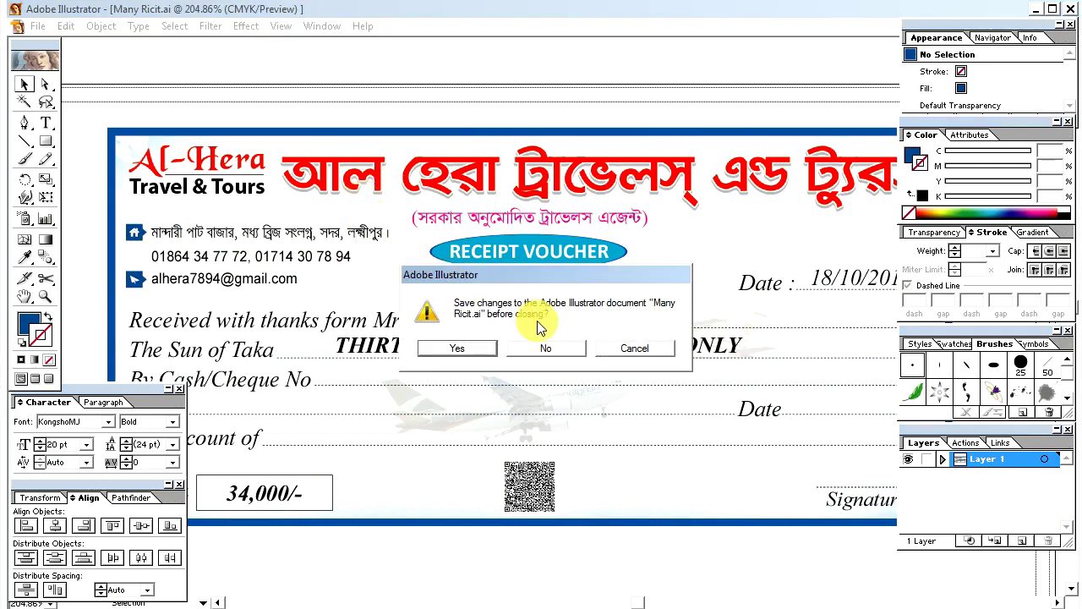
{"action": "left_click", "coordinate": [478, 347]}
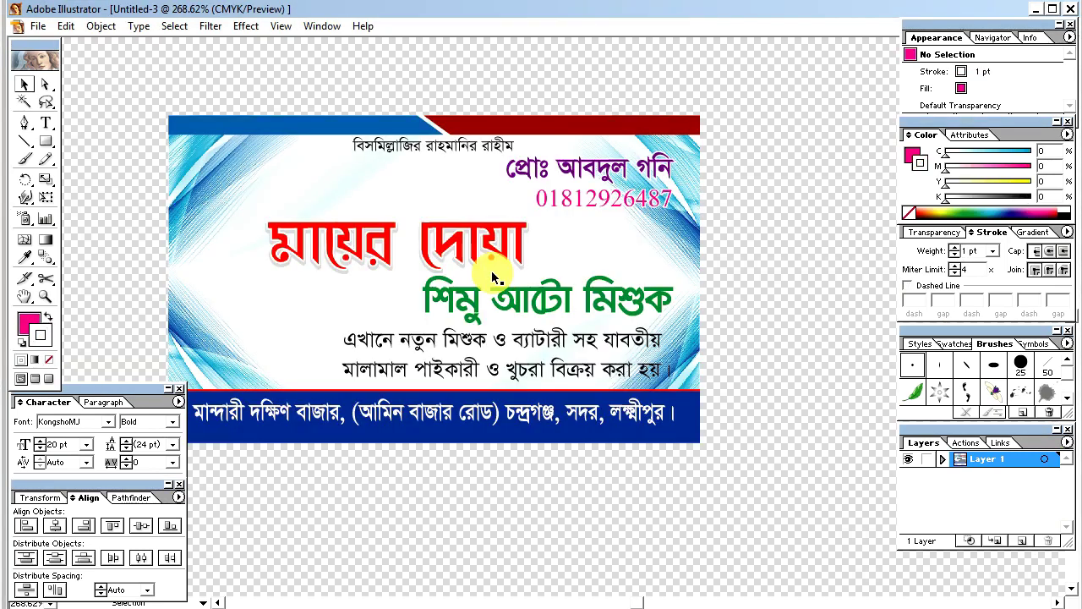
Step: Paste the phone icon and drag it just left of the magenta phone number, then deselect
{"action": "key", "text": "ctrl+v"}
{"action": "left_click_drag", "start_coordinate": [543, 321], "coordinate": [521, 206]}
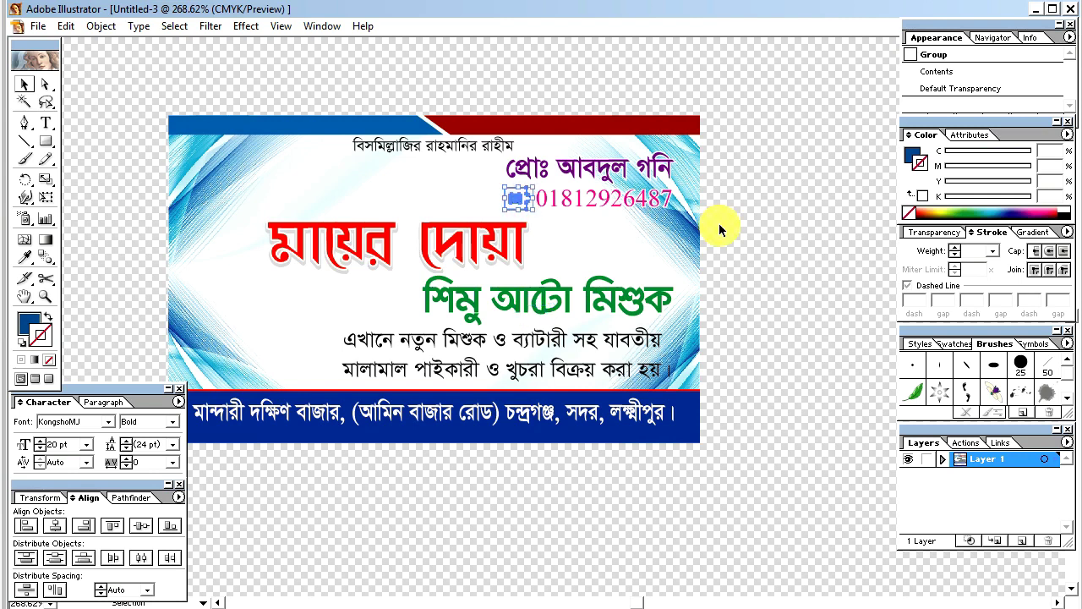
{"action": "left_click", "coordinate": [750, 201]}
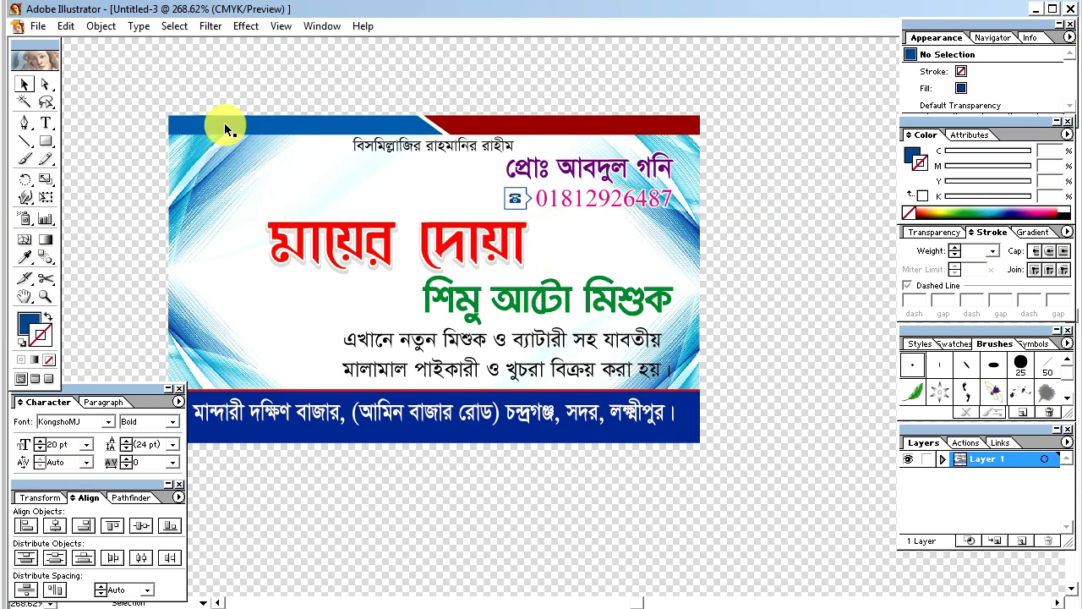
{"action": "left_click", "coordinate": [1039, 12]}
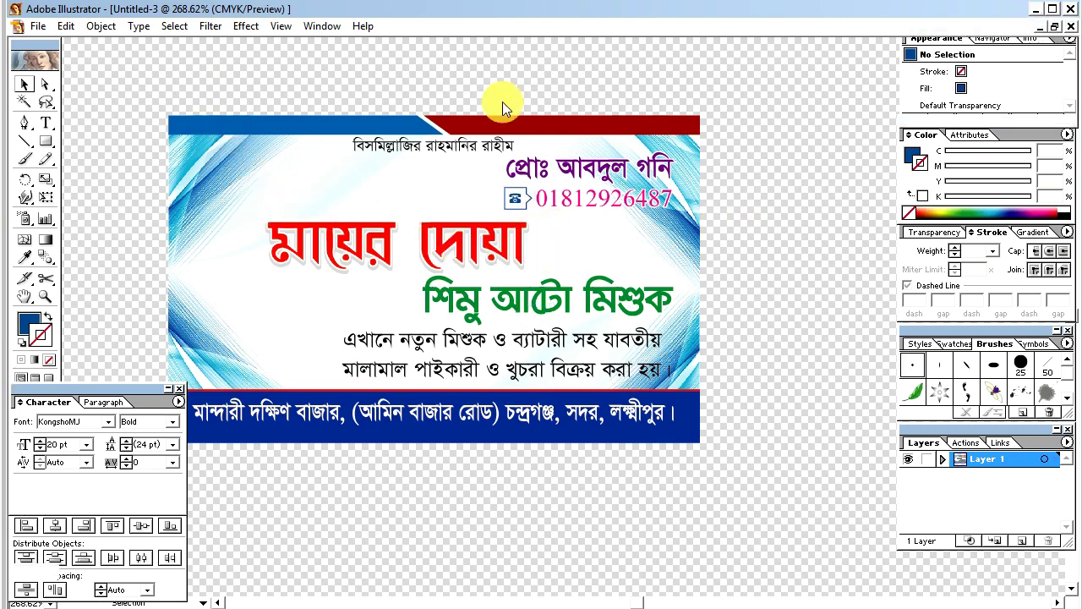
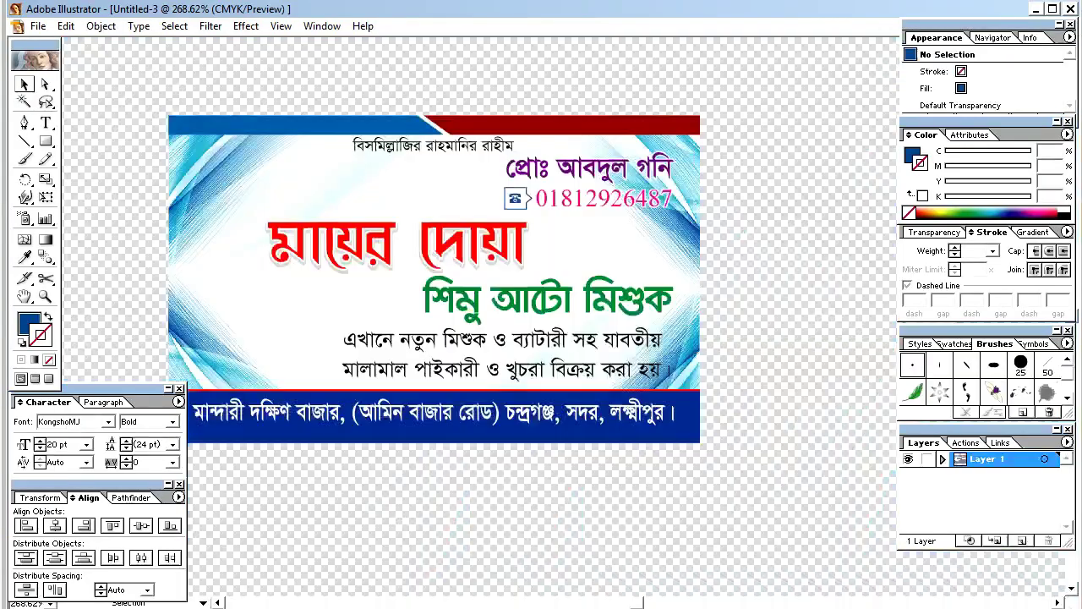
Step: Drag the auto-rickshaw photo onto the artboard and shrink it to a small size
{"action": "left_click_drag", "start_coordinate": [325, 331], "coordinate": [306, 325]}
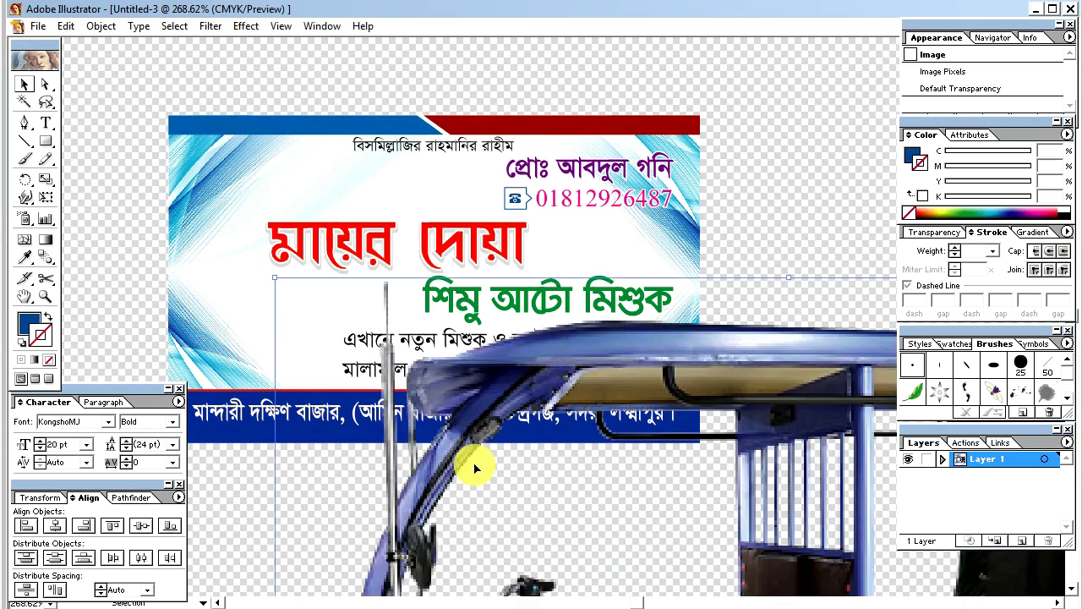
{"action": "key", "text": "ctrl+minus"}
{"action": "key", "text": "ctrl+minus"}
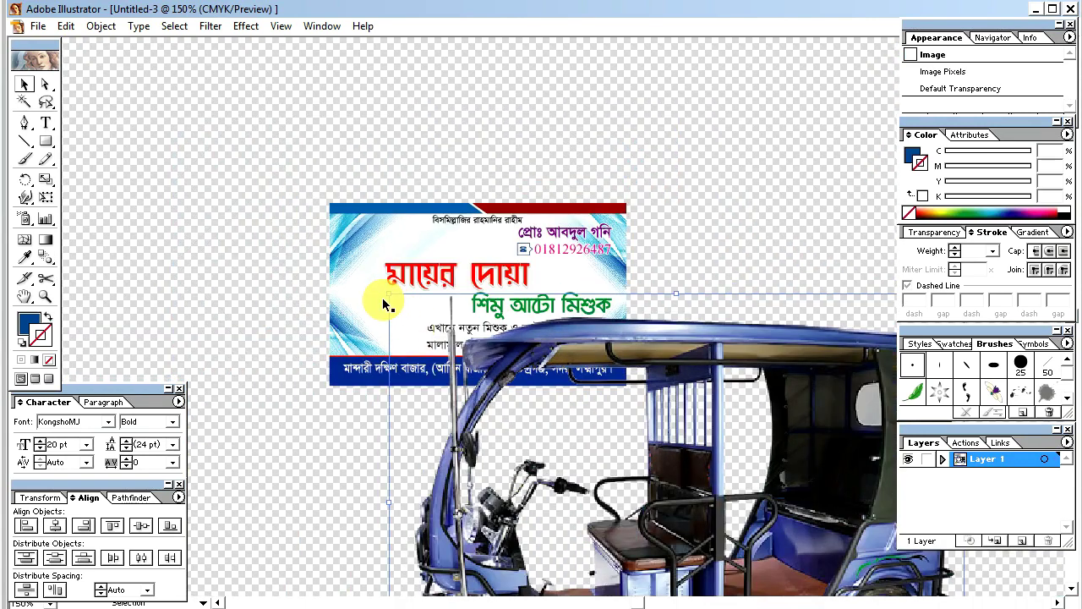
{"action": "left_click_drag", "start_coordinate": [387, 294], "coordinate": [611, 467]}
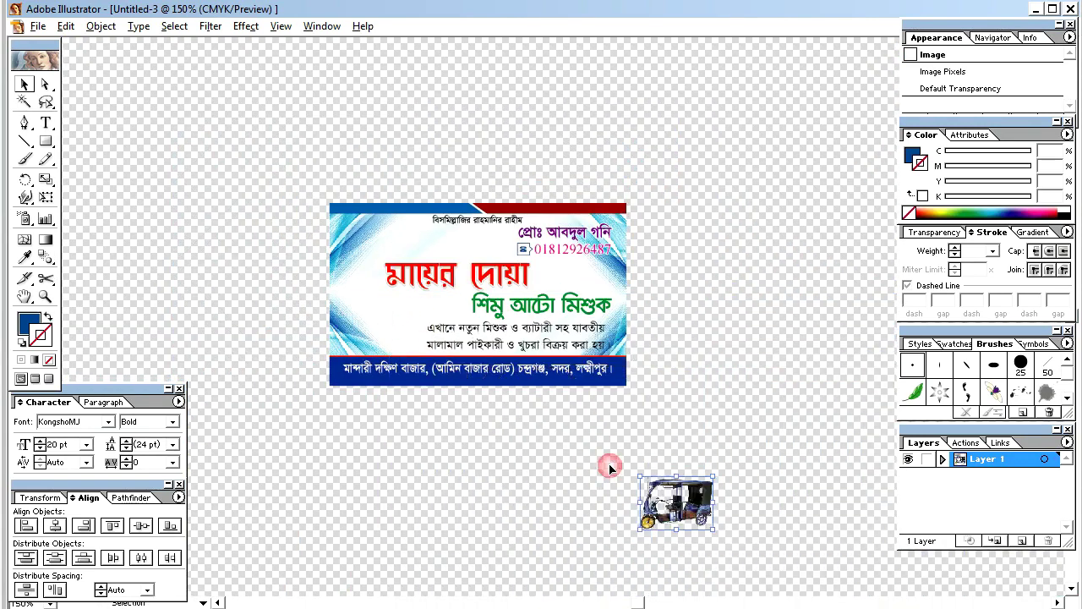
{"action": "left_click_drag", "start_coordinate": [374, 327], "coordinate": [375, 328]}
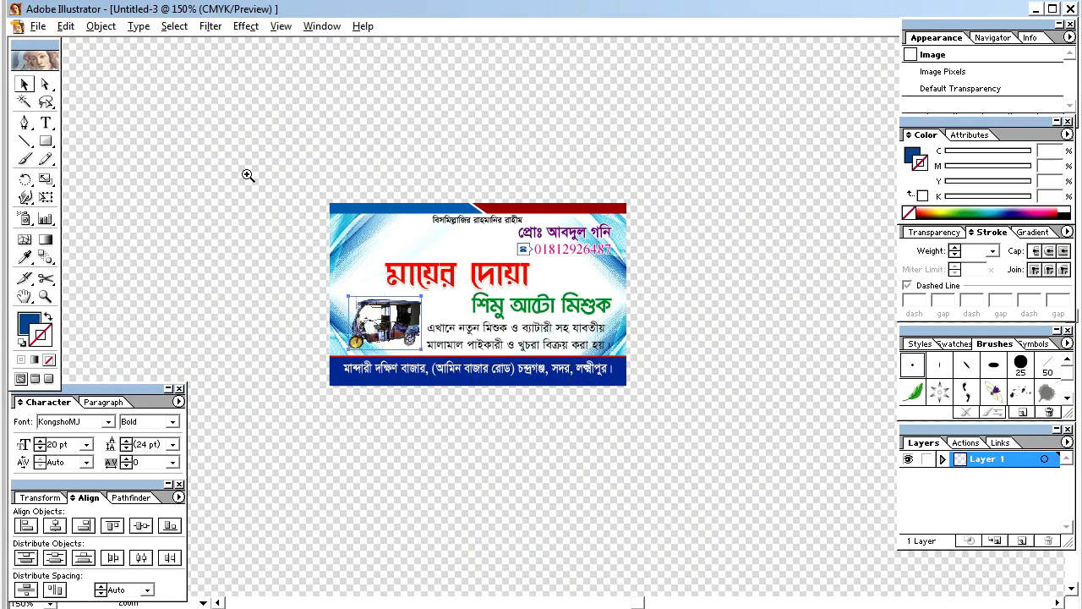
{"action": "left_click_drag", "start_coordinate": [249, 174], "coordinate": [688, 437]}
{"action": "key", "text": "Tab"}
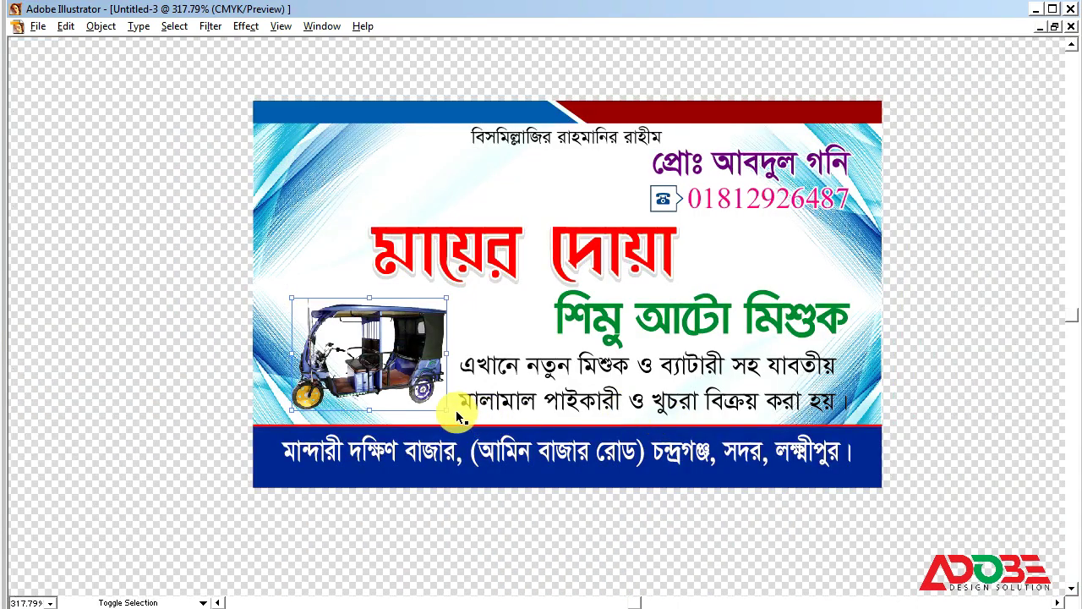
Step: Position the rickshaw photo on the card's left beside the text, nudging it up and left
{"action": "left_click_drag", "start_coordinate": [448, 409], "coordinate": [440, 408]}
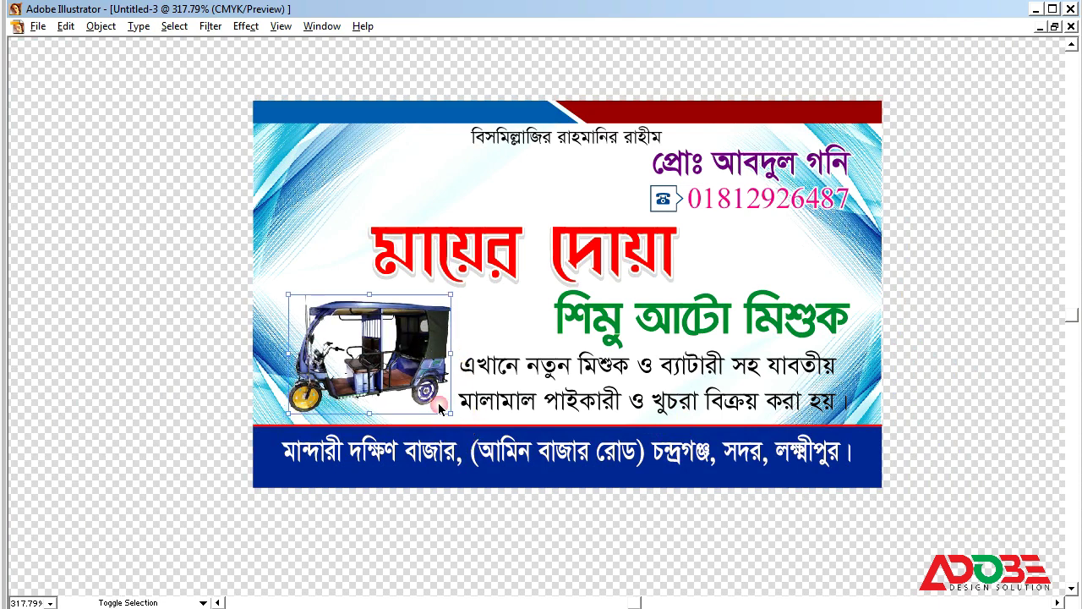
{"action": "left_click_drag", "start_coordinate": [418, 350], "coordinate": [416, 350]}
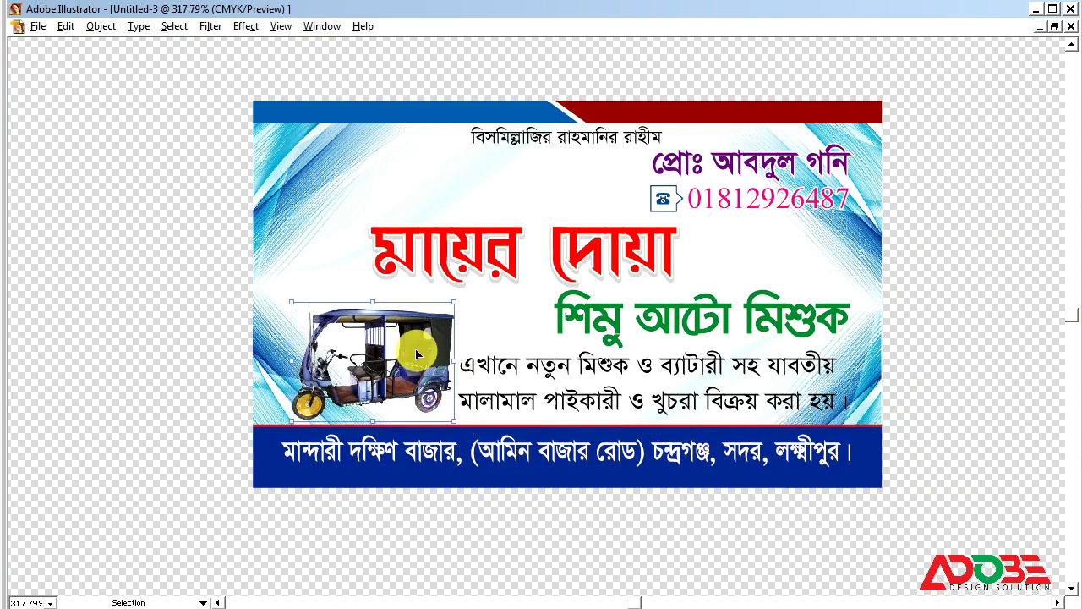
{"action": "key", "text": "Left"}
{"action": "key", "text": "Up"}
{"action": "key", "text": "Left"}
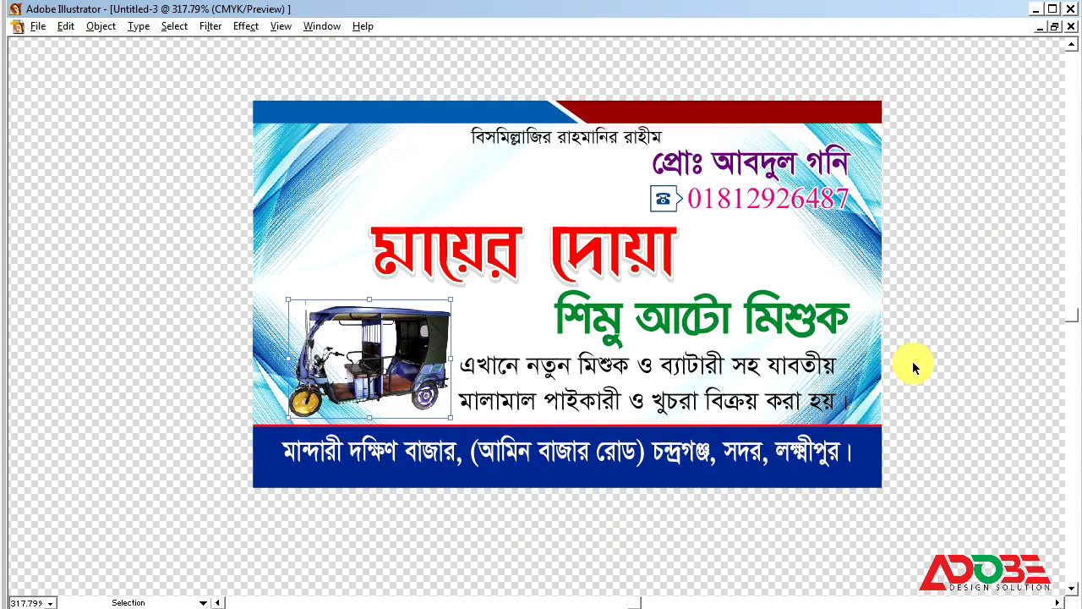
{"action": "key", "text": "Up"}
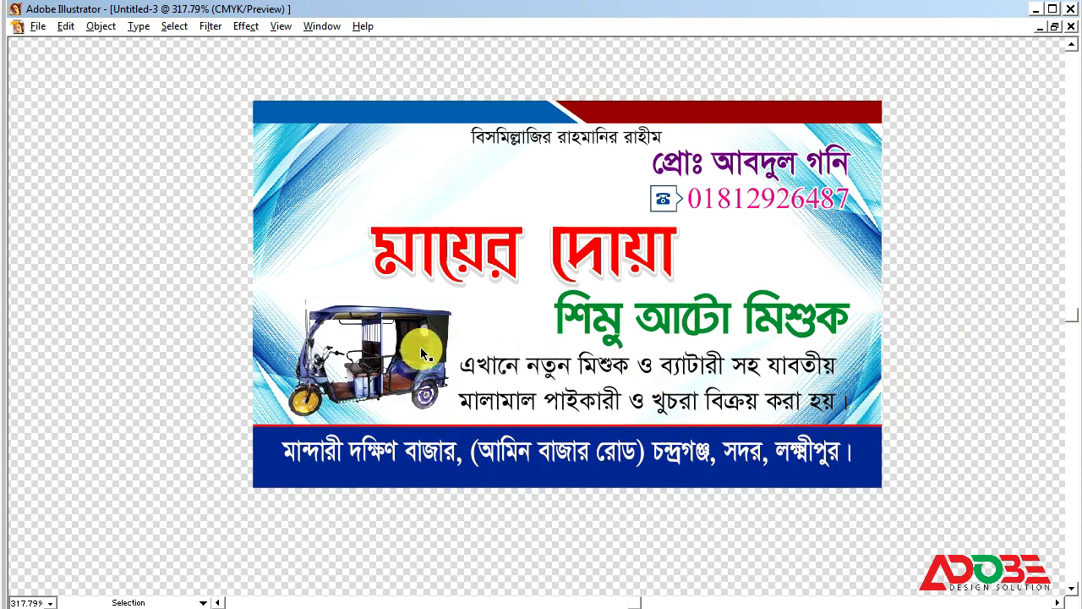
{"action": "key", "text": "Up"}
{"action": "left_click", "coordinate": [944, 361]}
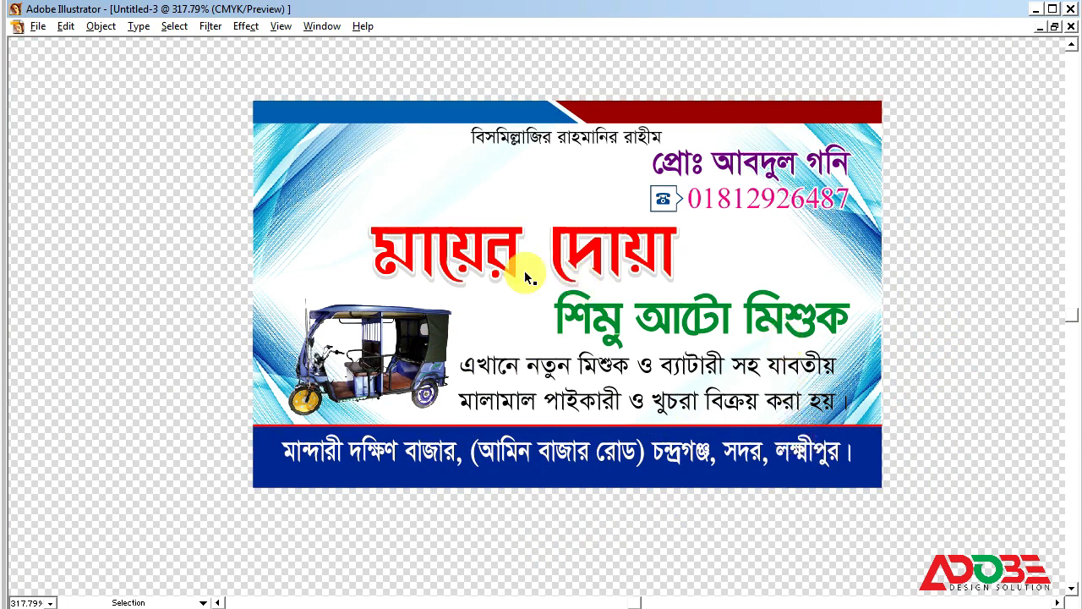
Step: Try shifting the red title right, undo it, and zoom out to 300%
{"action": "left_click", "coordinate": [443, 250]}
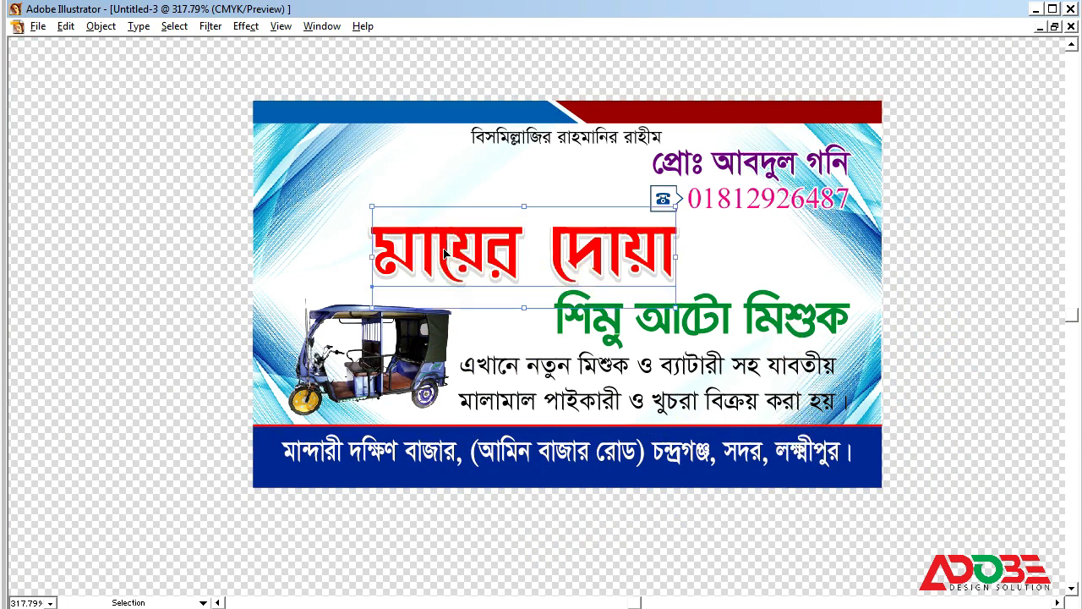
{"action": "left_click_drag", "start_coordinate": [446, 252], "coordinate": [450, 252]}
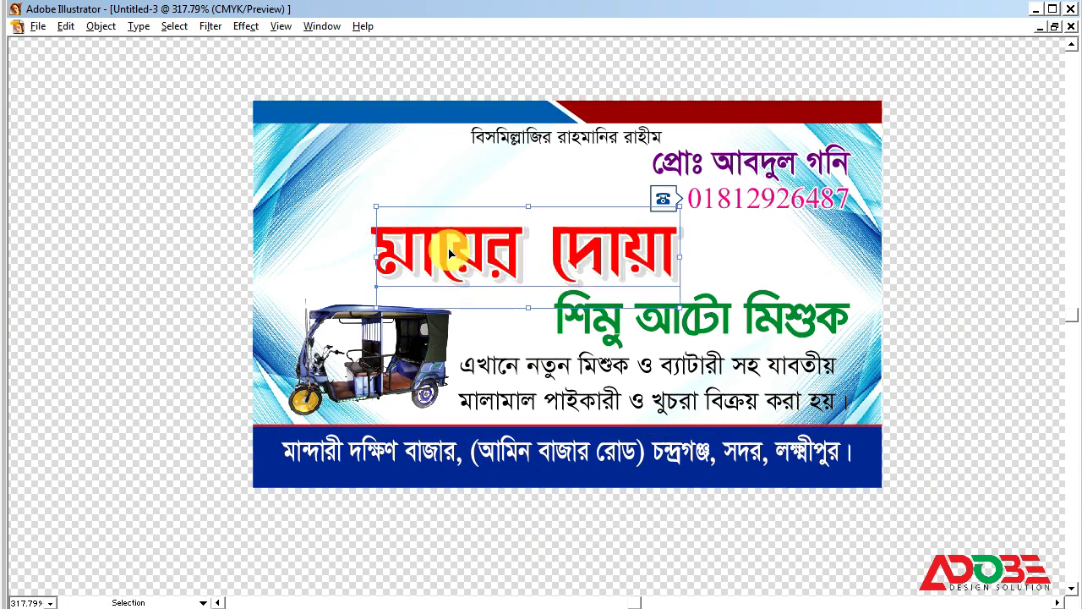
{"action": "key", "text": "ctrl+z"}
{"action": "left_click", "coordinate": [897, 288]}
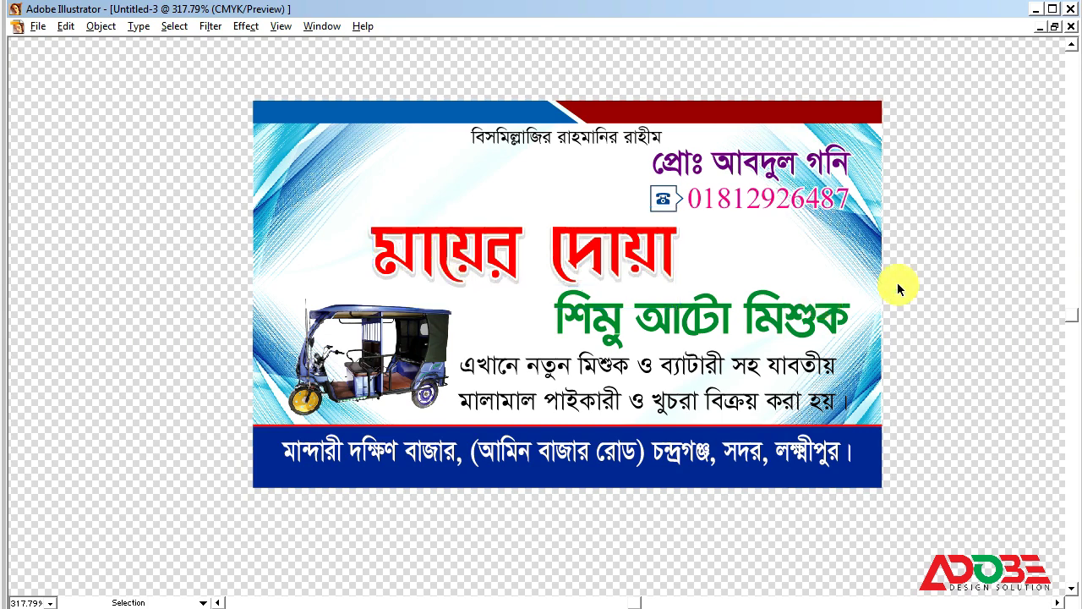
{"action": "key", "text": "ctrl+z"}
{"action": "left_click", "coordinate": [991, 247]}
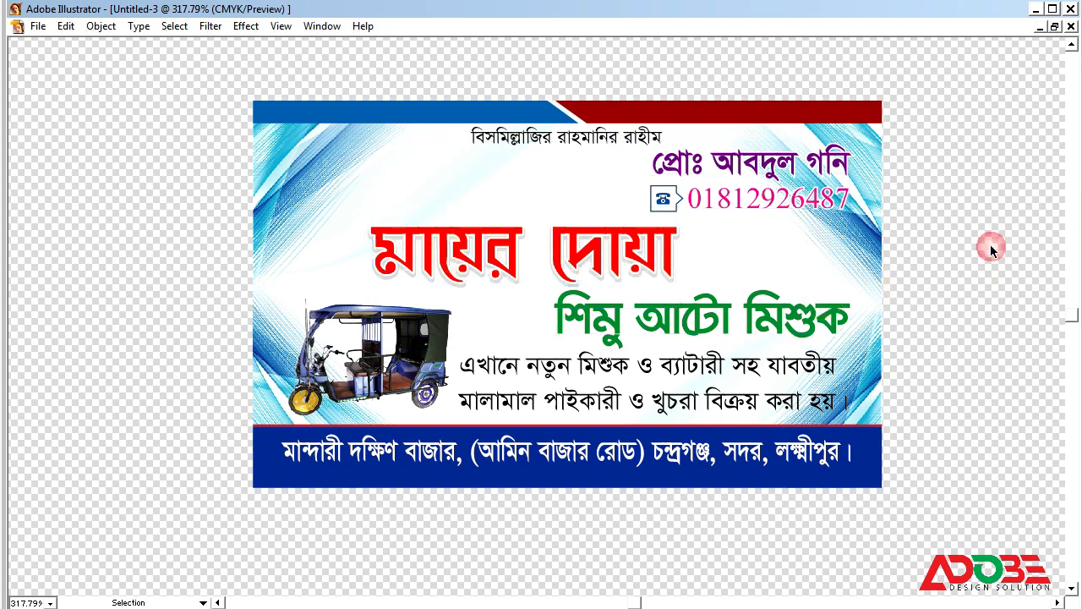
{"action": "left_click", "coordinate": [594, 242]}
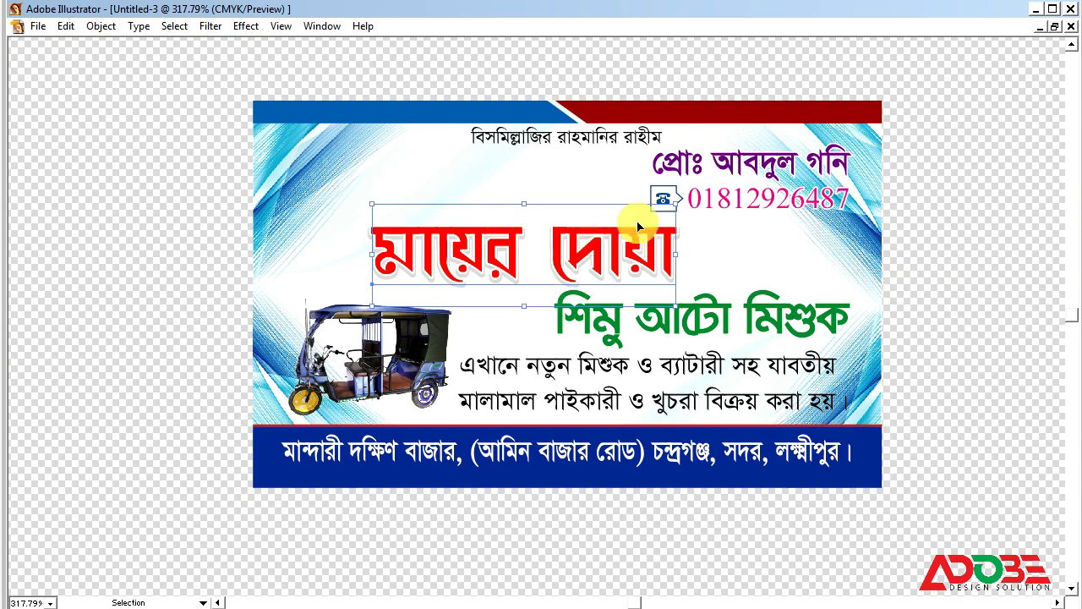
{"action": "left_click", "coordinate": [975, 158]}
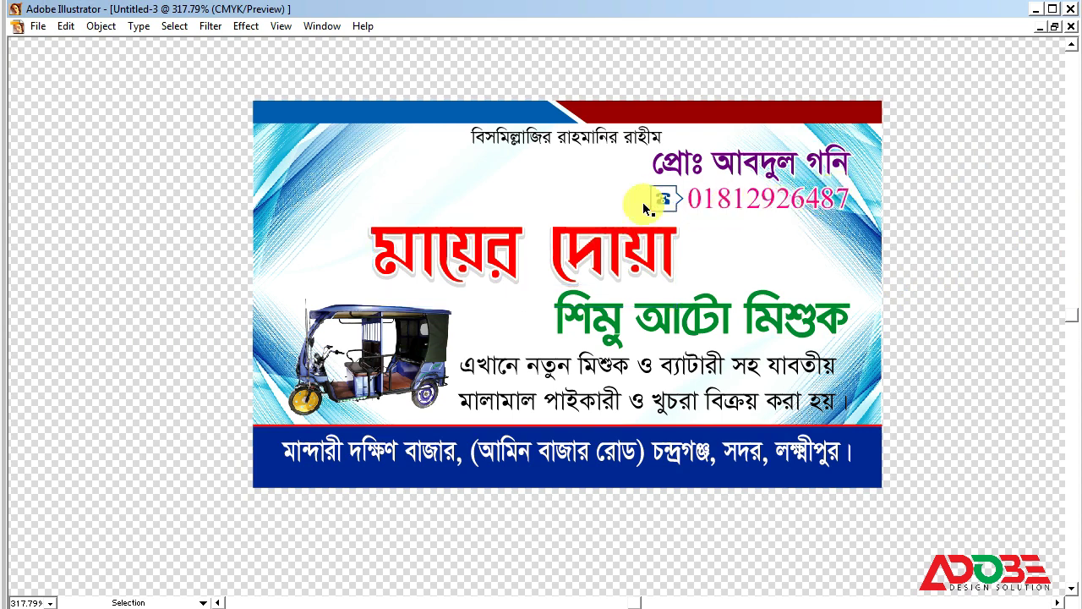
{"action": "key", "text": "ctrl+minus"}
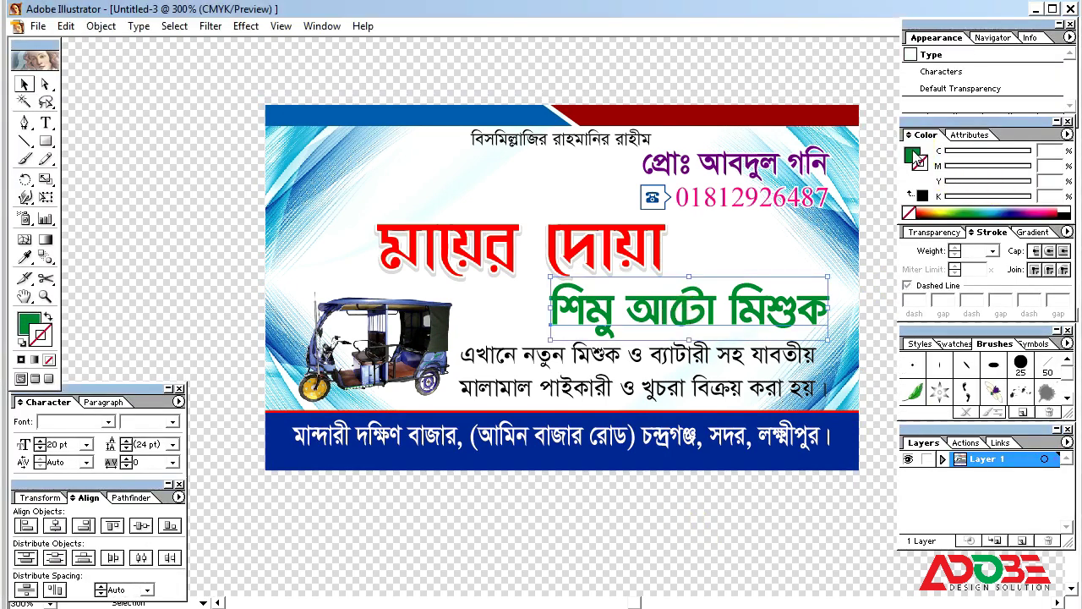
Step: Set the green subtitle's fill magenta value to 20
{"action": "left_click", "coordinate": [919, 161]}
{"action": "left_click", "coordinate": [1048, 166]}
{"action": "type", "text": "2"}
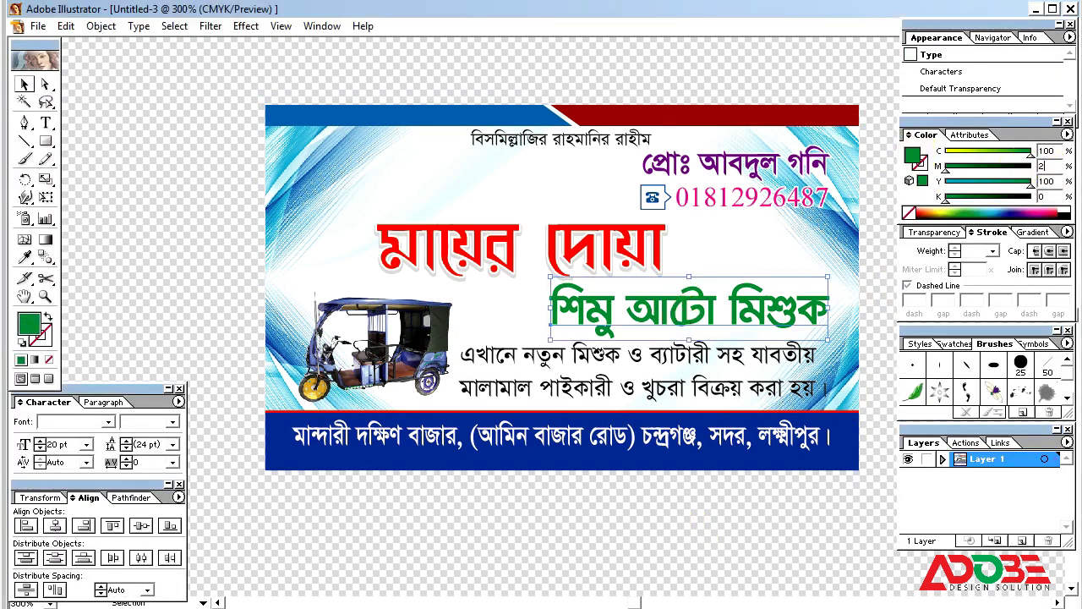
{"action": "type", "text": "0"}
{"action": "left_click", "coordinate": [653, 477]}
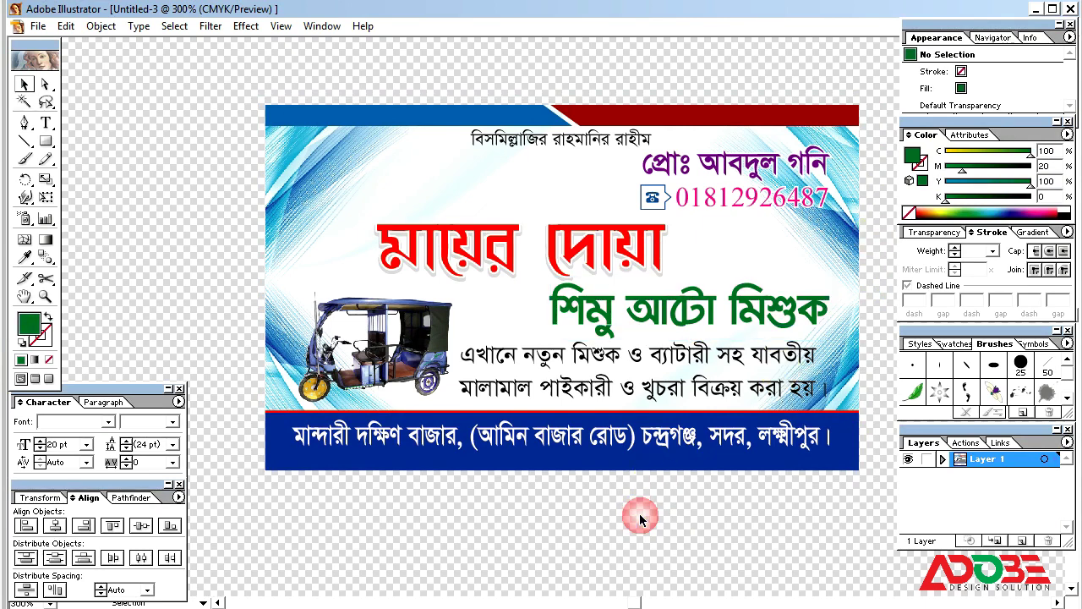
{"action": "key", "text": "Tab"}
Step: Draw a rounded rectangle at the card's top-left corner
{"action": "left_click", "coordinate": [499, 236]}
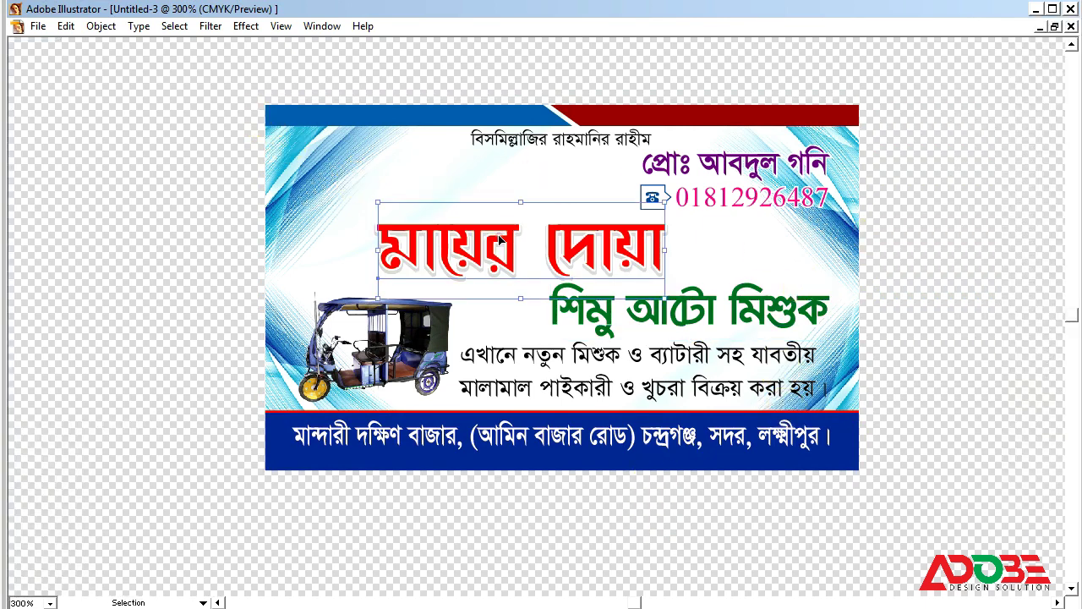
{"action": "left_click", "coordinate": [899, 259]}
{"action": "key", "text": "Tab"}
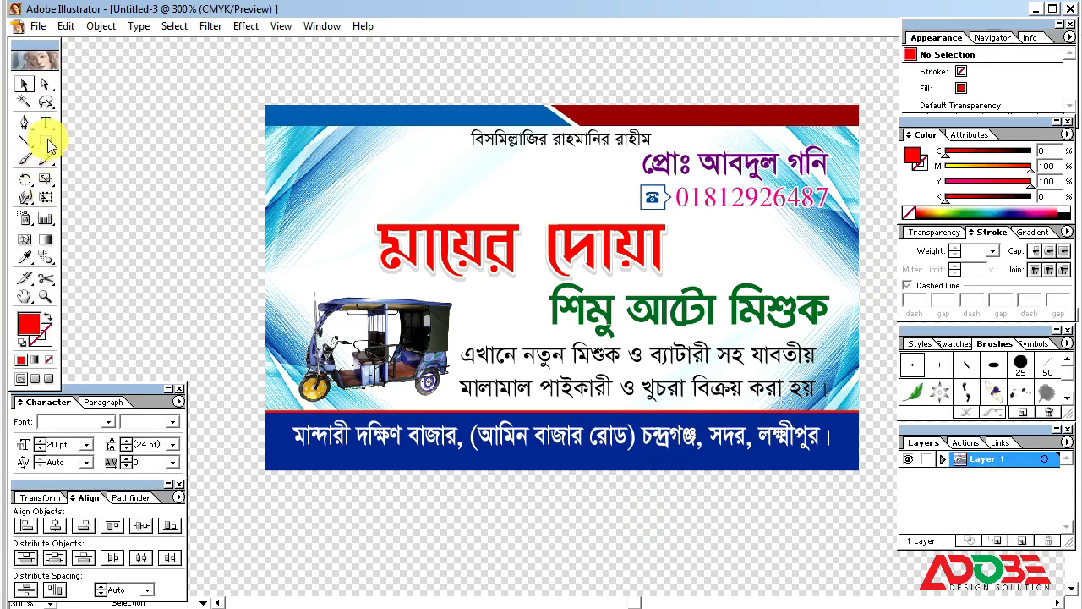
{"action": "left_click_drag", "start_coordinate": [45, 141], "coordinate": [88, 148]}
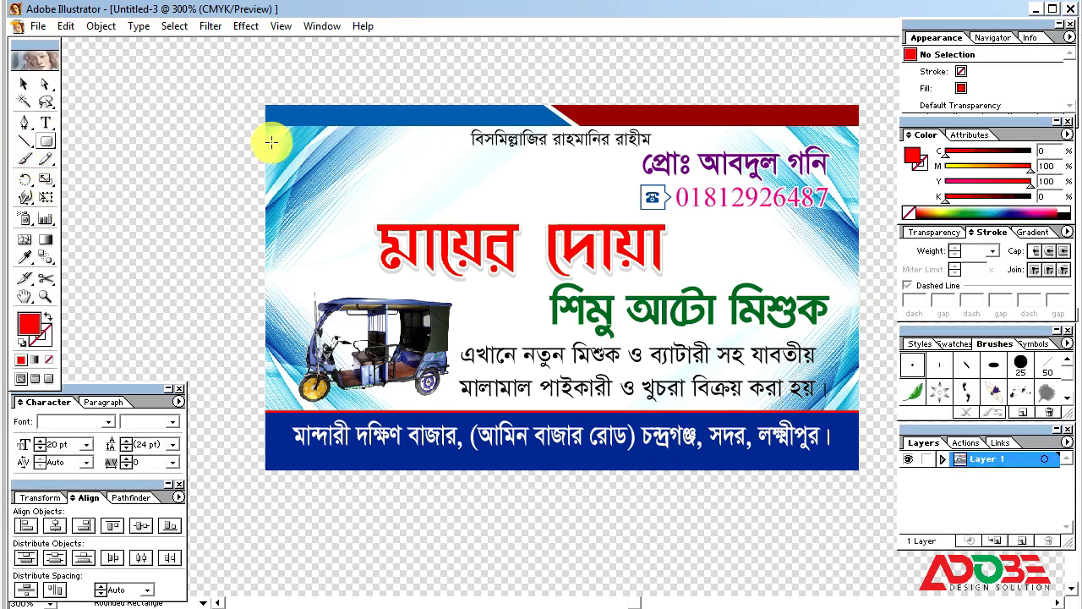
{"action": "left_click_drag", "start_coordinate": [281, 133], "coordinate": [377, 251]}
{"action": "left_click", "coordinate": [28, 84]}
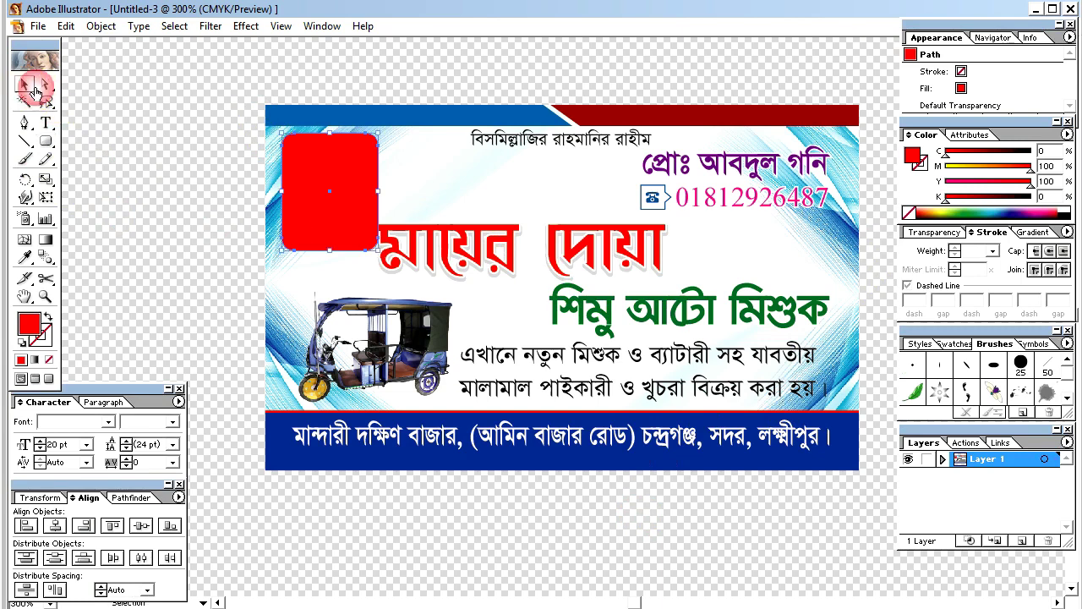
Step: Fill the rounded frame white and check the artwork in Outline view
{"action": "left_click_drag", "start_coordinate": [958, 166], "coordinate": [938, 167]}
{"action": "left_click_drag", "start_coordinate": [1030, 181], "coordinate": [930, 177]}
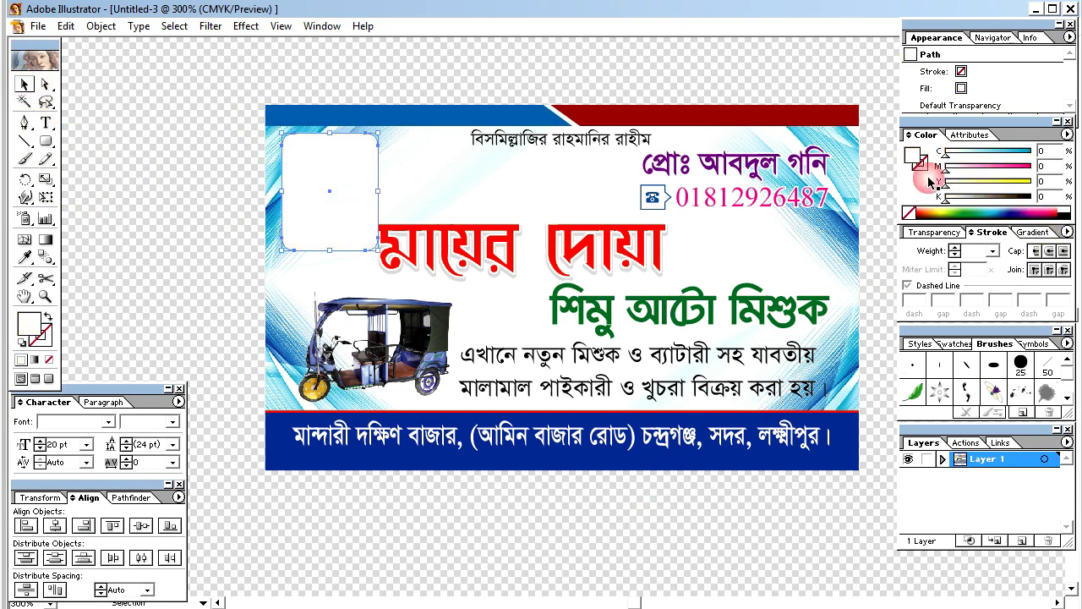
{"action": "left_click", "coordinate": [192, 169]}
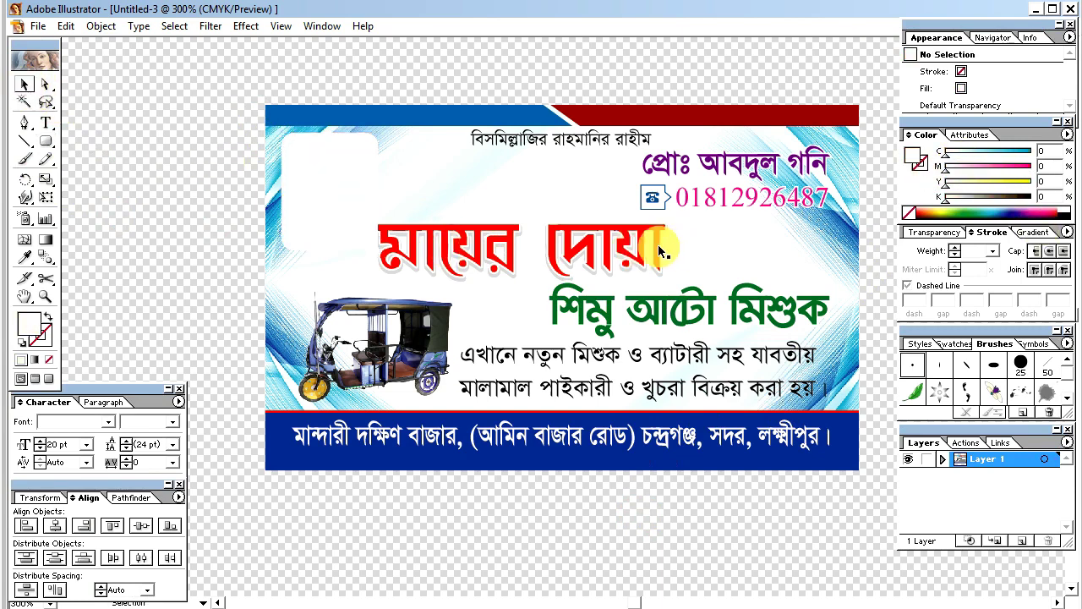
{"action": "key", "text": "ctrl+y"}
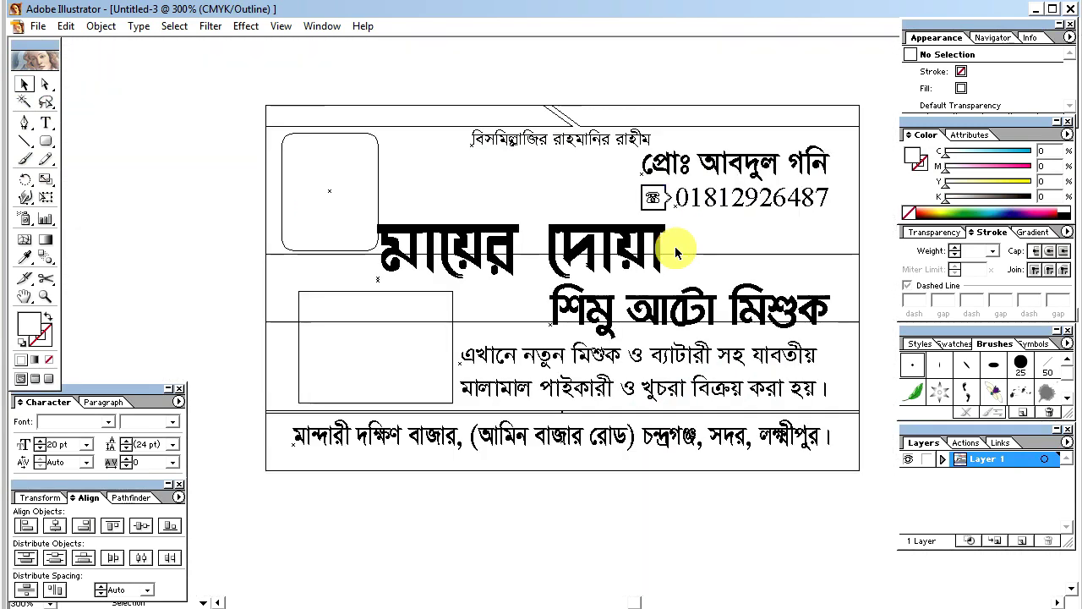
{"action": "left_click", "coordinate": [645, 230]}
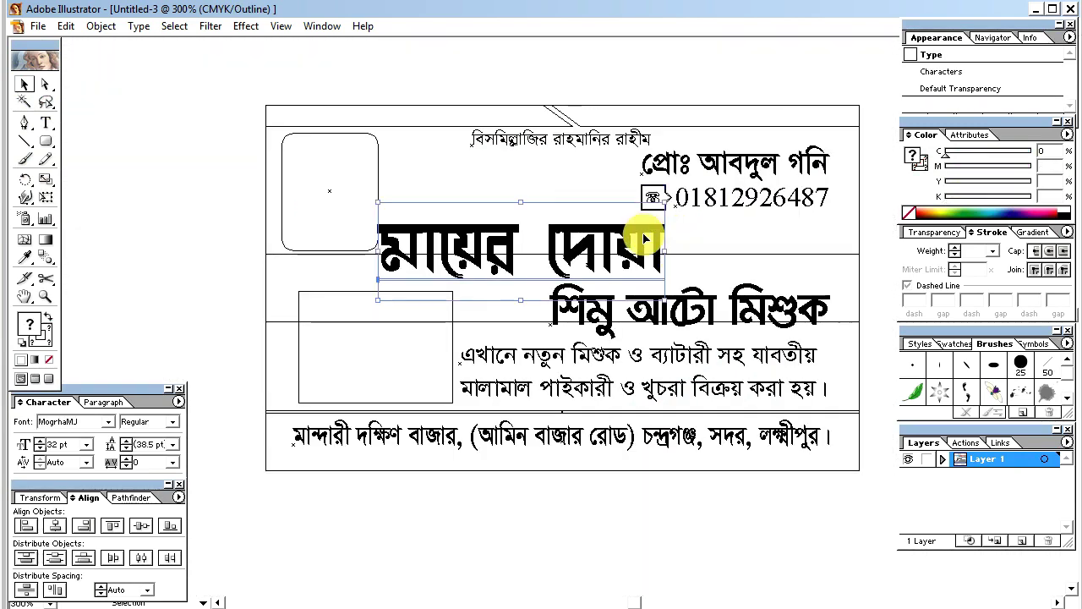
{"action": "key", "text": "ctrl+y"}
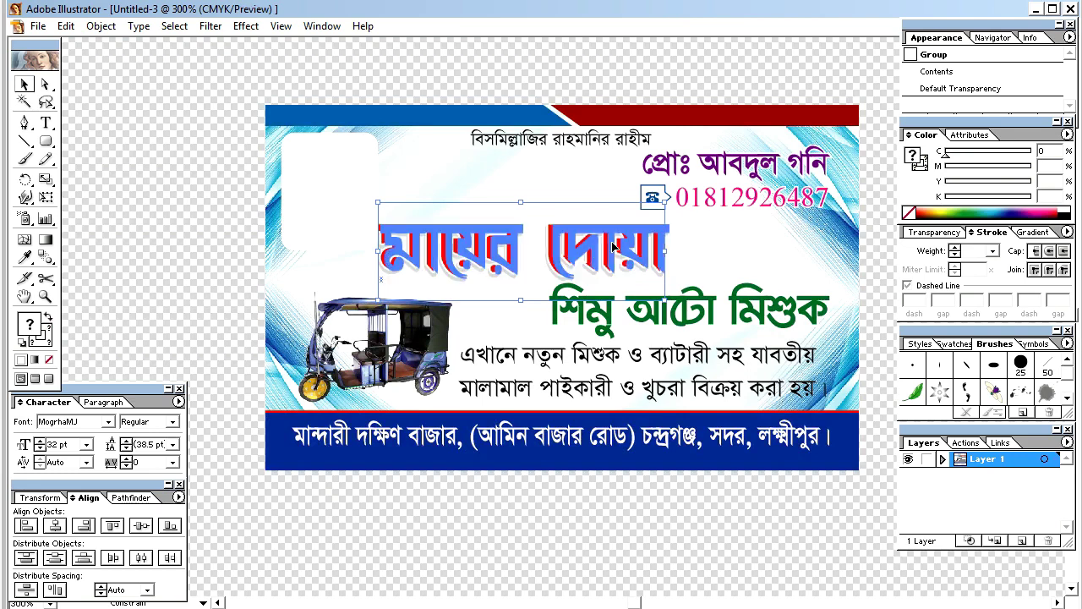
Step: Check the white rounded frame's selection, then hide the toolbox and panels
{"action": "left_click", "coordinate": [345, 236]}
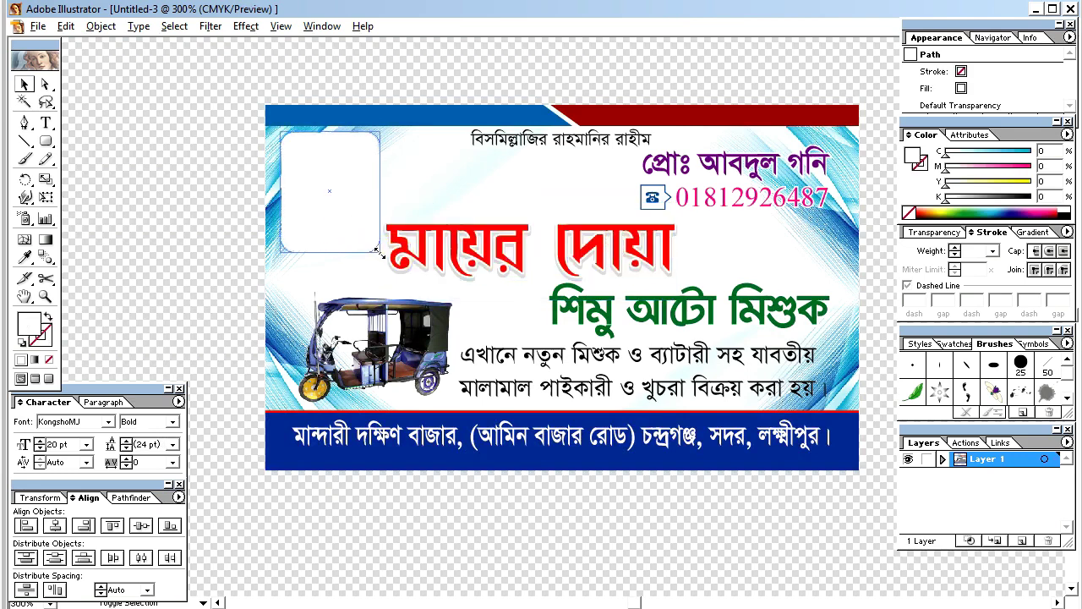
{"action": "left_click", "coordinate": [126, 216]}
{"action": "left_click", "coordinate": [315, 236]}
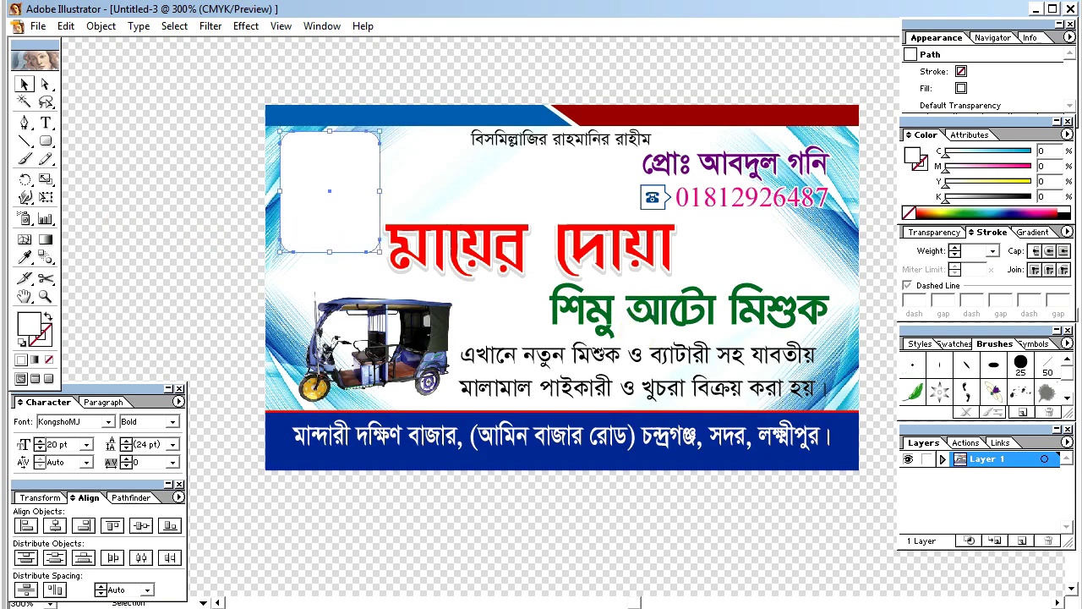
{"action": "left_click", "coordinate": [670, 529]}
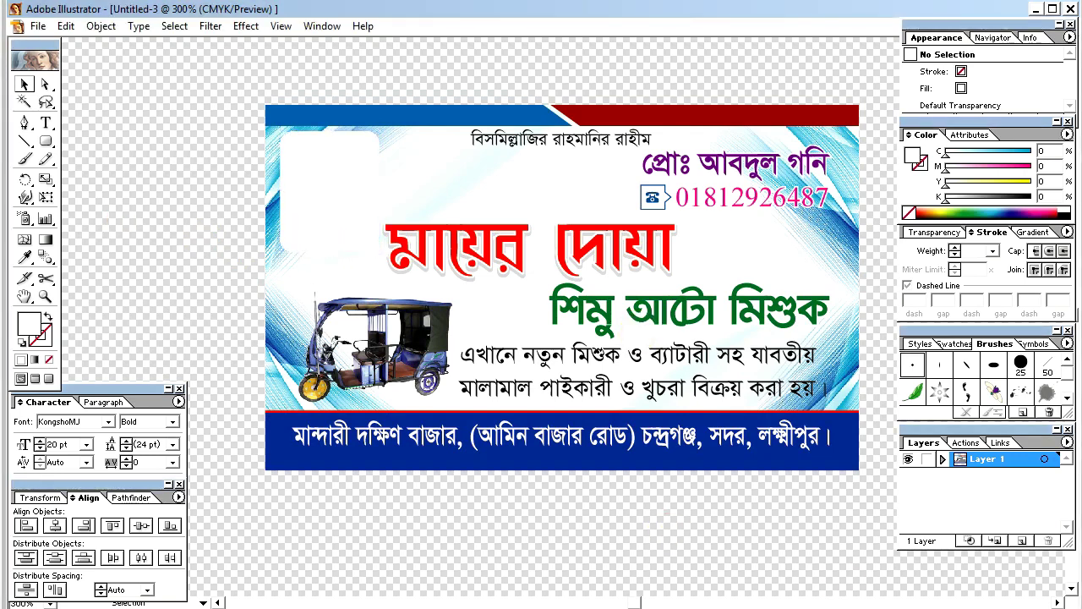
{"action": "key", "text": "Tab"}
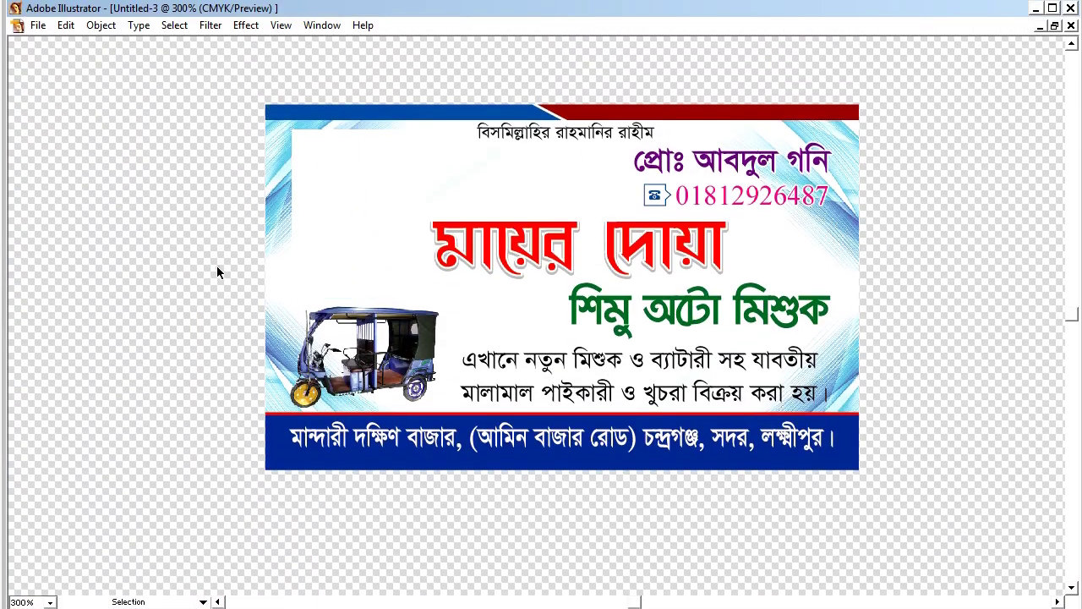
Step: Copy the rounded frame, paste it in front, and shrink the copy slightly
{"action": "left_click", "coordinate": [322, 230]}
{"action": "left_click", "coordinate": [66, 26]}
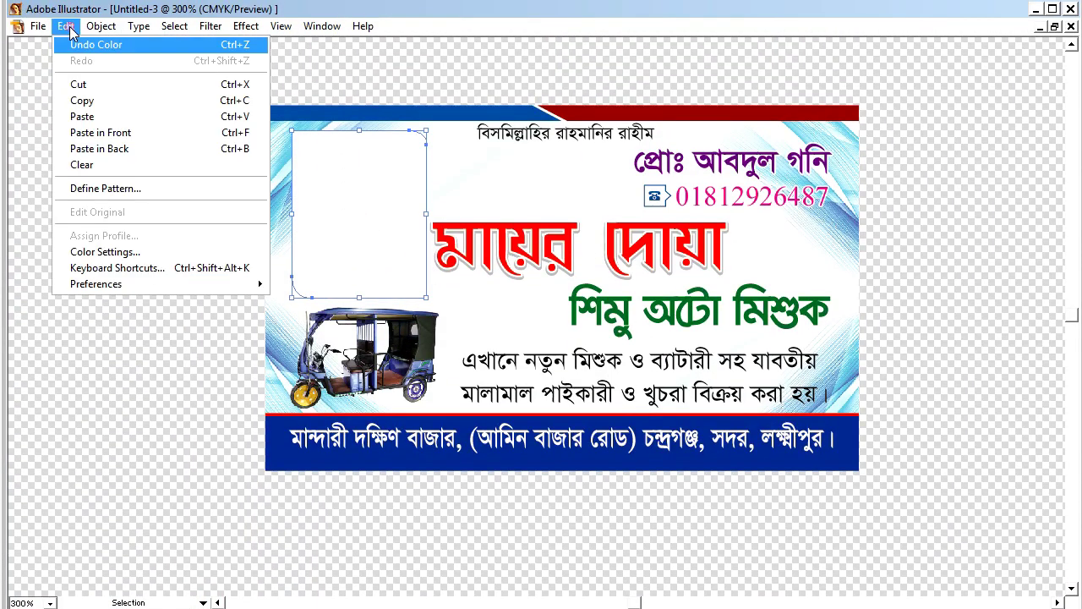
{"action": "left_click", "coordinate": [79, 96]}
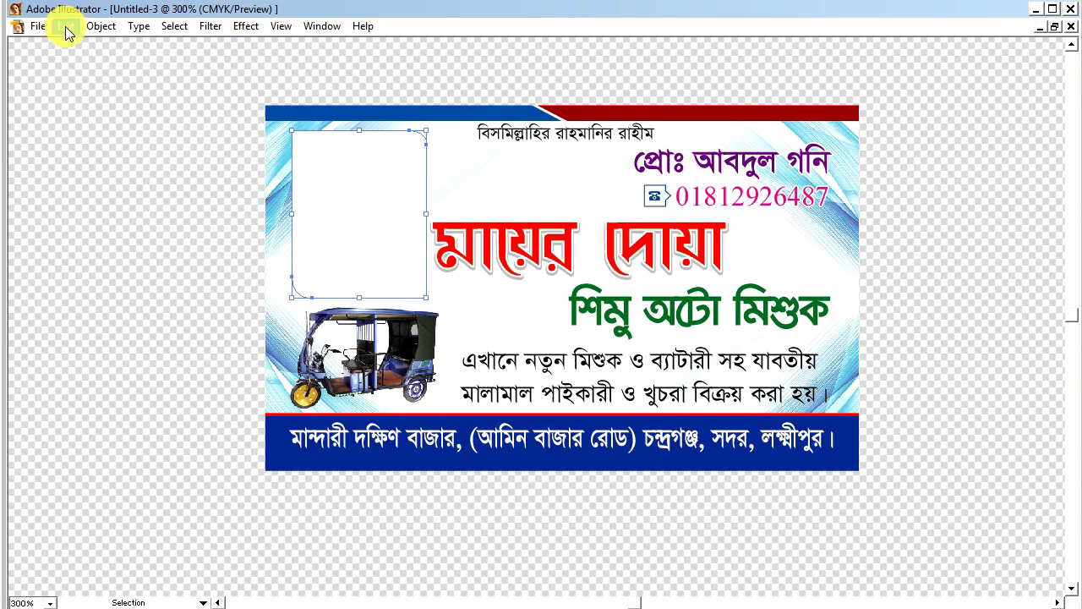
{"action": "left_click", "coordinate": [68, 30]}
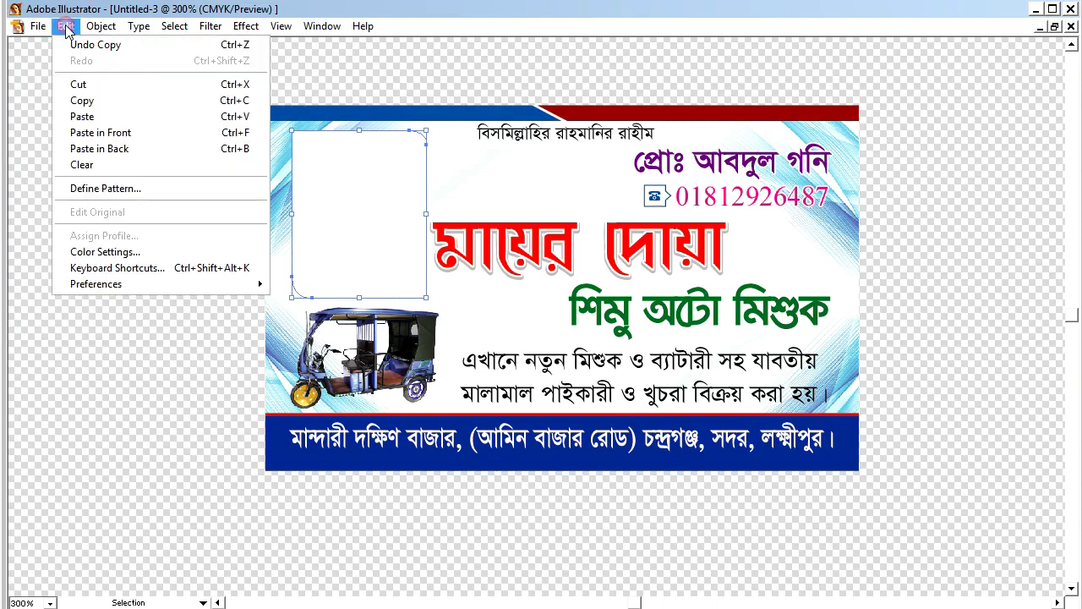
{"action": "left_click", "coordinate": [127, 136]}
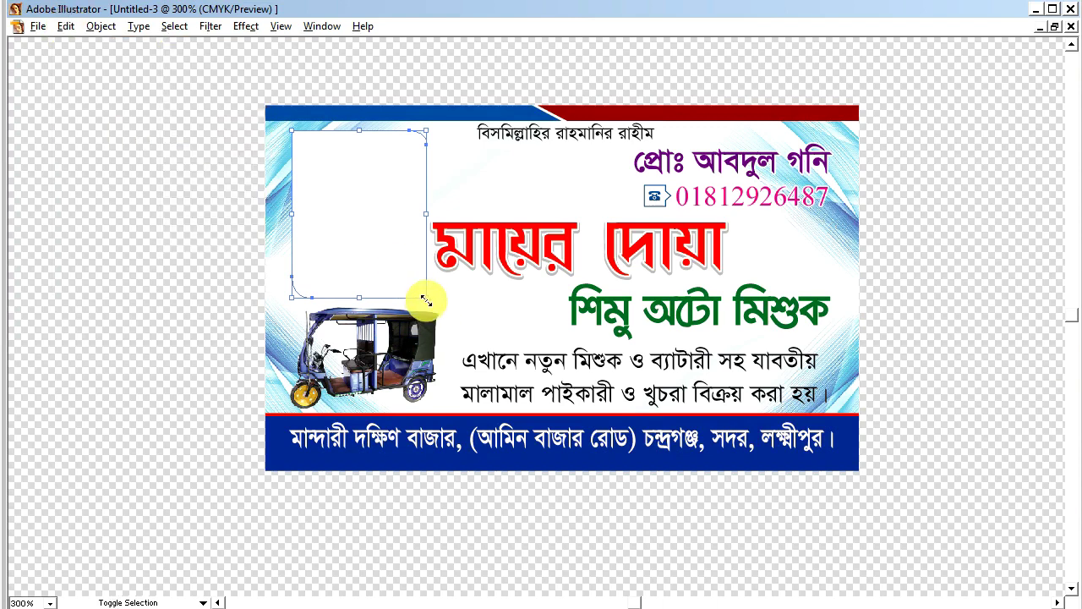
{"action": "left_click_drag", "start_coordinate": [426, 300], "coordinate": [423, 298]}
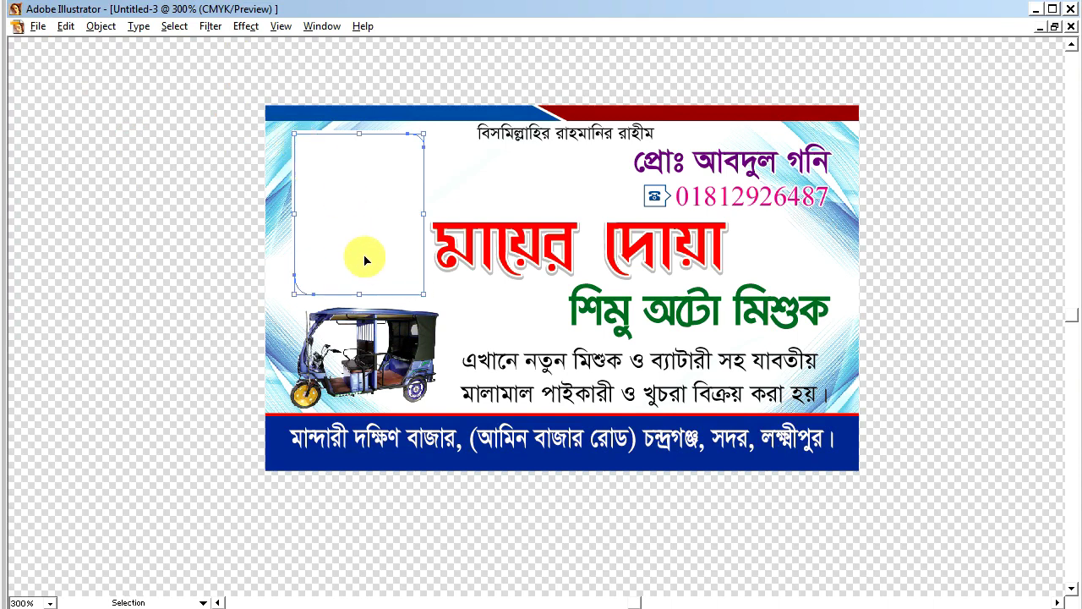
Step: Paste another in-front copy of the frame and shrink it slightly inward
{"action": "left_click", "coordinate": [68, 27]}
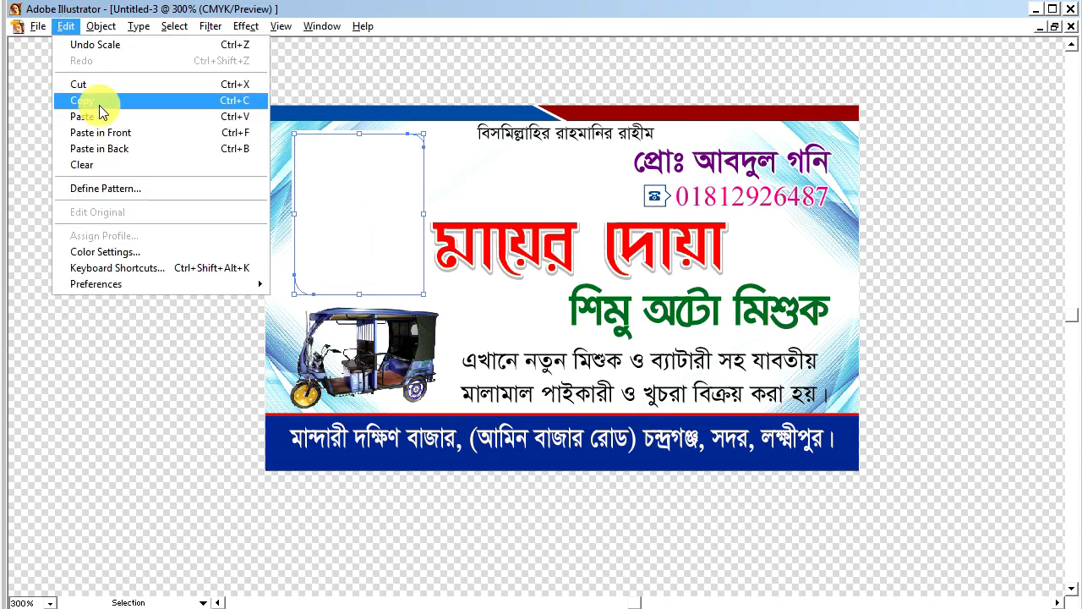
{"action": "left_click", "coordinate": [100, 105]}
{"action": "left_click", "coordinate": [65, 27]}
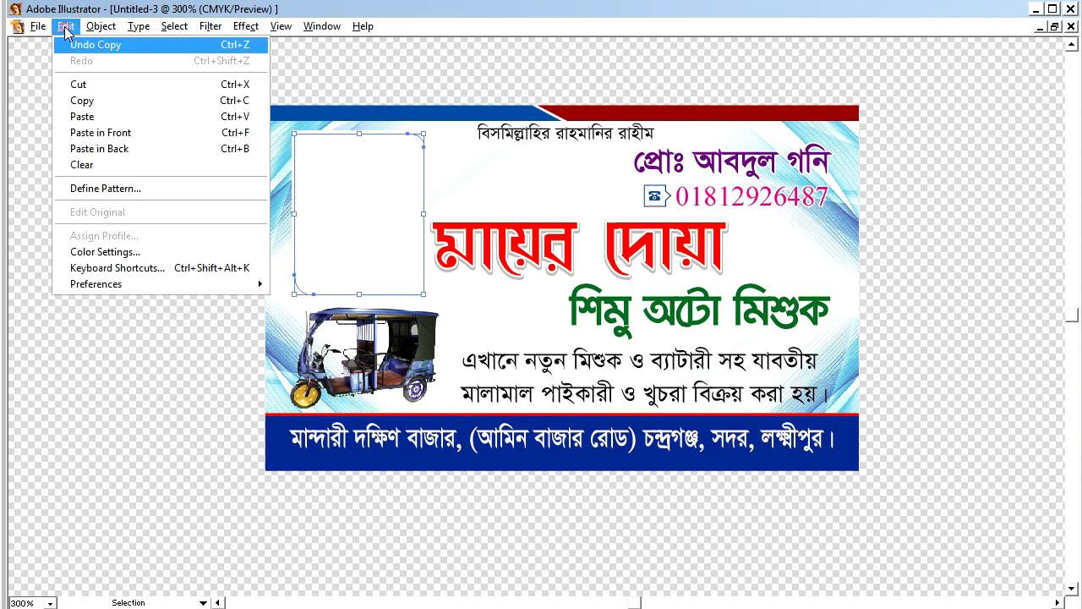
{"action": "left_click", "coordinate": [106, 127]}
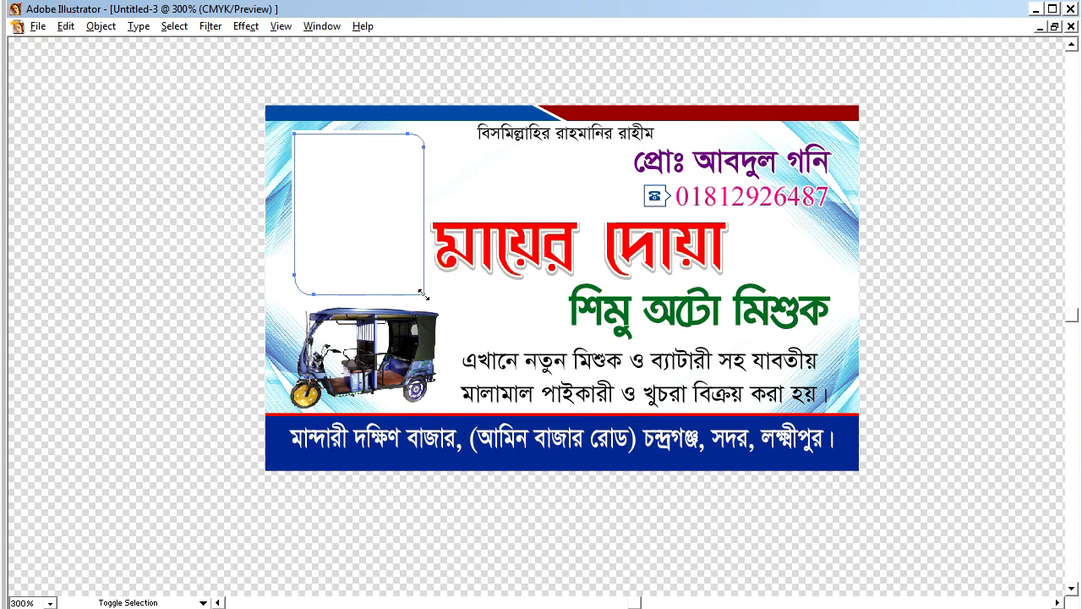
{"action": "left_click_drag", "start_coordinate": [422, 294], "coordinate": [420, 293]}
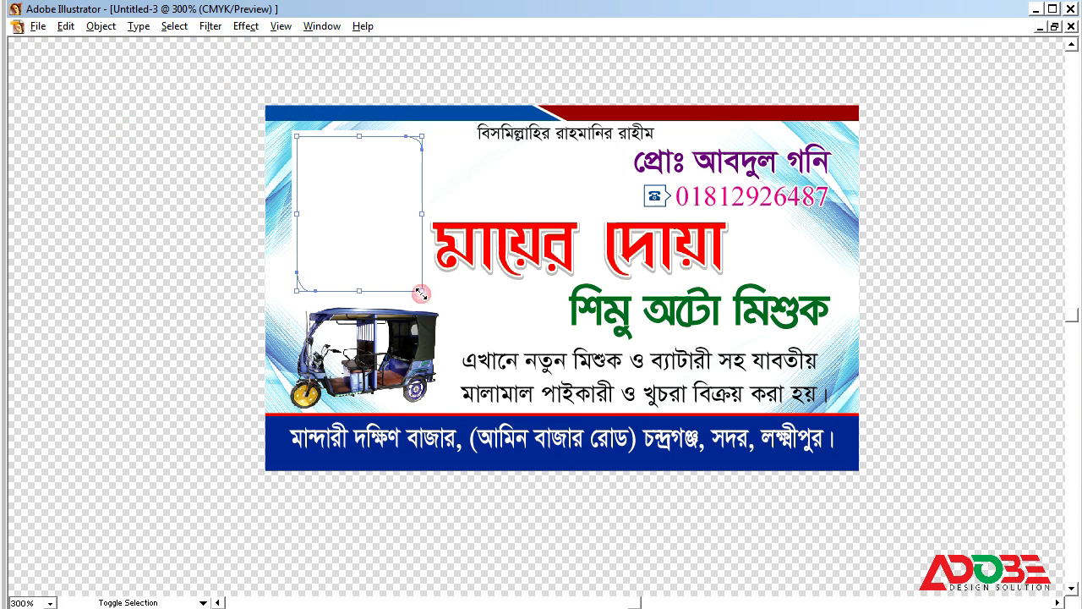
{"action": "key", "text": "Tab"}
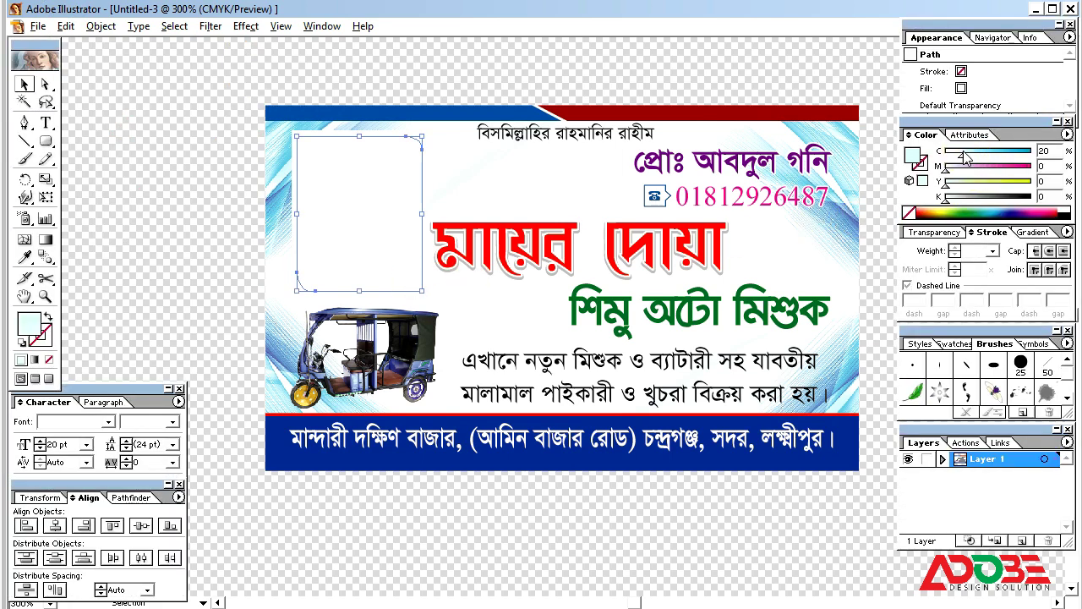
Step: Fill both the front and back rounded frames with solid cyan
{"action": "left_click", "coordinate": [966, 156]}
{"action": "left_click_drag", "start_coordinate": [962, 153], "coordinate": [1052, 151]}
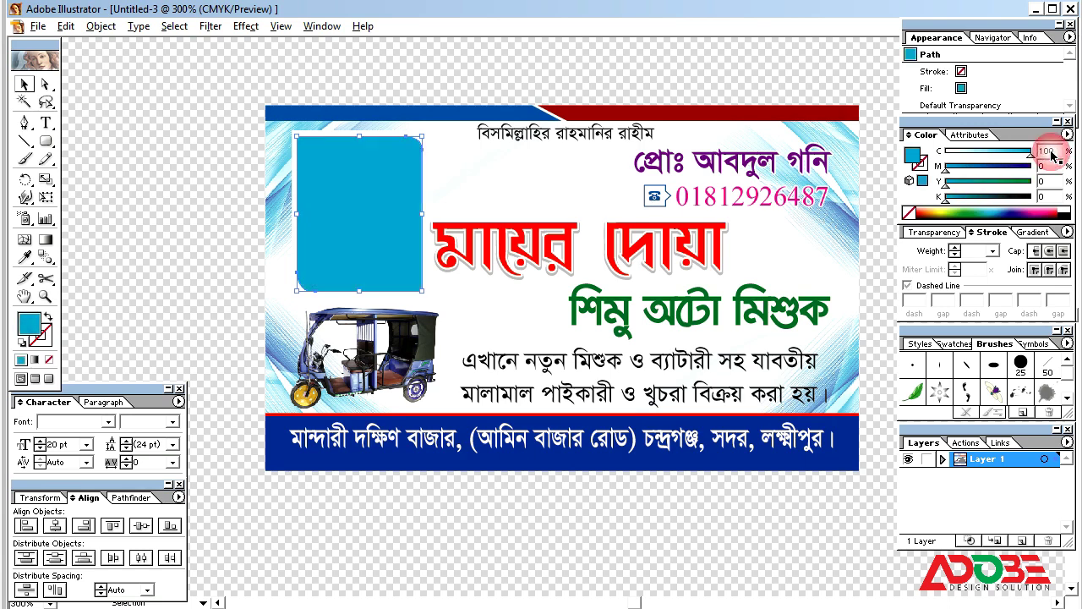
{"action": "left_click", "coordinate": [336, 134]}
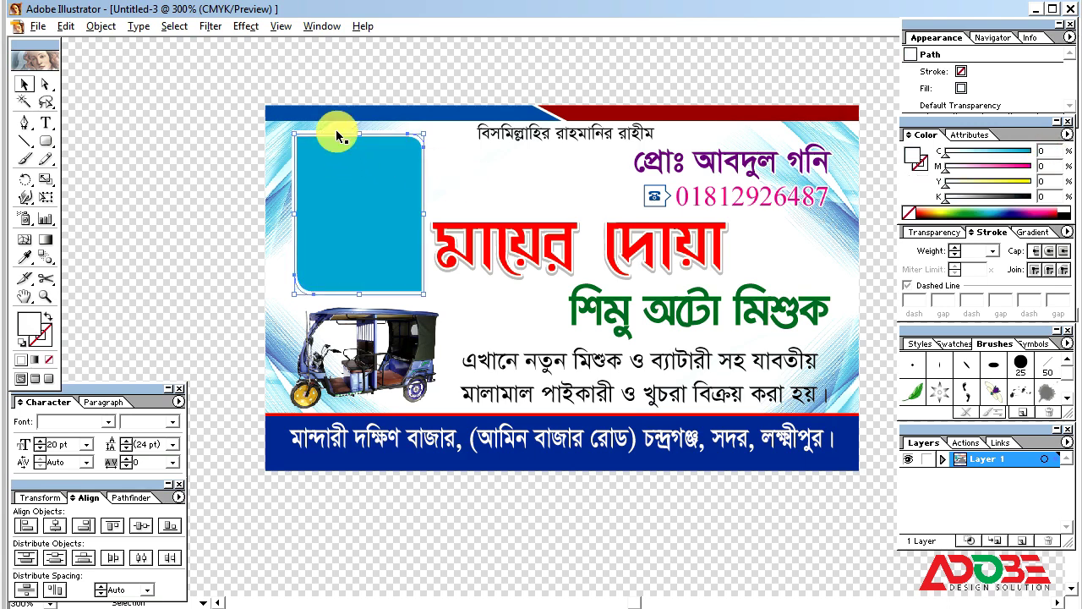
{"action": "left_click", "coordinate": [336, 133]}
{"action": "left_click_drag", "start_coordinate": [980, 158], "coordinate": [1039, 152]}
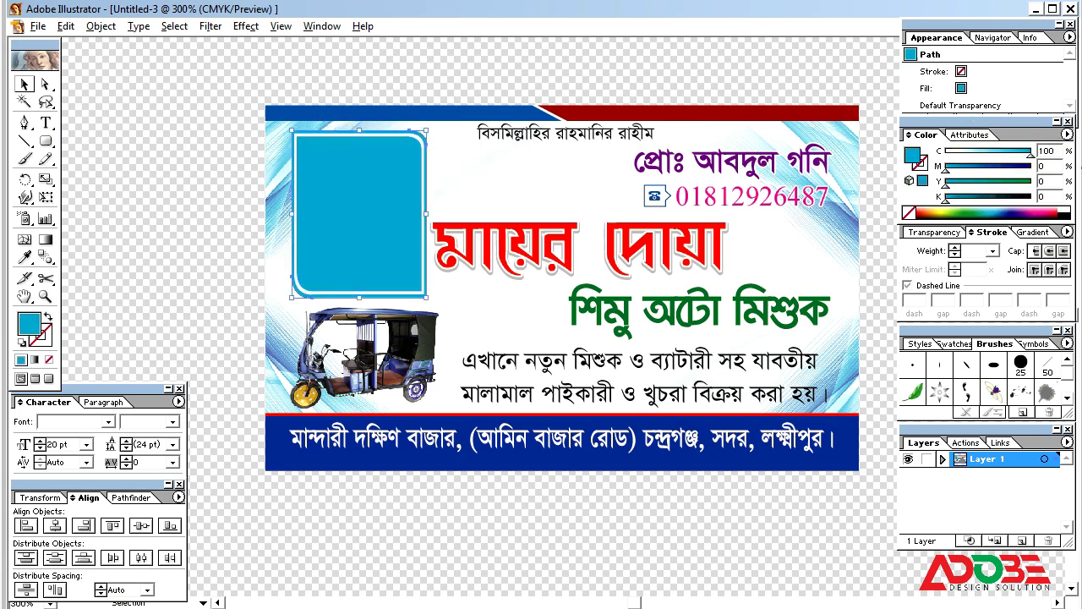
{"action": "left_click", "coordinate": [424, 80]}
Step: Zoom out to 100%, restore the panels, then minimize and restore Illustrator
{"action": "key", "text": "Tab"}
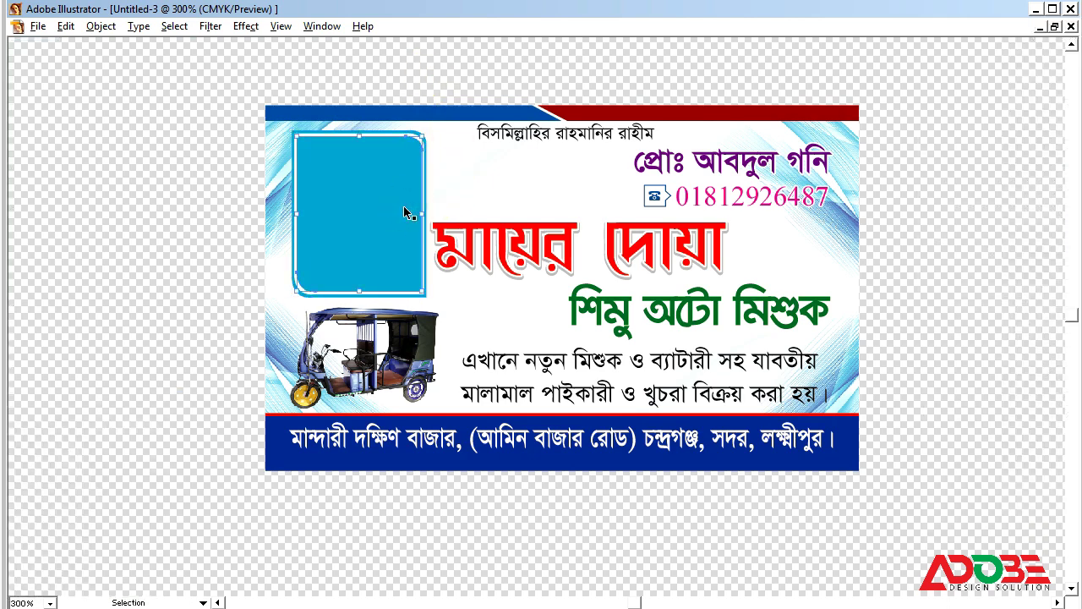
{"action": "key", "text": "Tab"}
{"action": "left_click", "coordinate": [640, 73]}
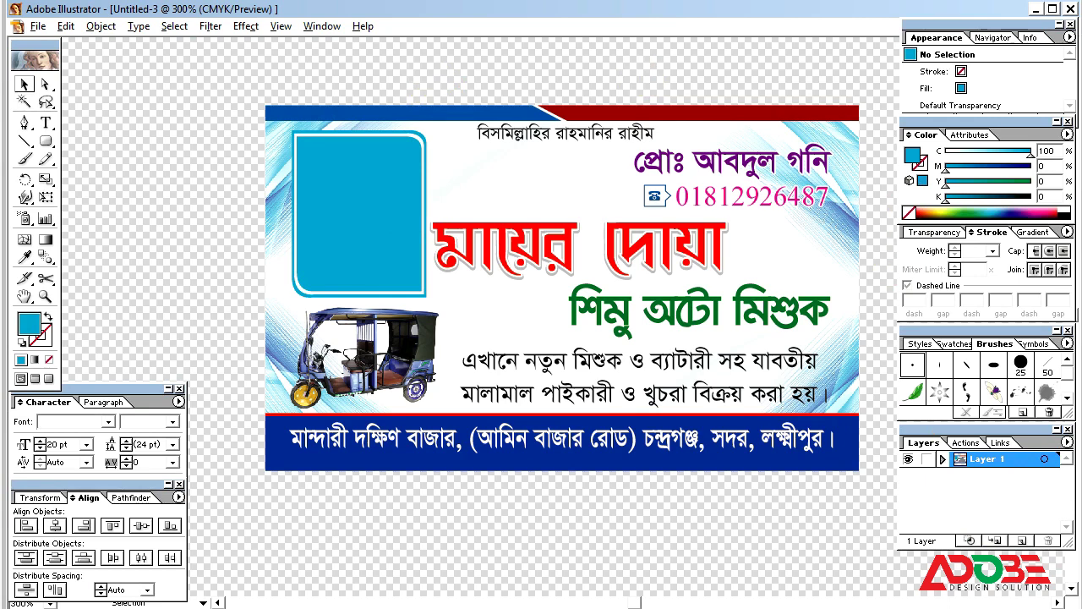
{"action": "key", "text": "alt+Tab"}
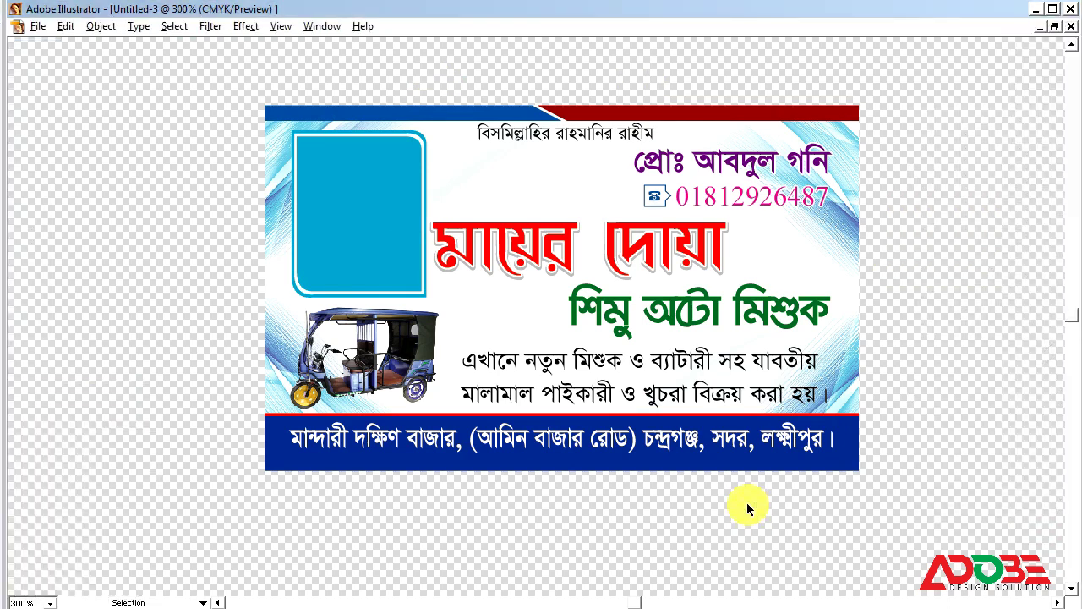
{"action": "key", "text": "ctrl+minus"}
{"action": "key", "text": "ctrl+minus"}
{"action": "key", "text": "ctrl+minus"}
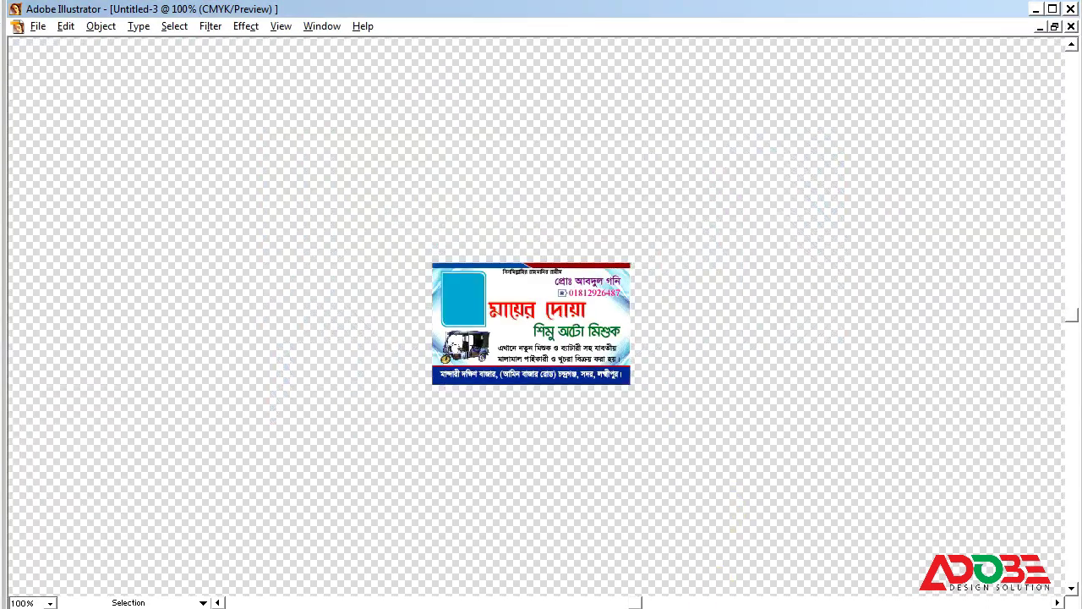
{"action": "key", "text": "Tab"}
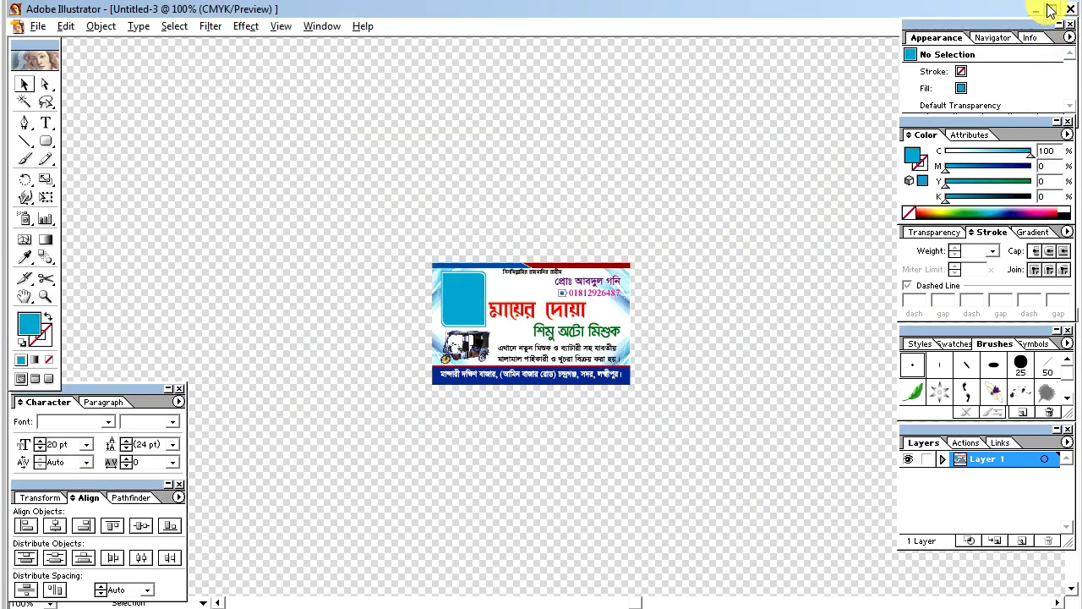
{"action": "left_click", "coordinate": [1038, 9]}
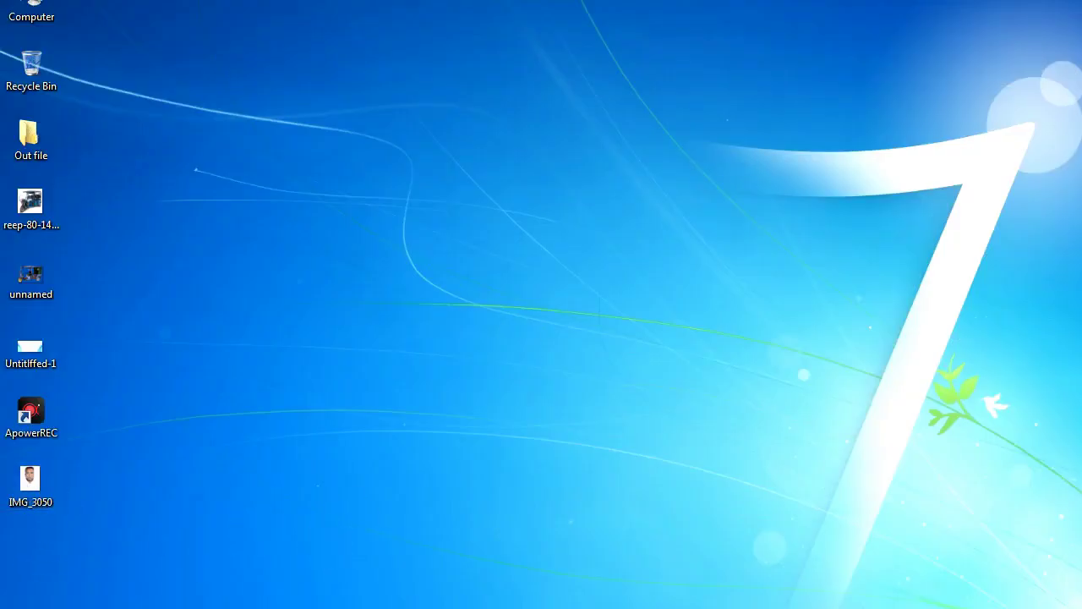
{"action": "left_click", "coordinate": [465, 607]}
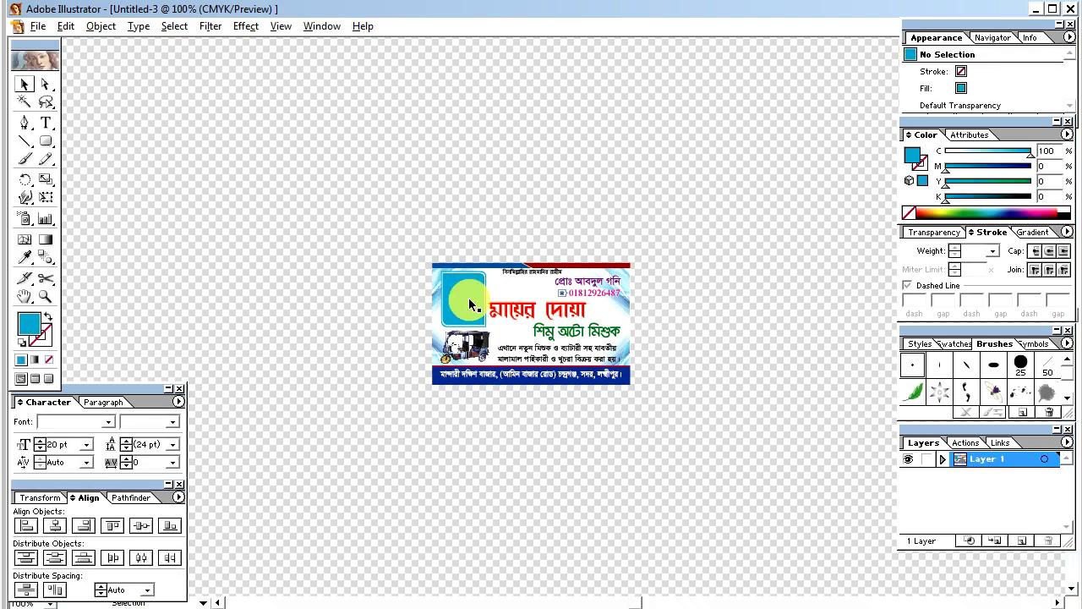
Step: Paste the portrait photo onto the card and shrink it around its centre
{"action": "key", "text": "ctrl+v"}
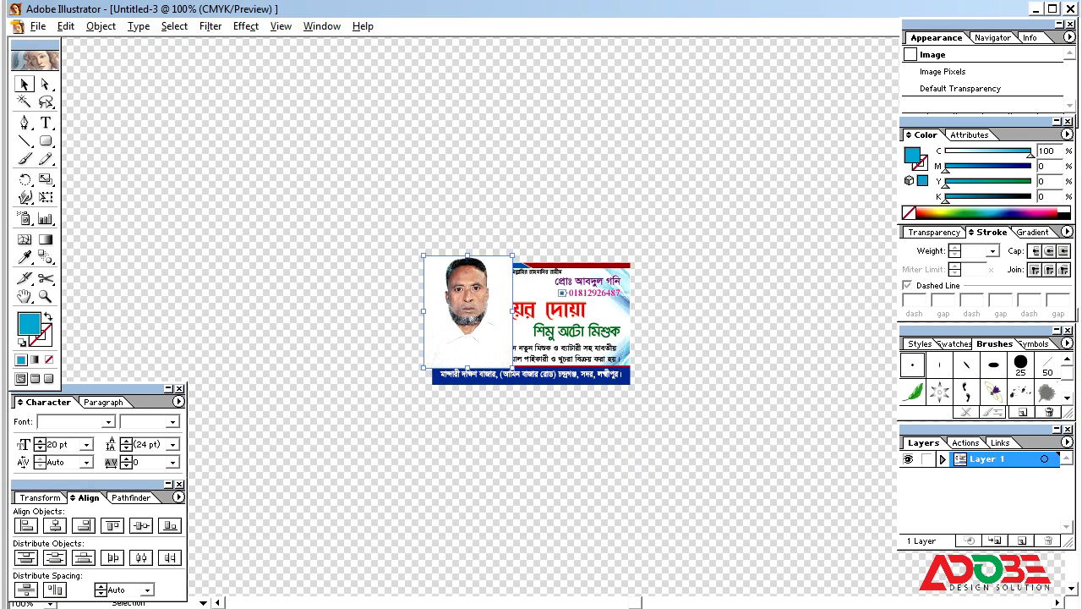
{"action": "left_click", "coordinate": [415, 241]}
{"action": "left_click_drag", "start_coordinate": [415, 241], "coordinate": [587, 406]}
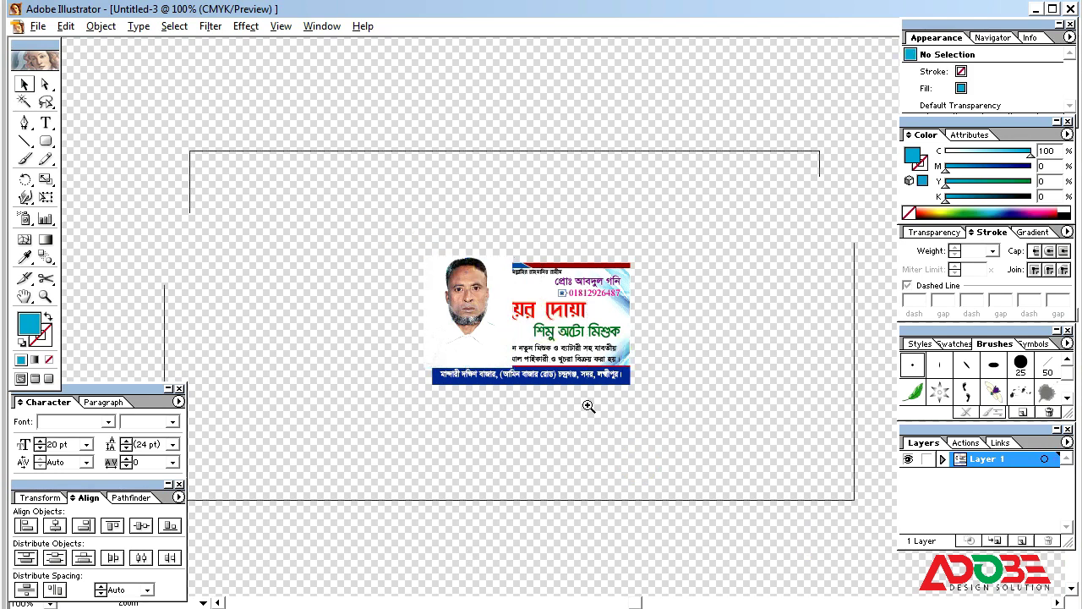
{"action": "left_click", "coordinate": [466, 194]}
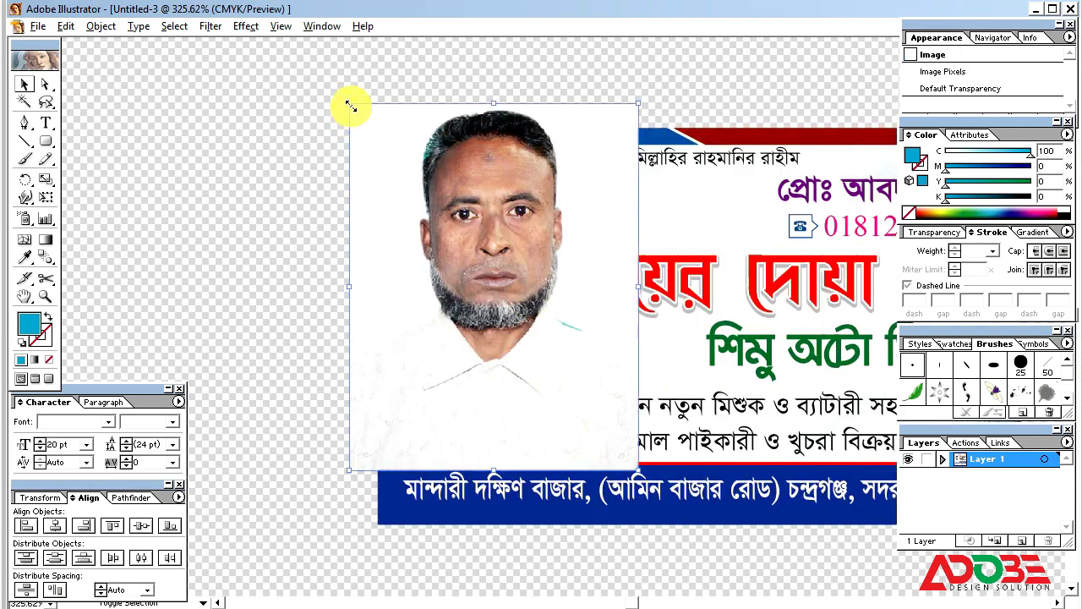
{"action": "left_click_drag", "start_coordinate": [351, 105], "coordinate": [426, 193]}
{"action": "left_click_drag", "start_coordinate": [240, 138], "coordinate": [749, 448]}
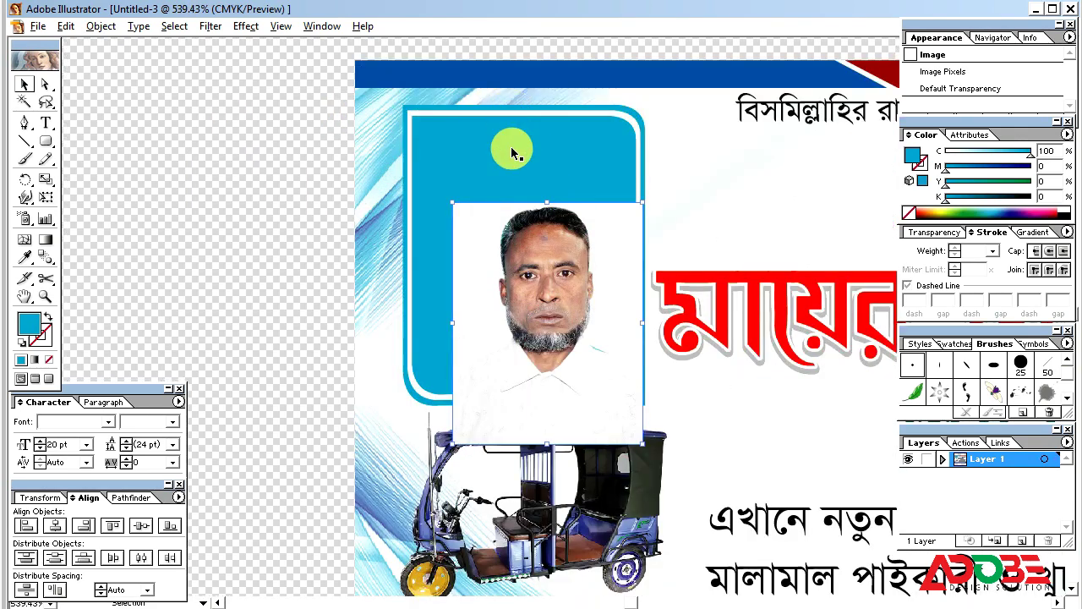
Step: Bring the blue rounded frame to front, then move and enlarge the photo beneath it
{"action": "left_click", "coordinate": [510, 151]}
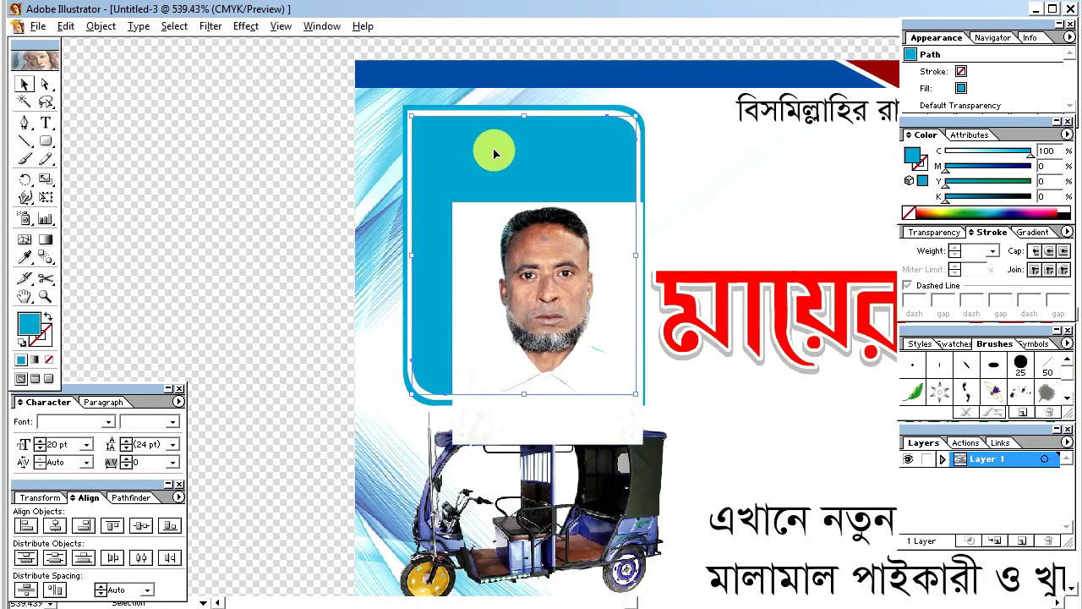
{"action": "right_click", "coordinate": [489, 137]}
{"action": "mouse_move", "coordinate": [604, 297]}
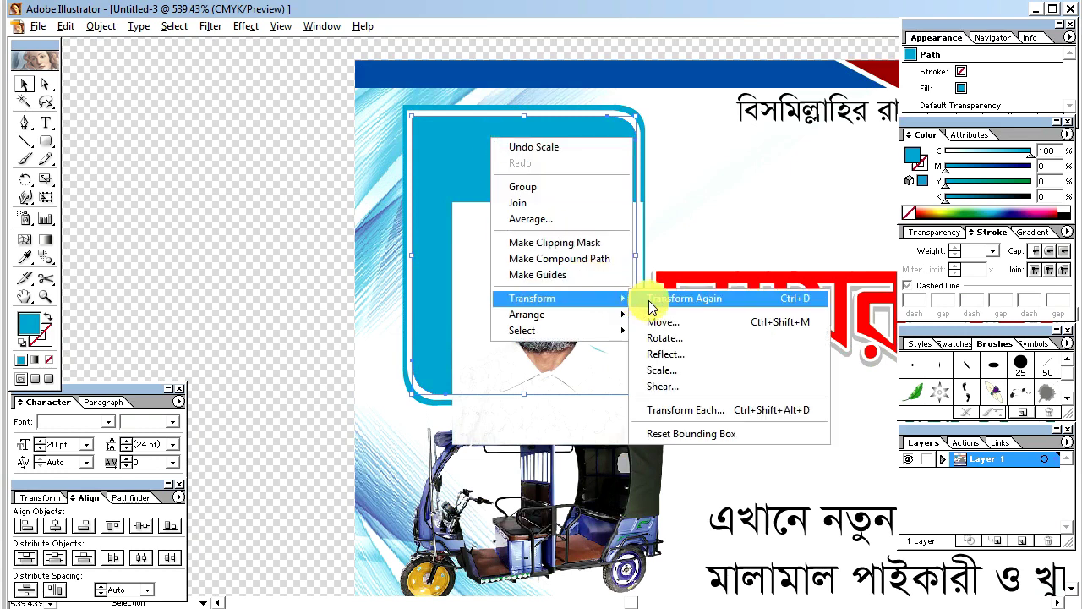
{"action": "mouse_move", "coordinate": [605, 318]}
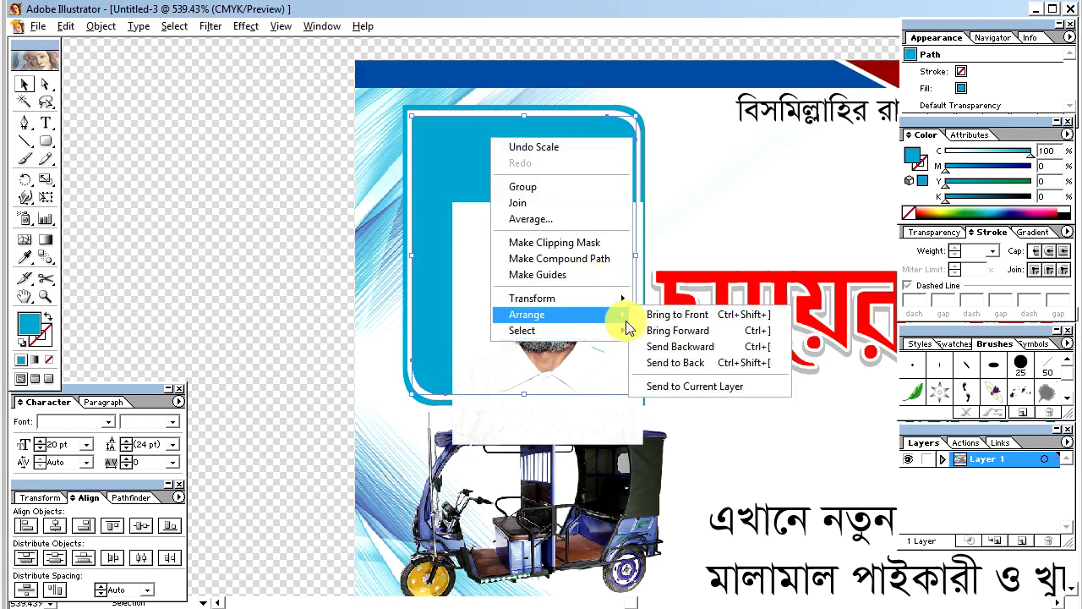
{"action": "left_click", "coordinate": [722, 320]}
{"action": "left_click", "coordinate": [592, 420]}
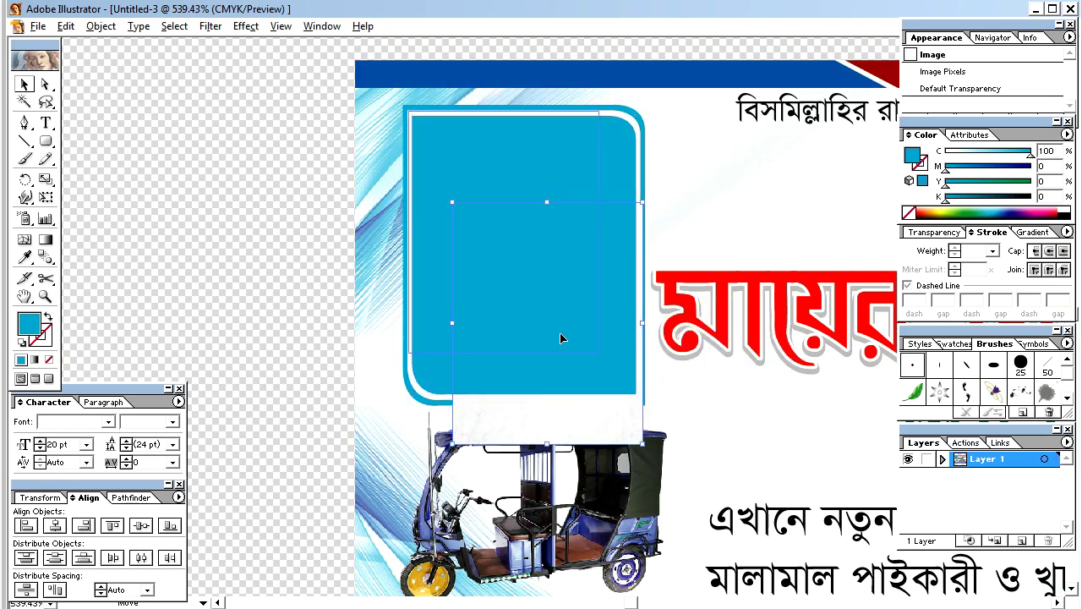
{"action": "left_click_drag", "start_coordinate": [559, 332], "coordinate": [639, 402]}
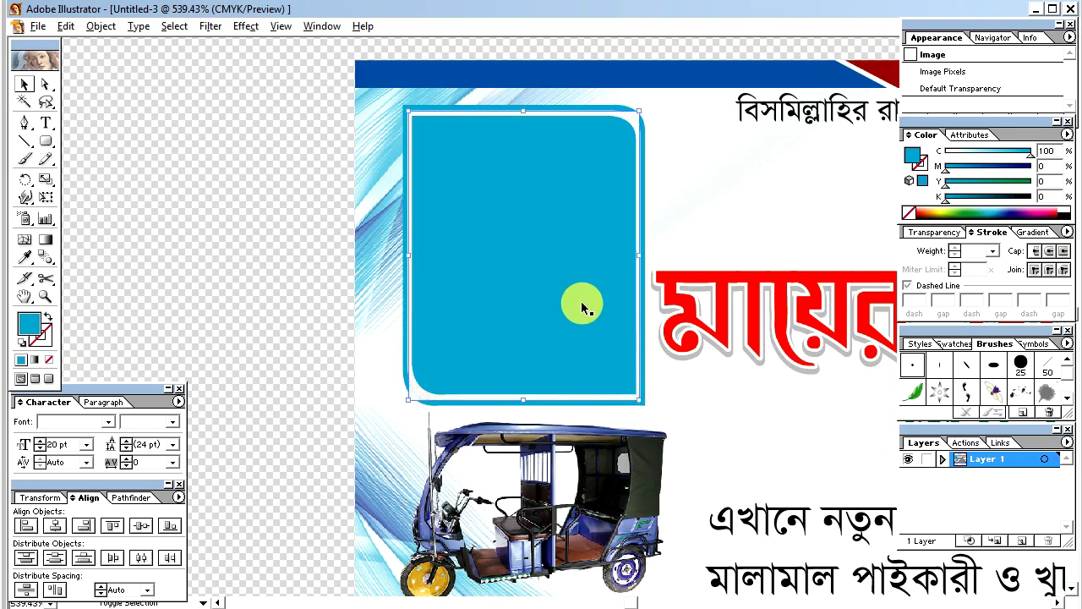
{"action": "left_click", "coordinate": [561, 278], "text": "shift"}
Step: Make a clipping mask from the selected photo and rounded frame
{"action": "right_click", "coordinate": [528, 248]}
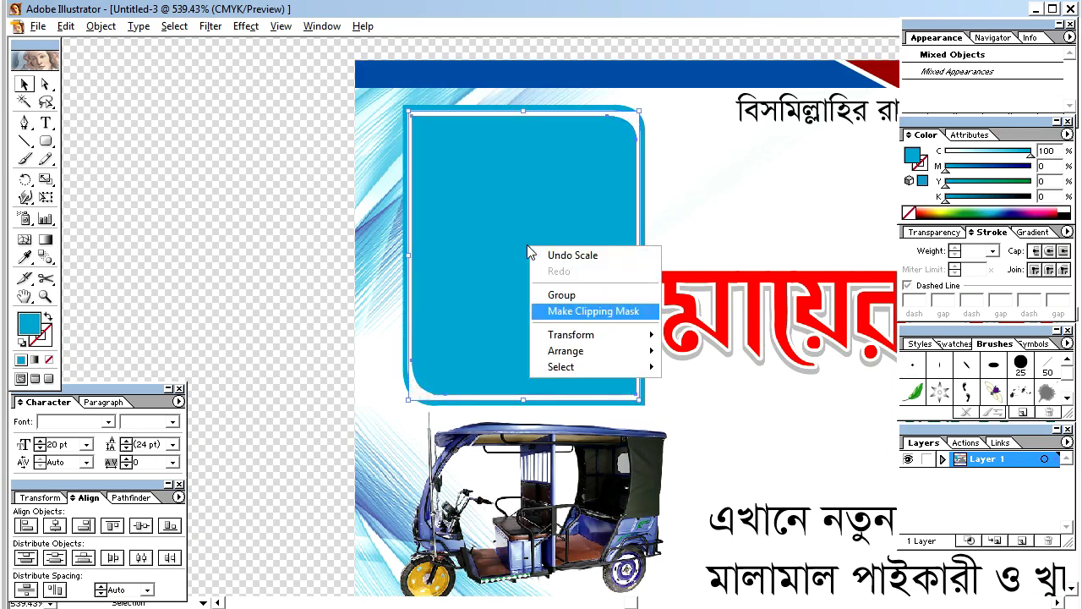
{"action": "left_click", "coordinate": [577, 312]}
{"action": "left_click", "coordinate": [251, 288]}
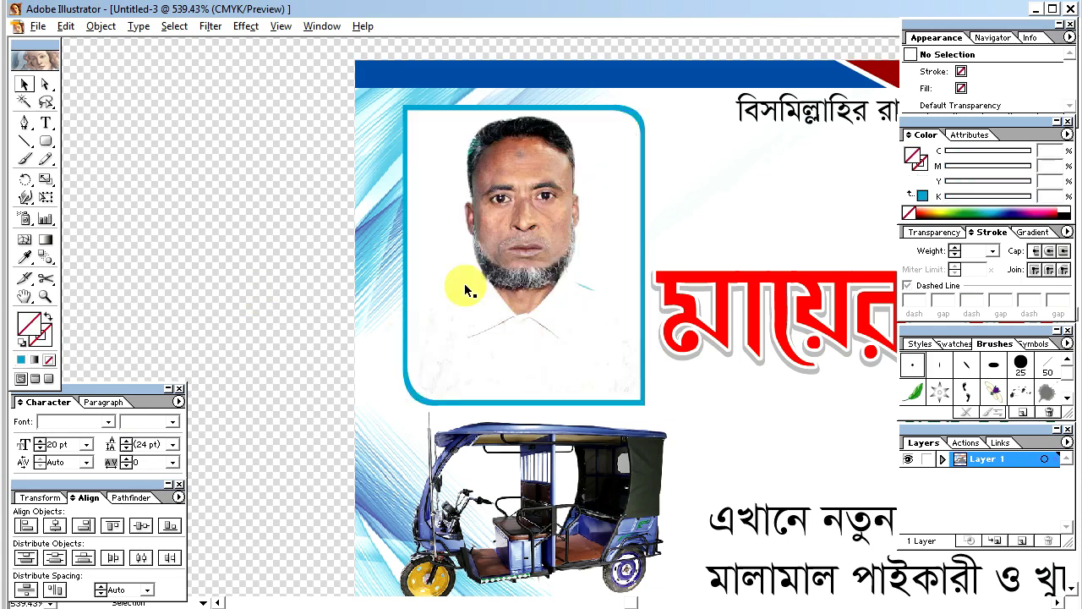
Step: Hide the panels and zoom to view the finished card, ending at 300%
{"action": "key", "text": "ctrl+minus"}
{"action": "key", "text": "ctrl+minus"}
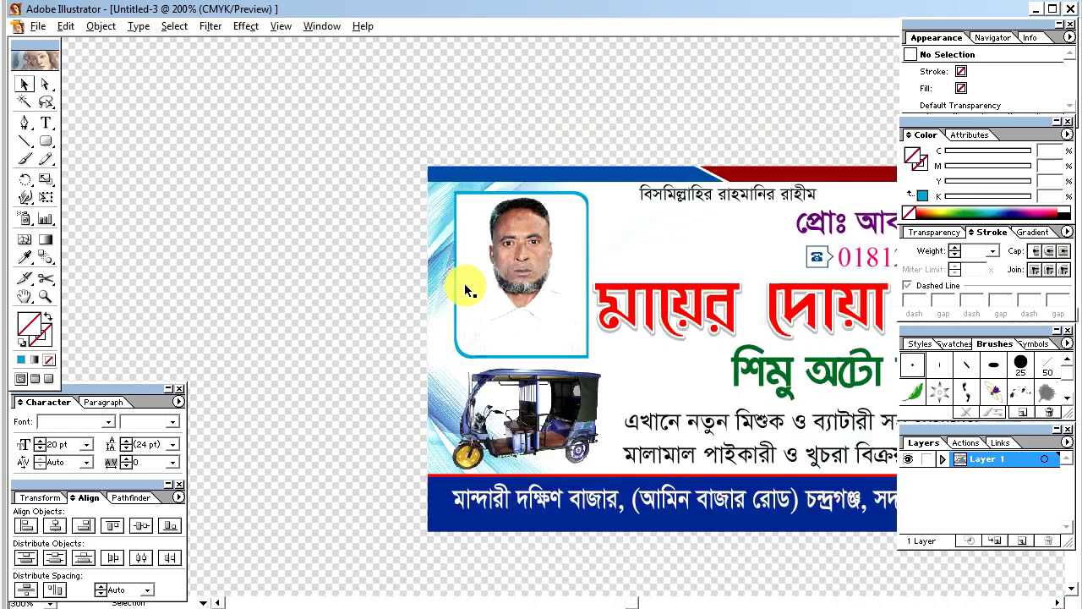
{"action": "key", "text": "Tab"}
{"action": "key", "text": "z"}
{"action": "left_click_drag", "start_coordinate": [380, 209], "coordinate": [916, 493]}
{"action": "key", "text": "v"}
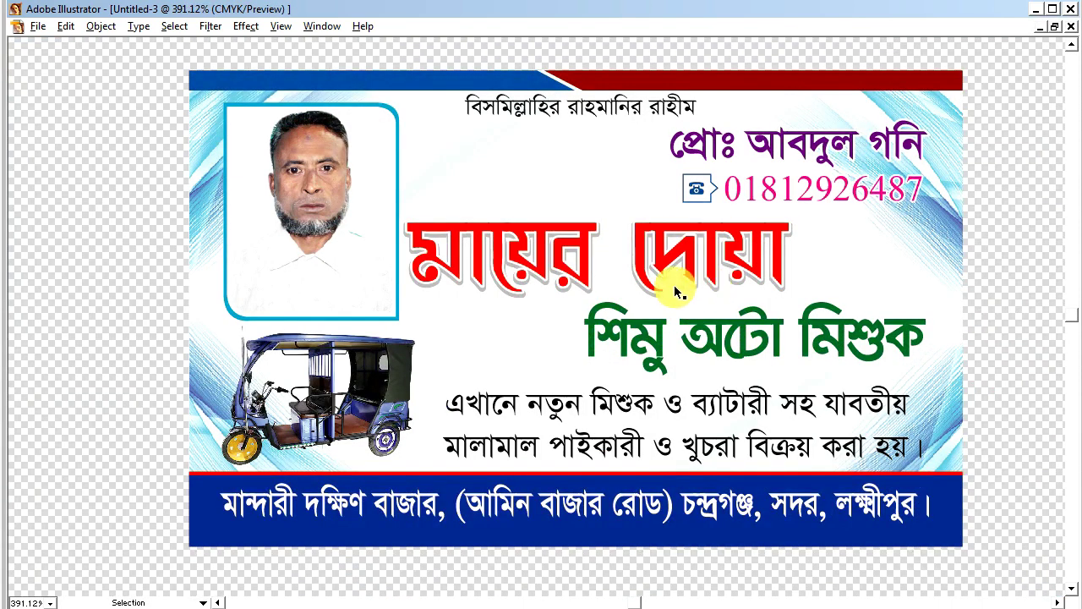
{"action": "key", "text": "ctrl+minus"}
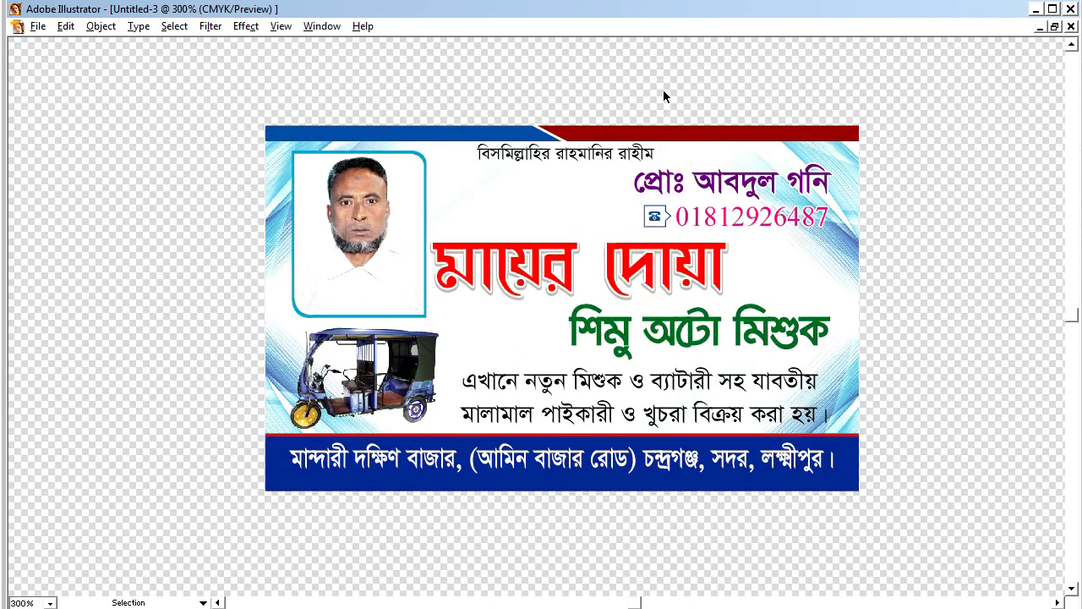
{"action": "left_click_drag", "start_coordinate": [211, 85], "coordinate": [919, 547]}
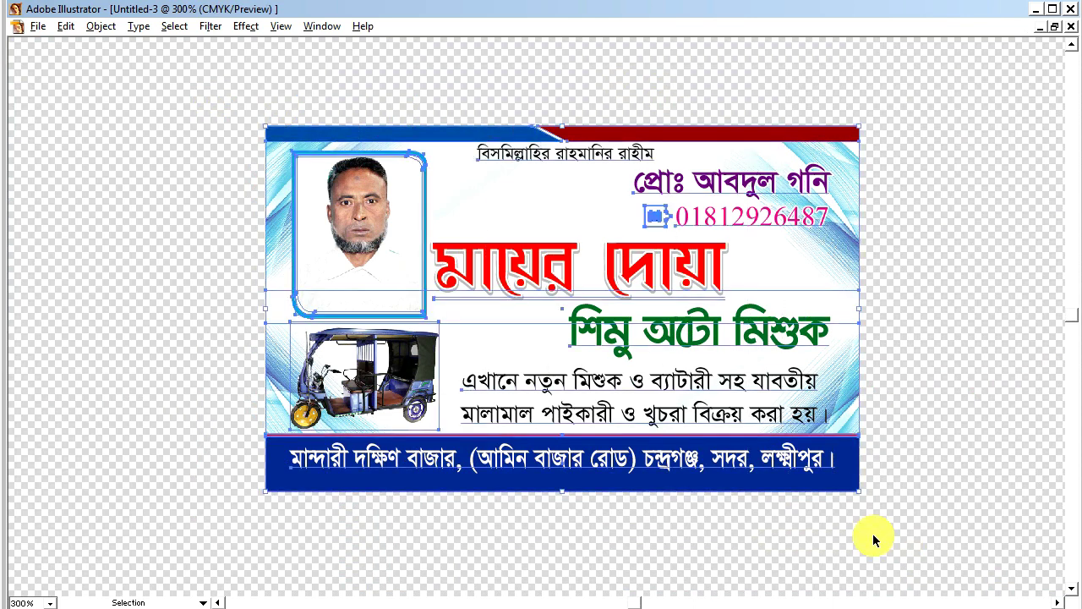
{"action": "left_click", "coordinate": [931, 473]}
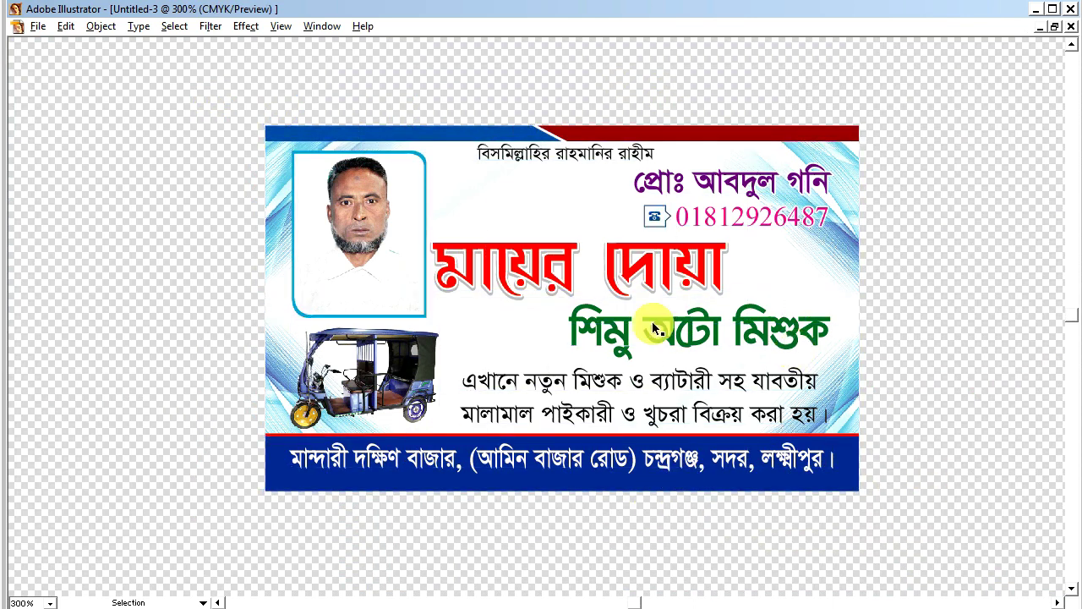
{"action": "key", "text": "ctrl+minus"}
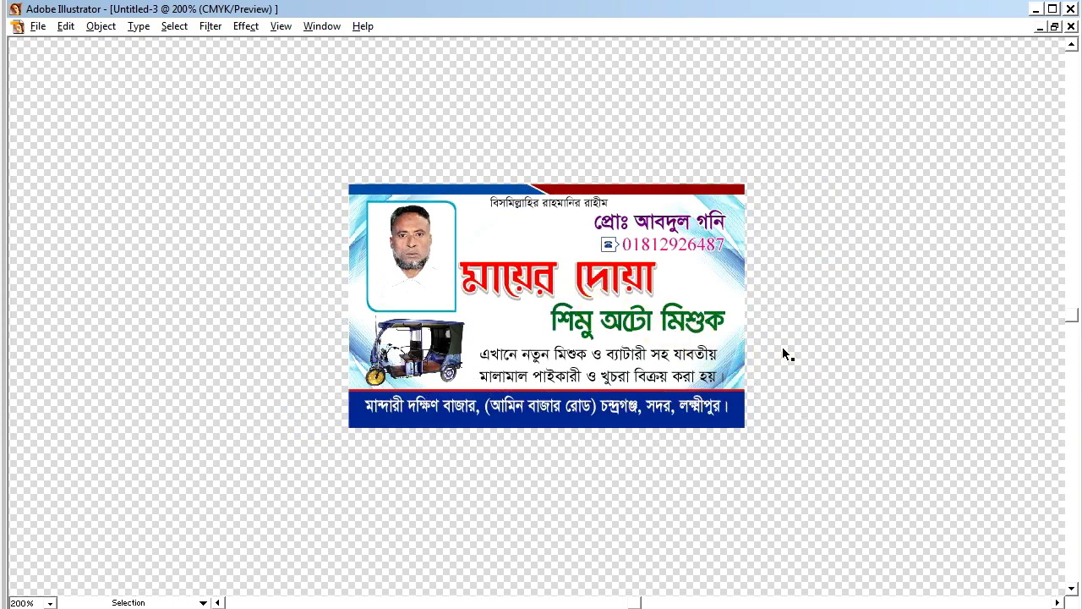
{"action": "left_click", "coordinate": [534, 241]}
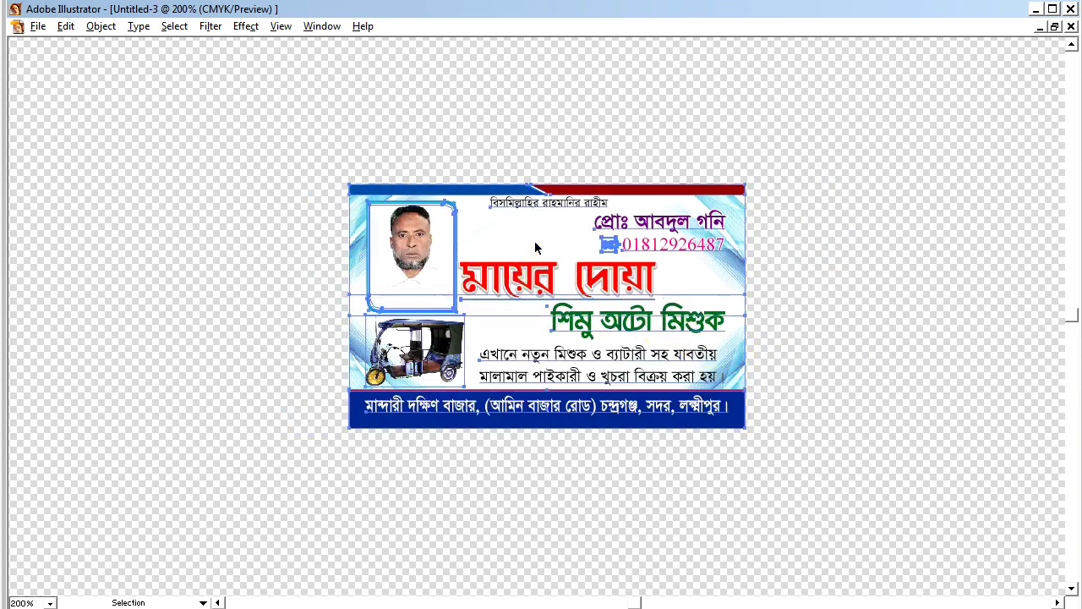
{"action": "left_click", "coordinate": [509, 140]}
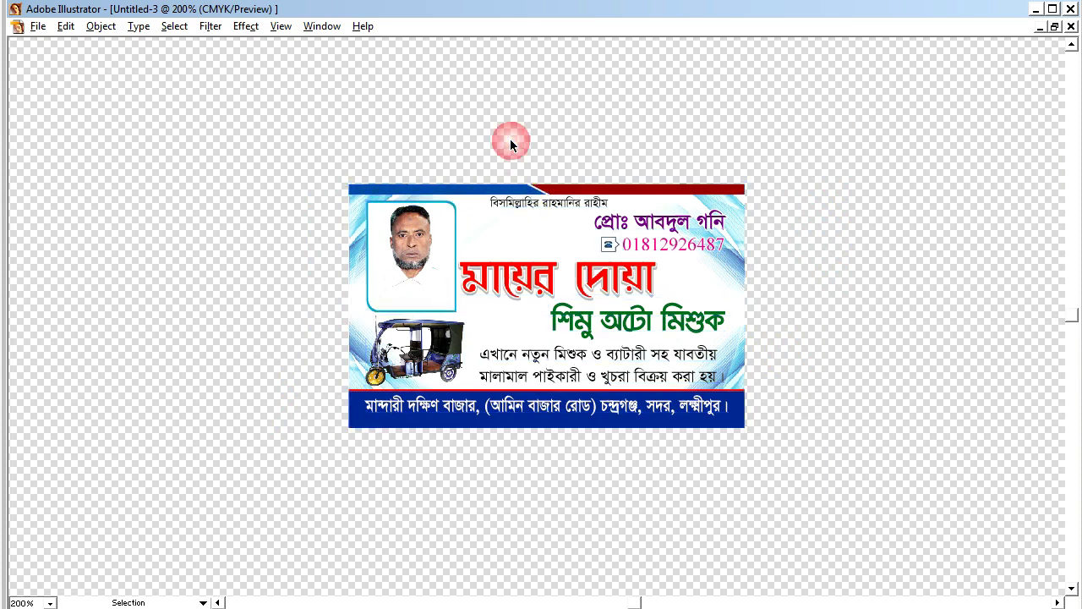